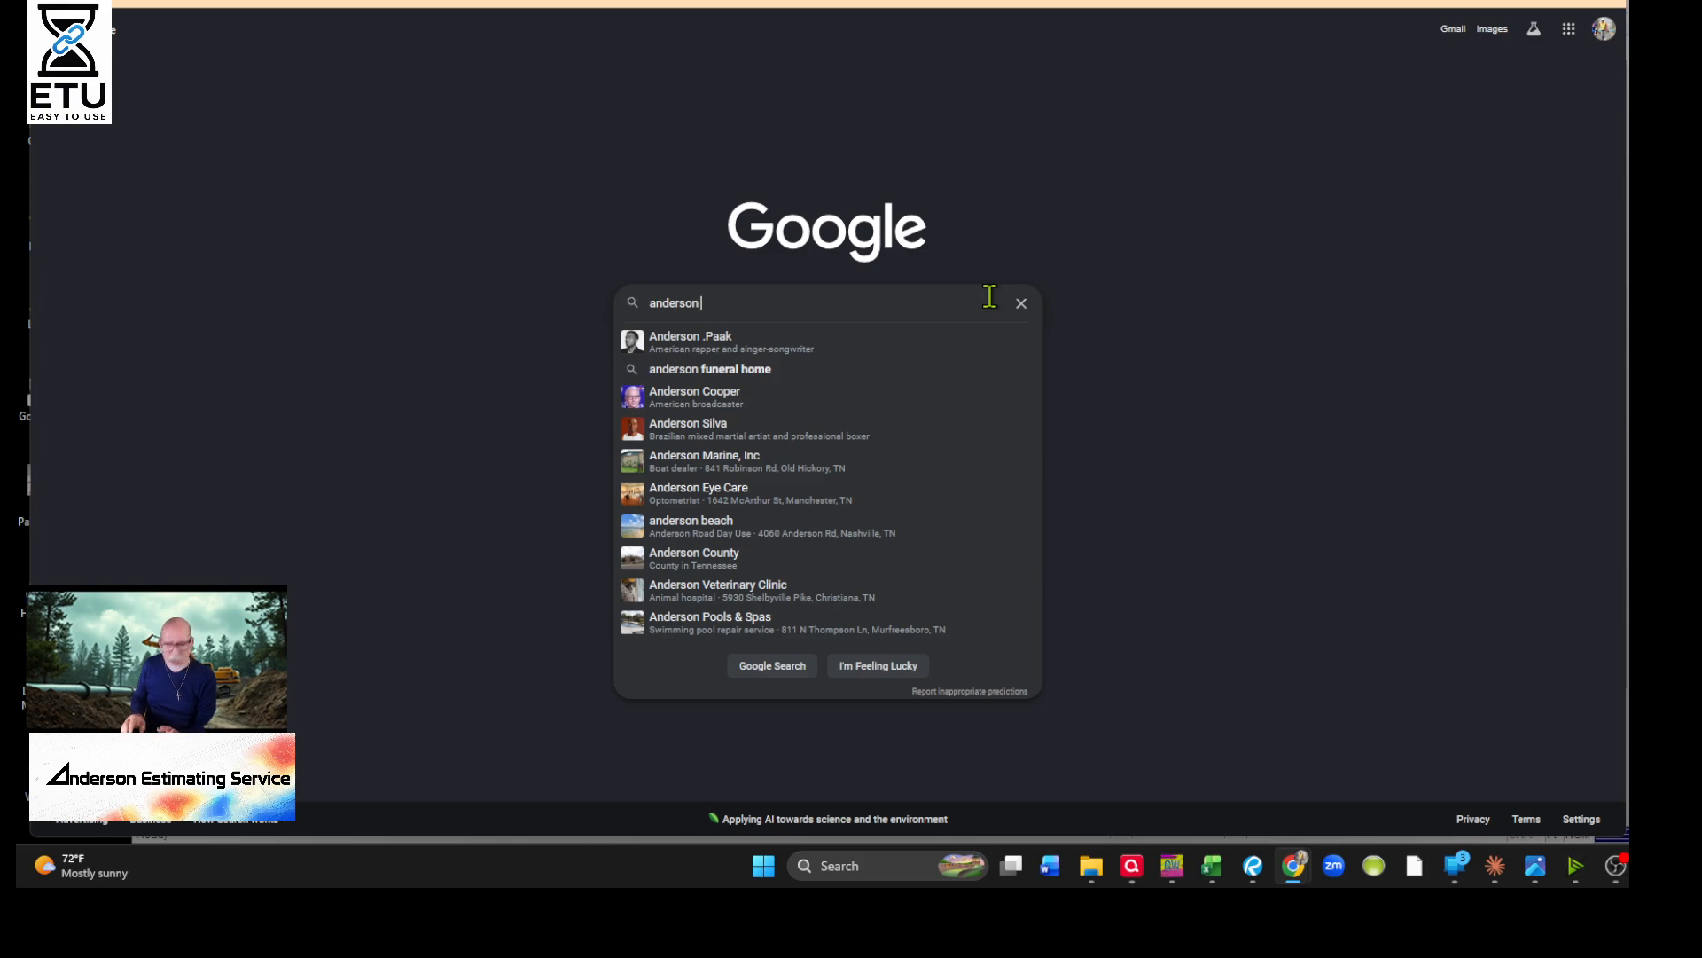
# Search Google for "anderson estimating service"
pyautogui.write('estim')
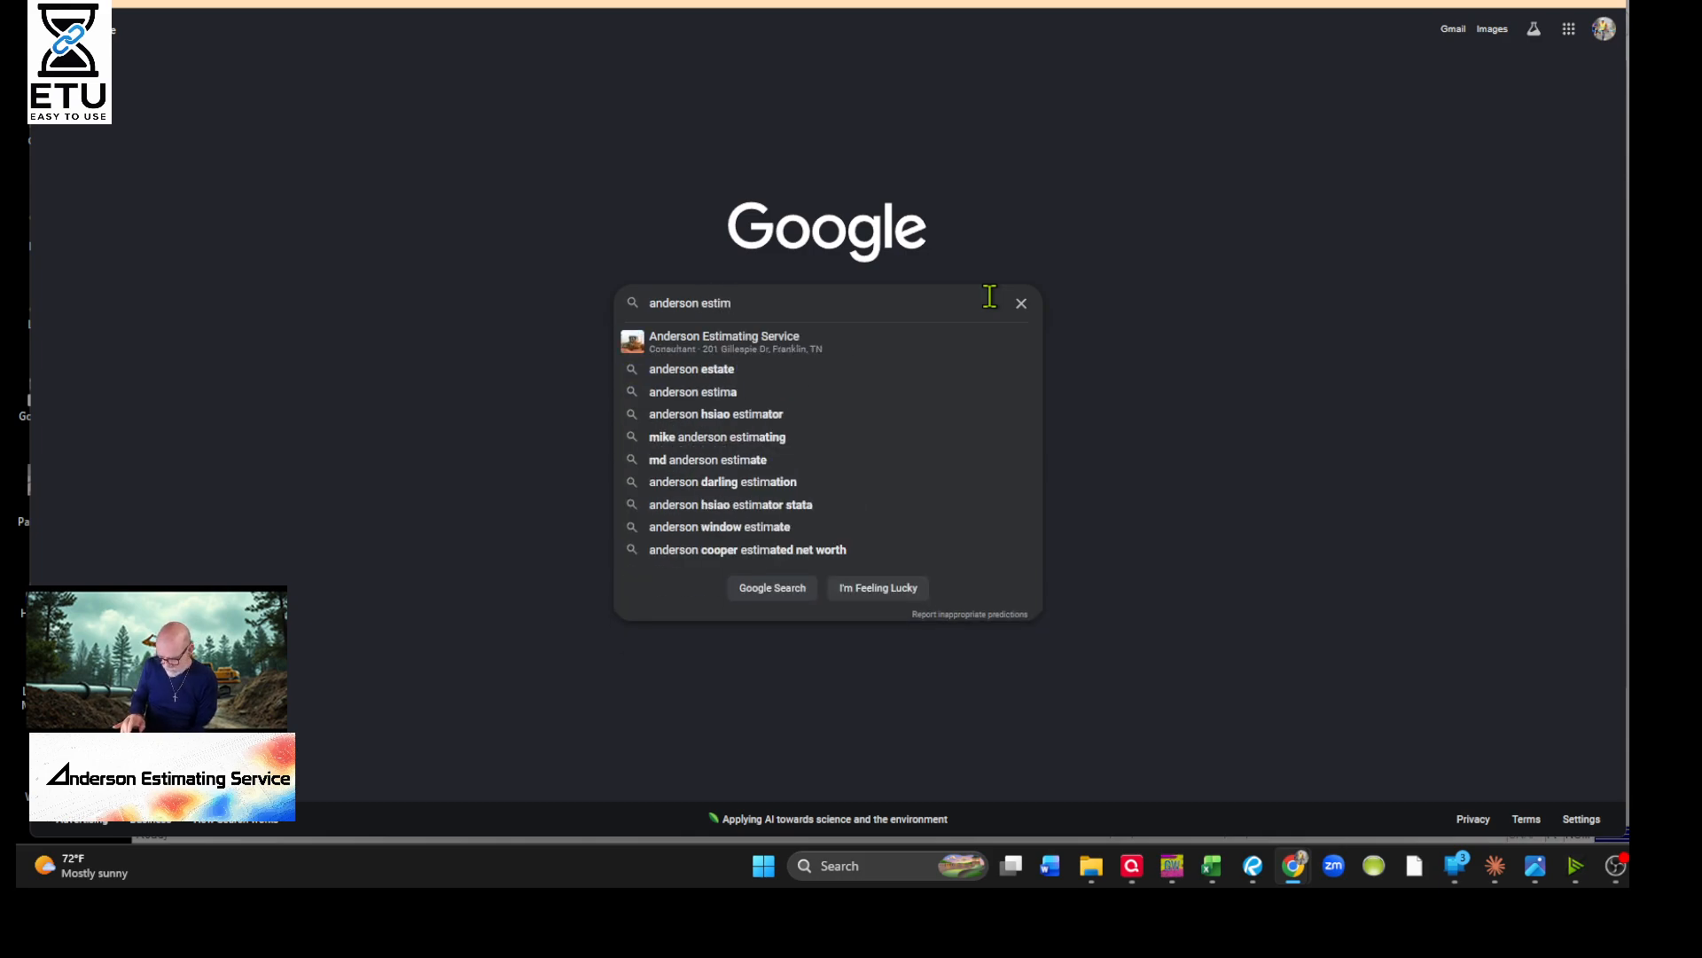
pyautogui.write('ating')
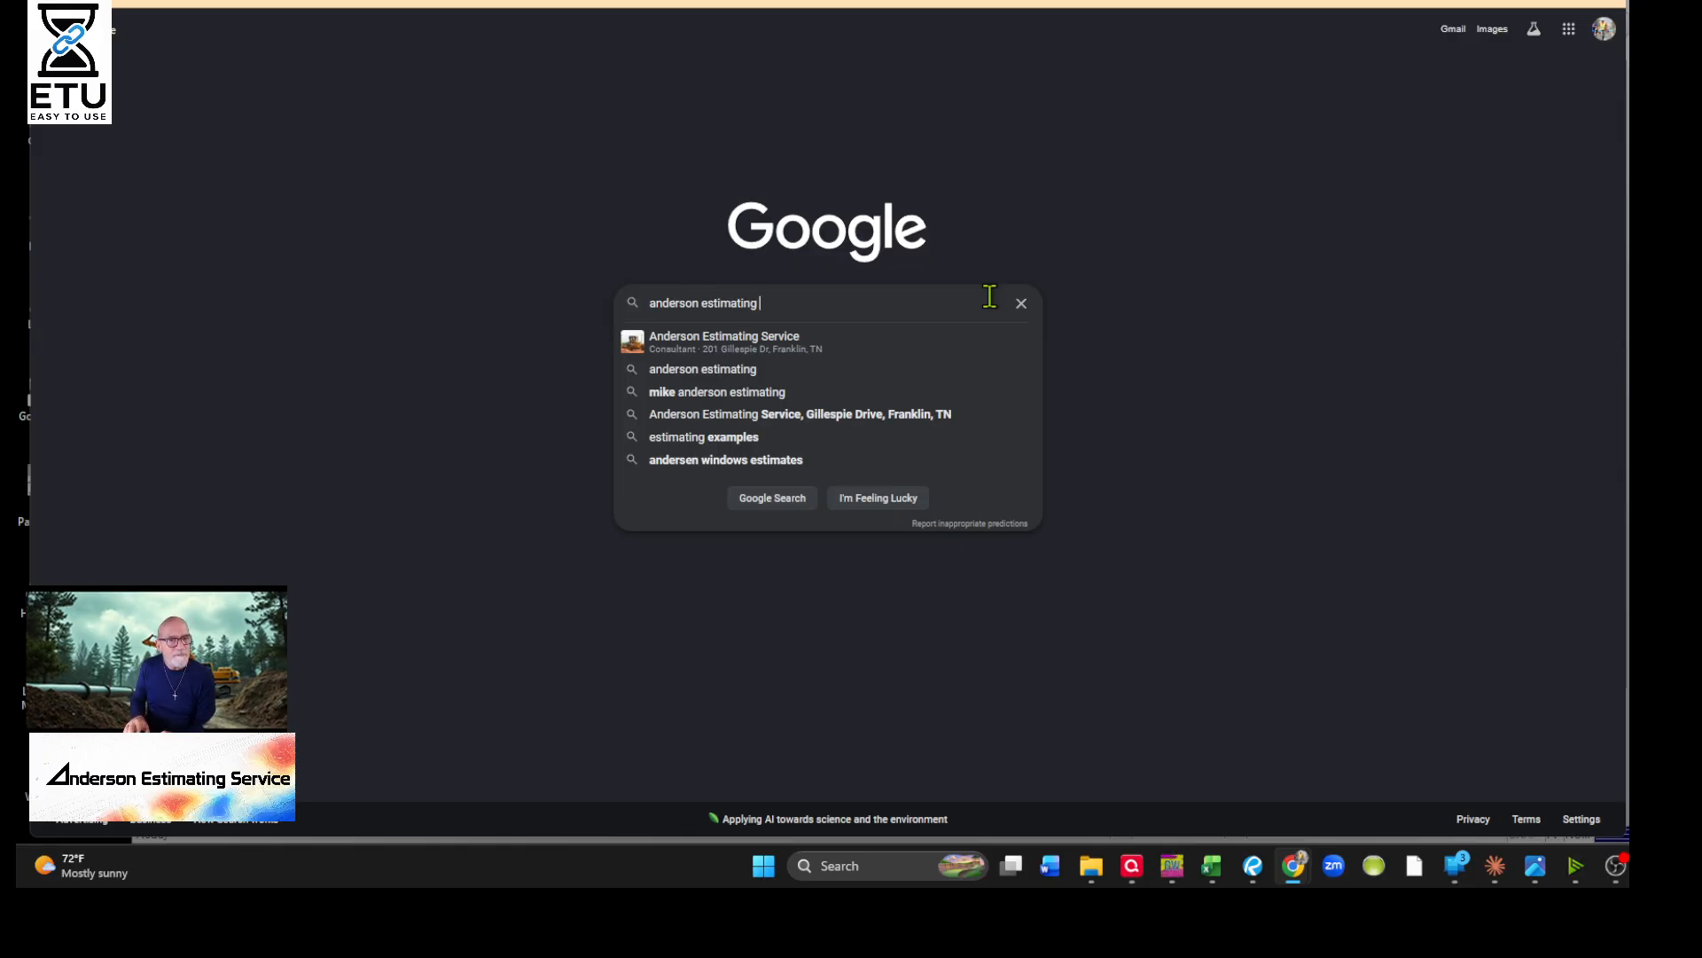
pyautogui.write('se')
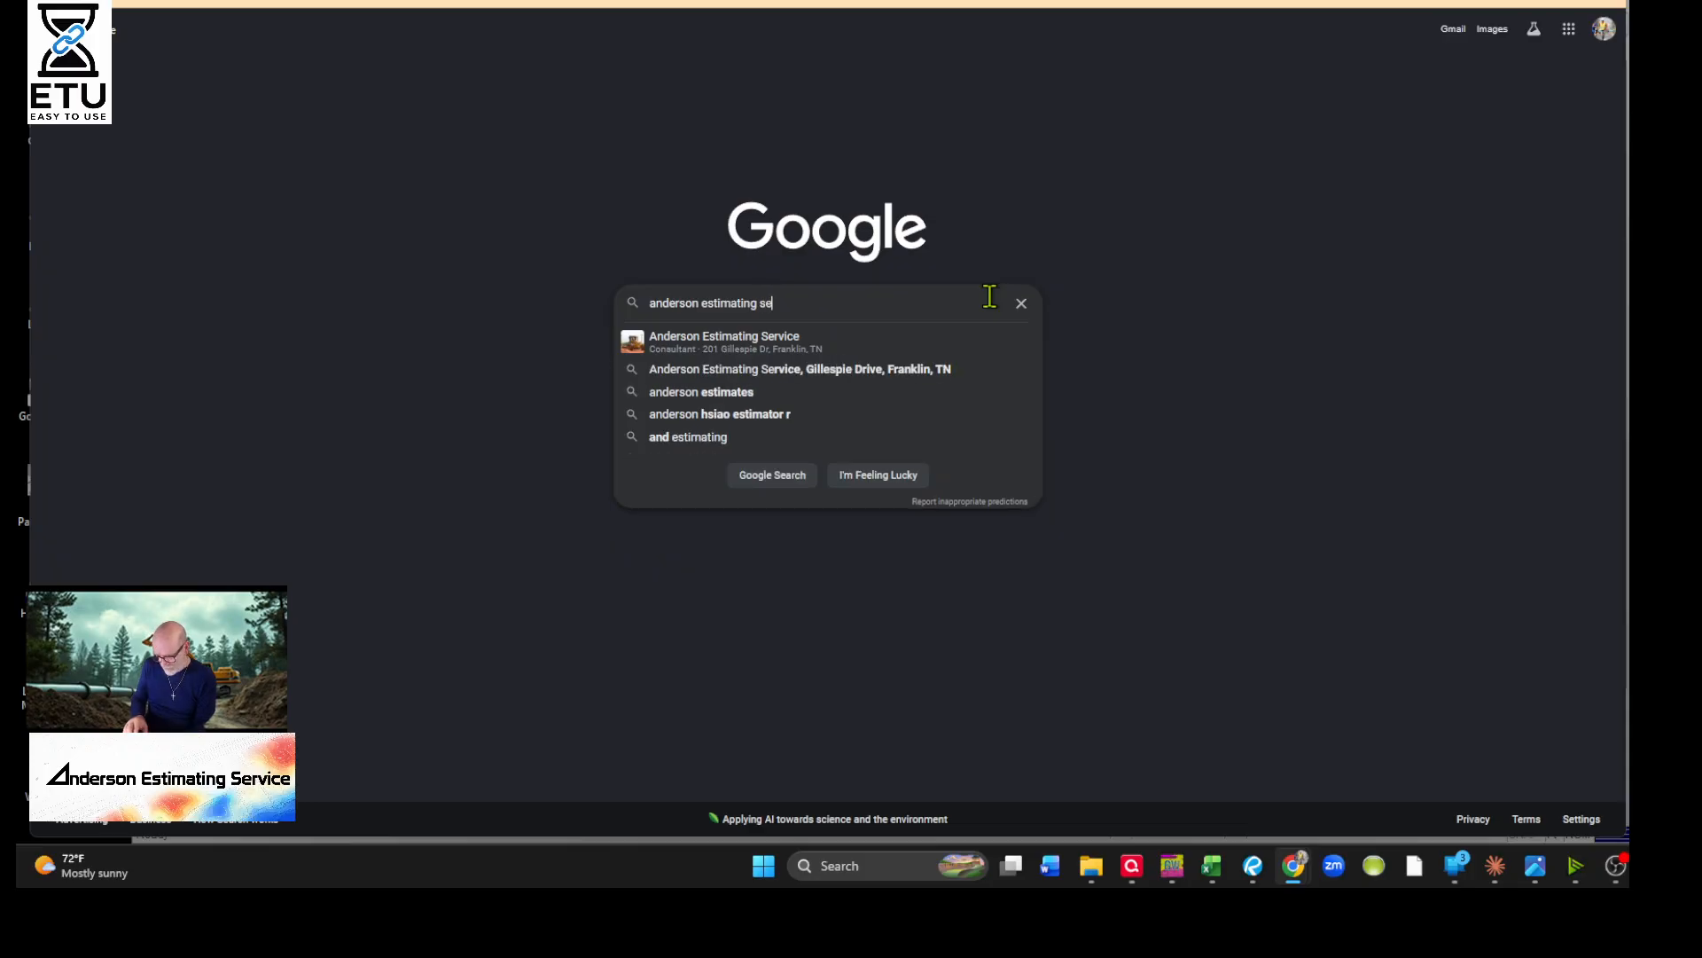
pyautogui.write('rvice')
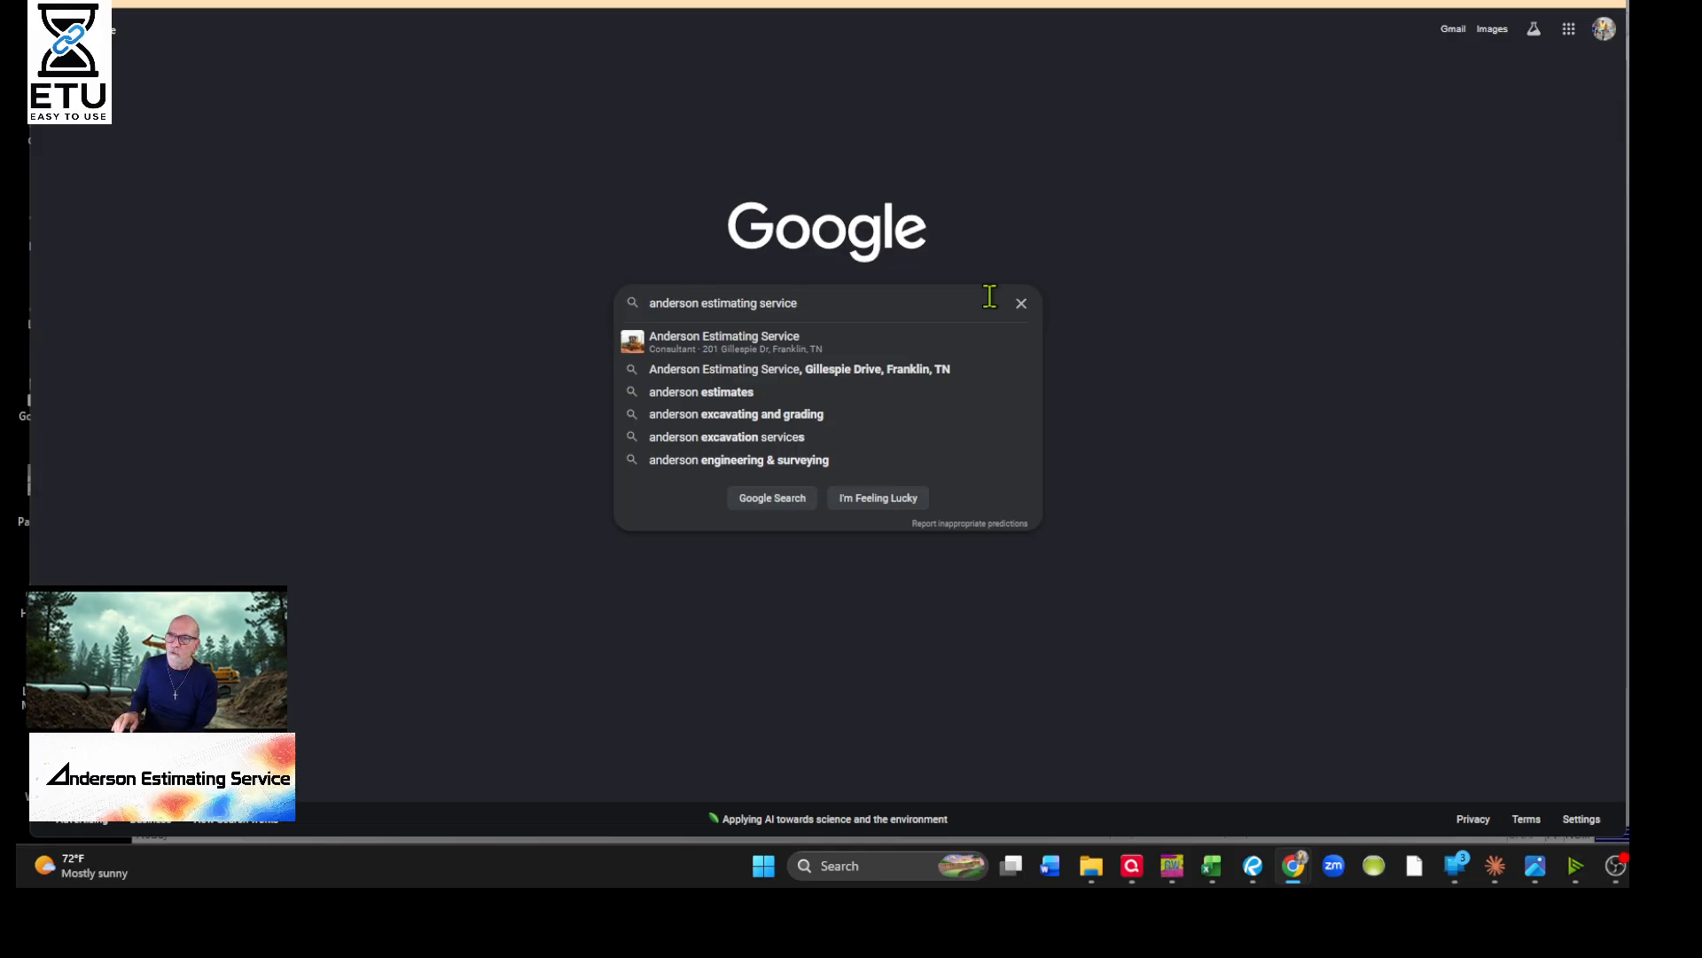
pyautogui.press('Return')
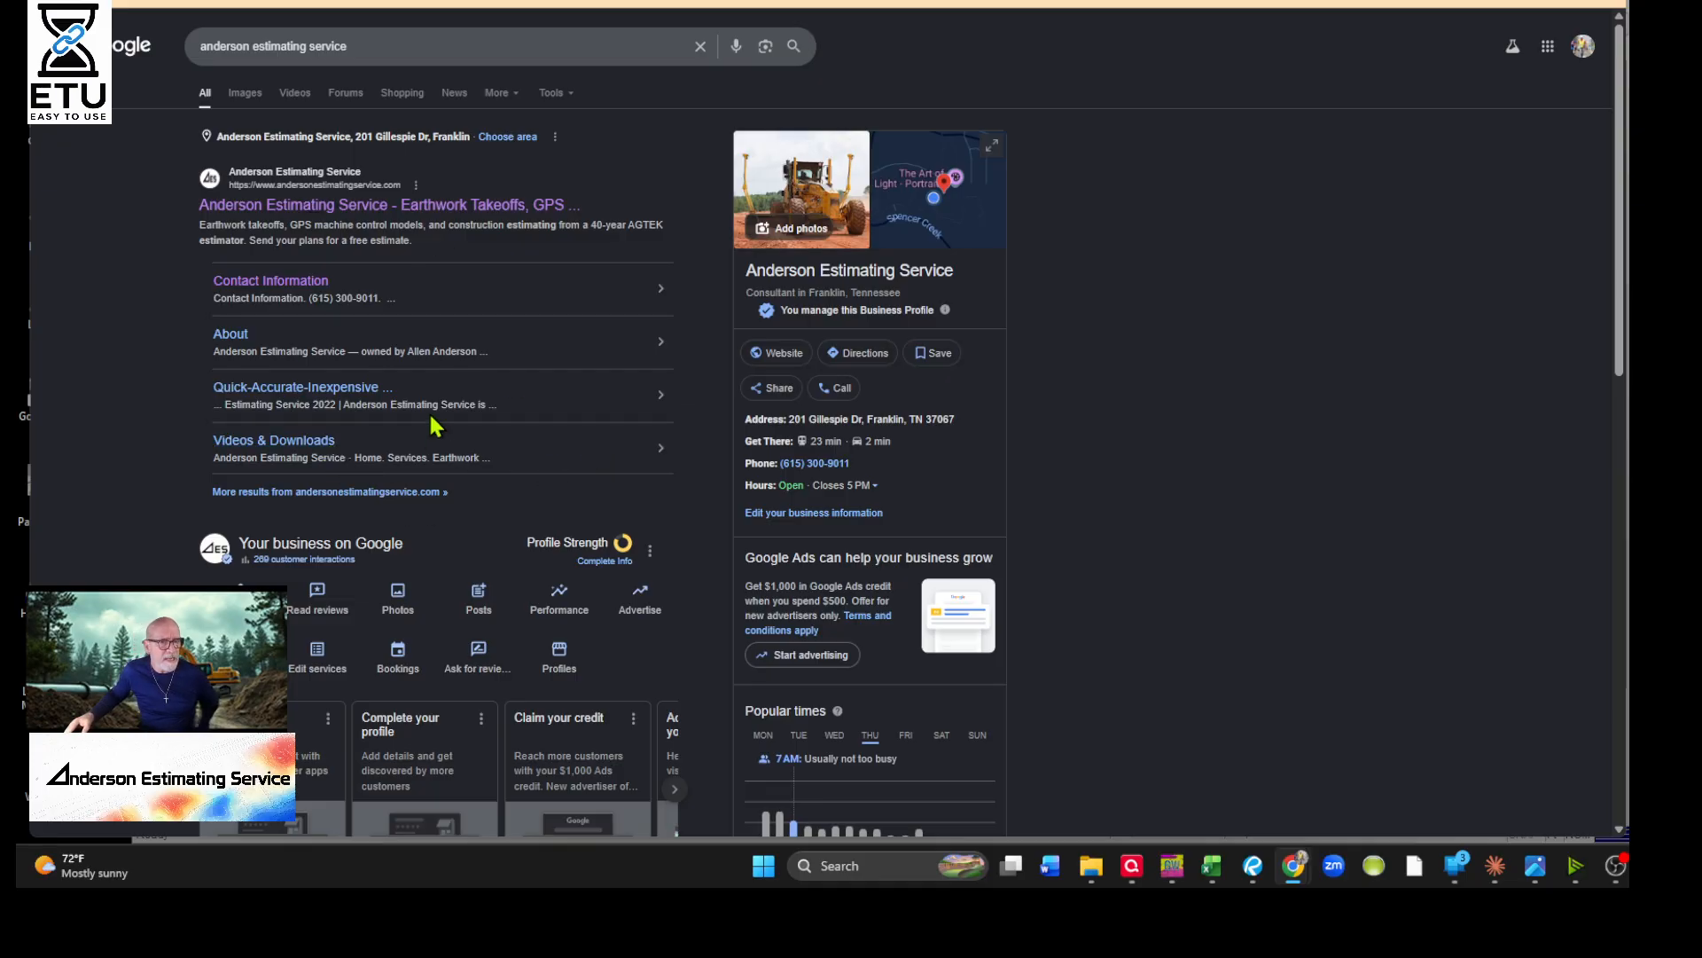
# Look through the general, image and video results for Anderson Estimating Service
pyautogui.scroll(-1, 519, 372)
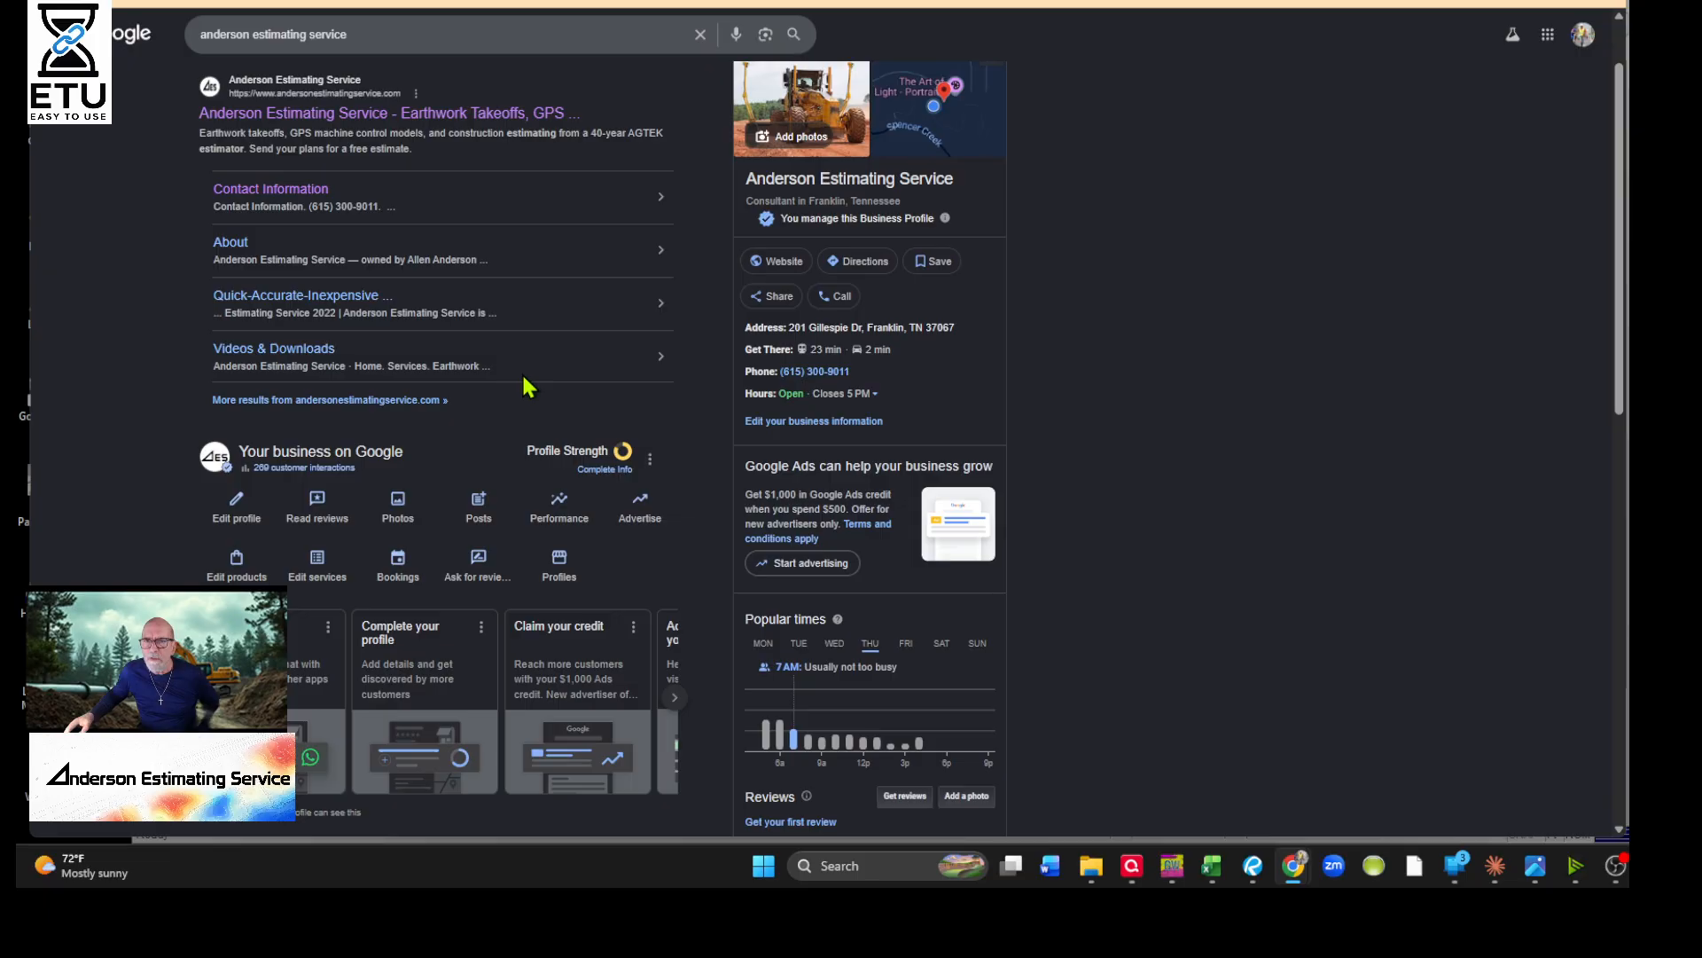
pyautogui.scroll(-1, 523, 381)
pyautogui.scroll(2, 514, 380)
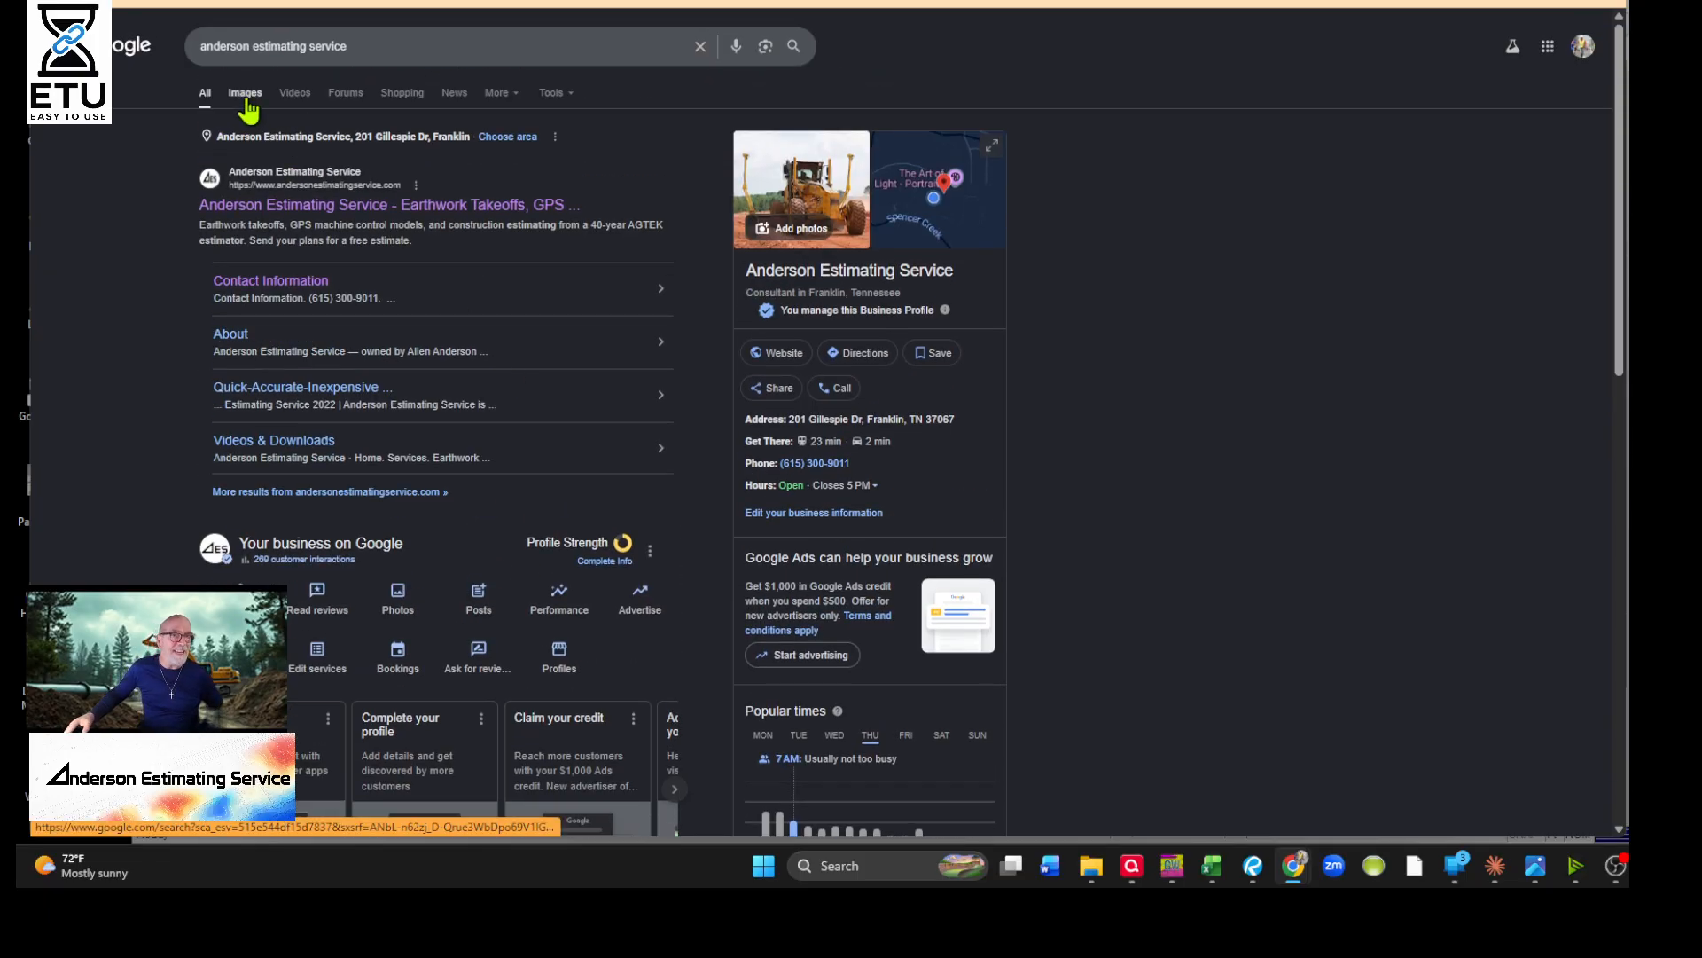
pyautogui.click(245, 93)
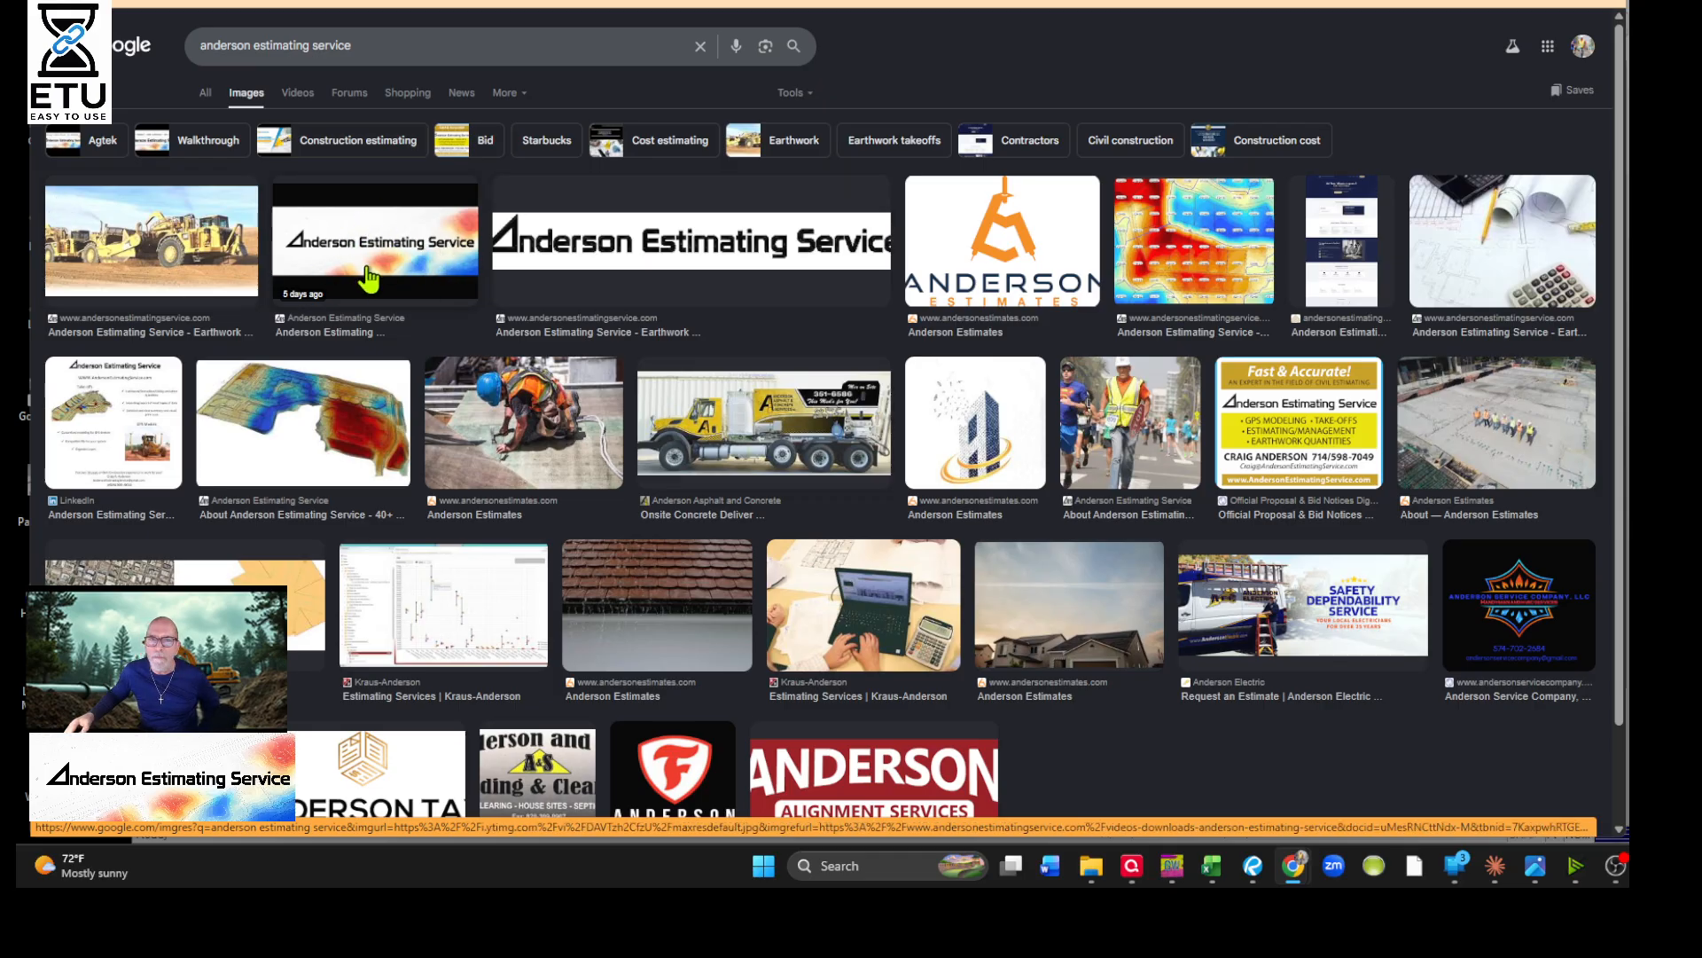
pyautogui.click(298, 92)
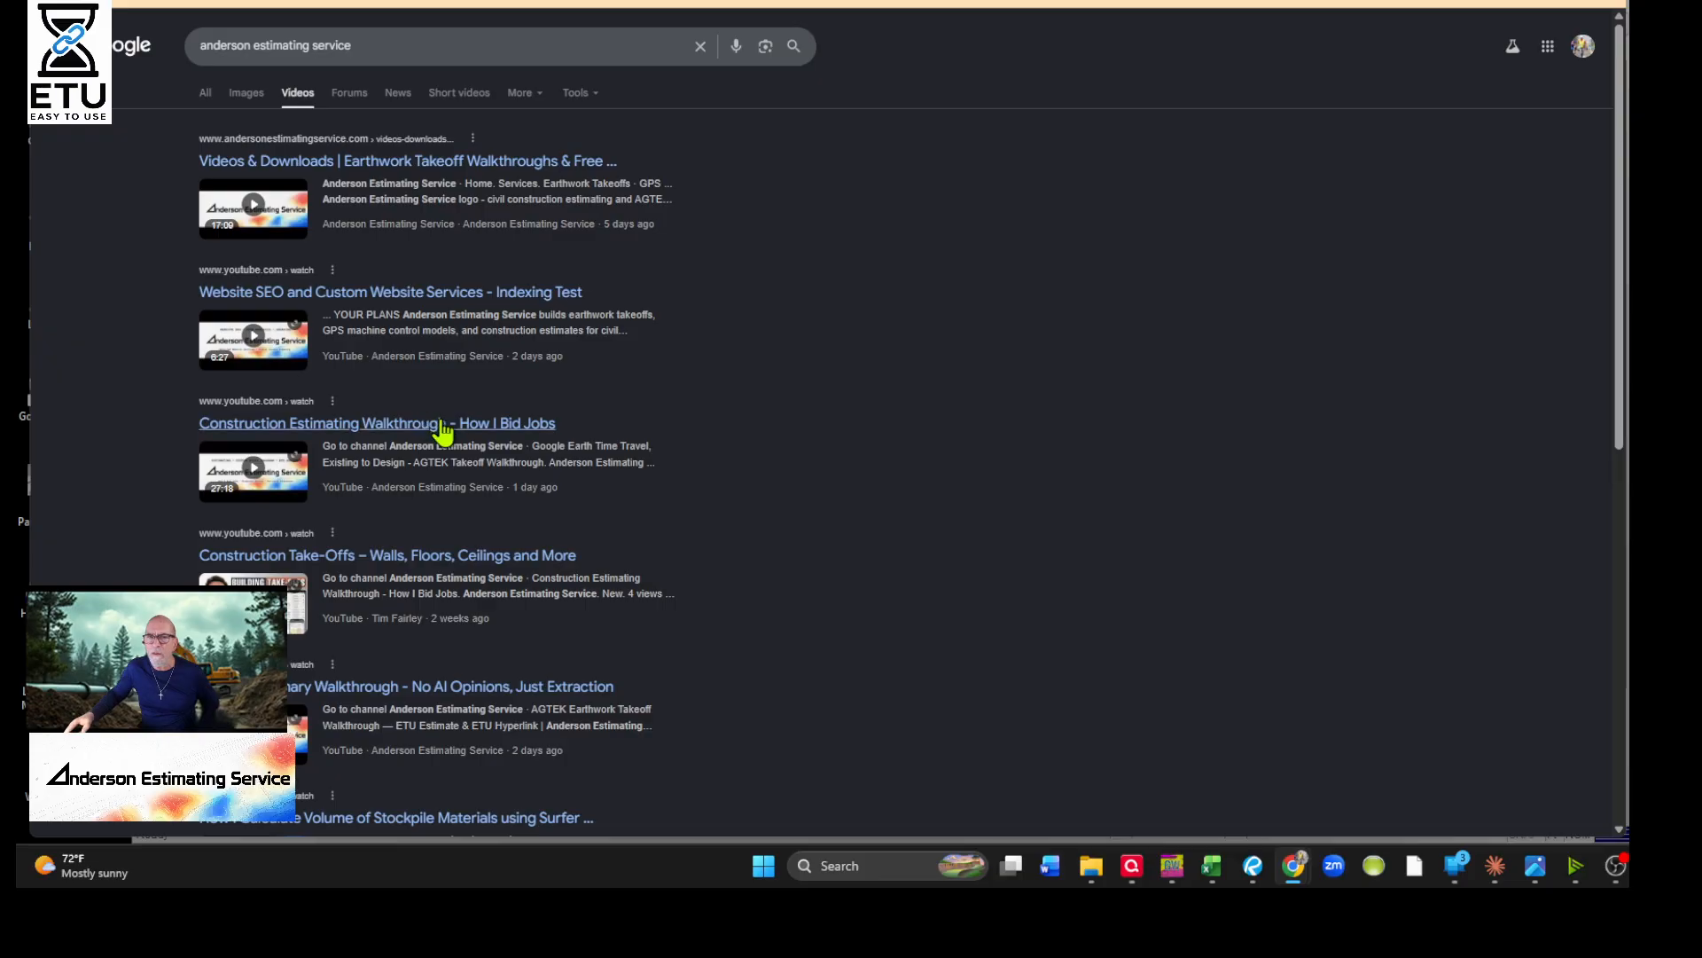
pyautogui.scroll(-6, 437, 437)
pyautogui.scroll(-3, 543, 492)
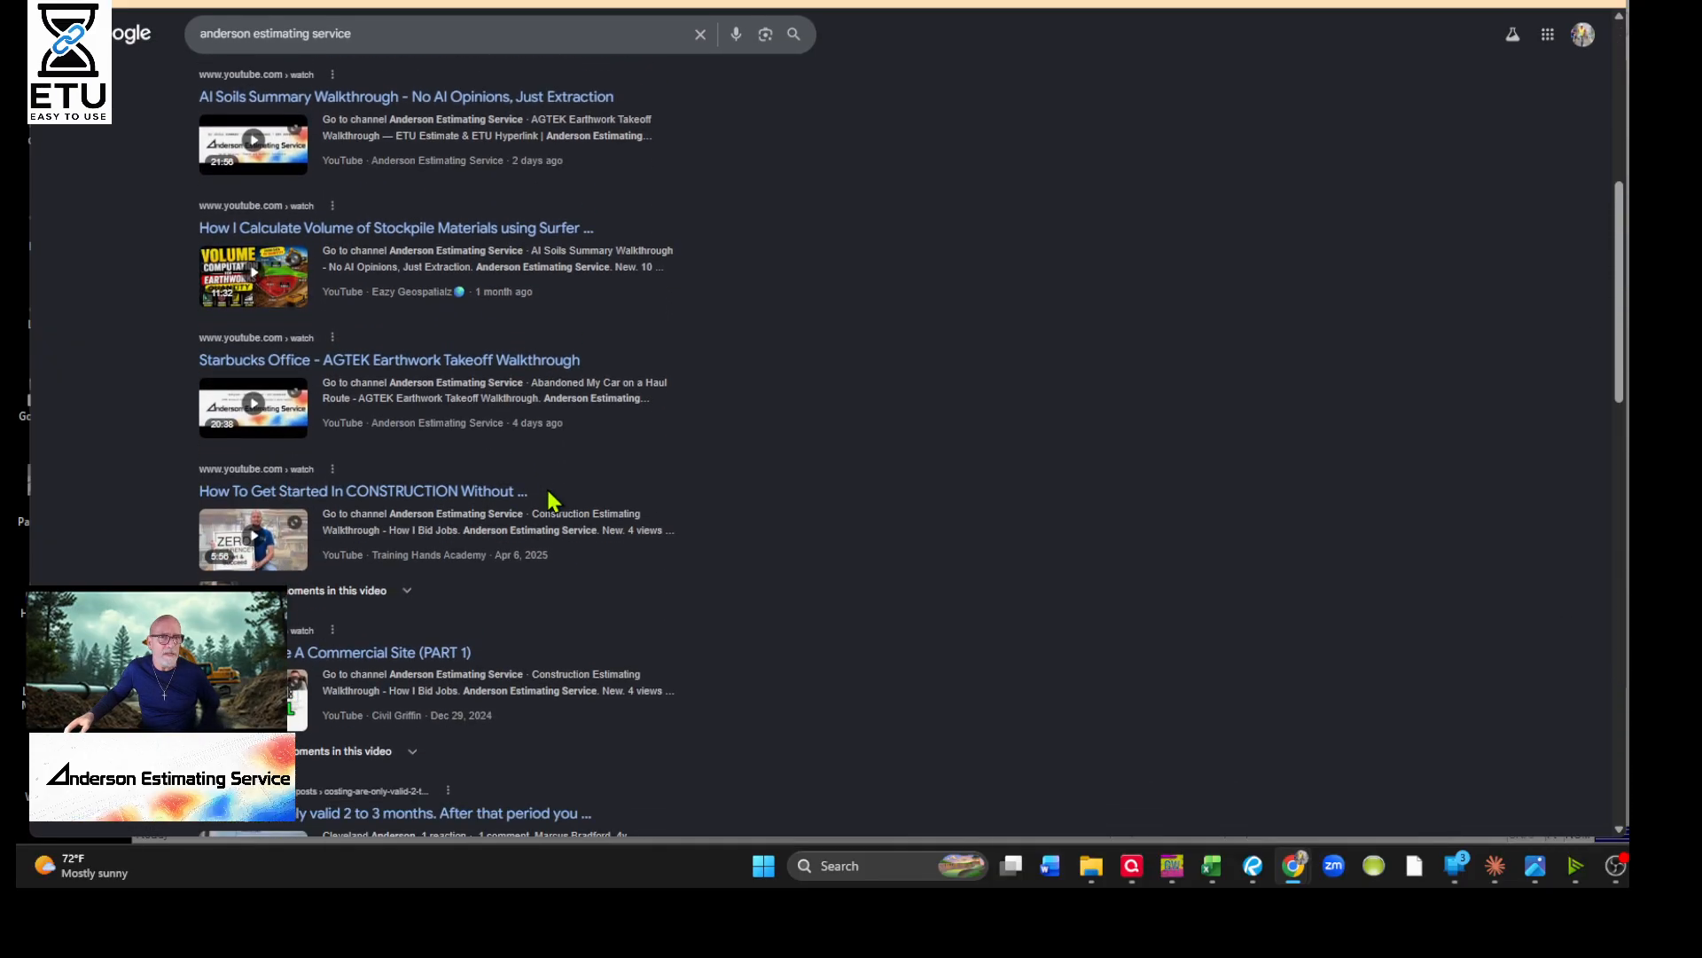
pyautogui.scroll(9, 578, 493)
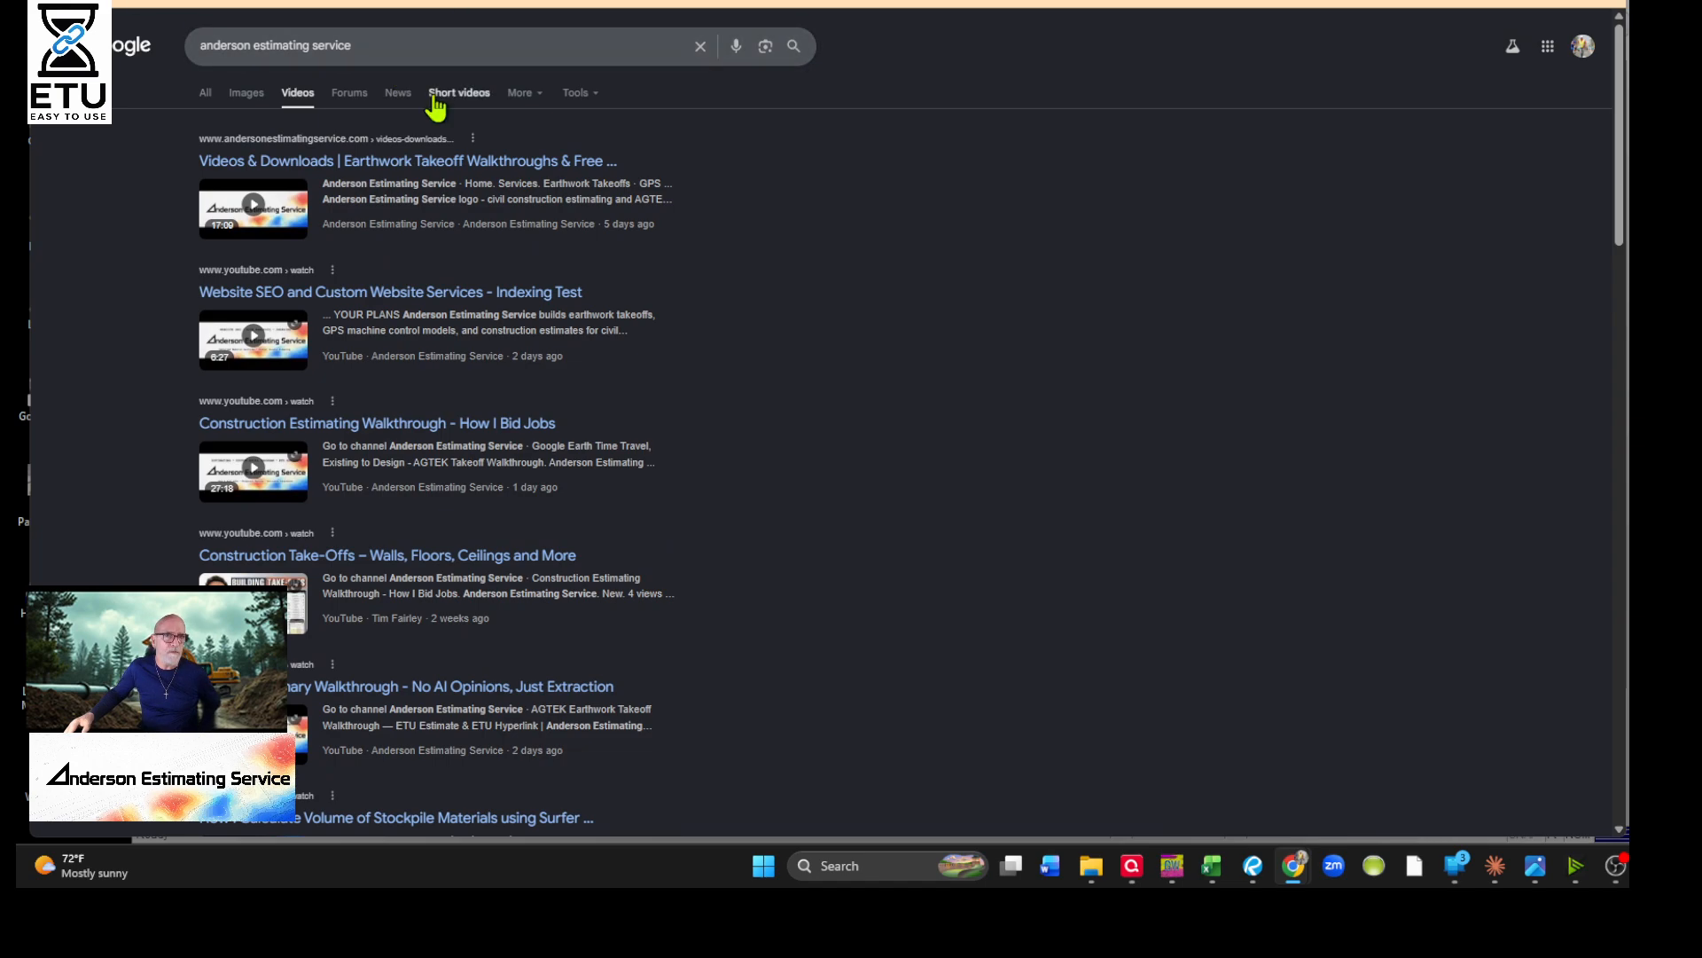
# Replace the query with "agtek takeoff" and search the video results for it
pyautogui.moveTo(359, 46); pyautogui.dragTo(182, 55)
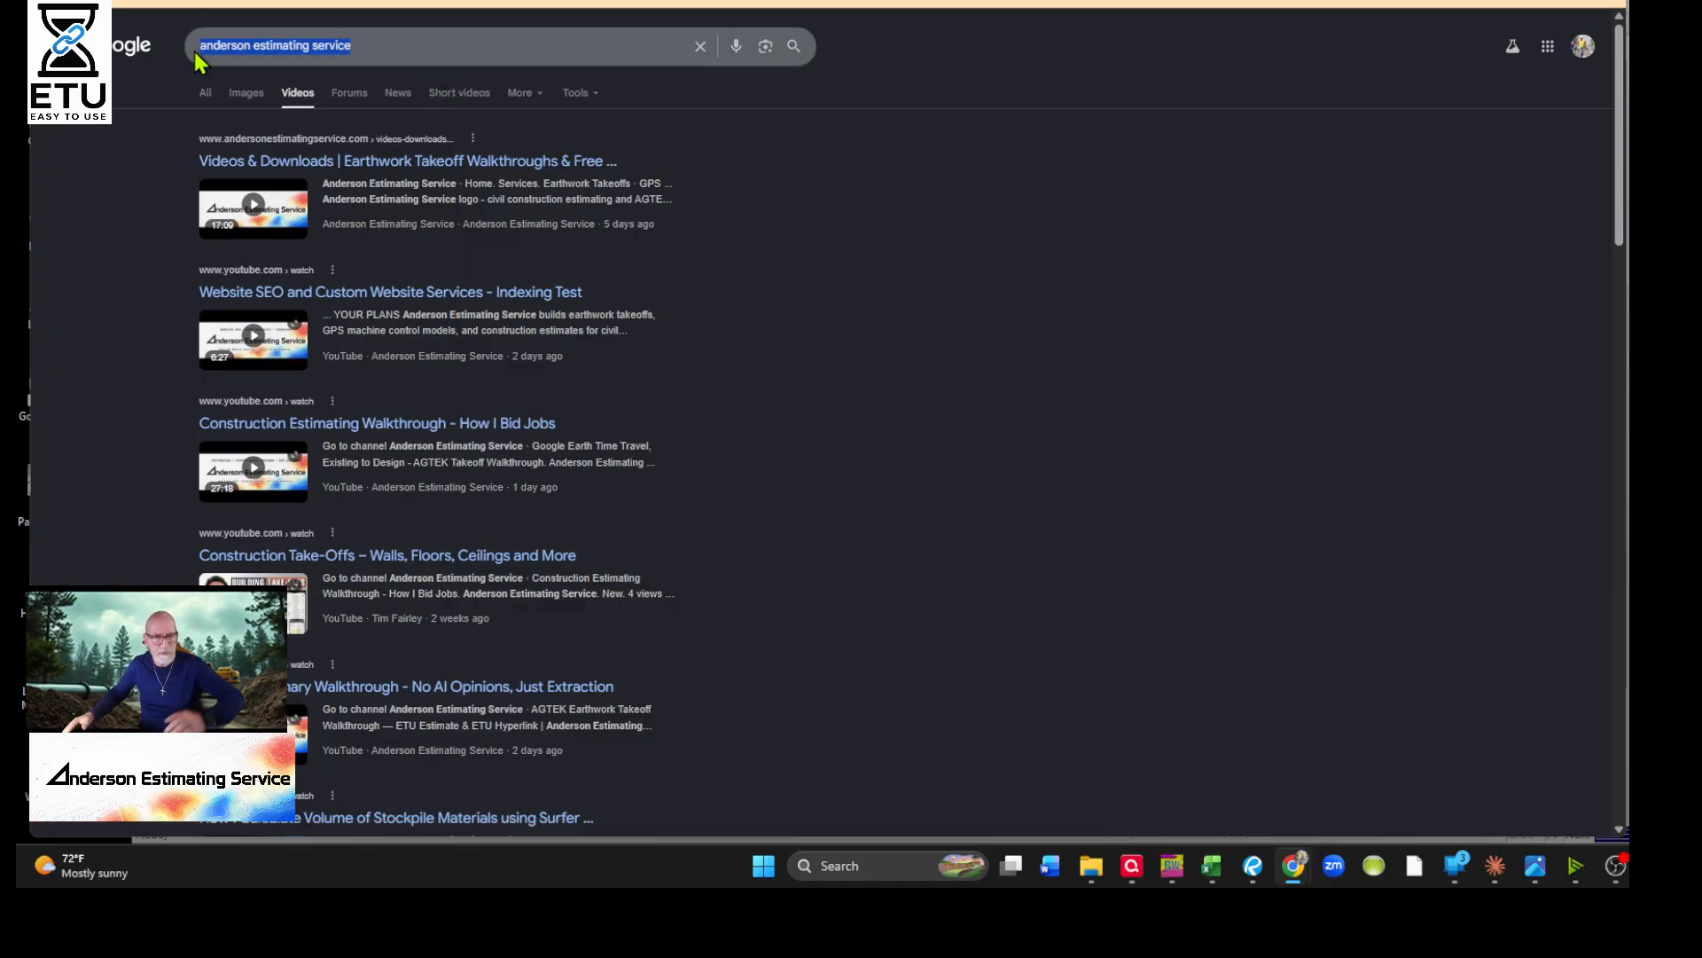
pyautogui.write('ag')
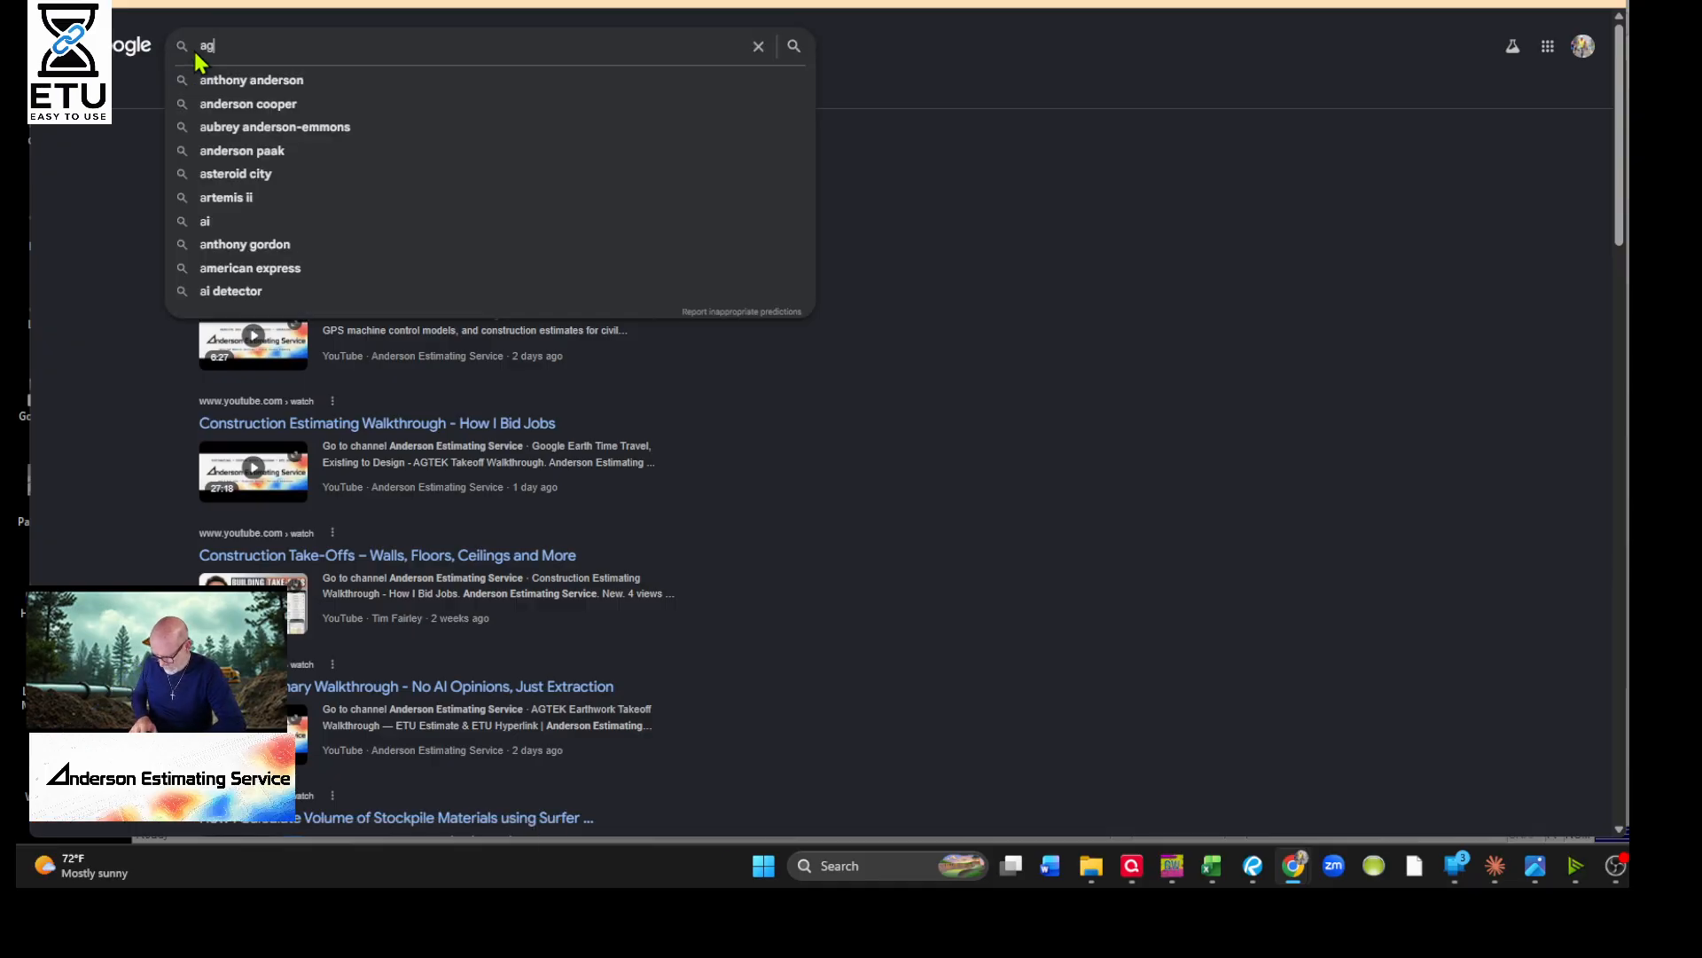
pyautogui.write('tek takeoff')
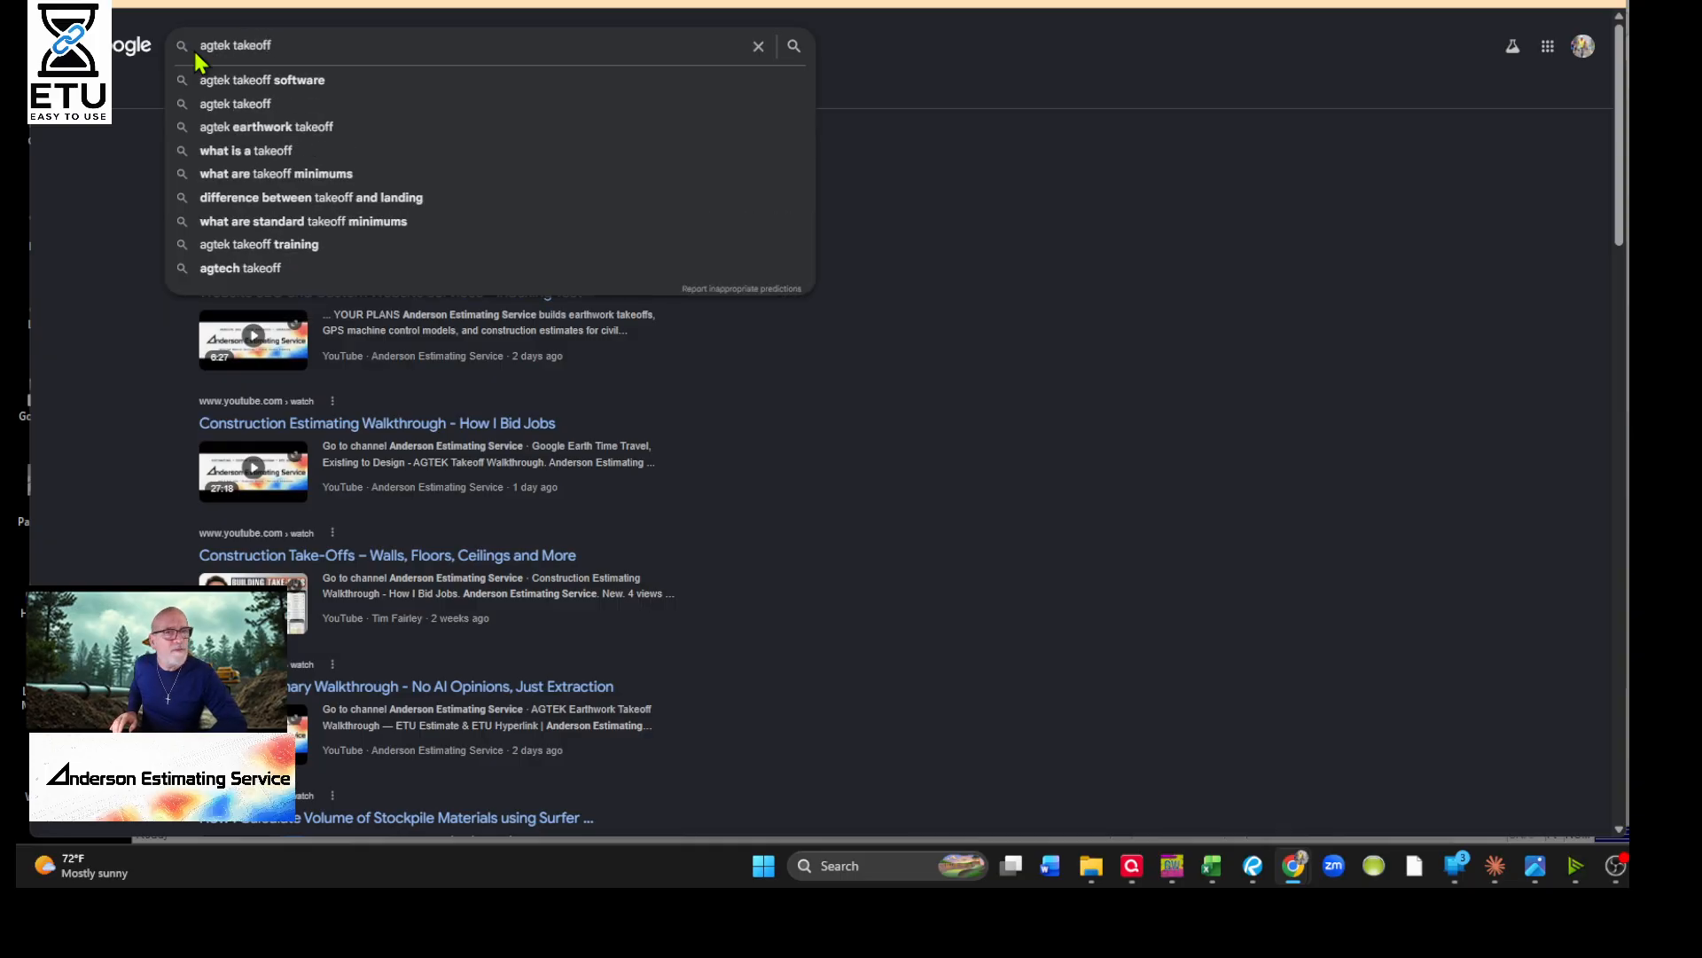
pyautogui.press('Return')
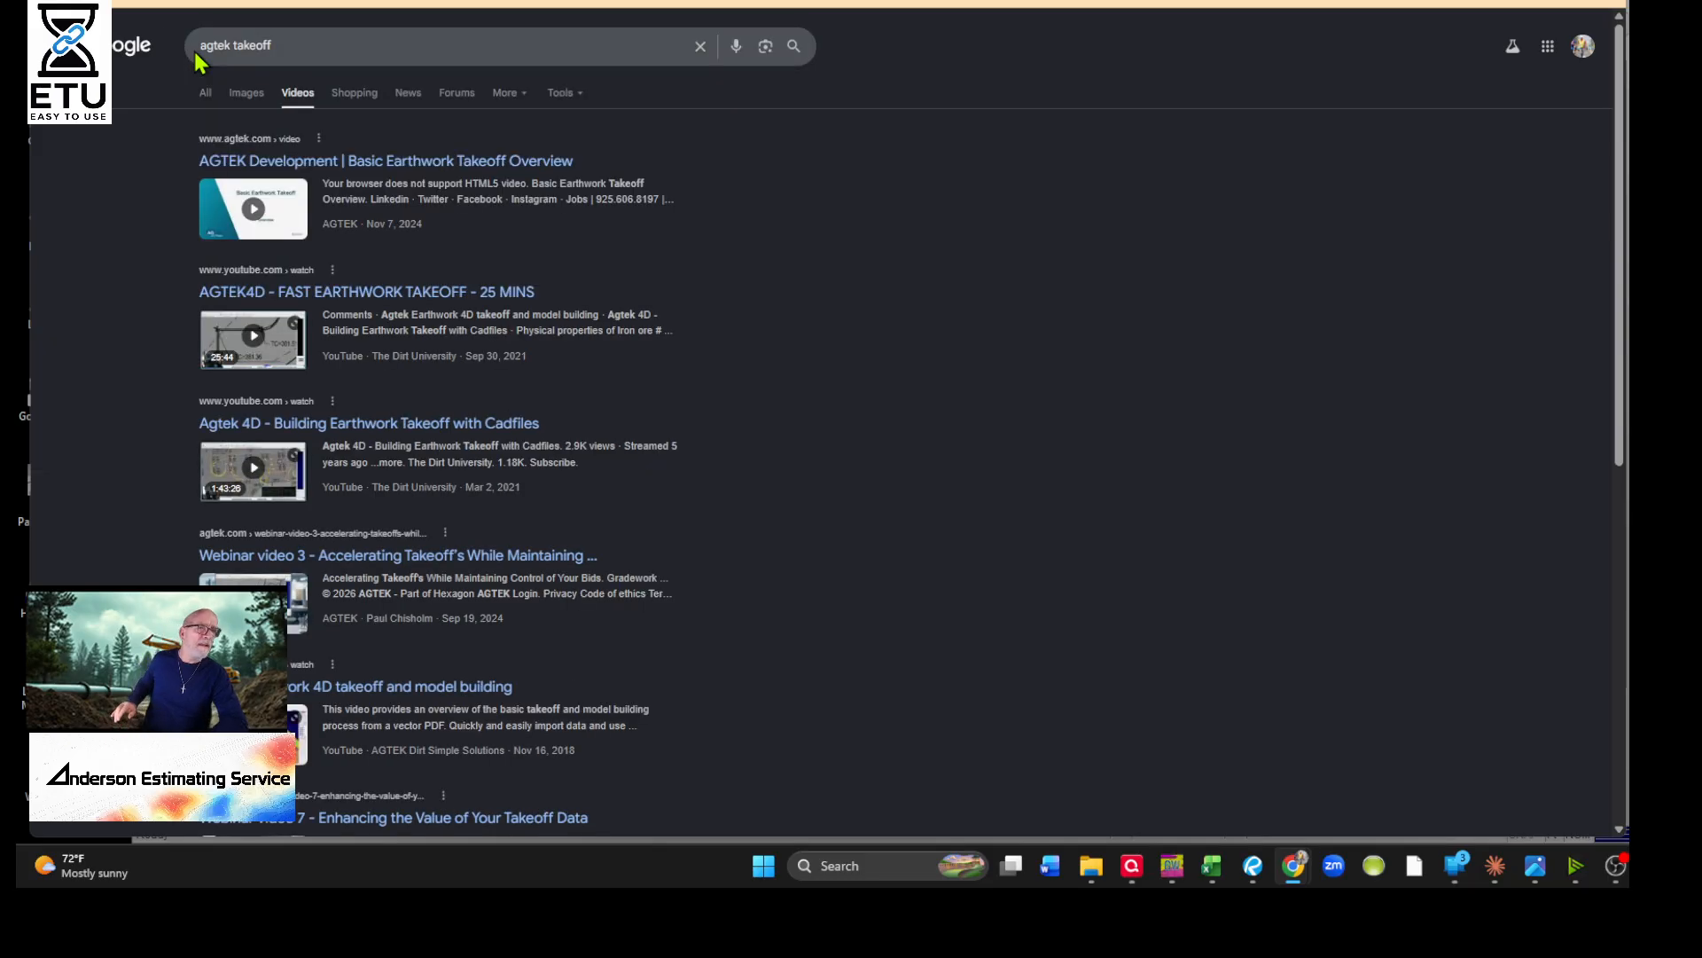
# Look through the AGTEK takeoff video results for Anderson Estimating Service's own videos
pyautogui.scroll(-5, 684, 266)
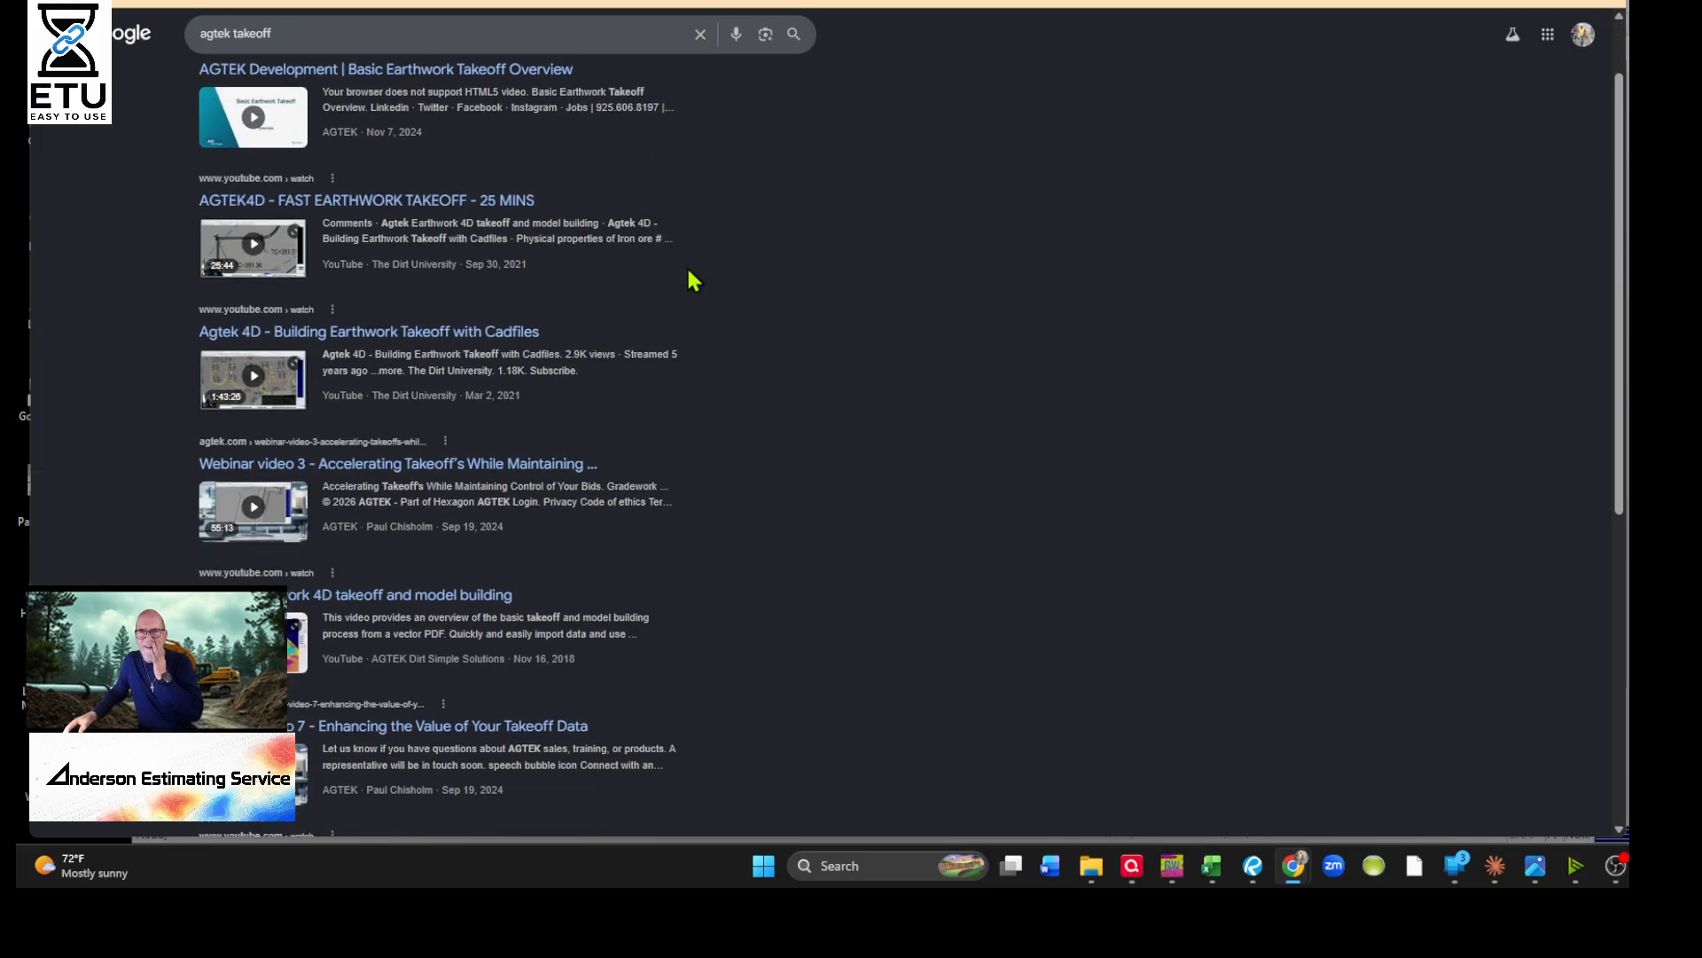
pyautogui.scroll(1, 620, 444)
pyautogui.scroll(3, 606, 414)
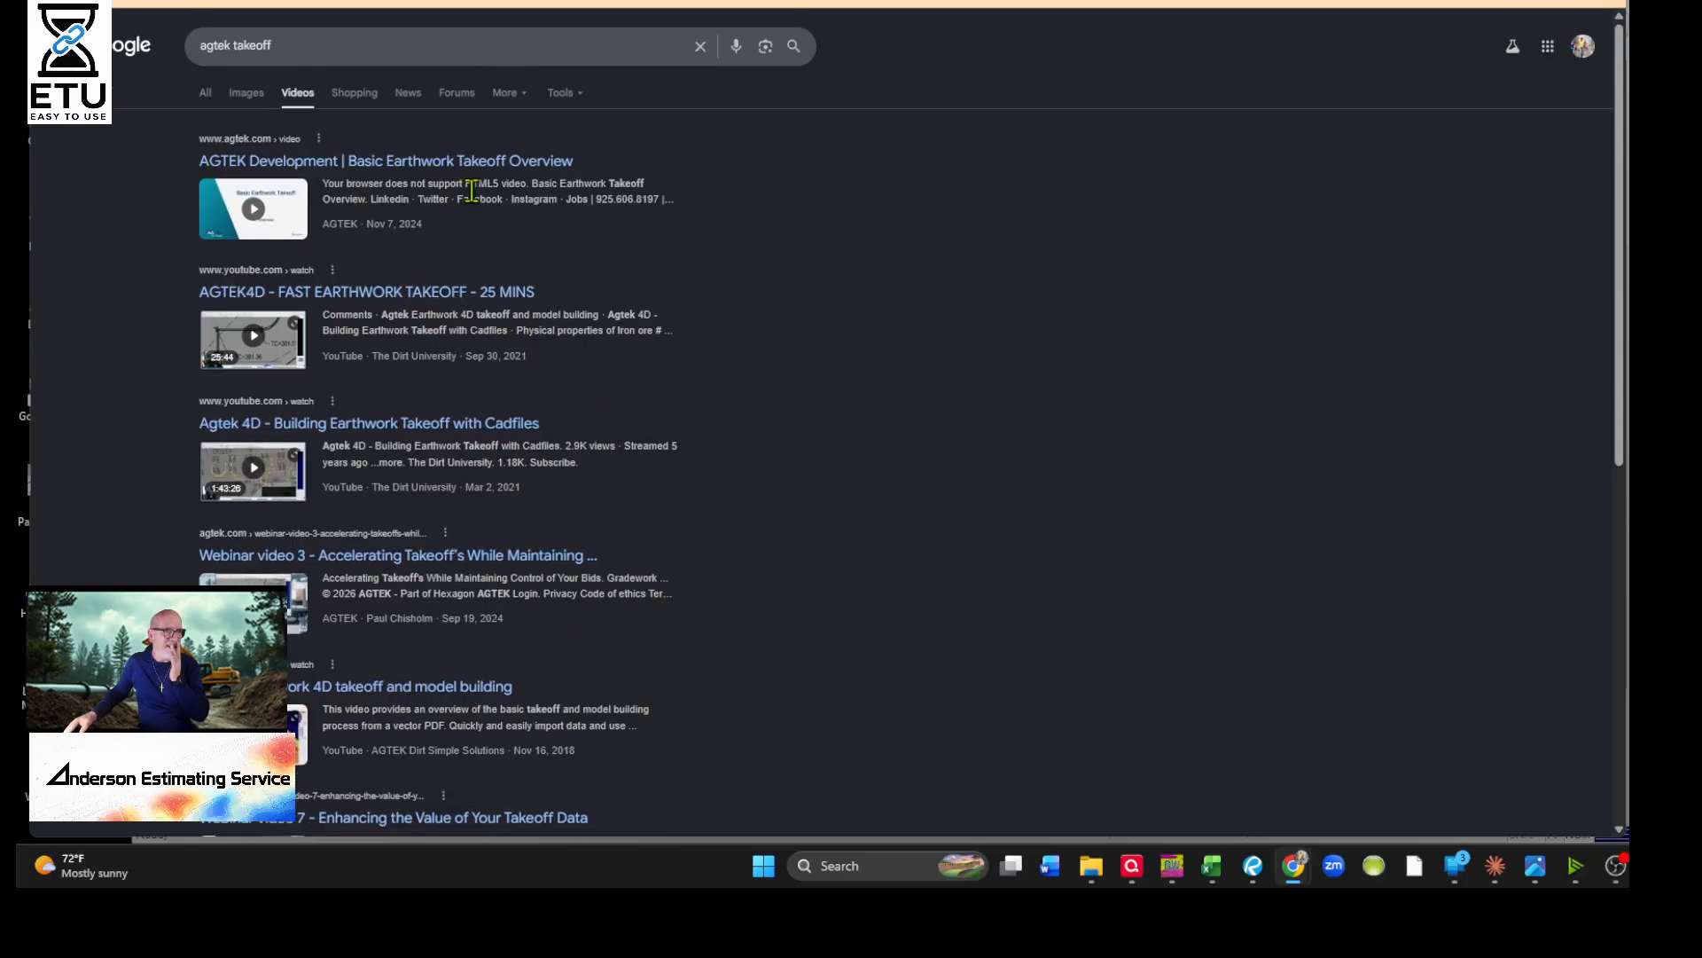
pyautogui.scroll(-2, 498, 335)
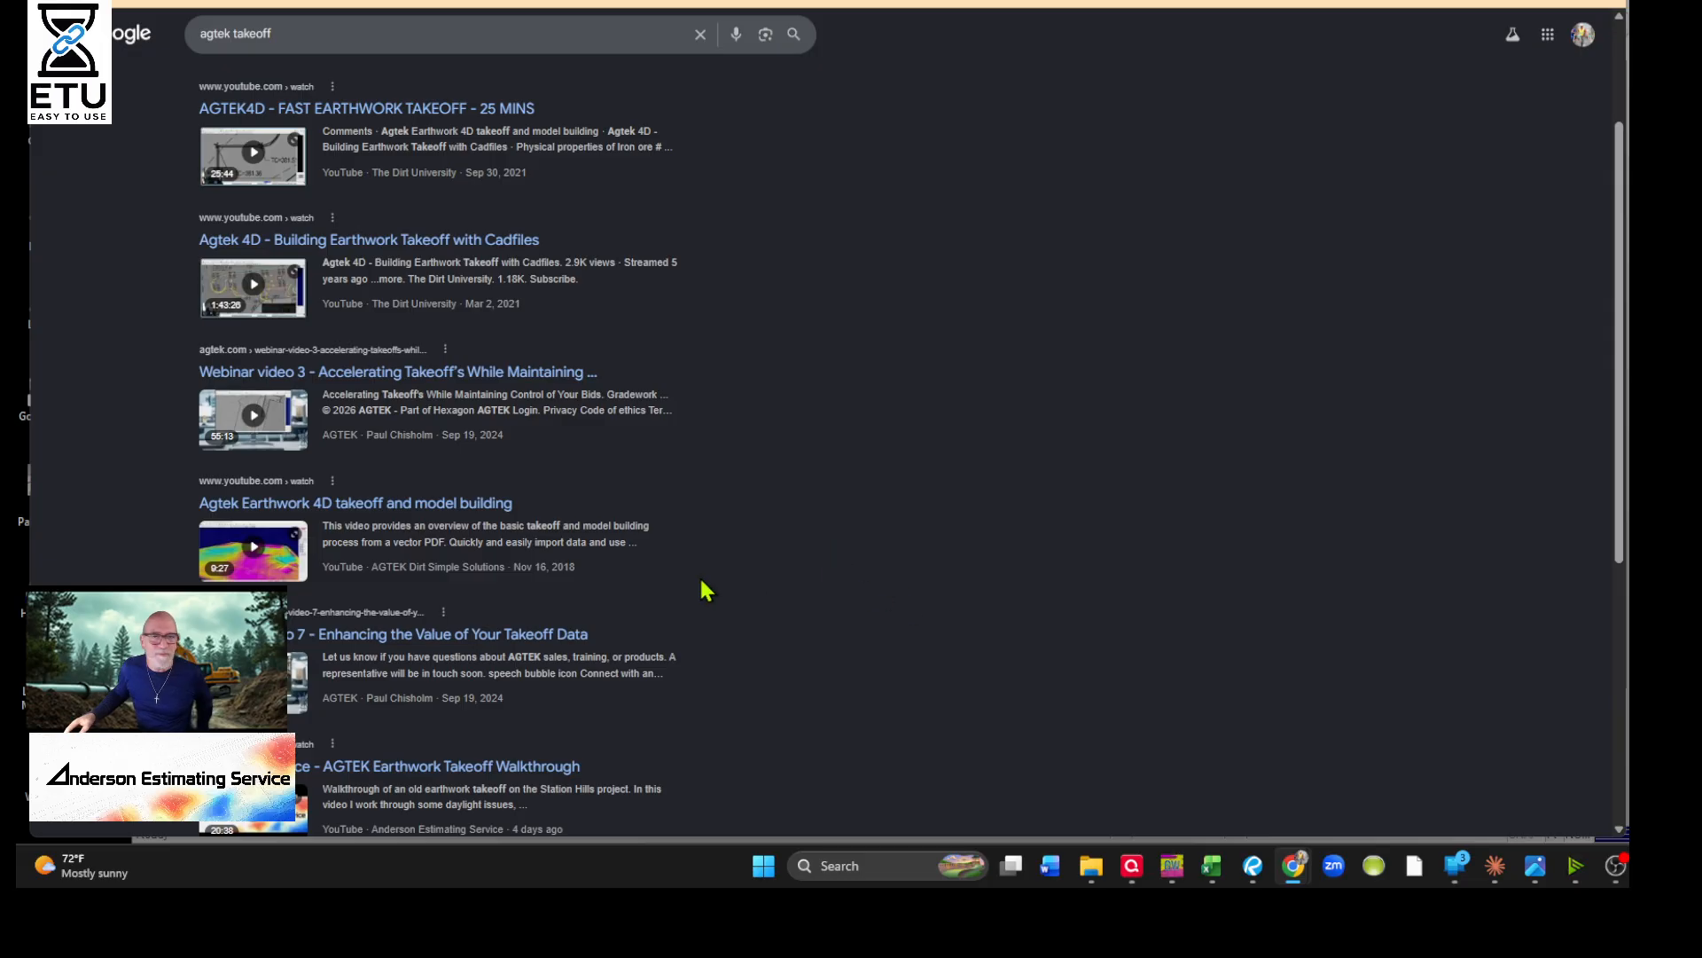
pyautogui.scroll(-5, 729, 584)
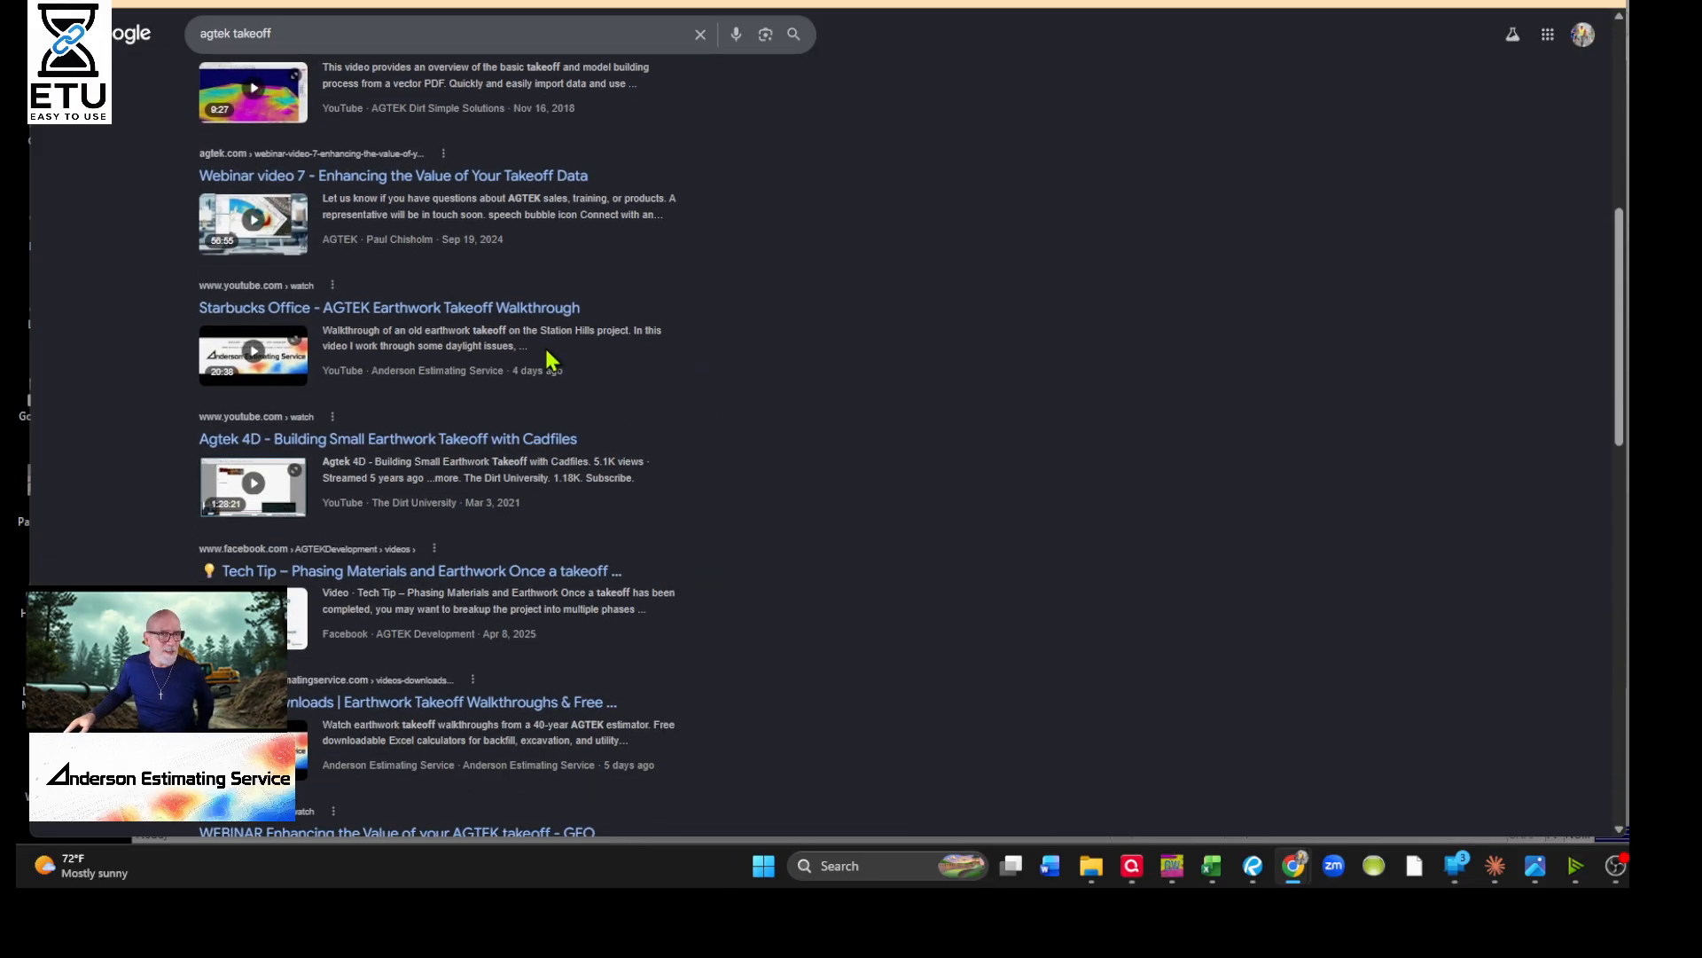
pyautogui.scroll(-5, 696, 381)
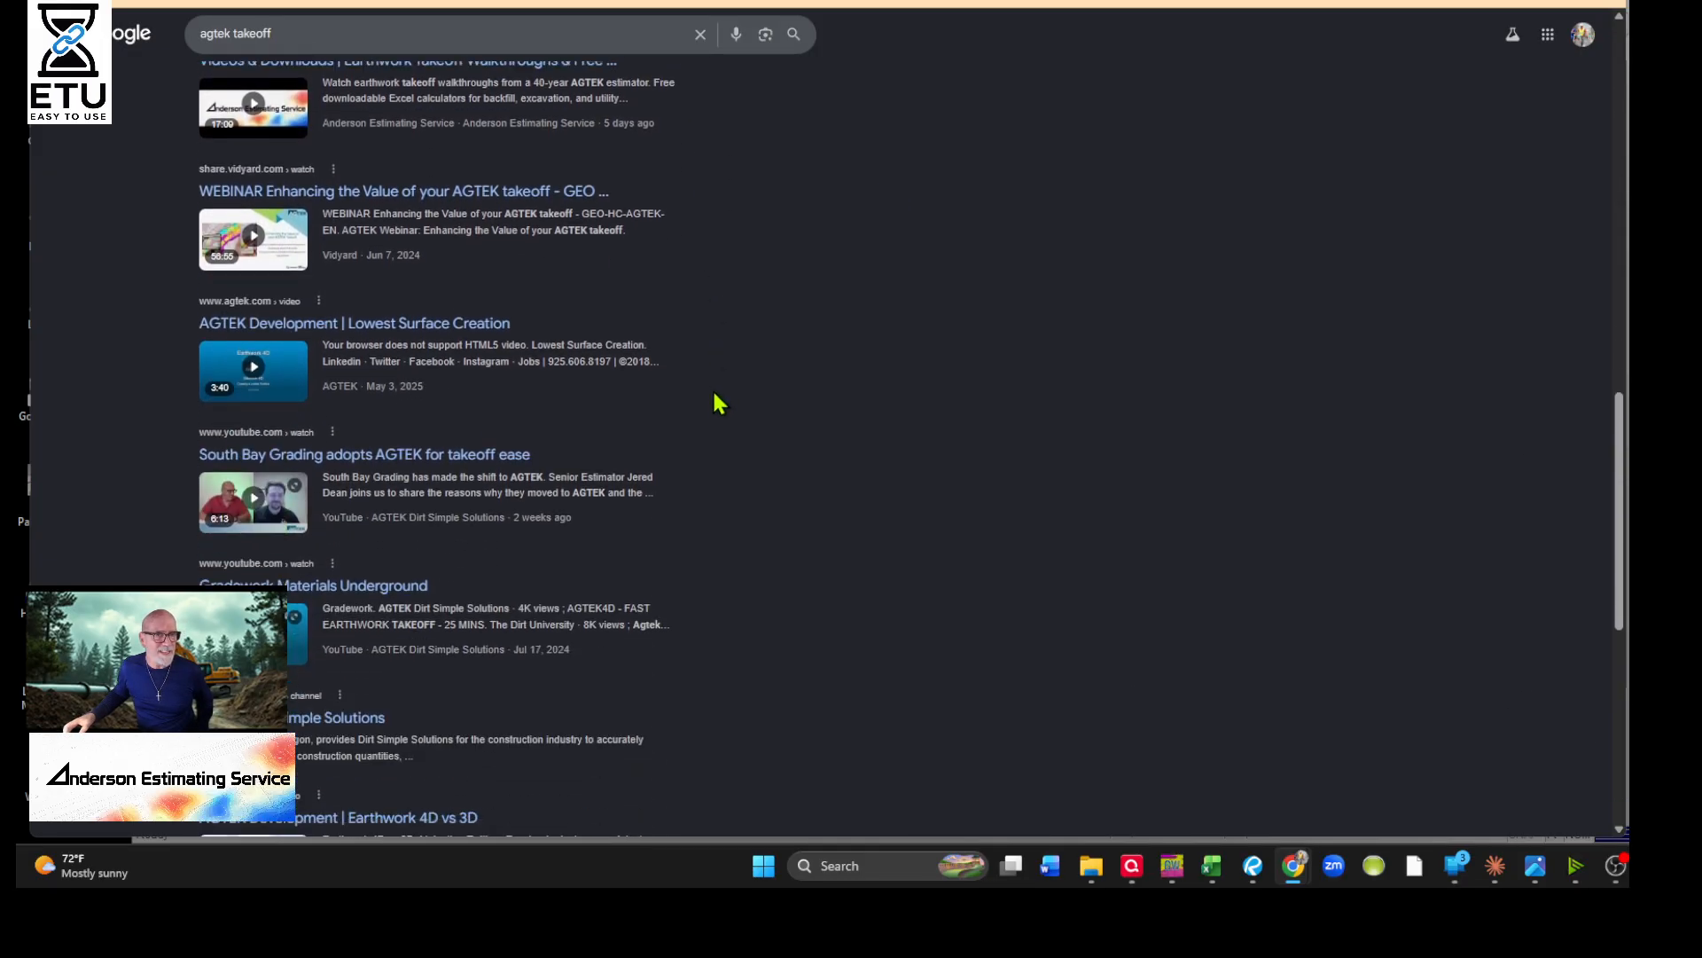
pyautogui.scroll(10, 778, 446)
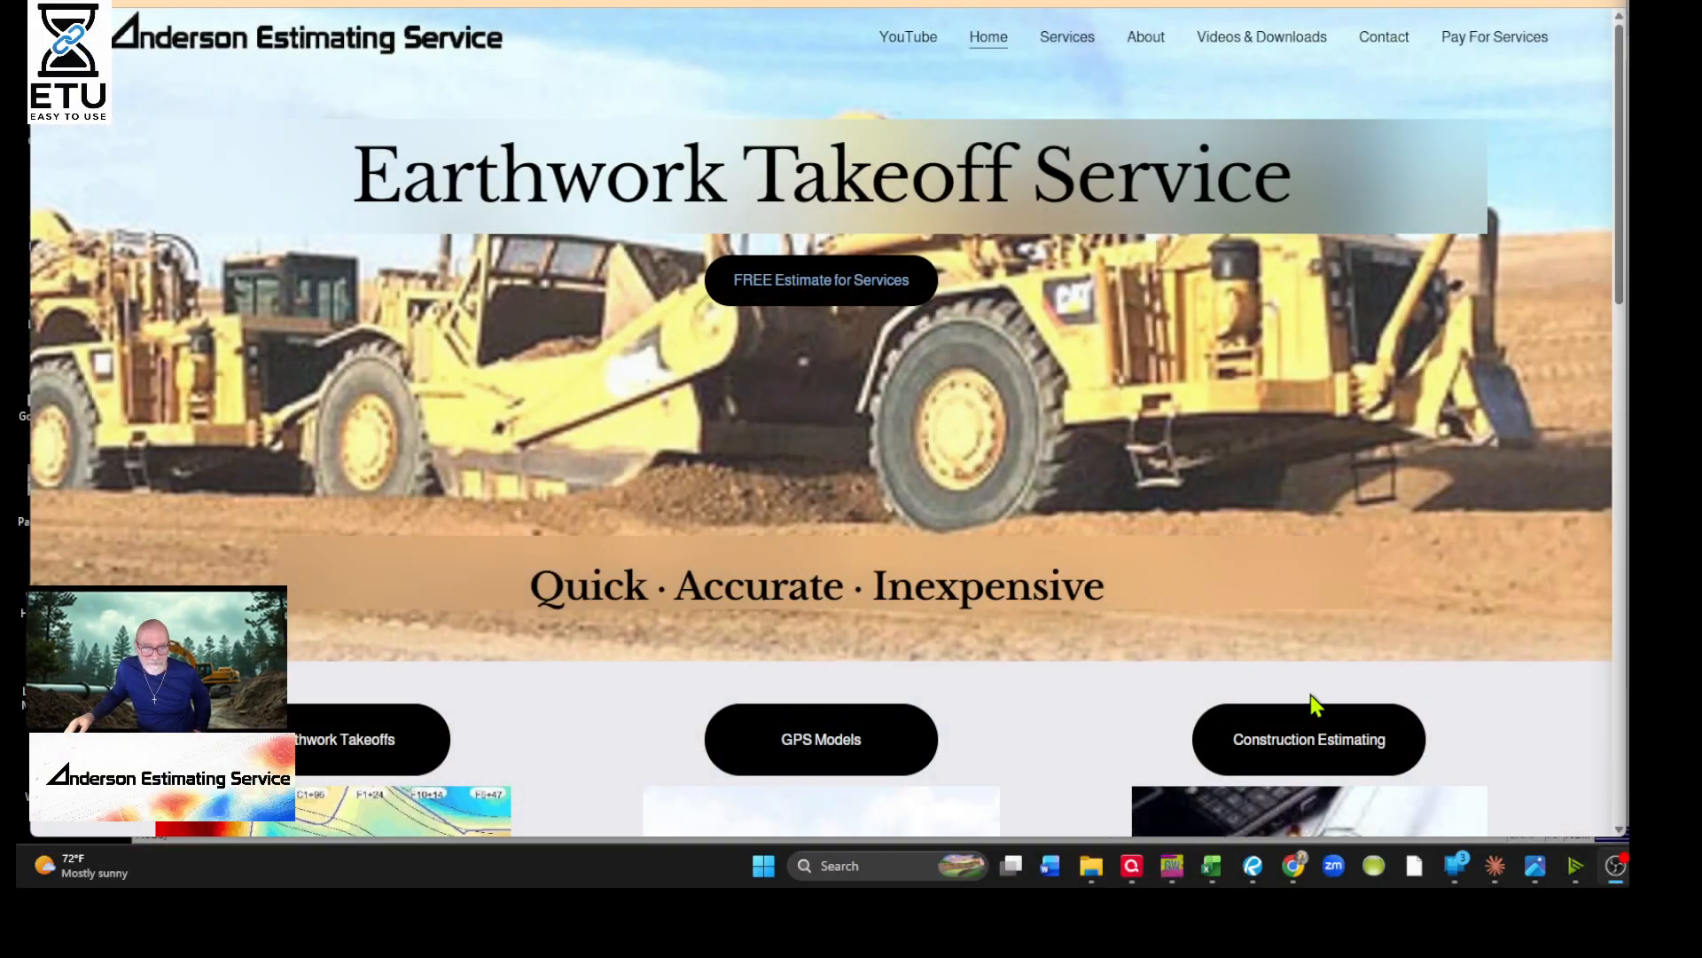
# Open the recent project "19-009 Ontario Model - Export" in AGTEK Gradework
pyautogui.moveTo(1099, 872)
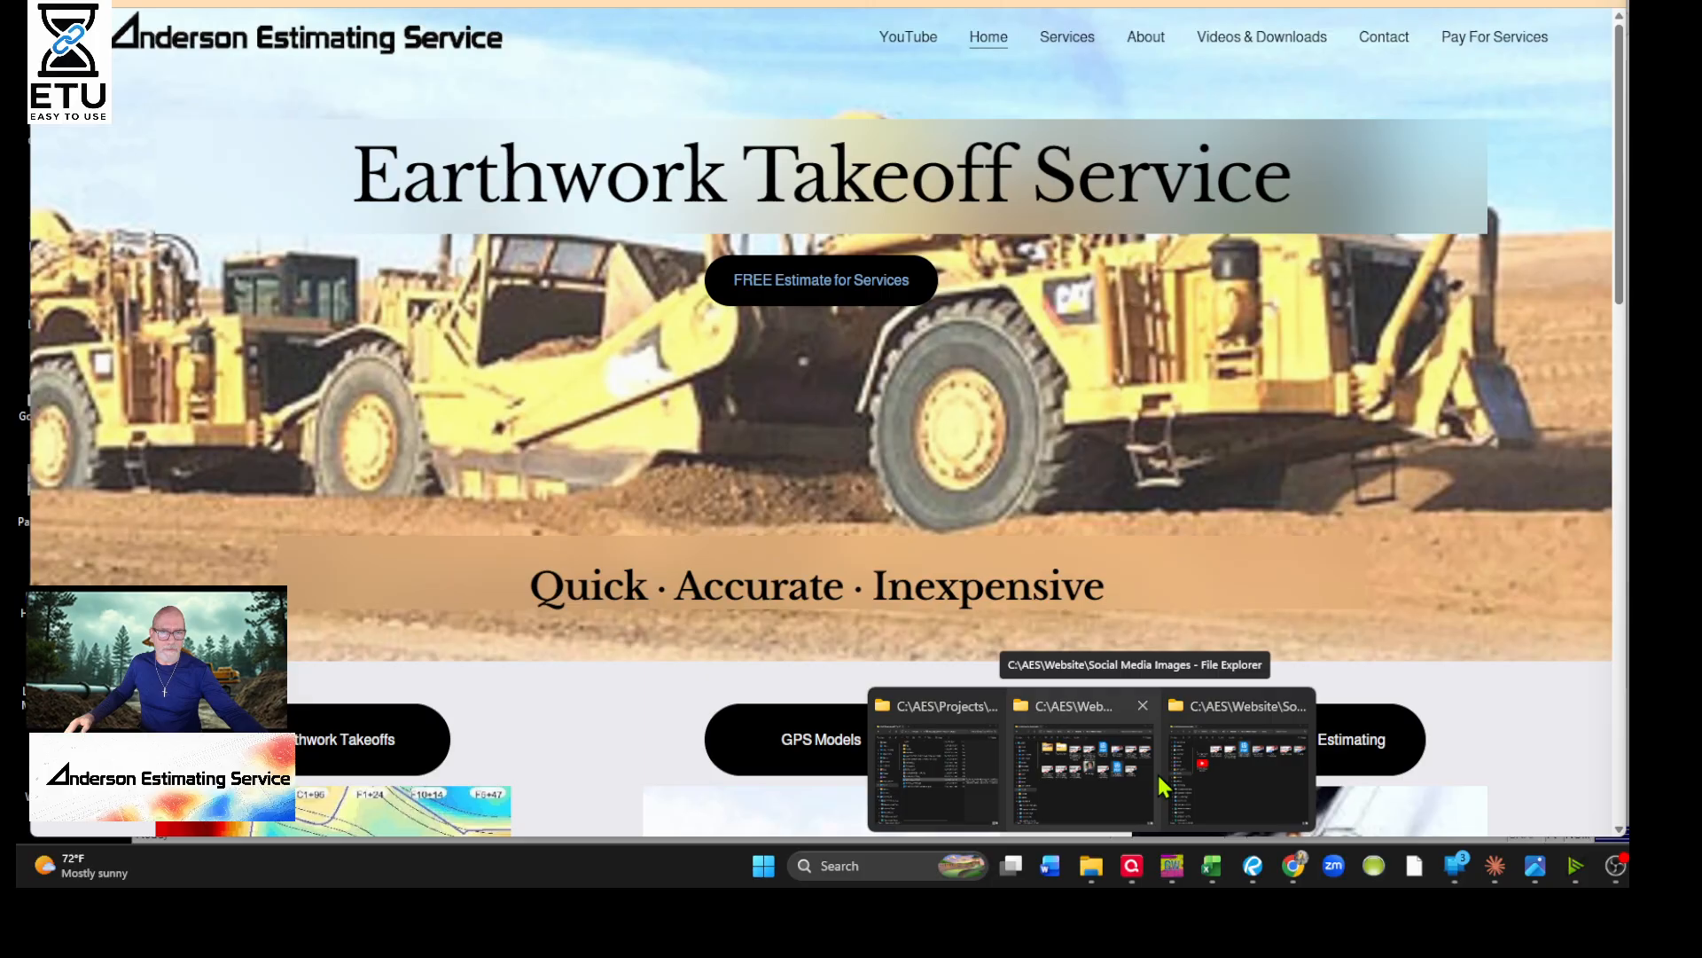
pyautogui.moveTo(1199, 784)
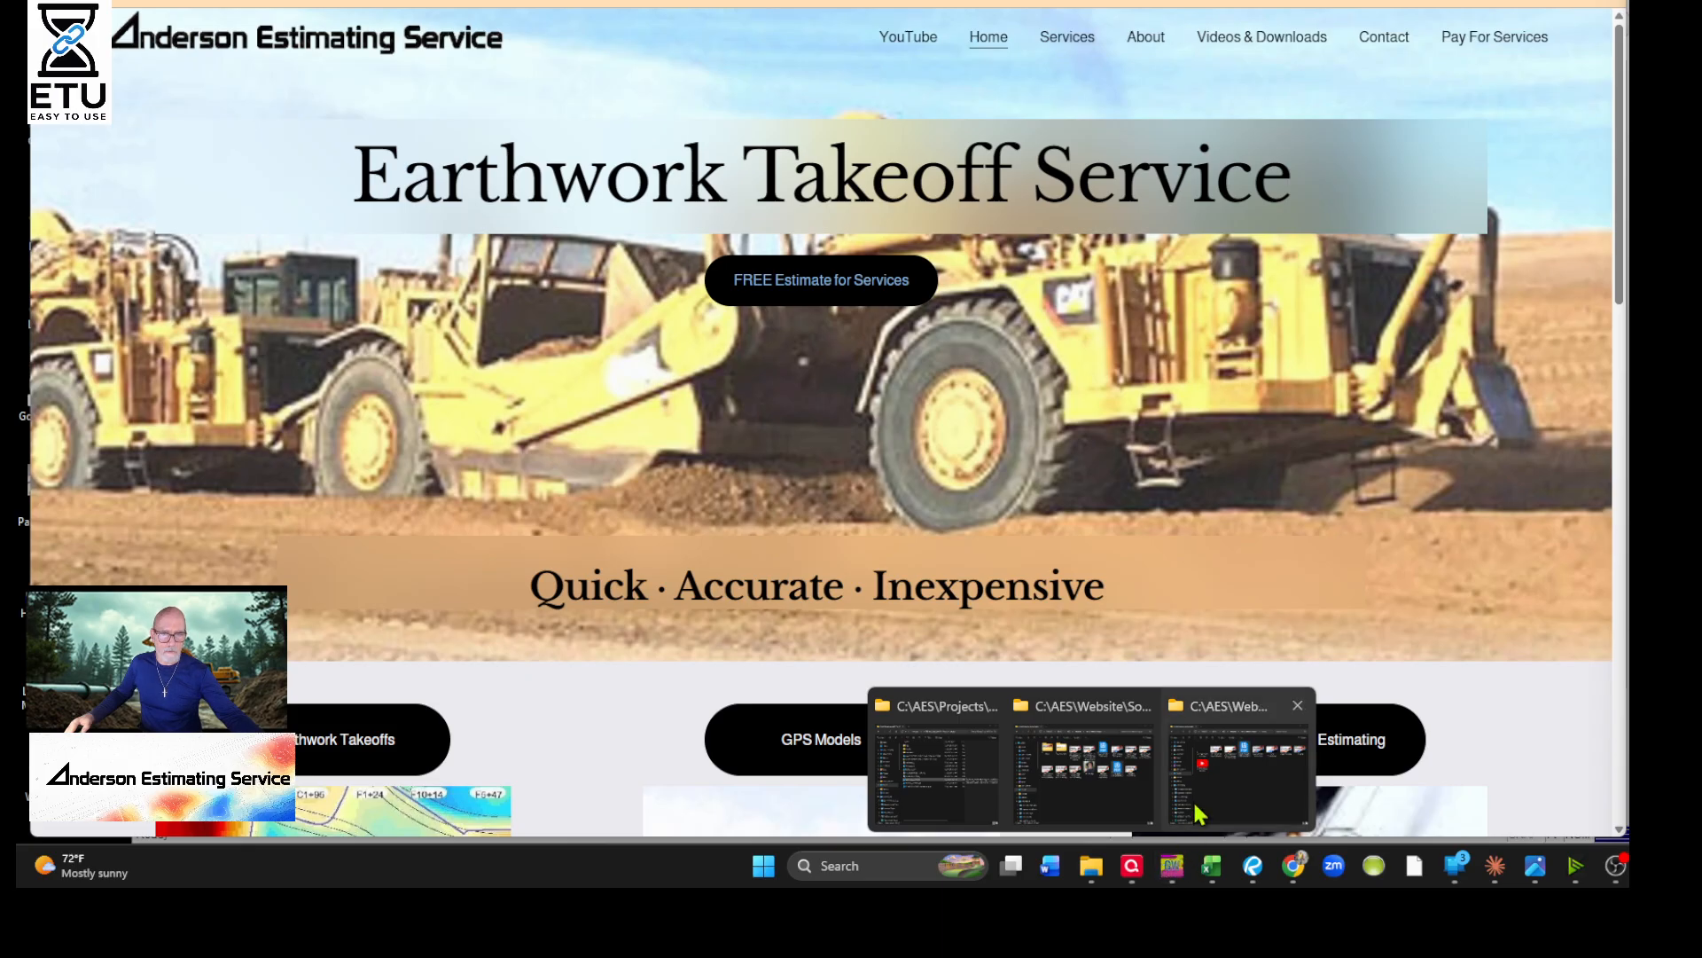
pyautogui.rightClick(1172, 867)
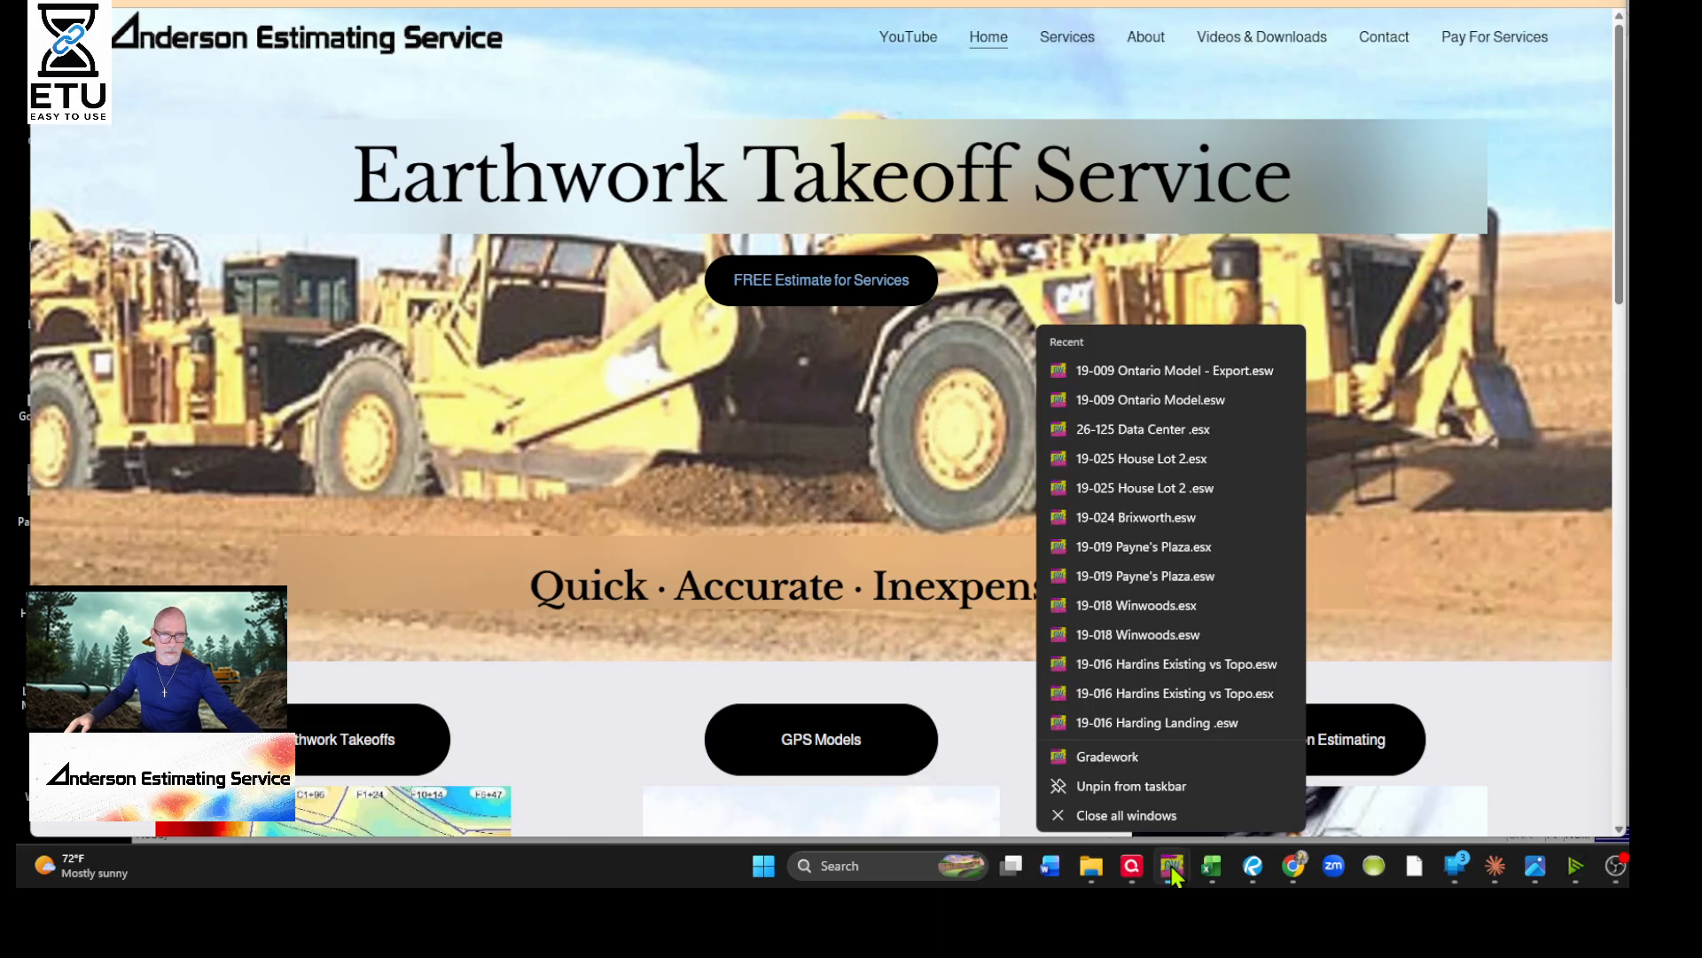
pyautogui.click(1157, 377)
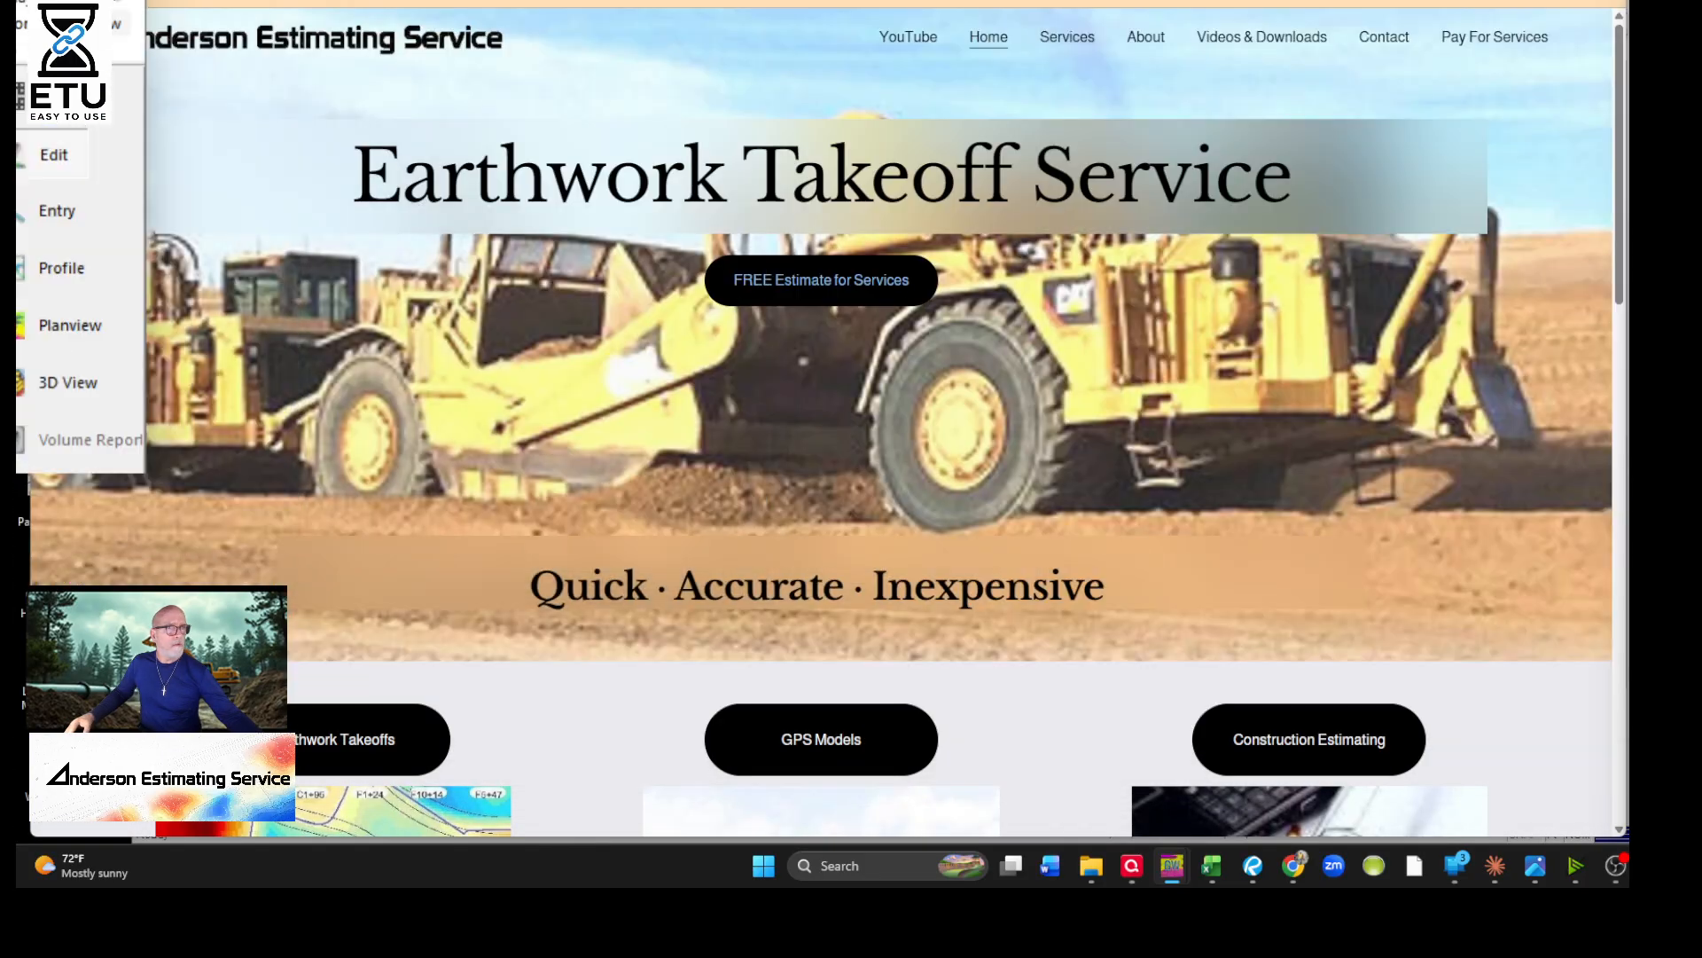
# Reposition and resize the Gradework window so the plan and elevation pane fit within the visible screen
pyautogui.moveTo(71, 5); pyautogui.dragTo(20, 4)
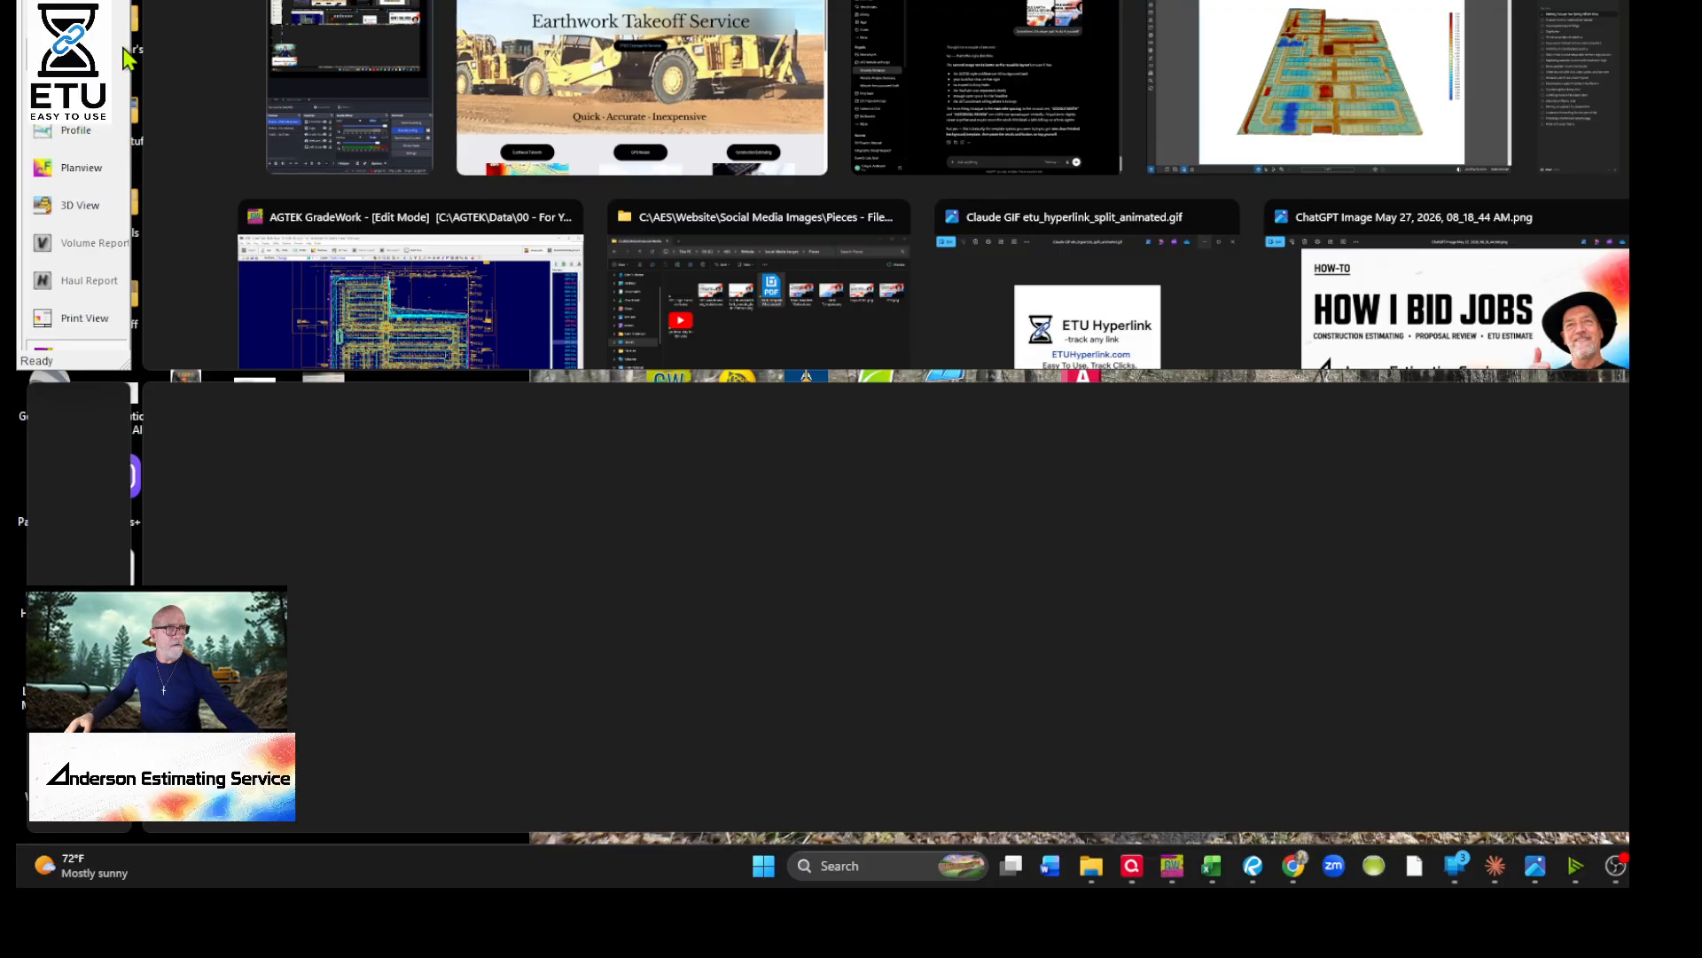
pyautogui.press('Escape')
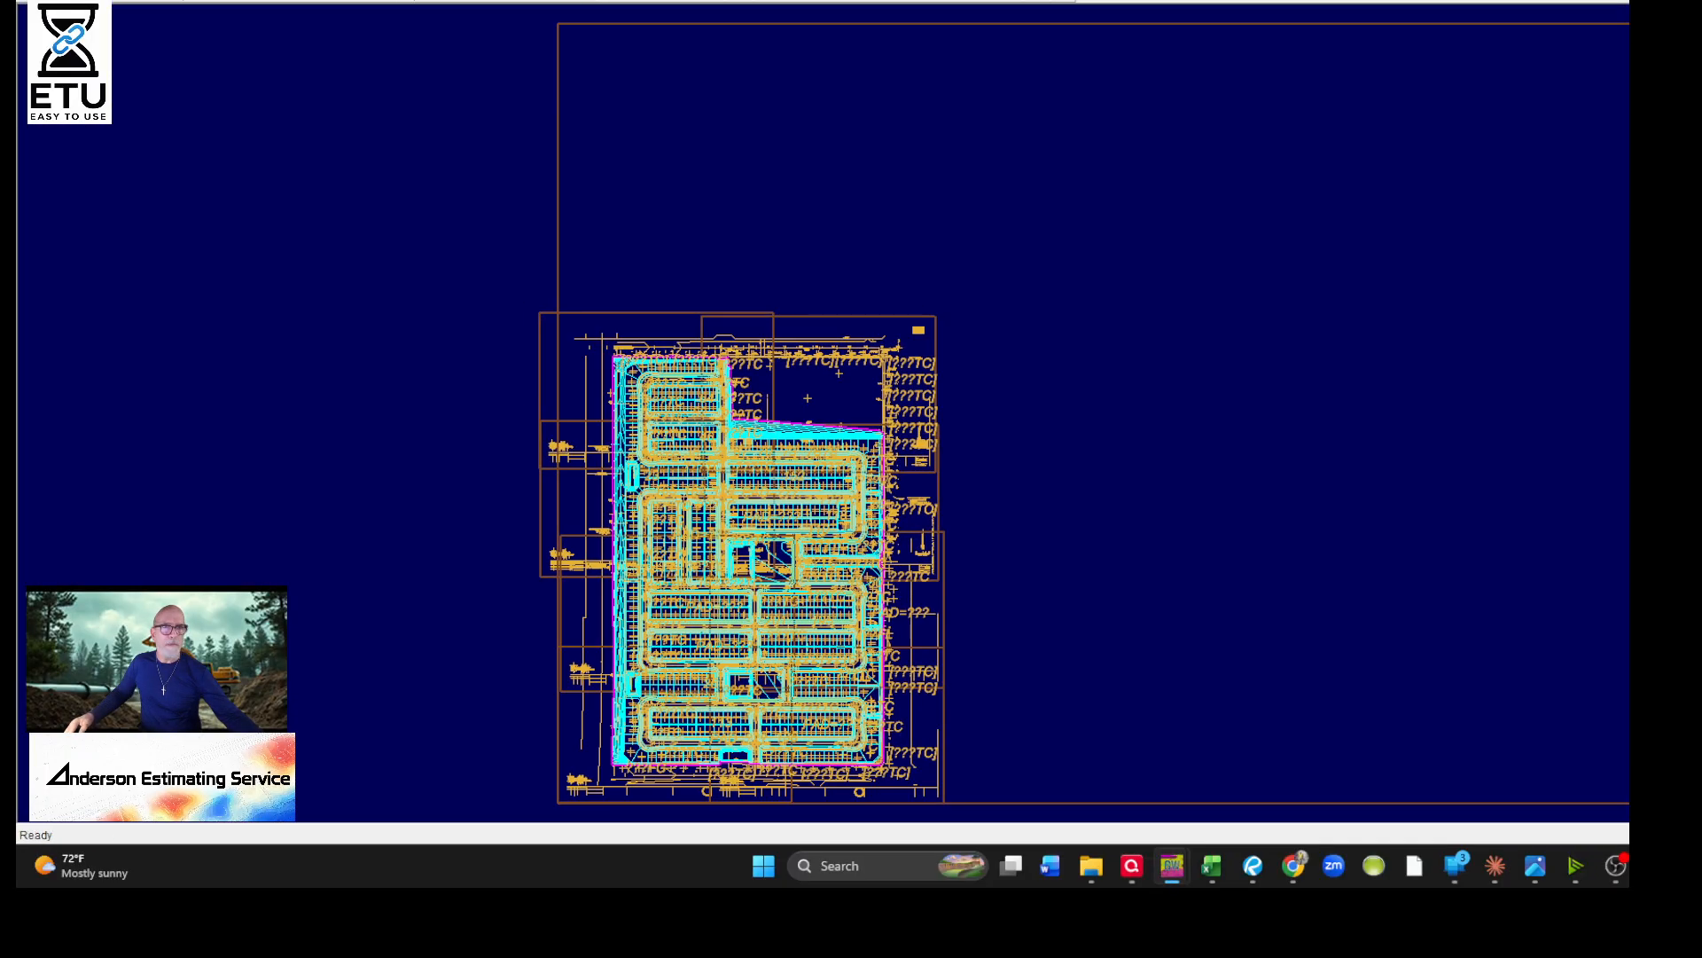
pyautogui.moveTo(976, 3); pyautogui.dragTo(716, 17)
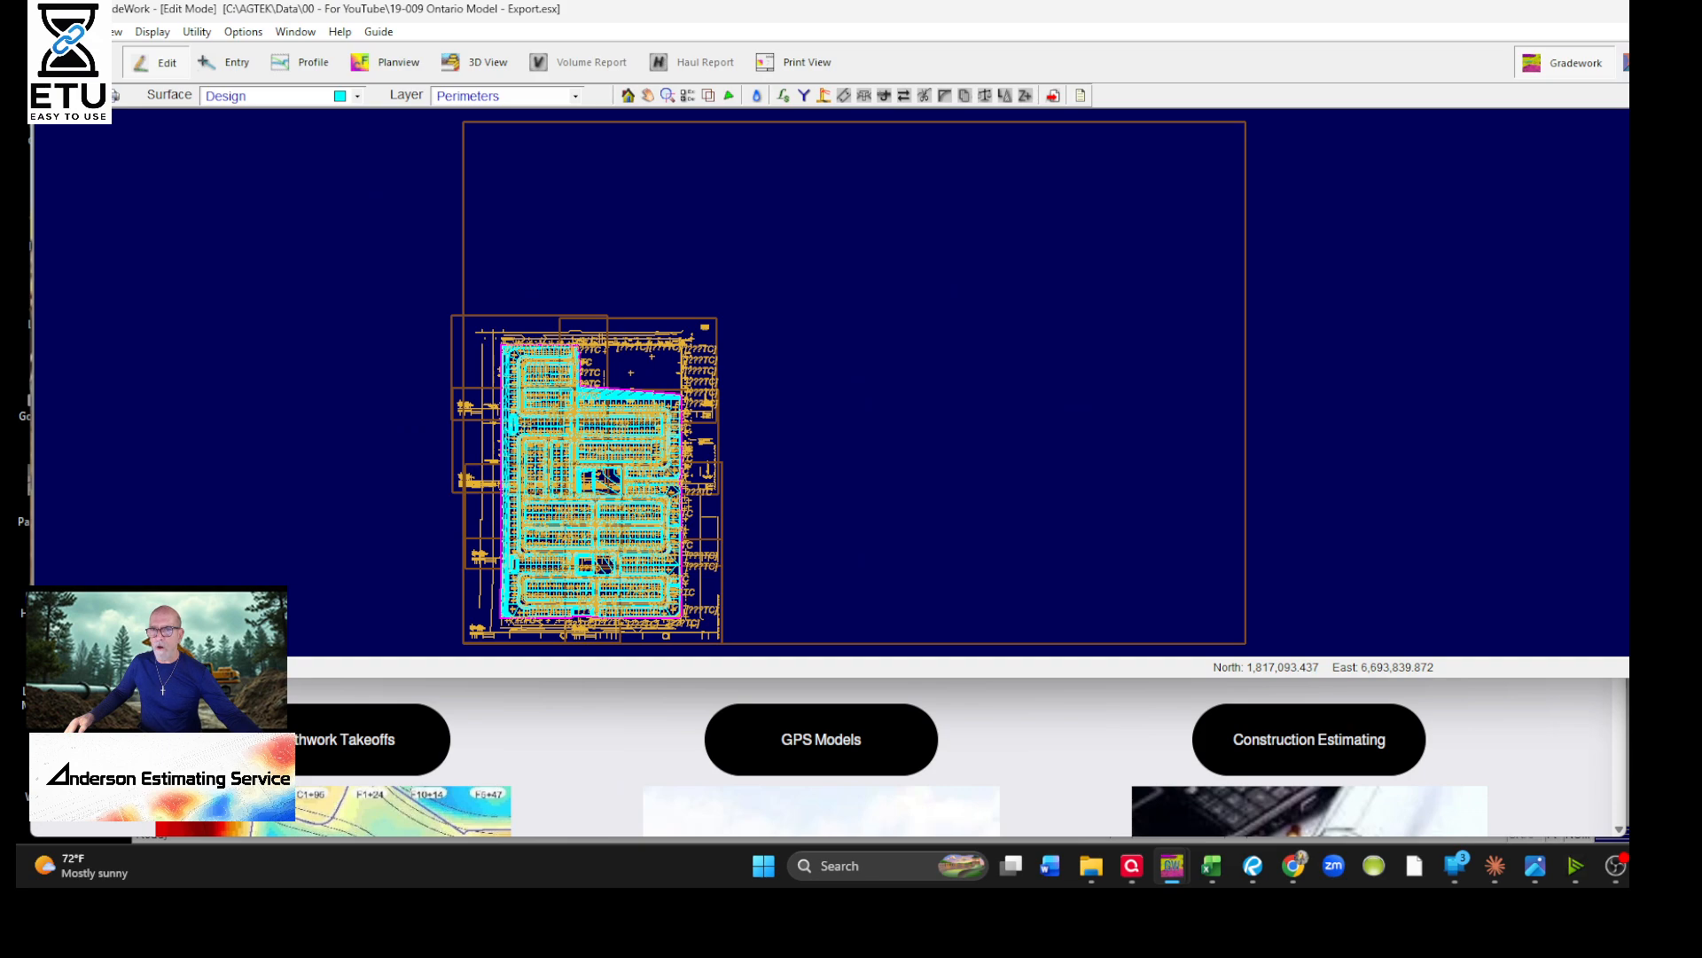
pyautogui.moveTo(1701, 363); pyautogui.dragTo(1620, 362)
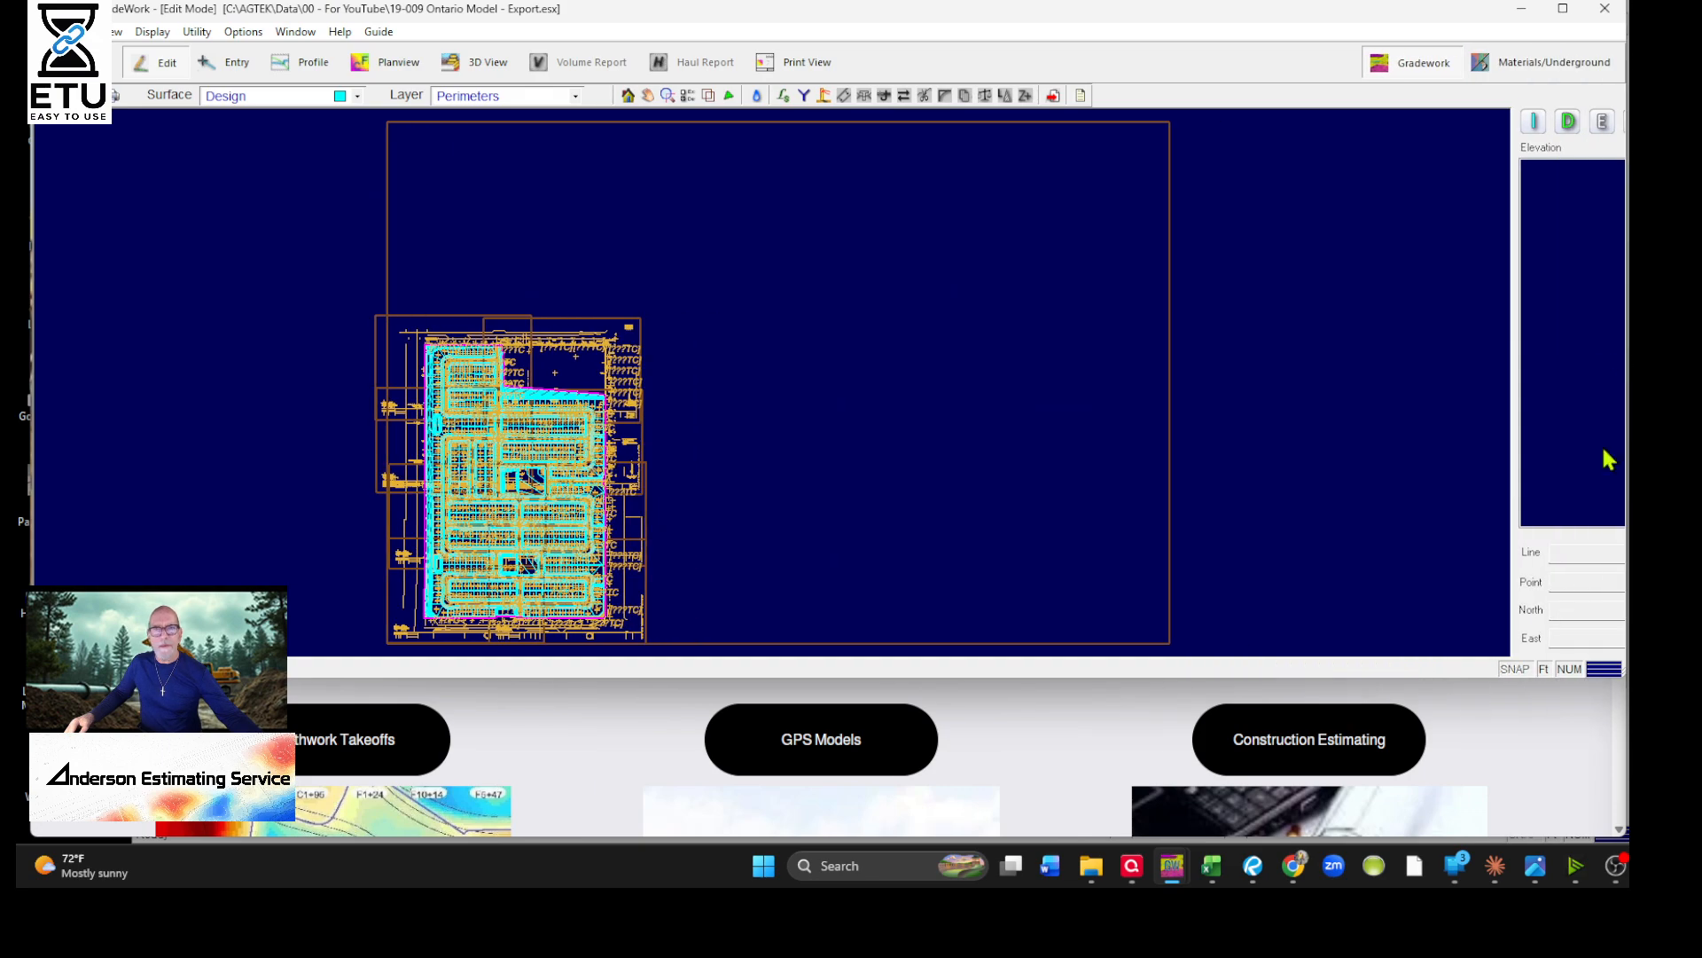
pyautogui.moveTo(1433, 684); pyautogui.dragTo(1434, 827)
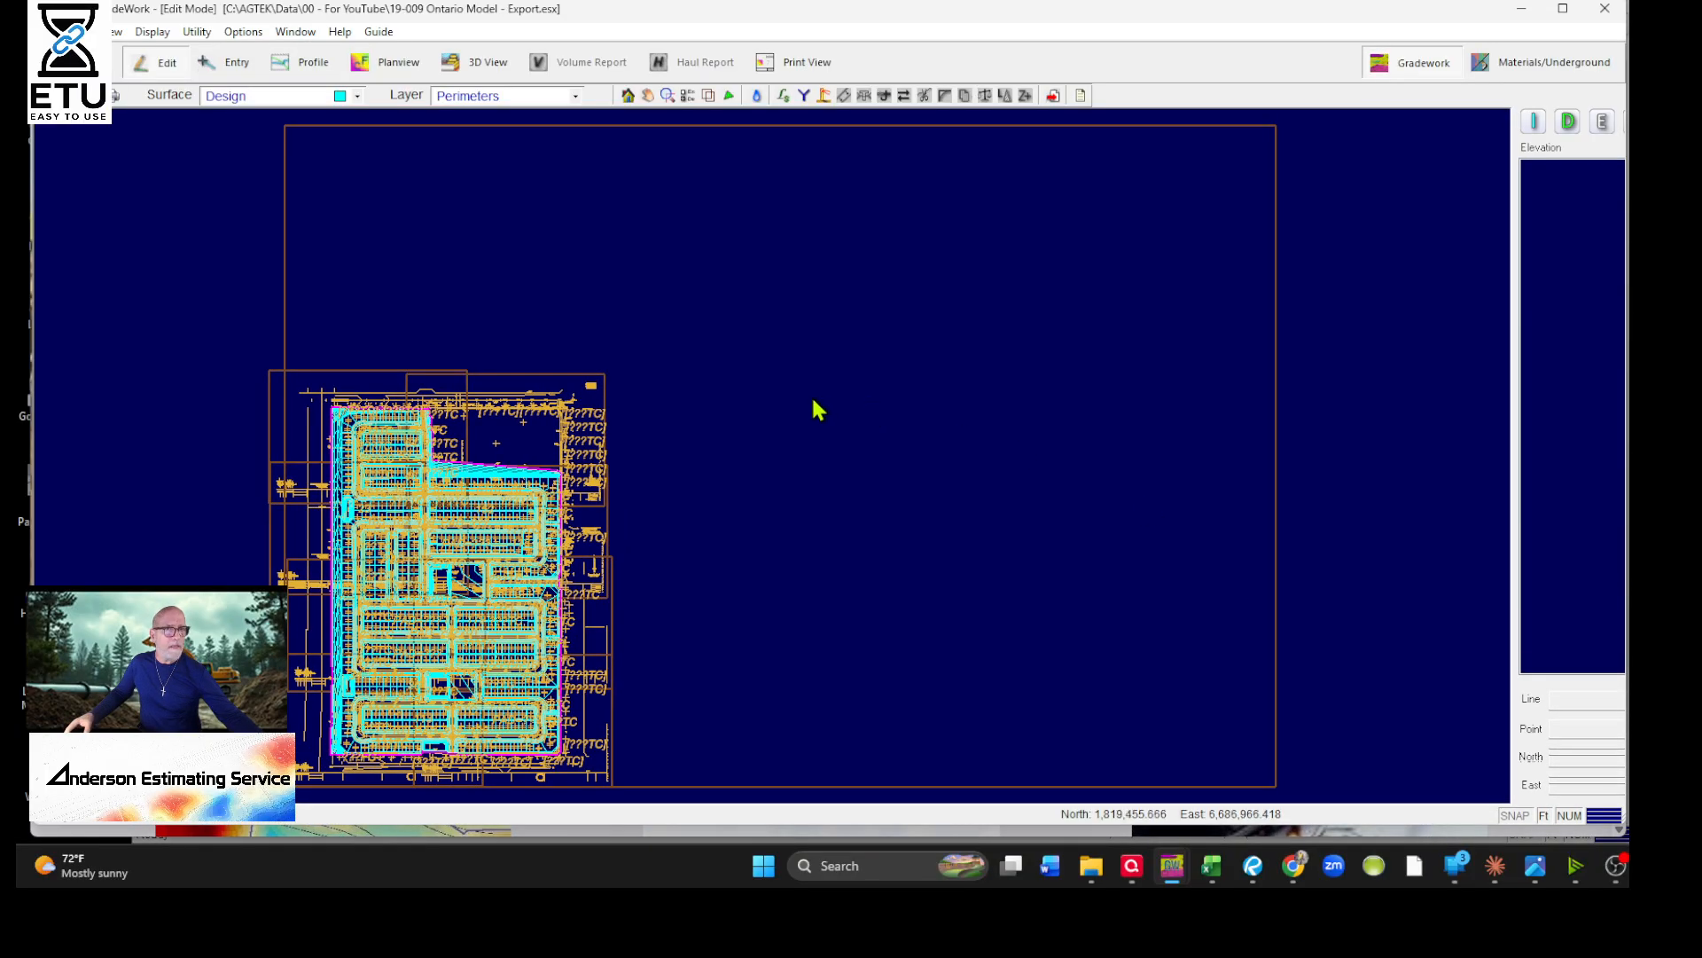
pyautogui.moveTo(809, 393); pyautogui.dragTo(889, 327)
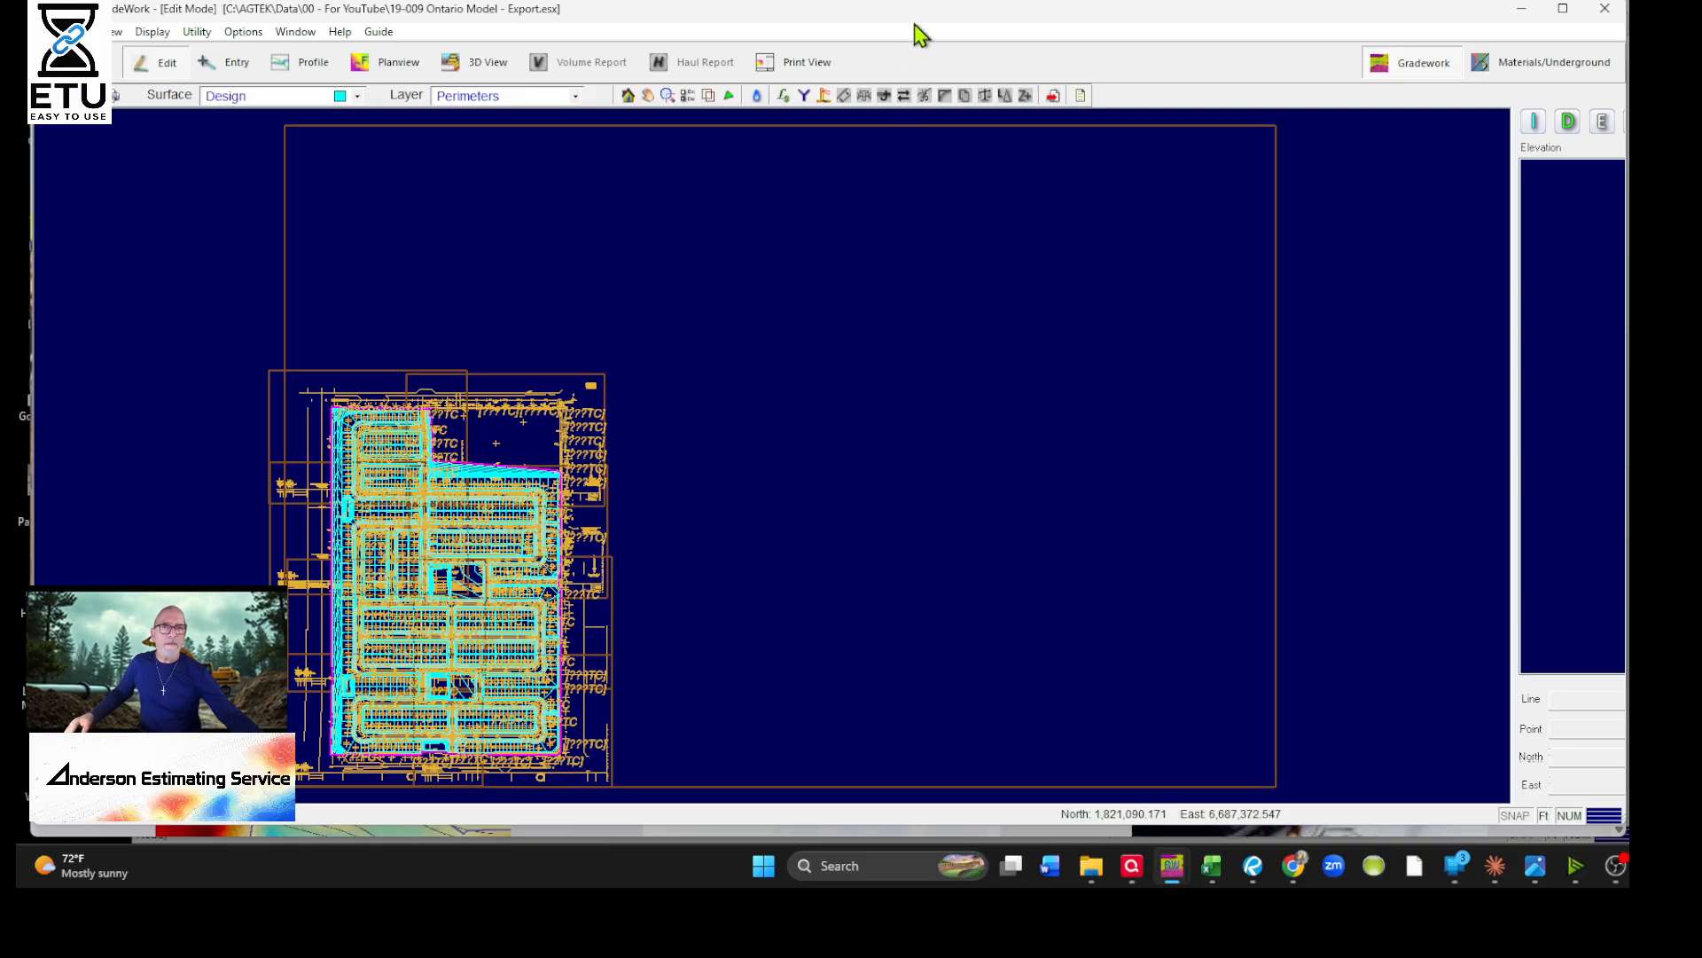
pyautogui.moveTo(918, 18); pyautogui.dragTo(916, 8)
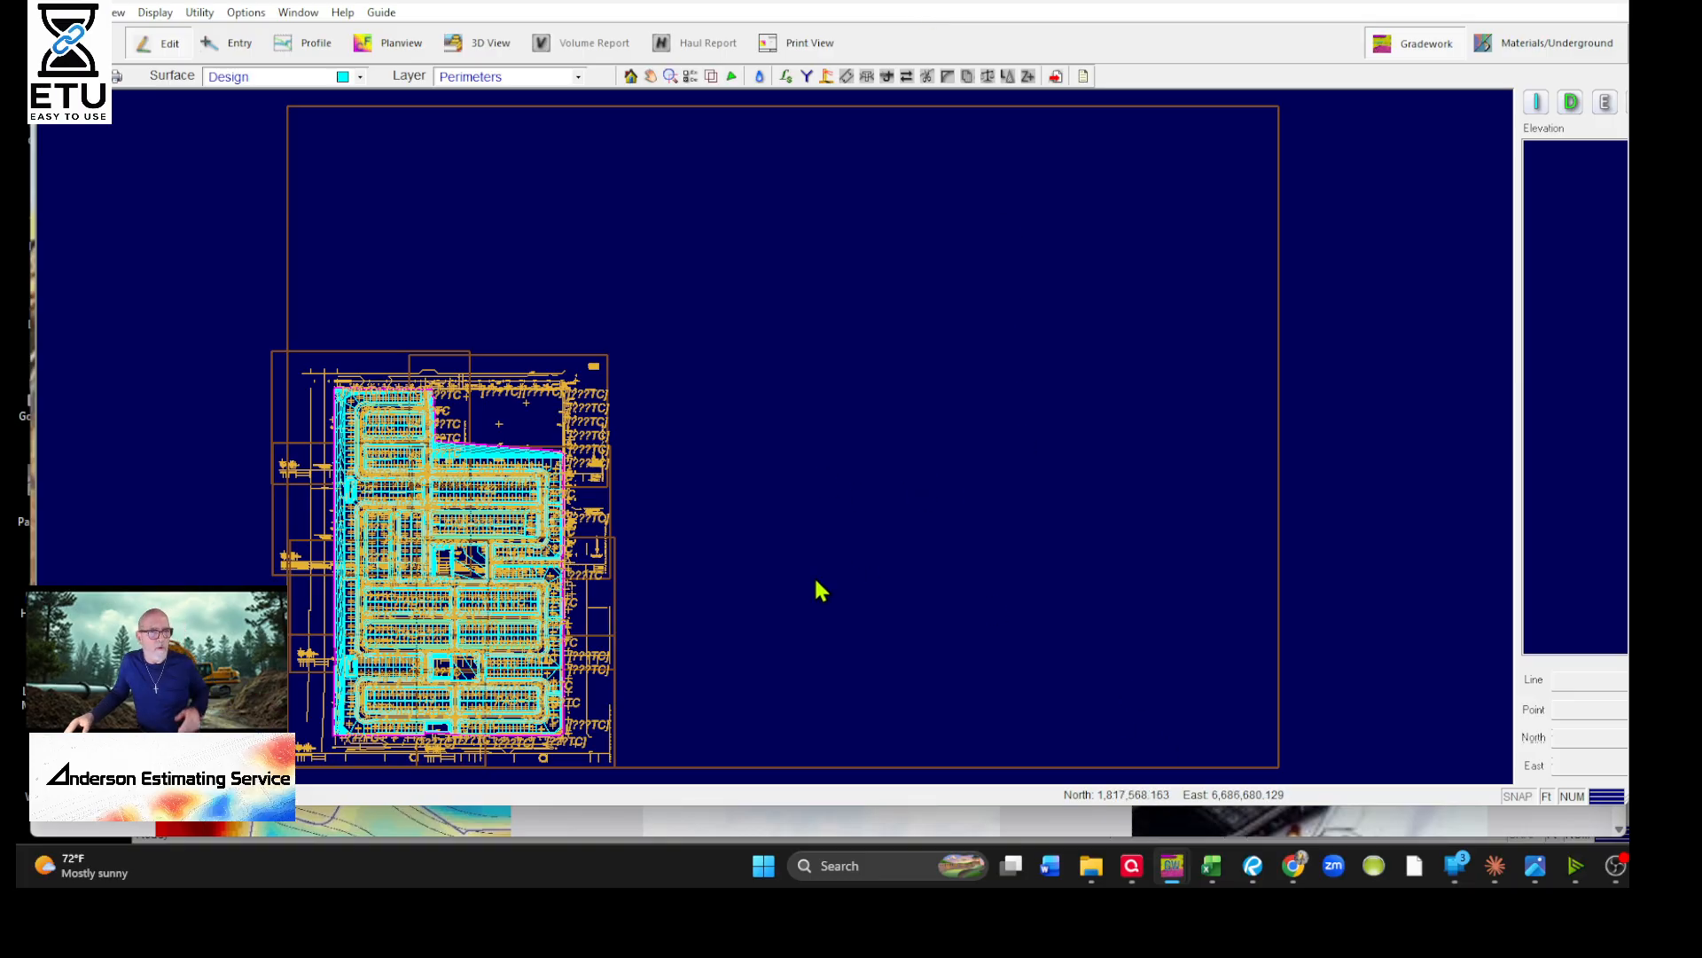
# Examine the Ontario site plan close up, around the building pads, streets and the slope along the upper boundary
pyautogui.moveTo(676, 582)
pyautogui.mouseDown()
pyautogui.moveTo(763, 559)
pyautogui.moveTo(1106, 384)
pyautogui.moveTo(1089, 452)
pyautogui.mouseUp()
pyautogui.scroll(3, 902, 446)
pyautogui.scroll(1, 902, 446)
pyautogui.scroll(-5, 798, 295)
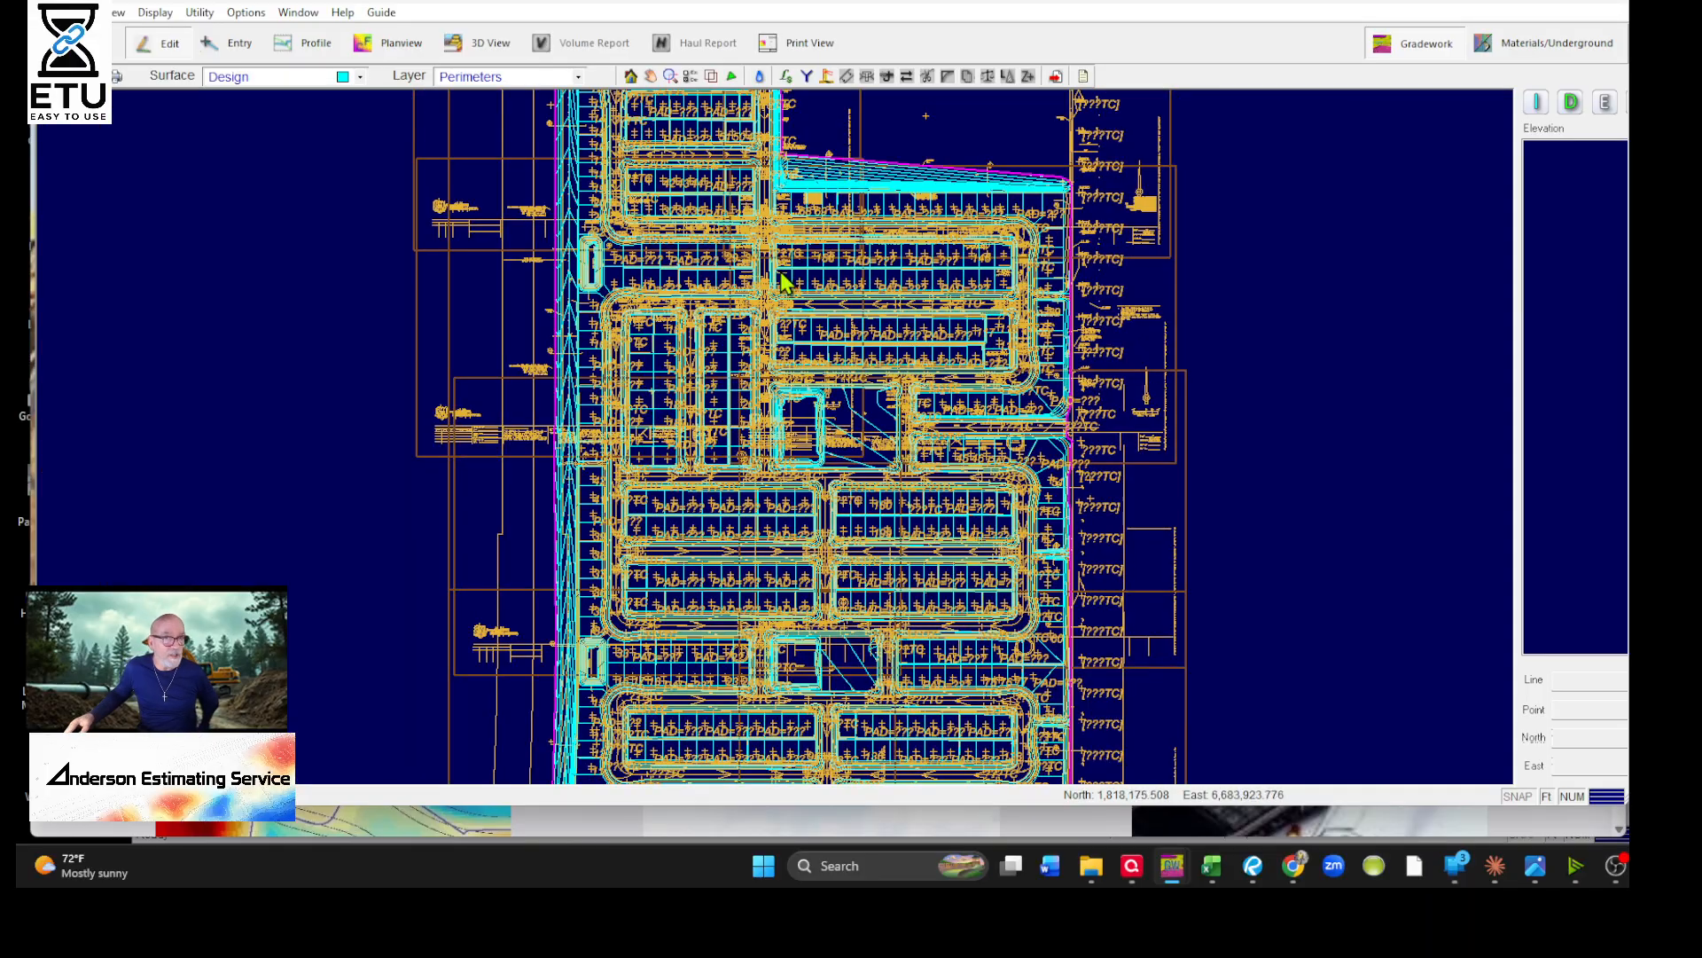
pyautogui.scroll(3, 831, 183)
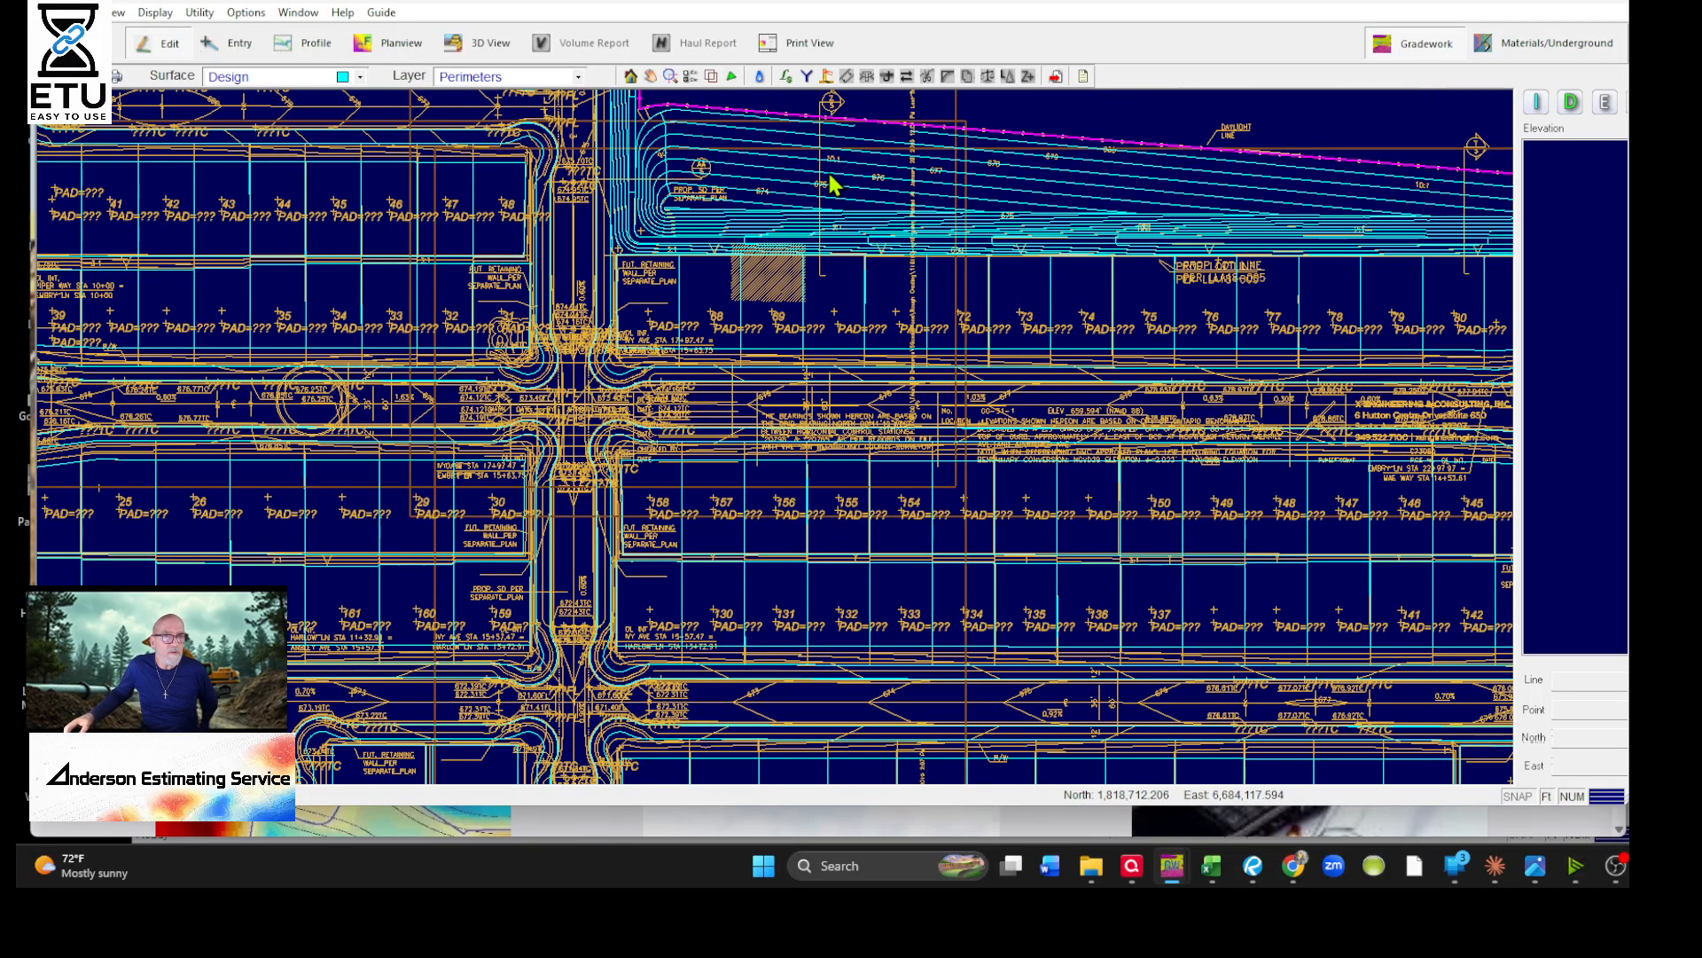
pyautogui.scroll(-1, 831, 183)
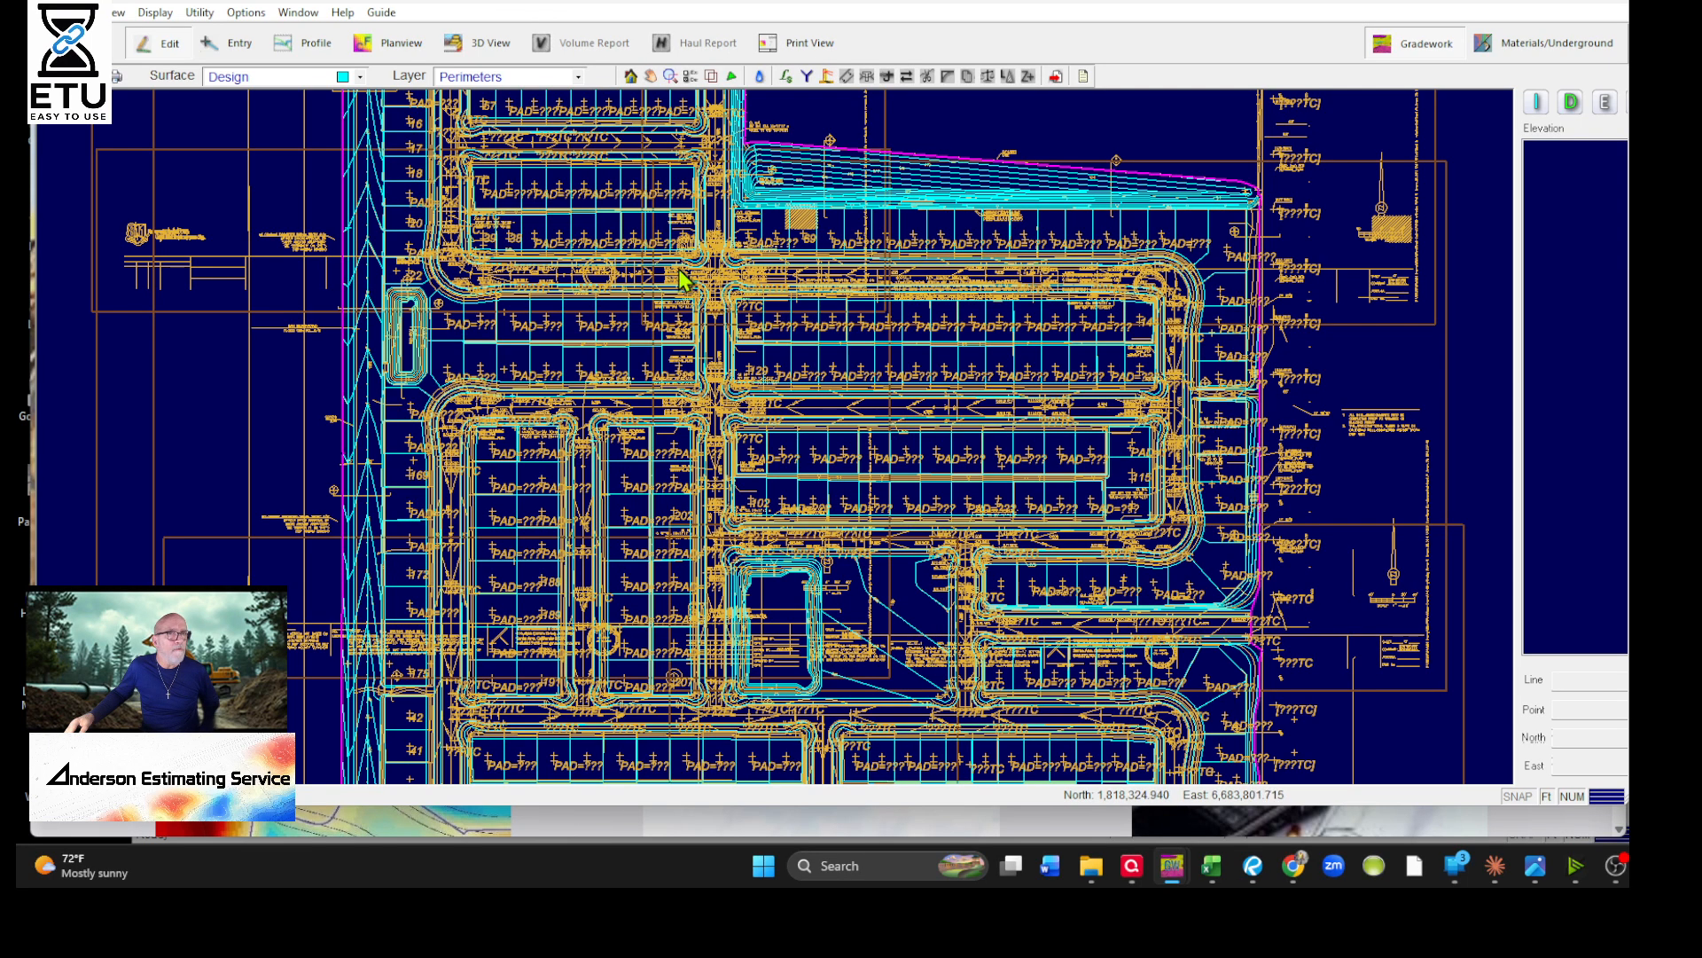
# Switch to the Gradework window of 19-009 Ontario Model.esx and reposition and resize it so the whole plan fits on screen
pyautogui.moveTo(1180, 876)
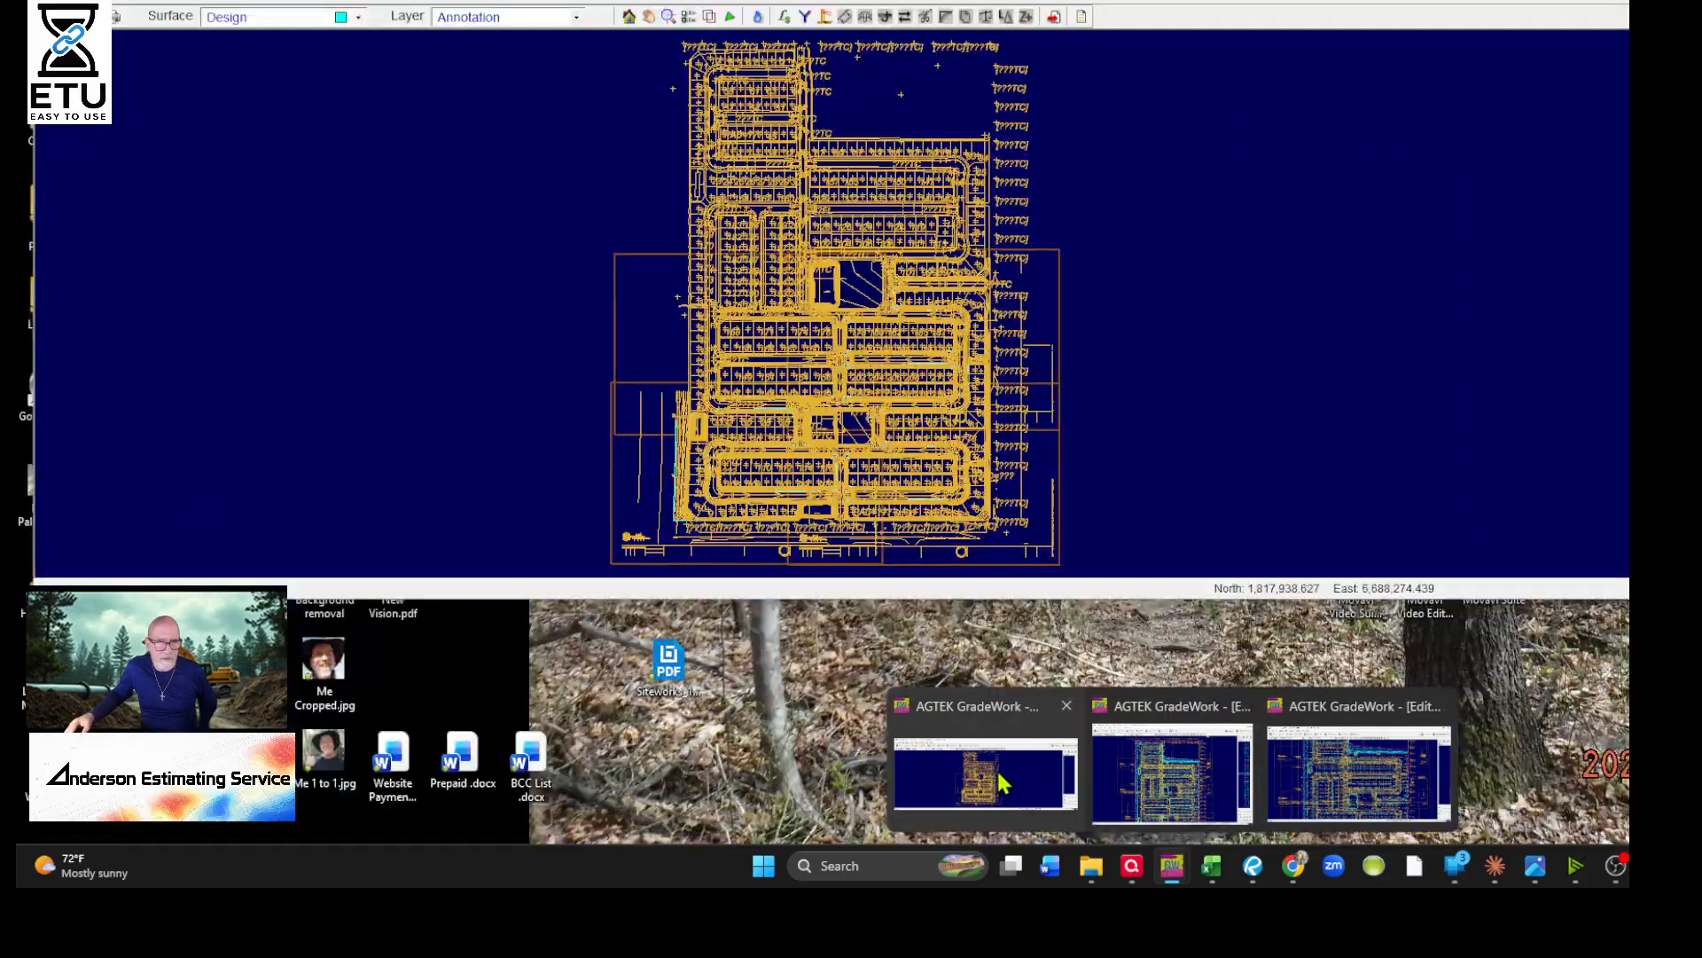
pyautogui.click(993, 775)
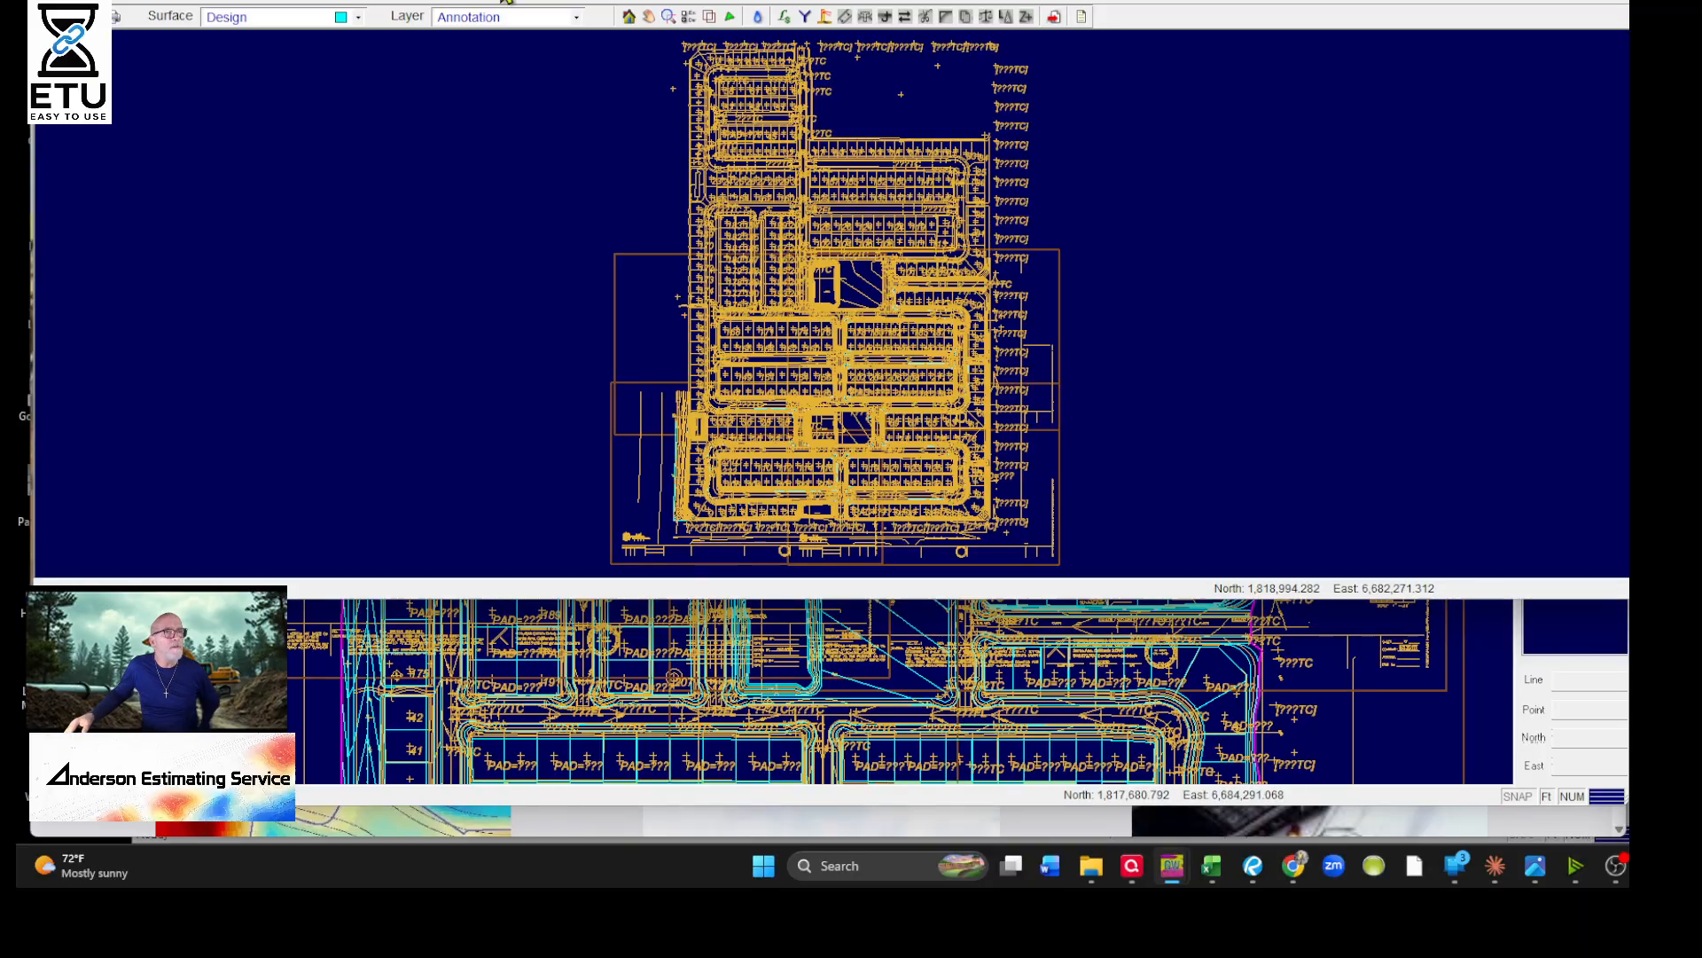
pyautogui.moveTo(689, 0); pyautogui.dragTo(793, 63)
pyautogui.moveTo(1701, 363)
pyautogui.mouseDown()
pyautogui.moveTo(1598, 363)
pyautogui.moveTo(1627, 363)
pyautogui.mouseUp()
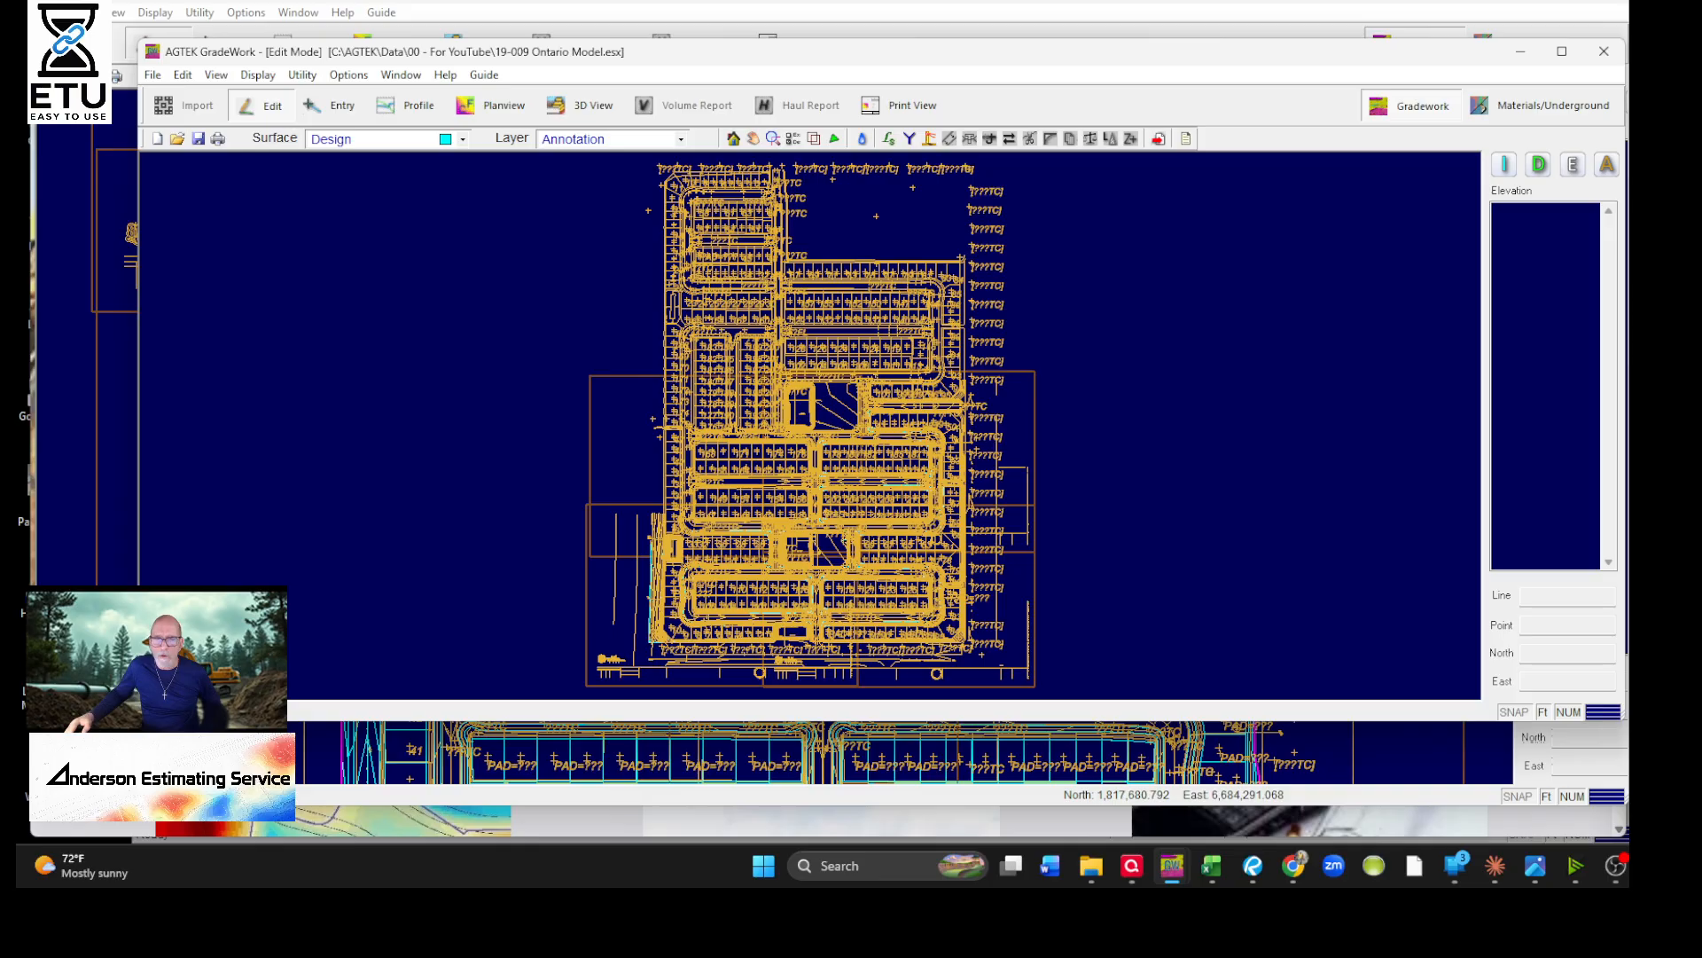
pyautogui.moveTo(1419, 725)
pyautogui.mouseDown()
pyautogui.moveTo(1406, 838)
pyautogui.moveTo(1402, 813)
pyautogui.mouseUp()
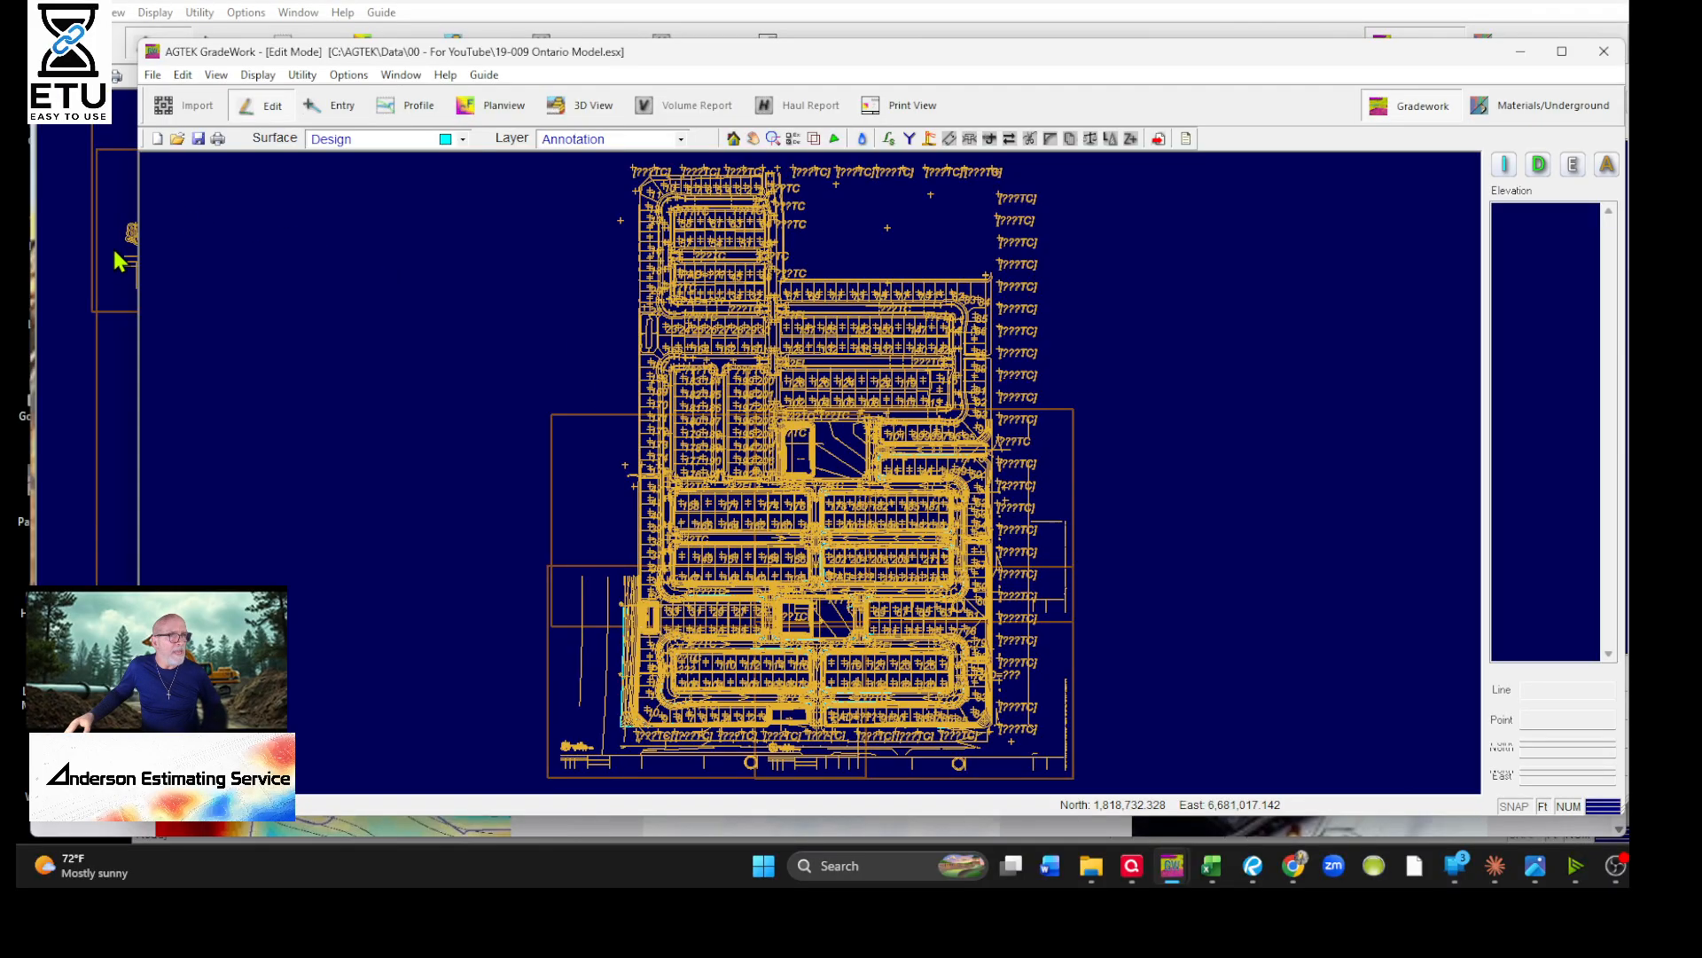
pyautogui.moveTo(135, 235); pyautogui.dragTo(62, 226)
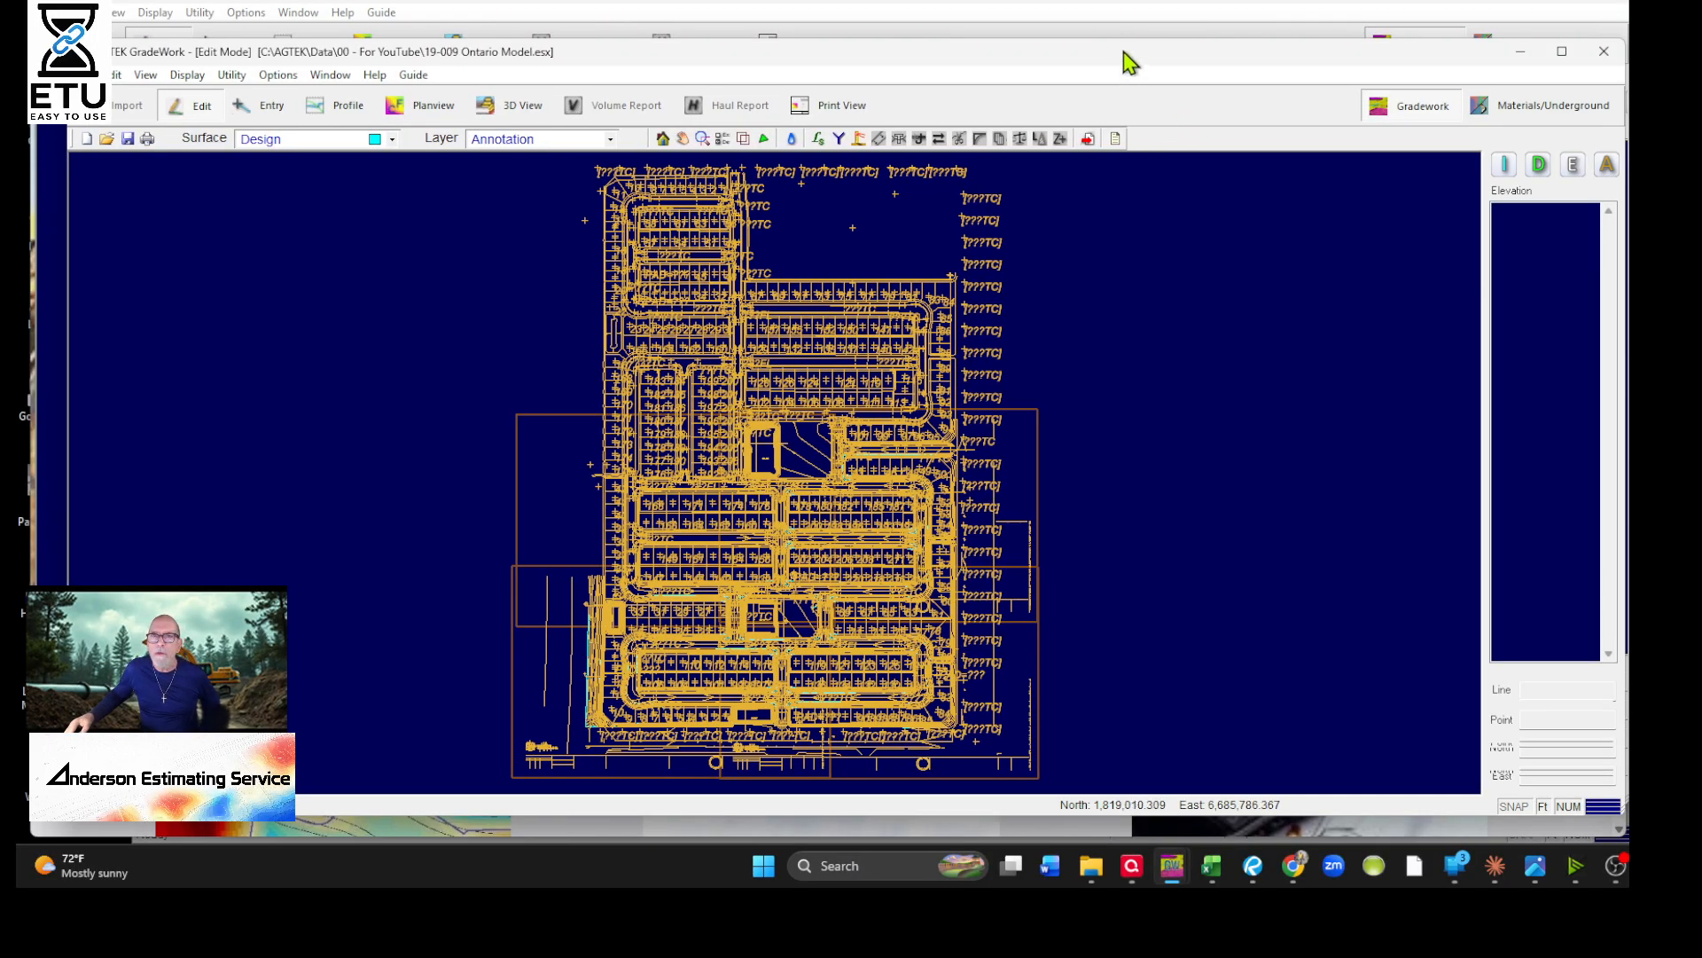
# Bring the 19-009 Ontario Model - Export window back to the front and move it down until its title bar shows
pyautogui.click(856, 5)
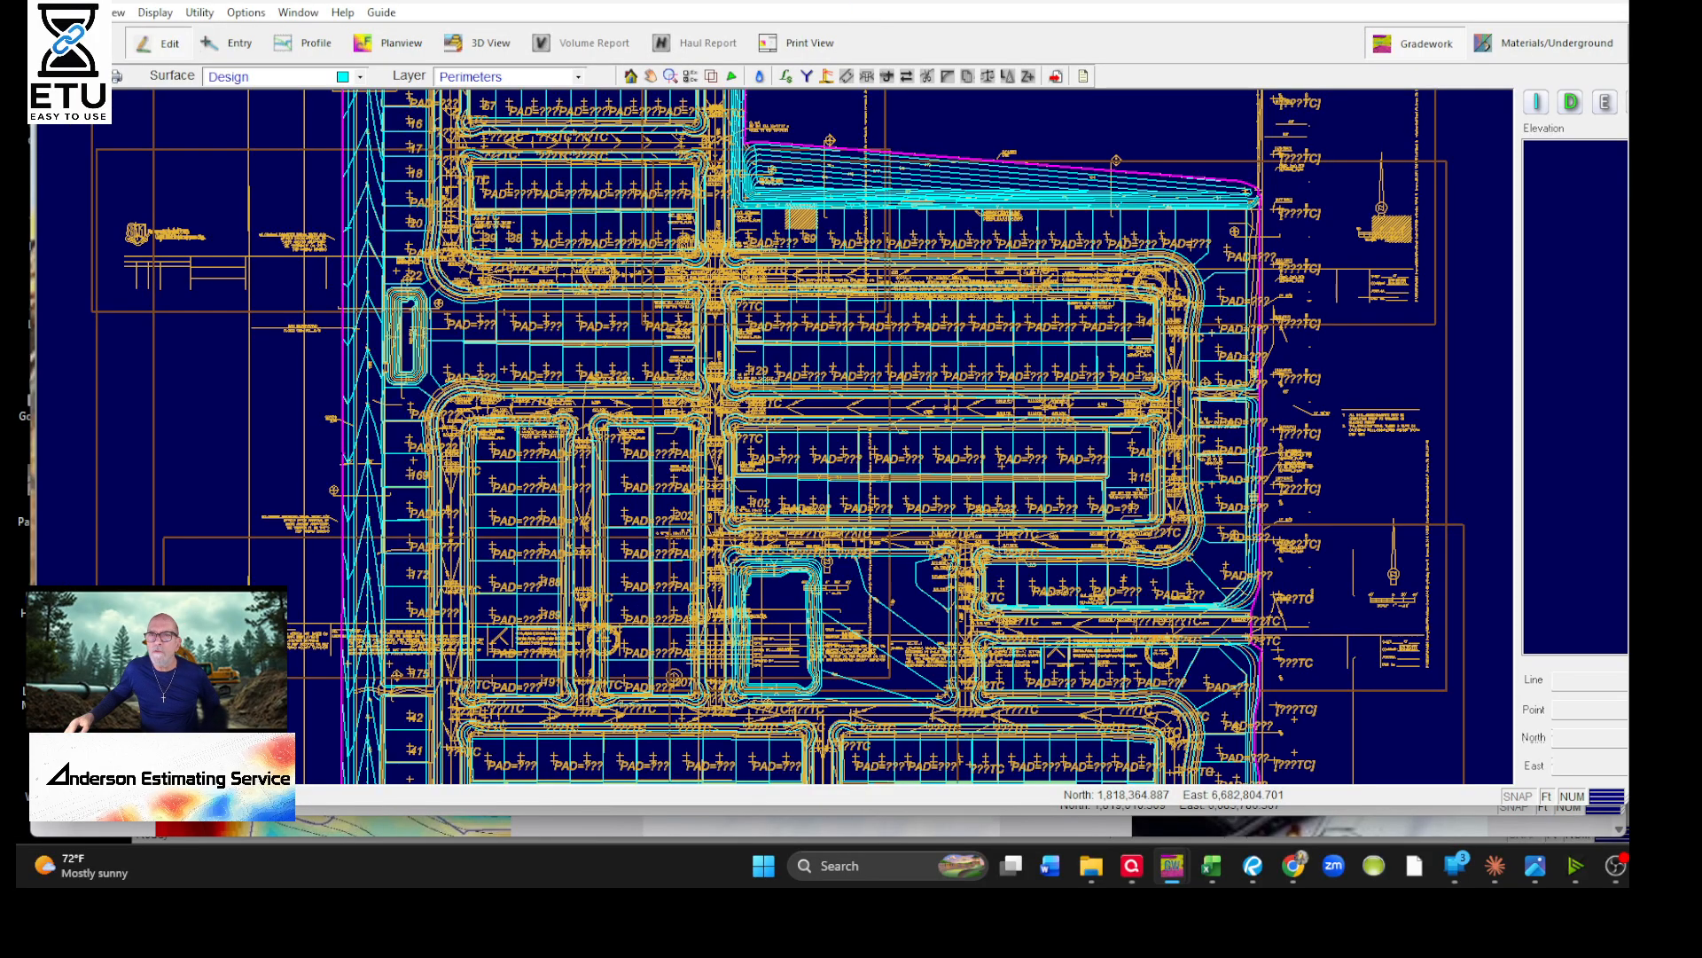
pyautogui.moveTo(853, 4); pyautogui.dragTo(851, 27)
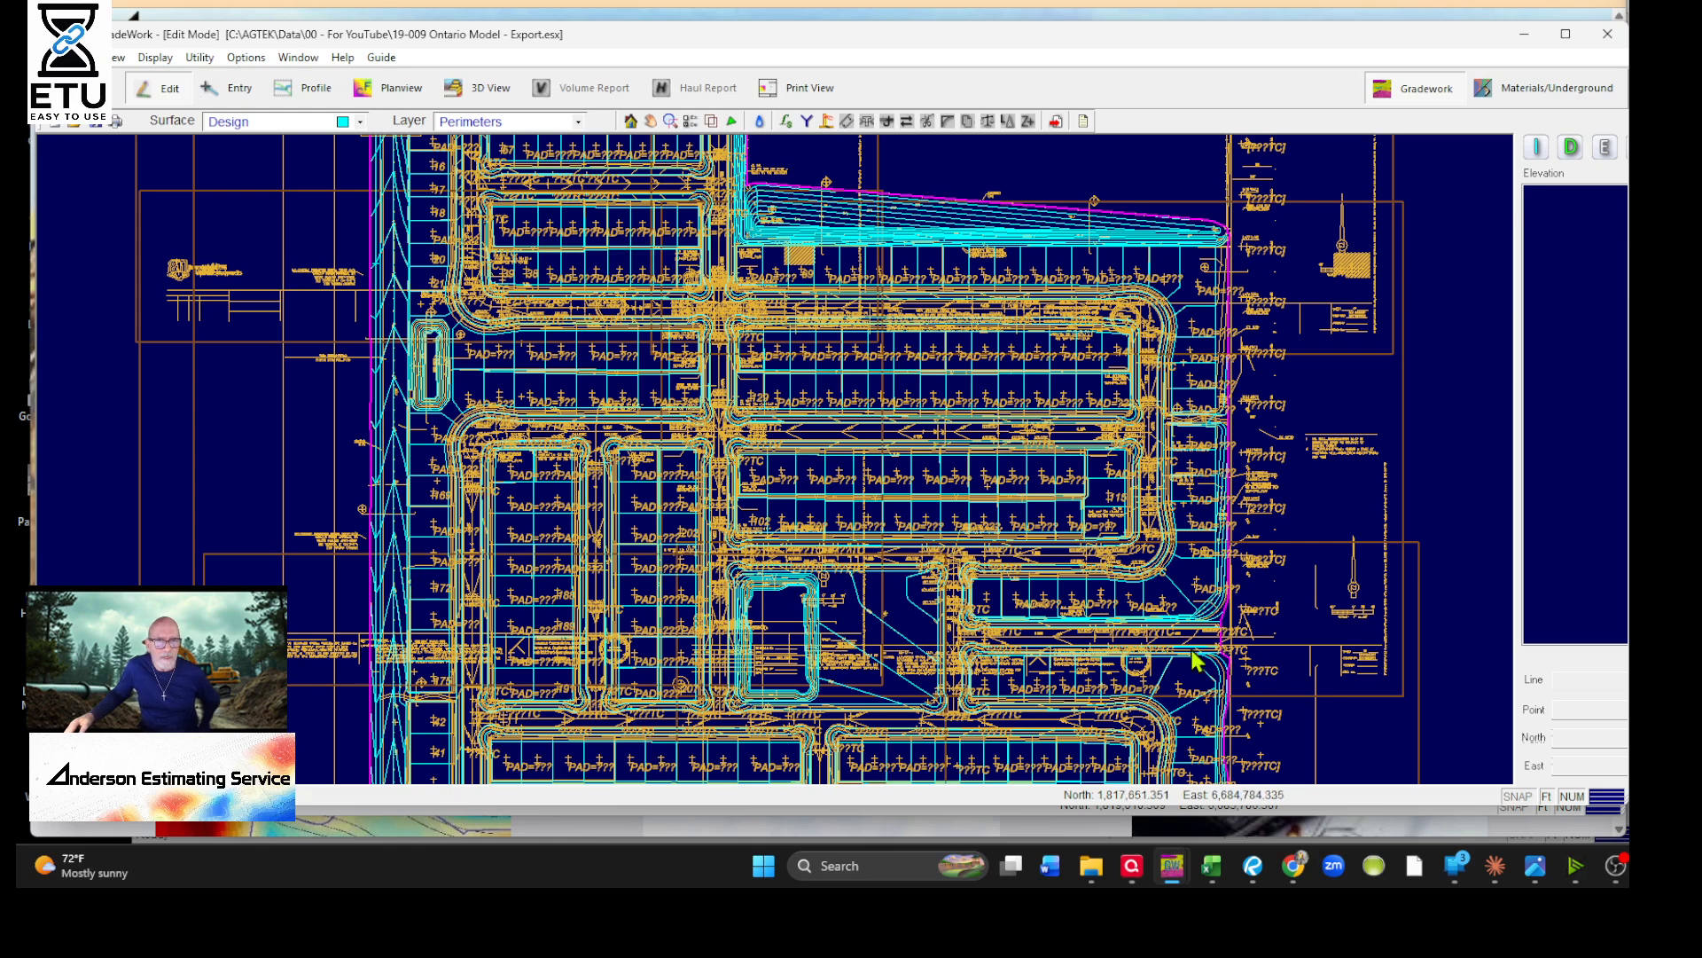
# Bring up the Ontario project folder and examine the cut-fill colours of the pads, streets and basins in Ontario Model 3D.pdf
pyautogui.moveTo(1093, 874)
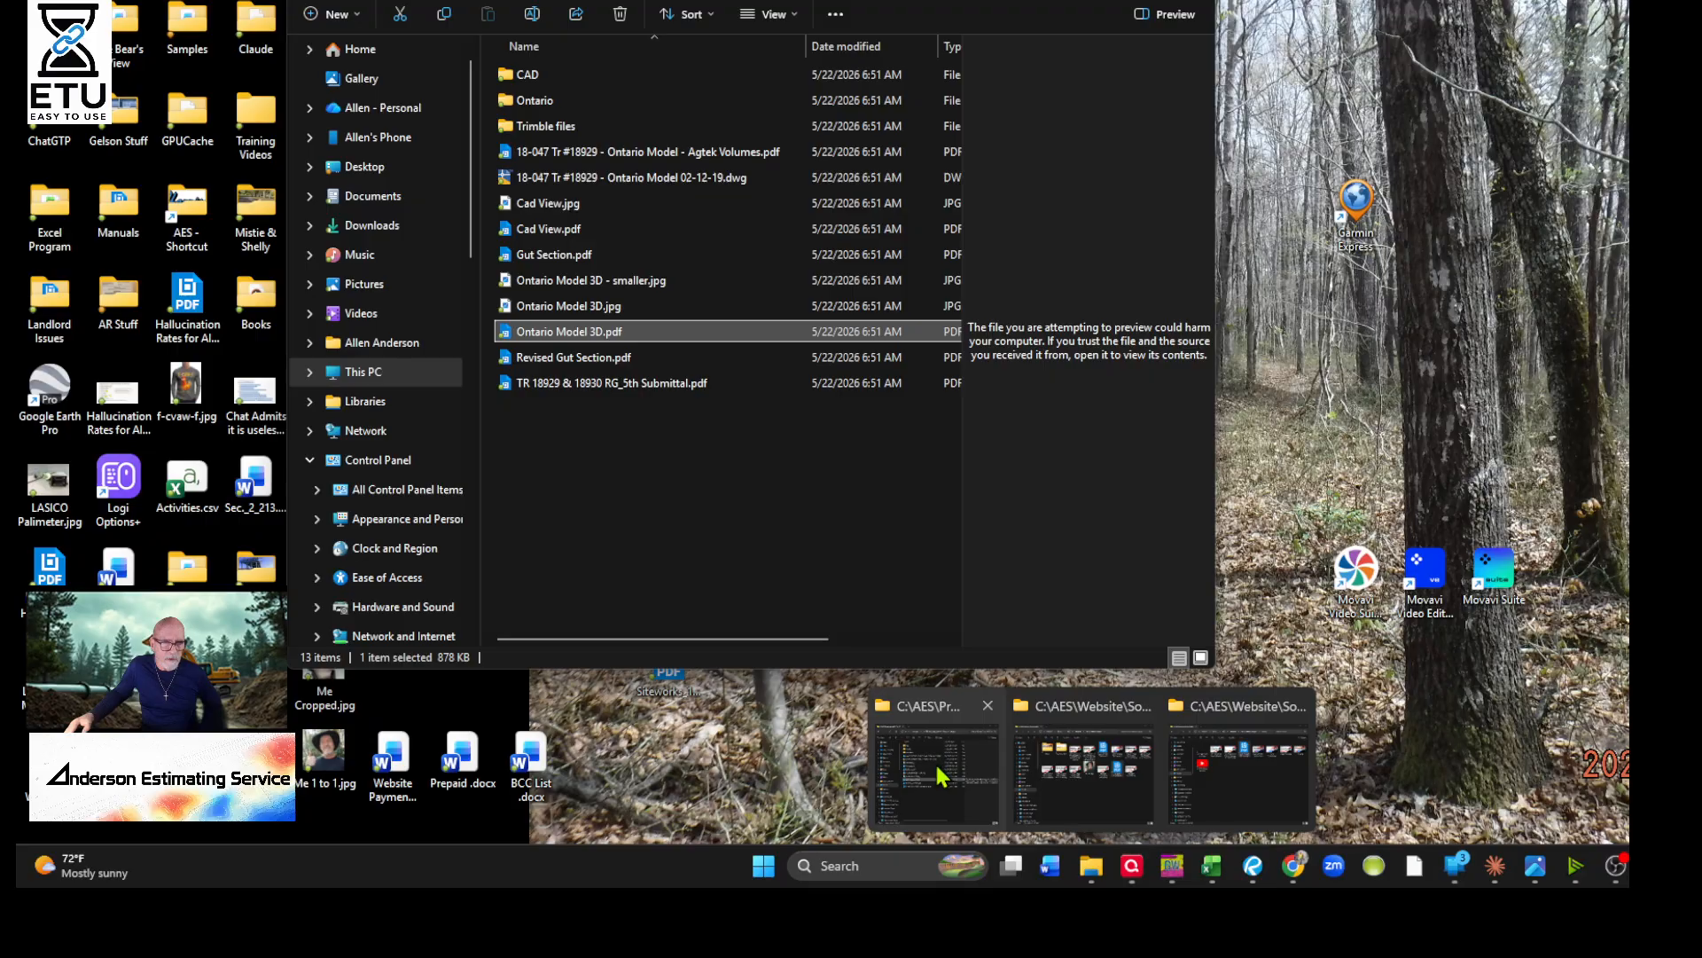
pyautogui.click(940, 776)
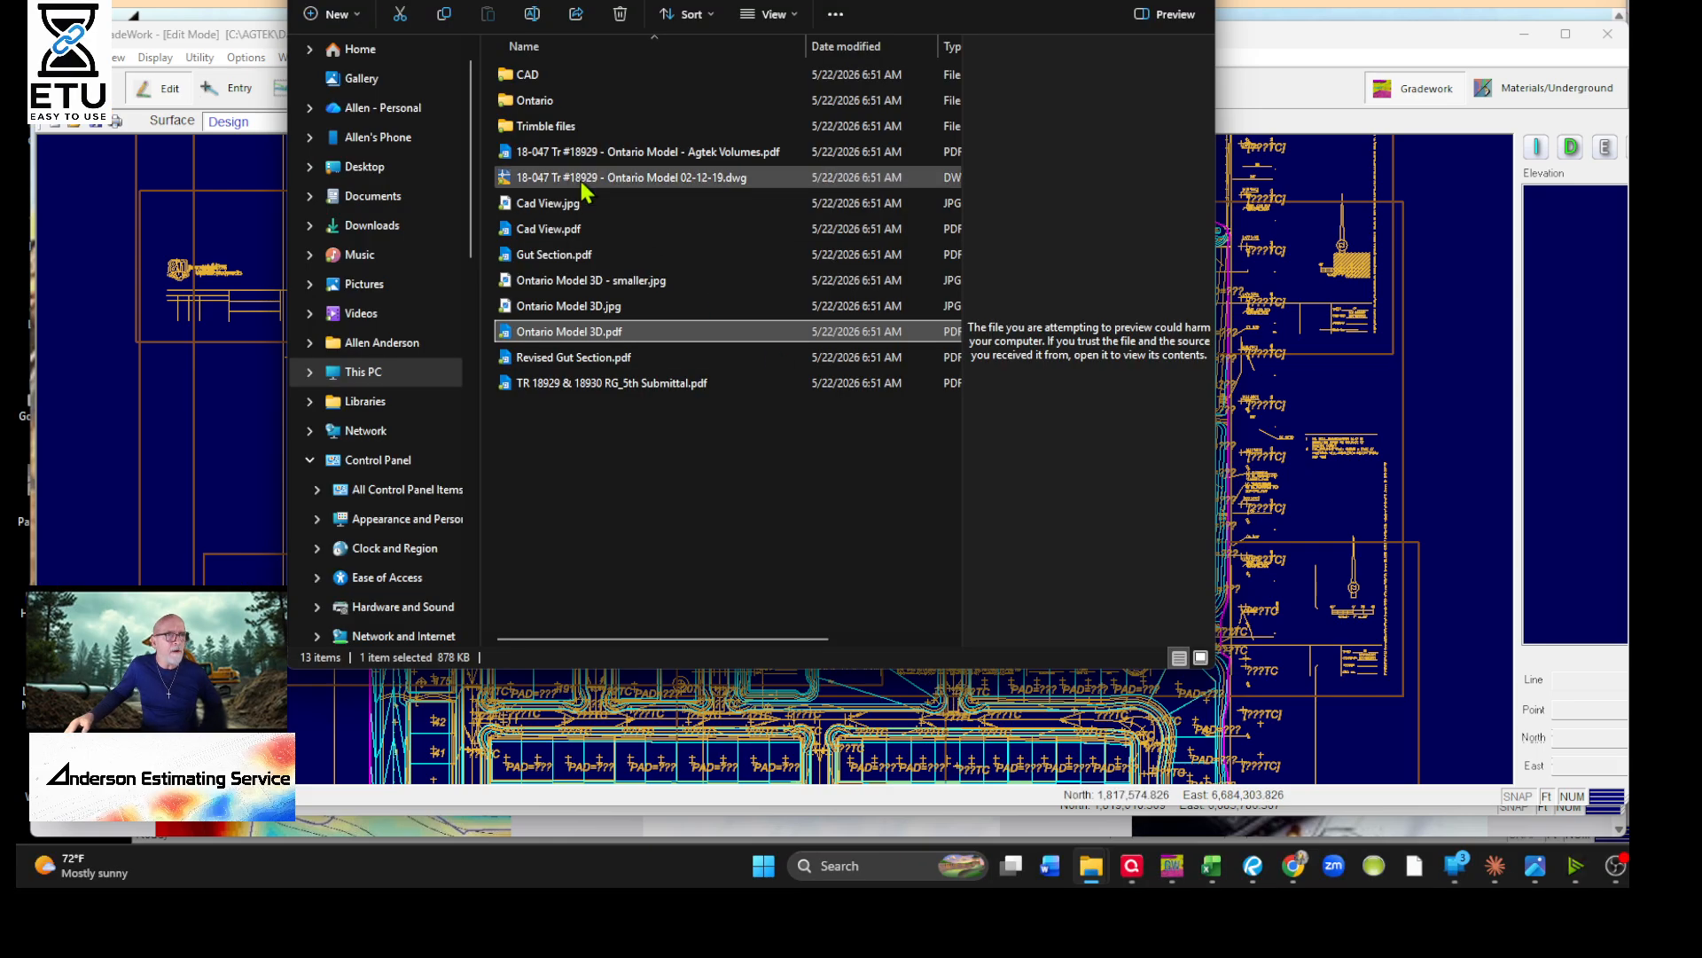
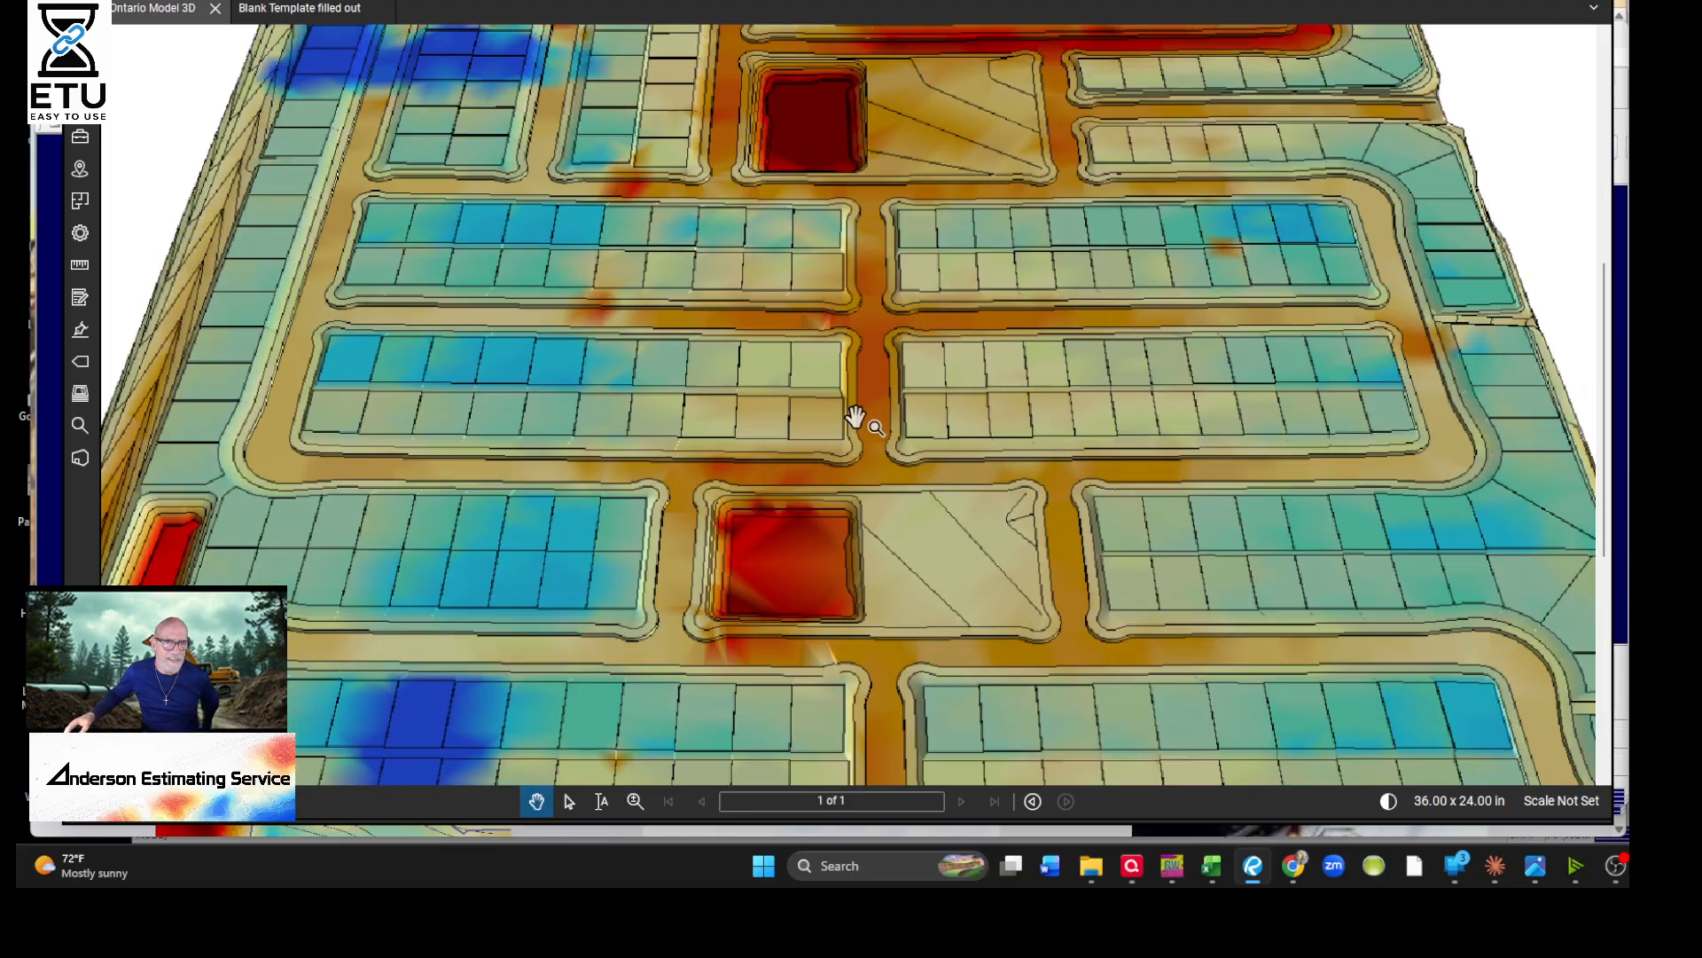
pyautogui.scroll(-6, 923, 415)
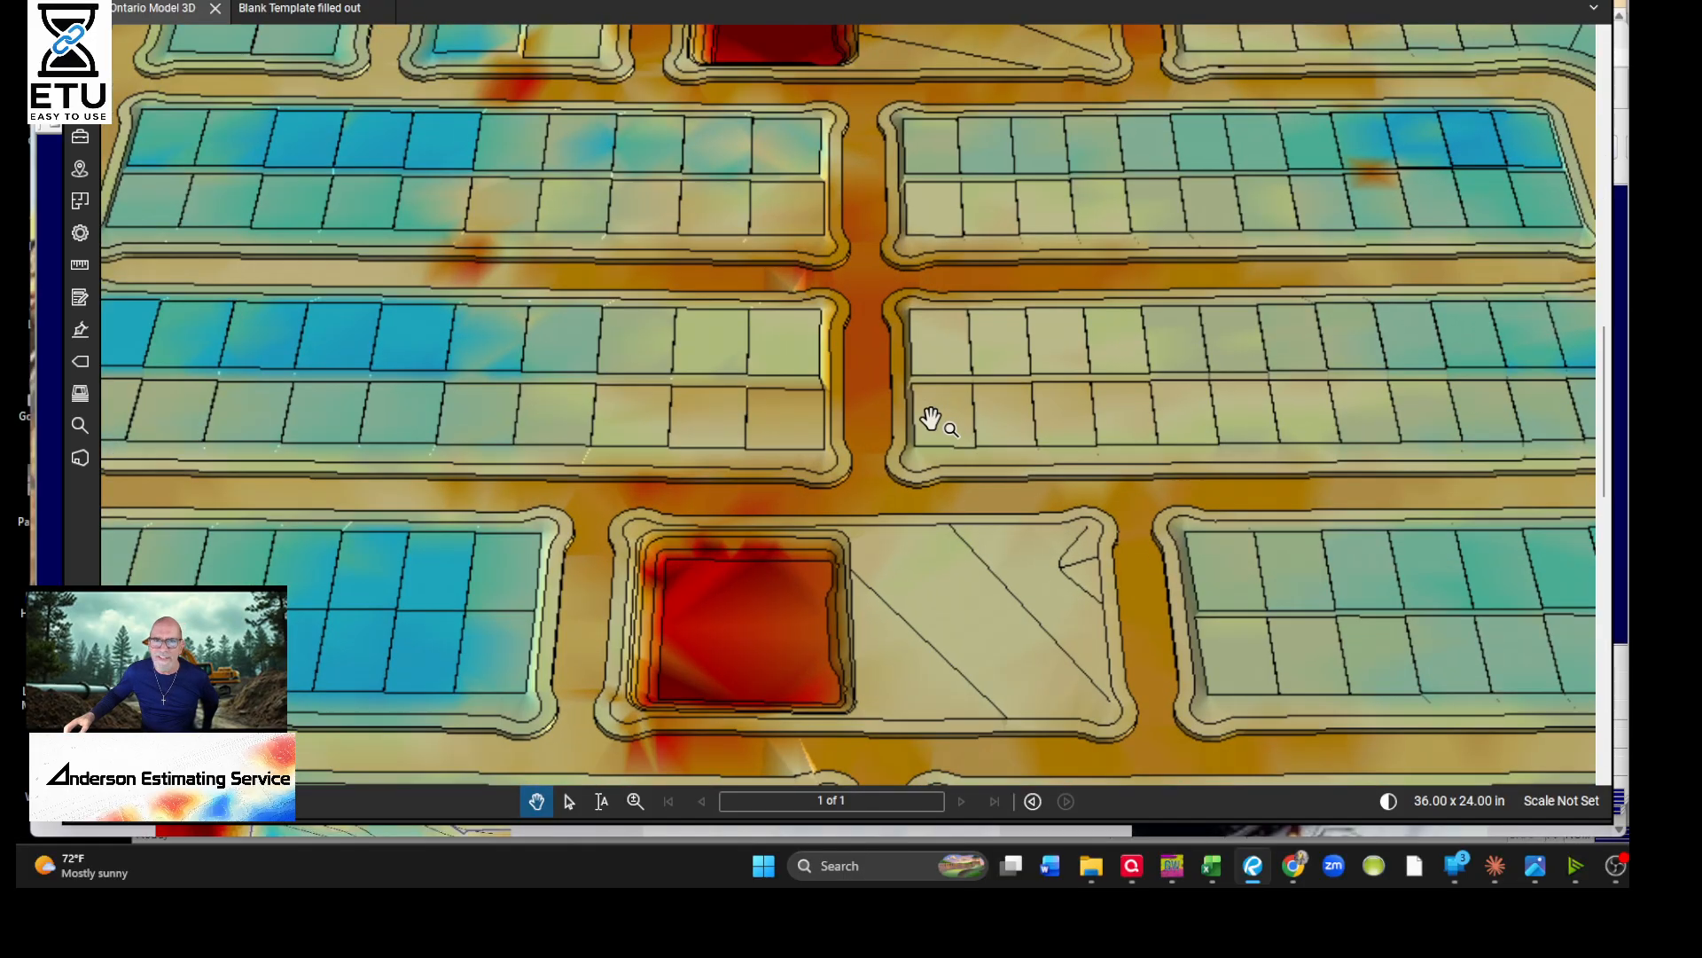
pyautogui.scroll(3, 894, 391)
pyautogui.scroll(5, 894, 391)
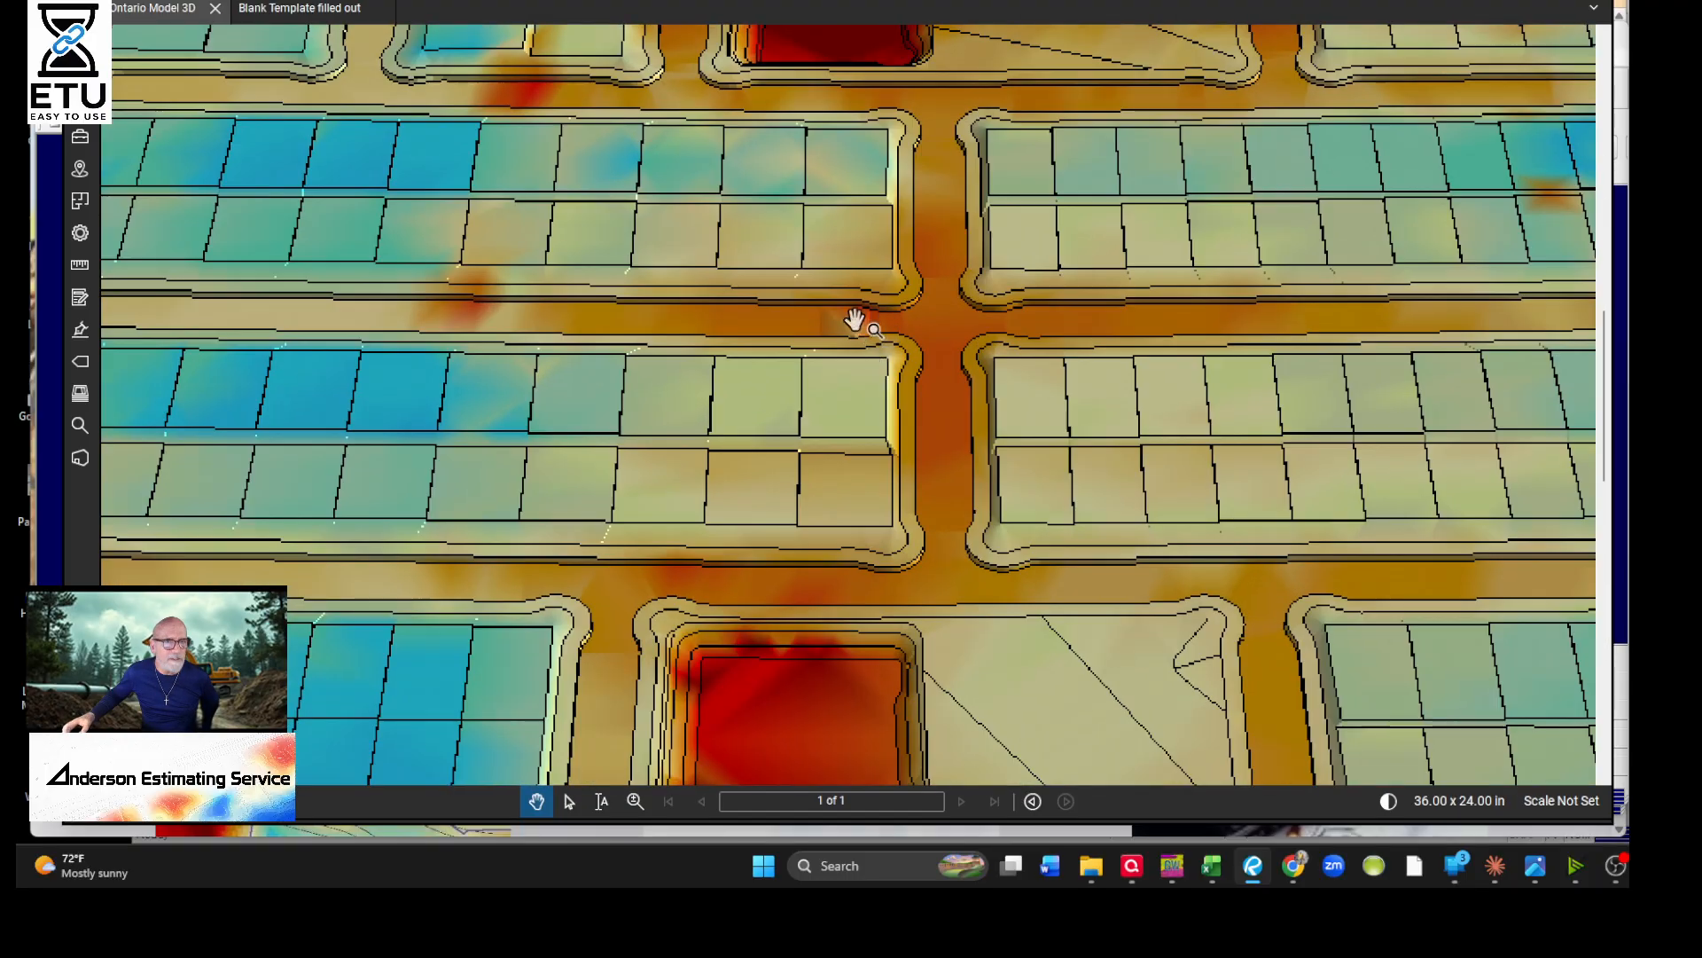
pyautogui.scroll(-3, 871, 373)
pyautogui.scroll(-6, 871, 373)
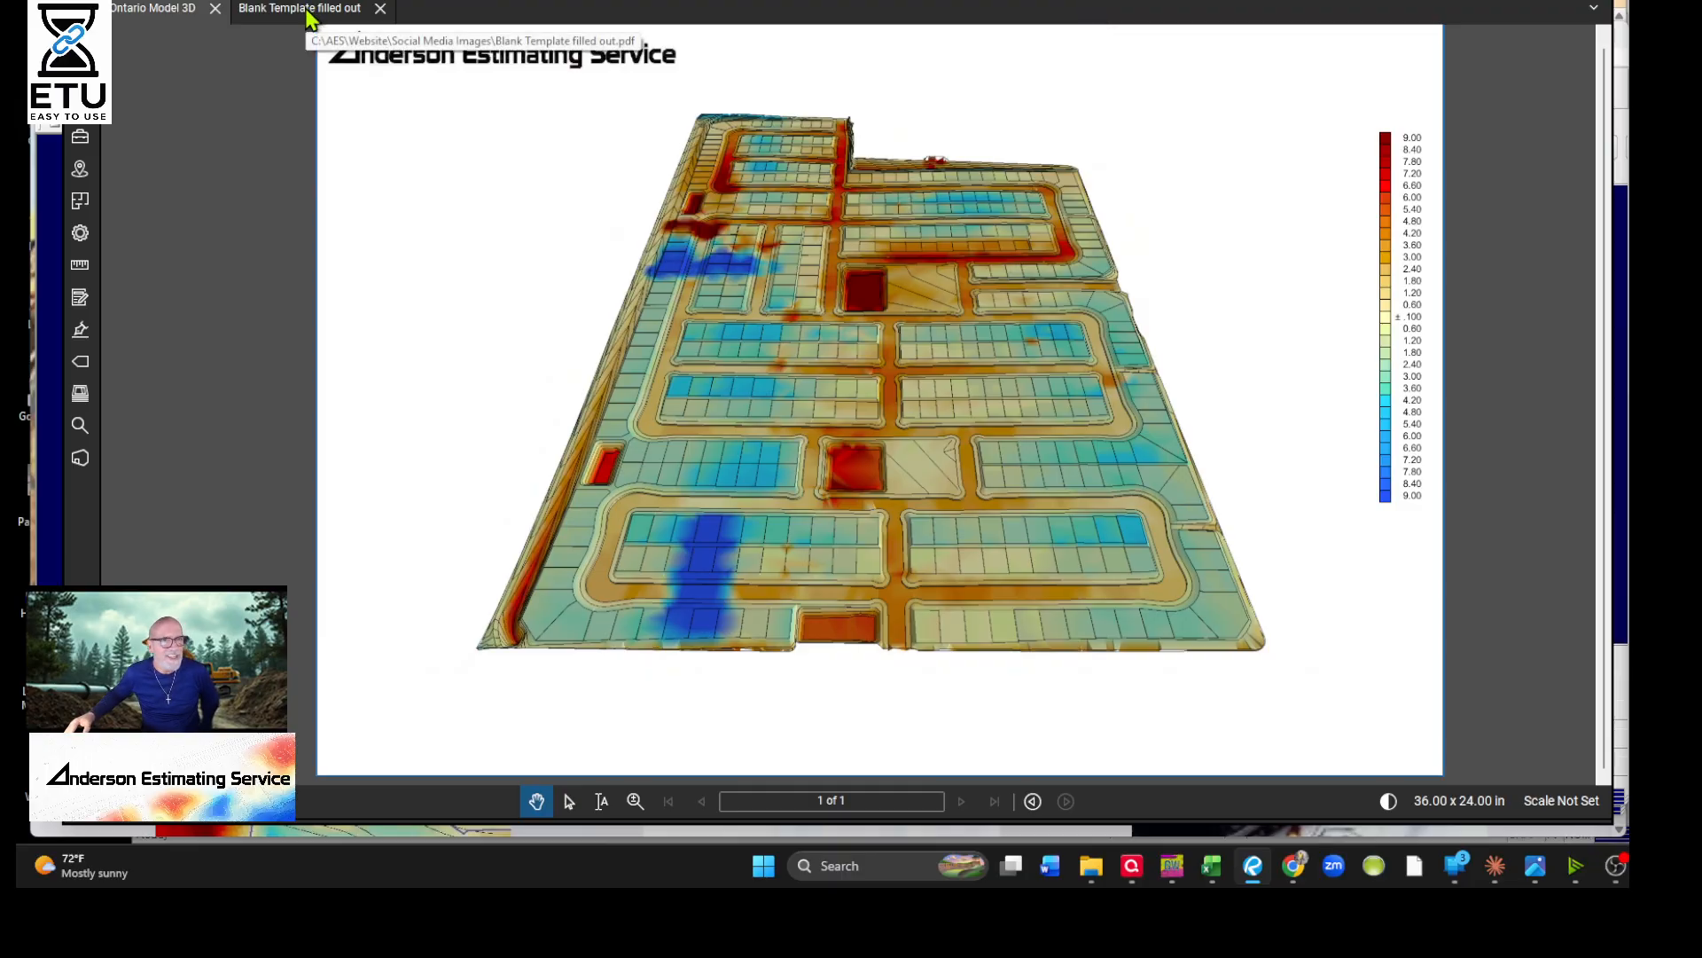
# Put the 3D cut-fill drawing away and open Revised Gut Section.pdf from the project folder
pyautogui.click(1492, 0)
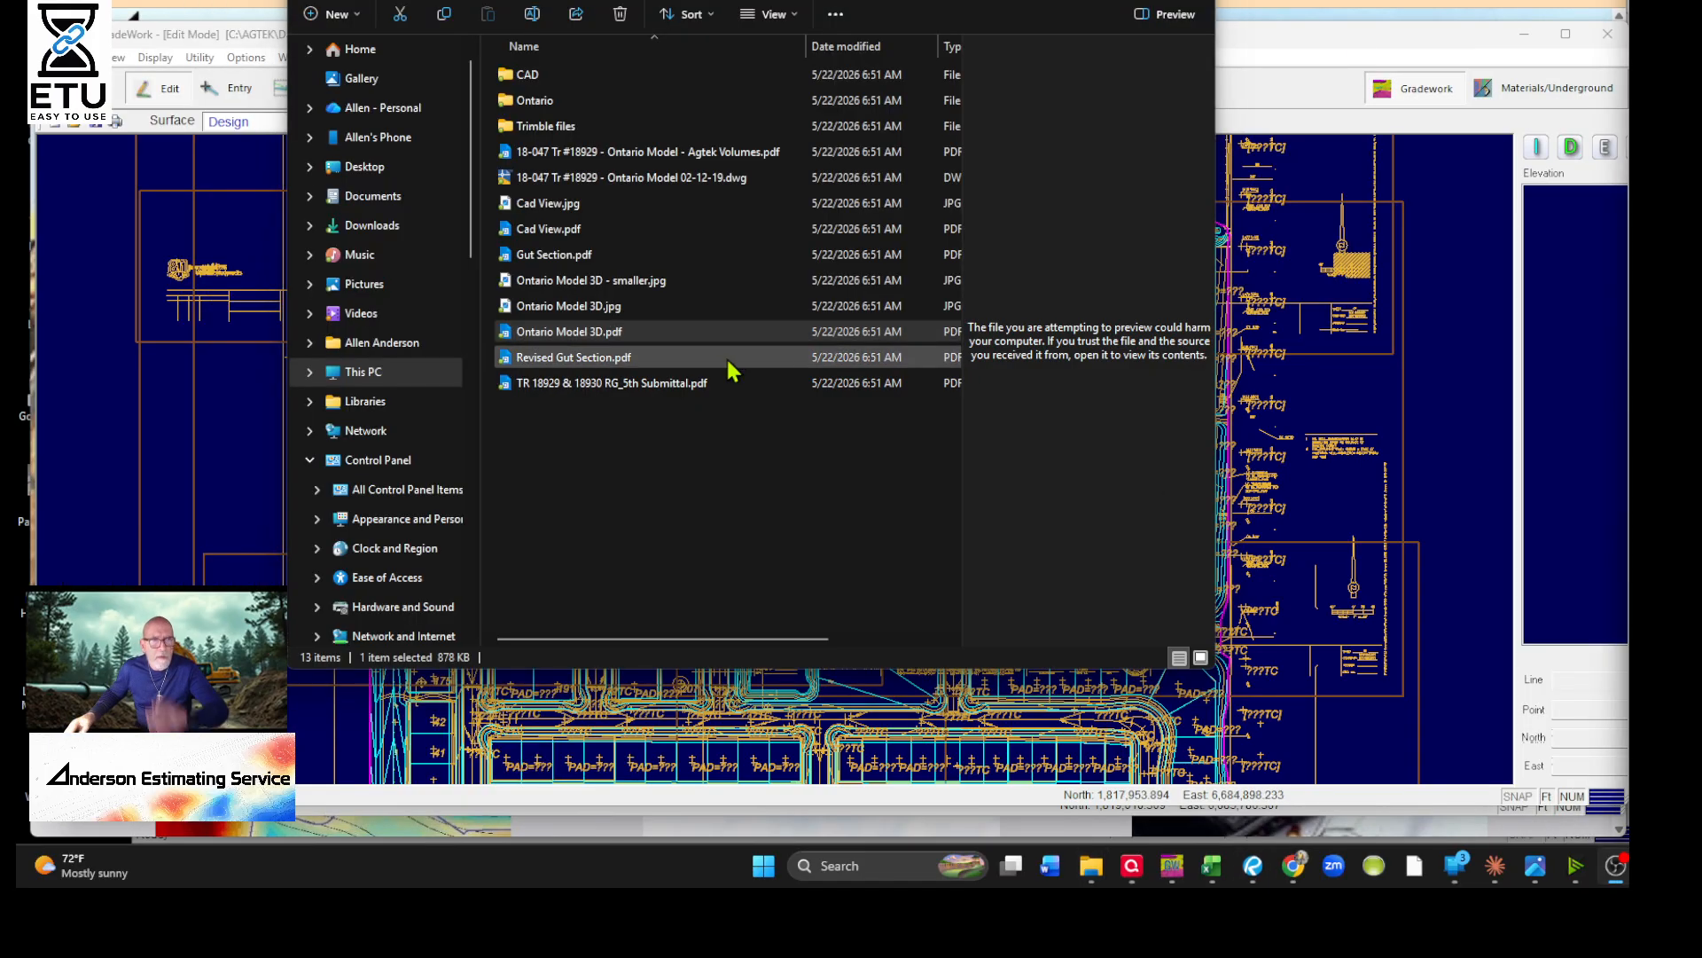
pyautogui.doubleClick(610, 359)
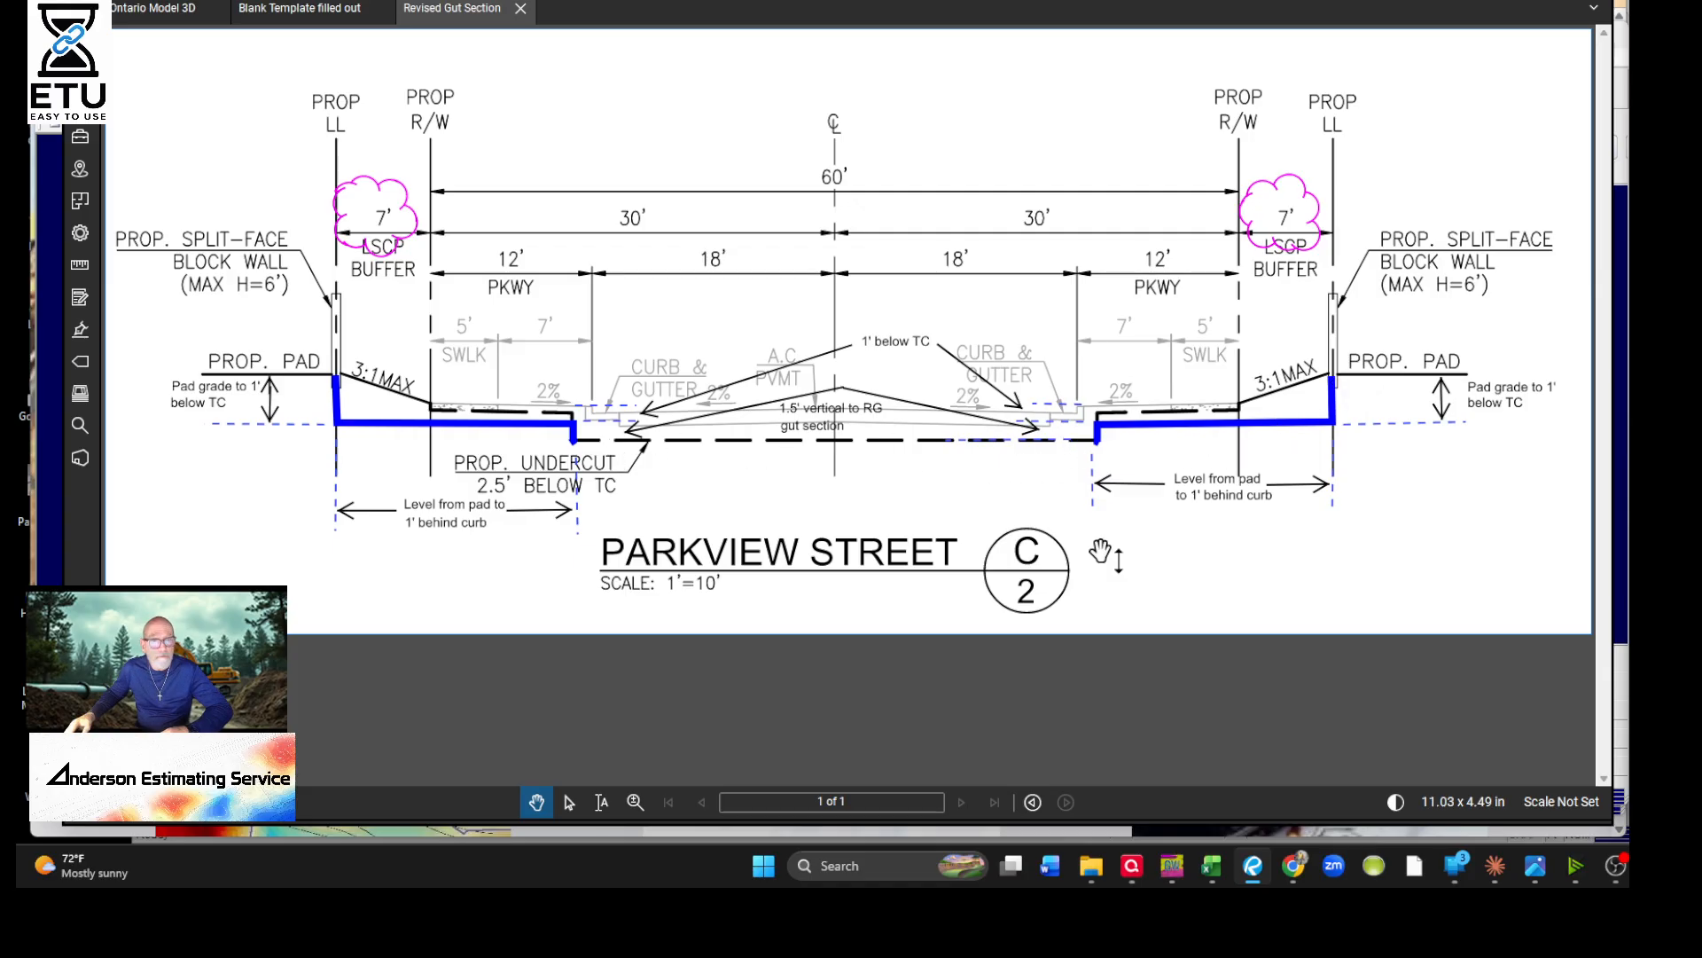
# Open Typical Sections - No Slope - 0' Curb Bench.xls from the AES Forms folder and select the 1.50 depth in the front yard section
pyautogui.rightClick(1087, 877)
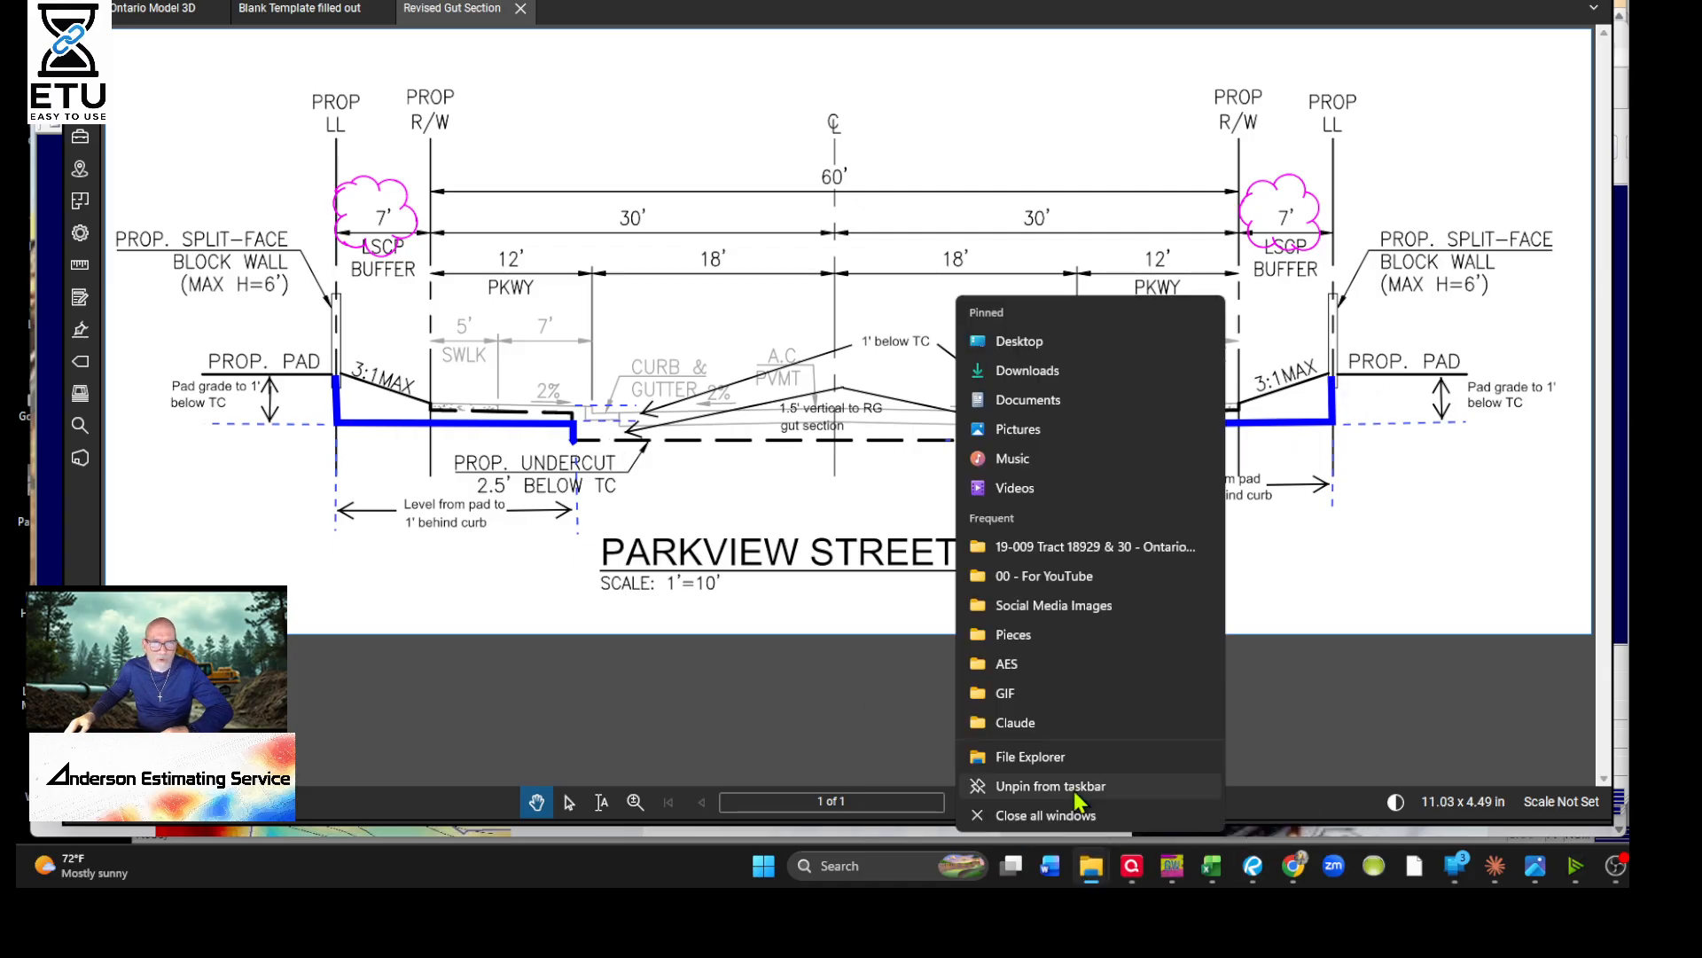
pyautogui.click(1031, 665)
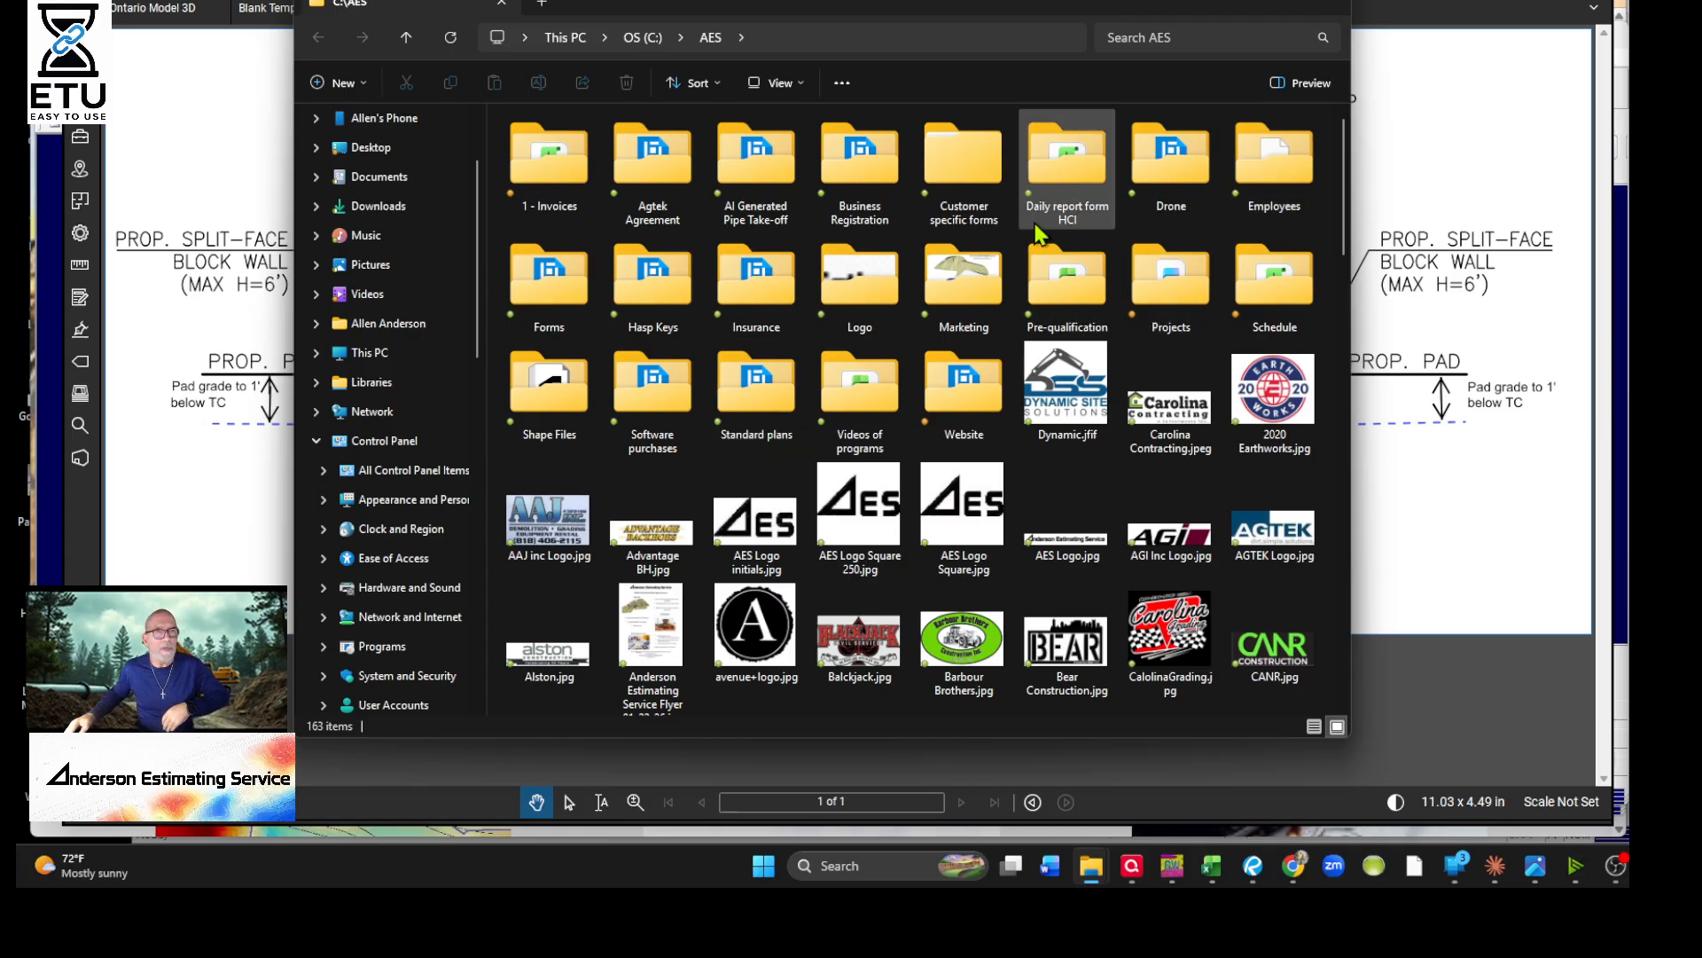
pyautogui.click(568, 290)
pyautogui.doubleClick(568, 290)
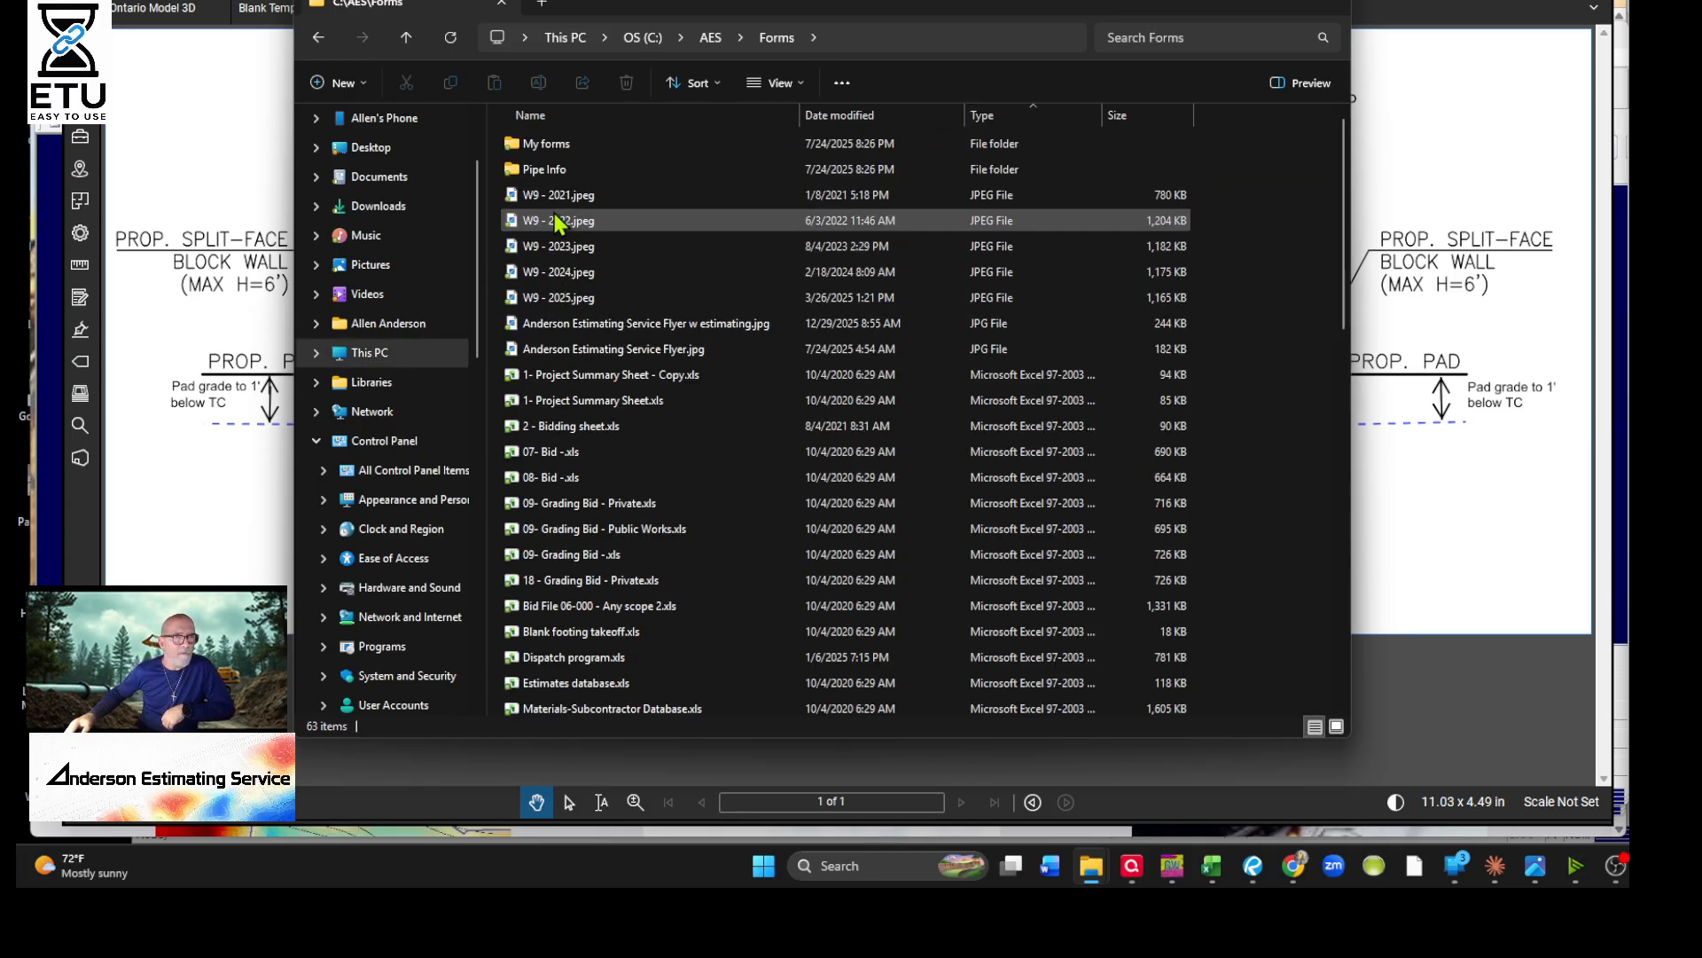
pyautogui.scroll(-4, 608, 426)
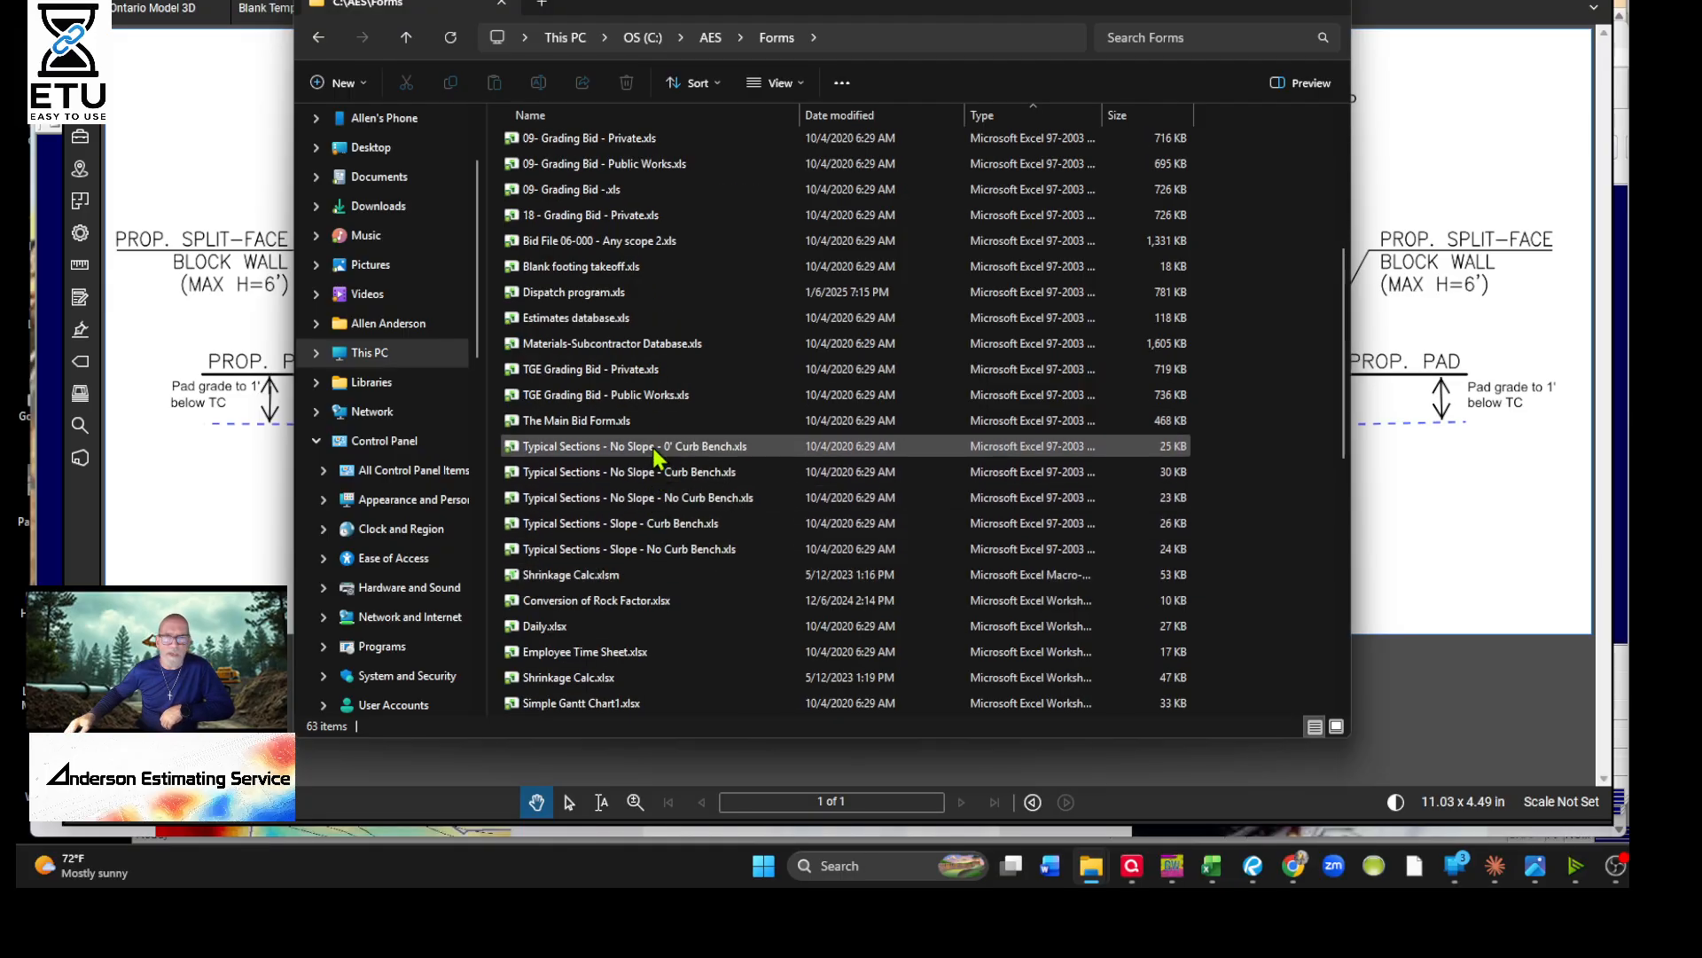
pyautogui.click(656, 447)
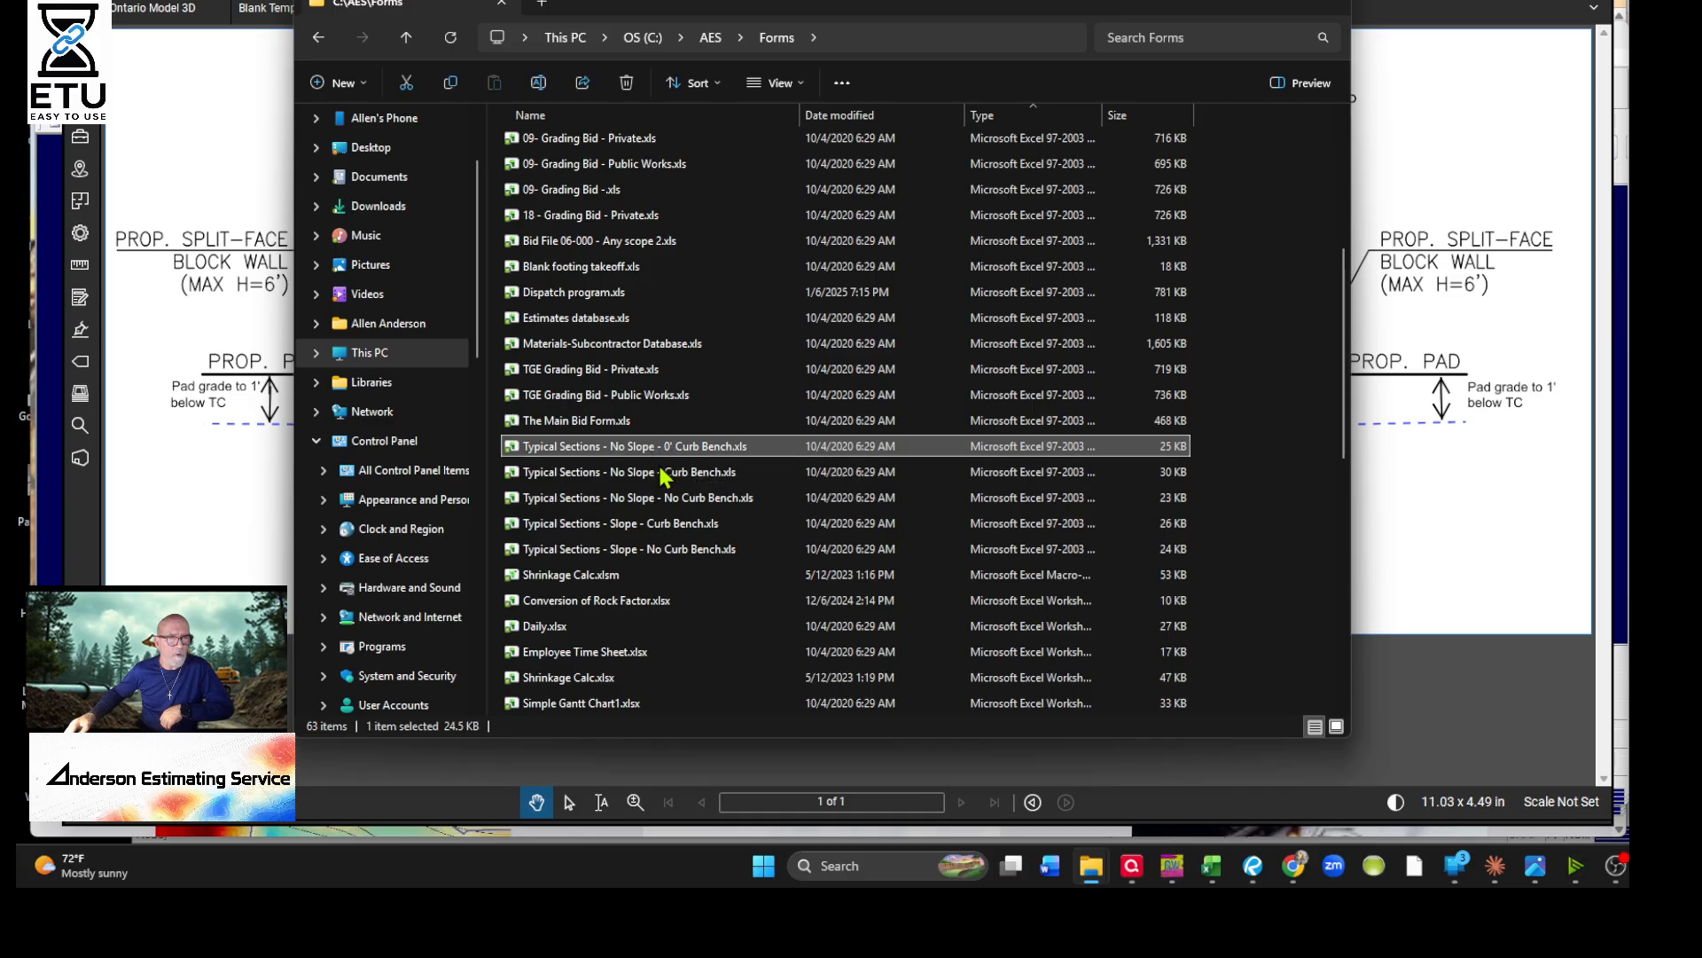
pyautogui.click(659, 465)
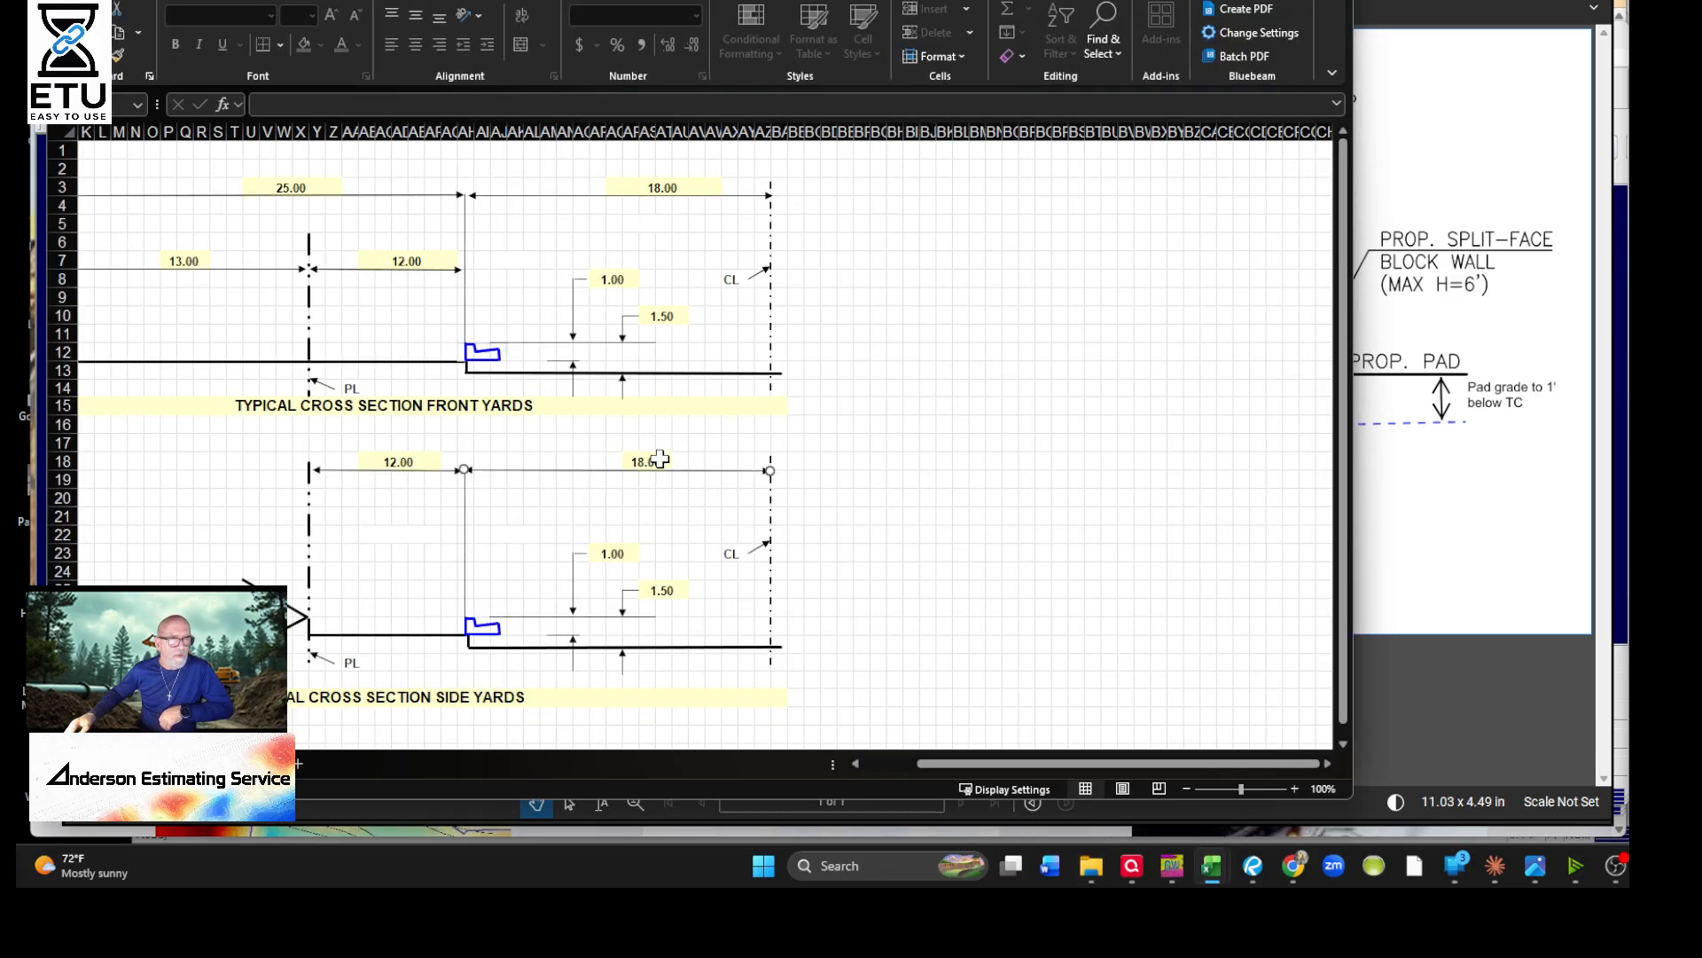
pyautogui.click(657, 315)
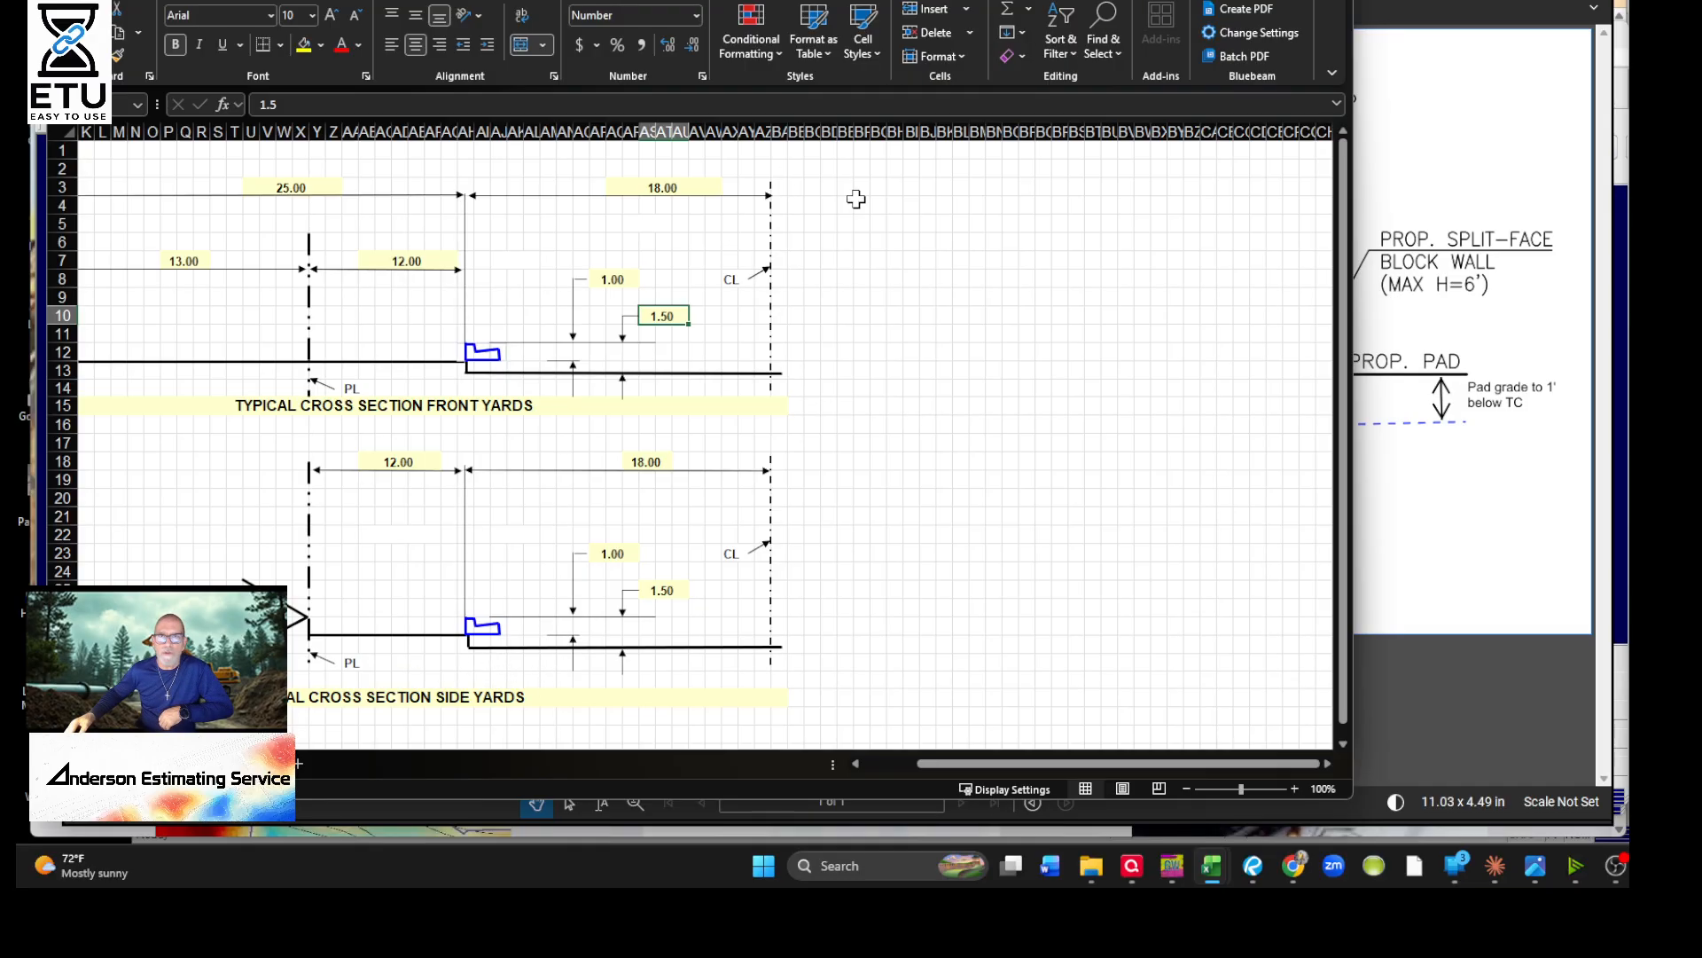
# Close the typical sections workbook and the Forms folder, and clear the gut section drawing and project folder off the Gradework plan
pyautogui.click(1208, 1)
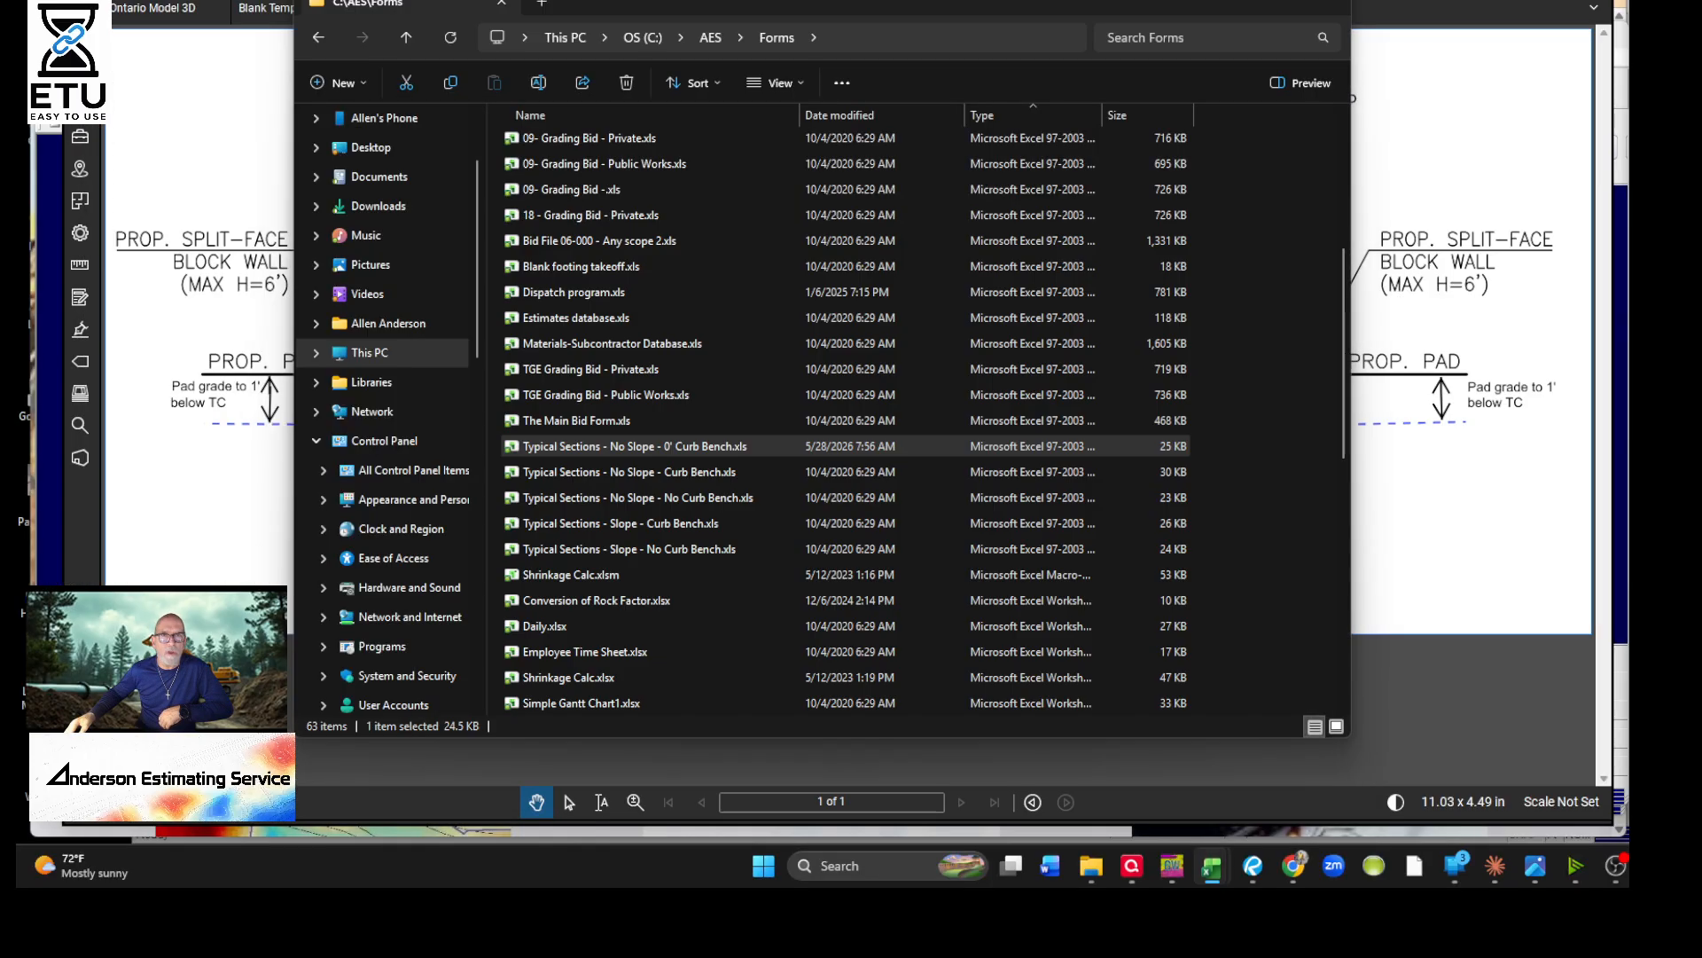
pyautogui.click(1250, 2)
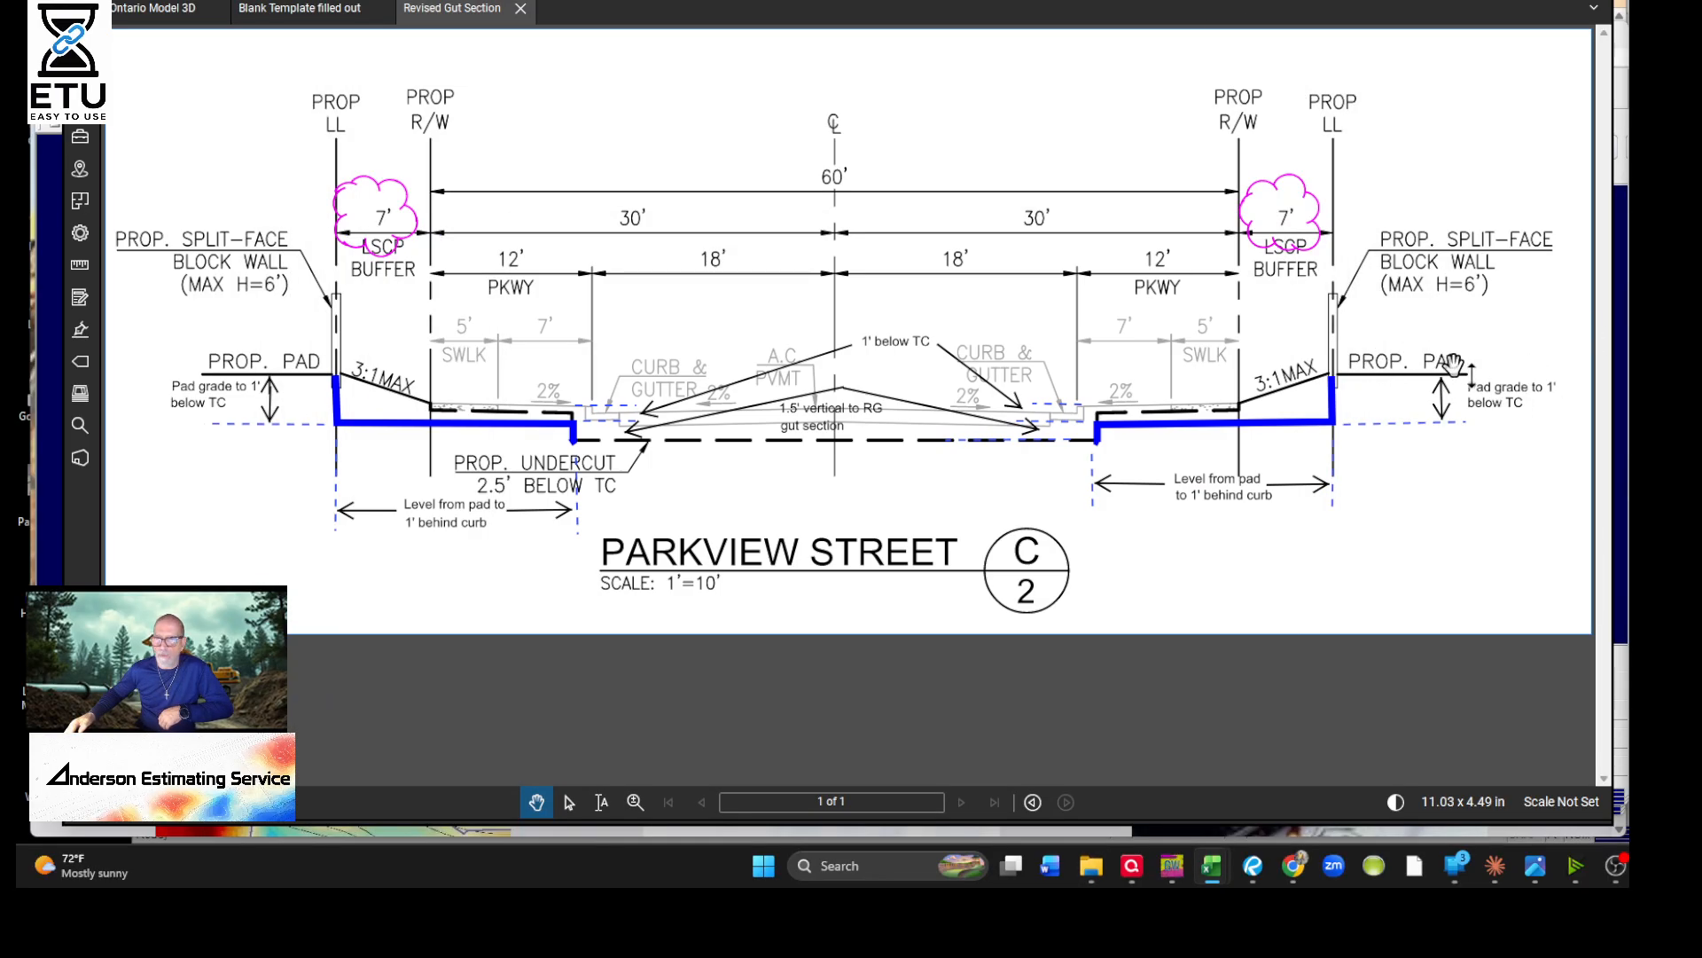
pyautogui.click(1504, 2)
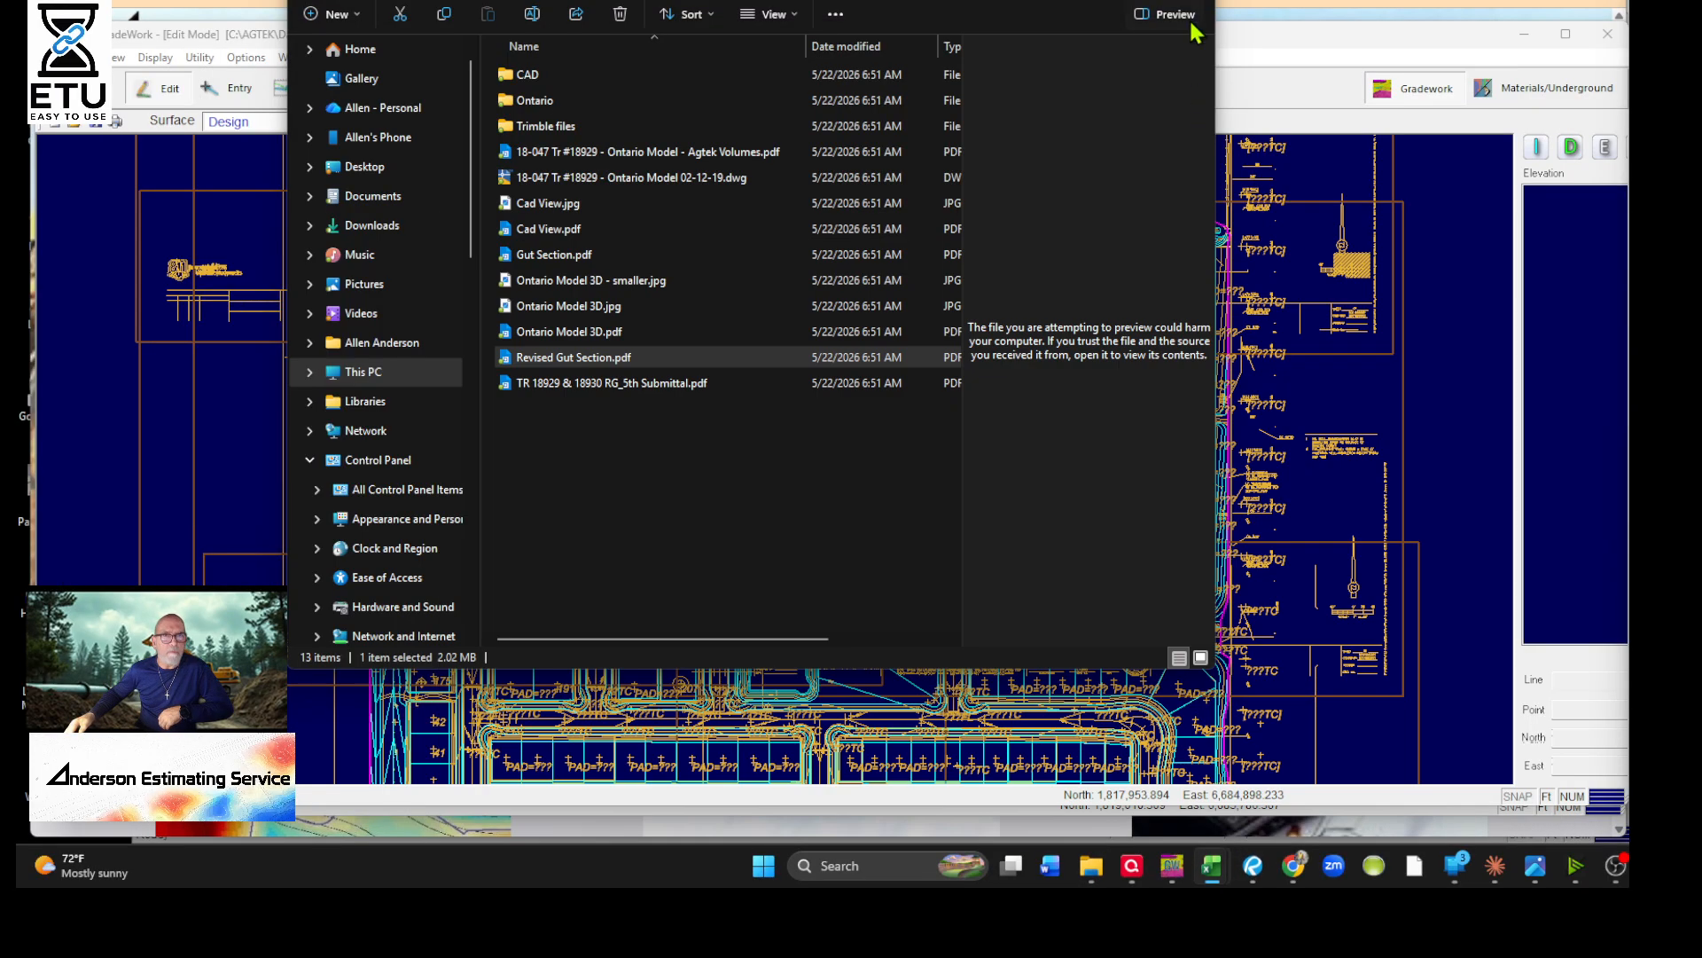
pyautogui.click(1115, 1)
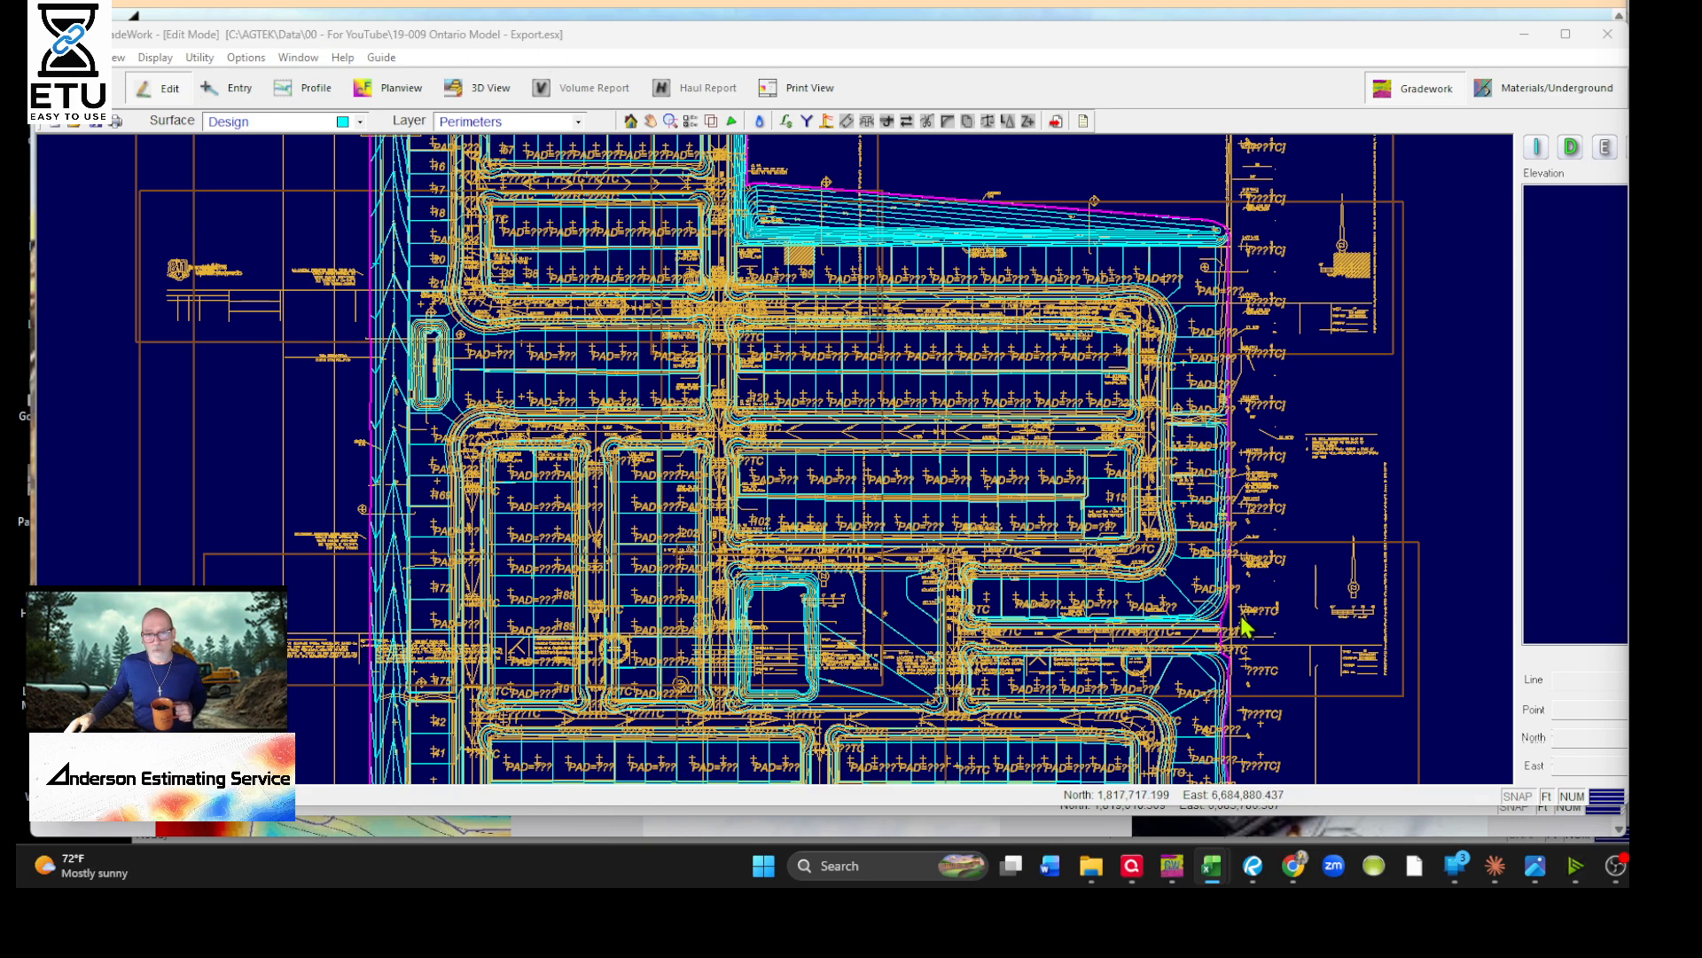
# Close the 19-009 Ontario Model - Export window without releasing the internet key
pyautogui.click(1608, 34)
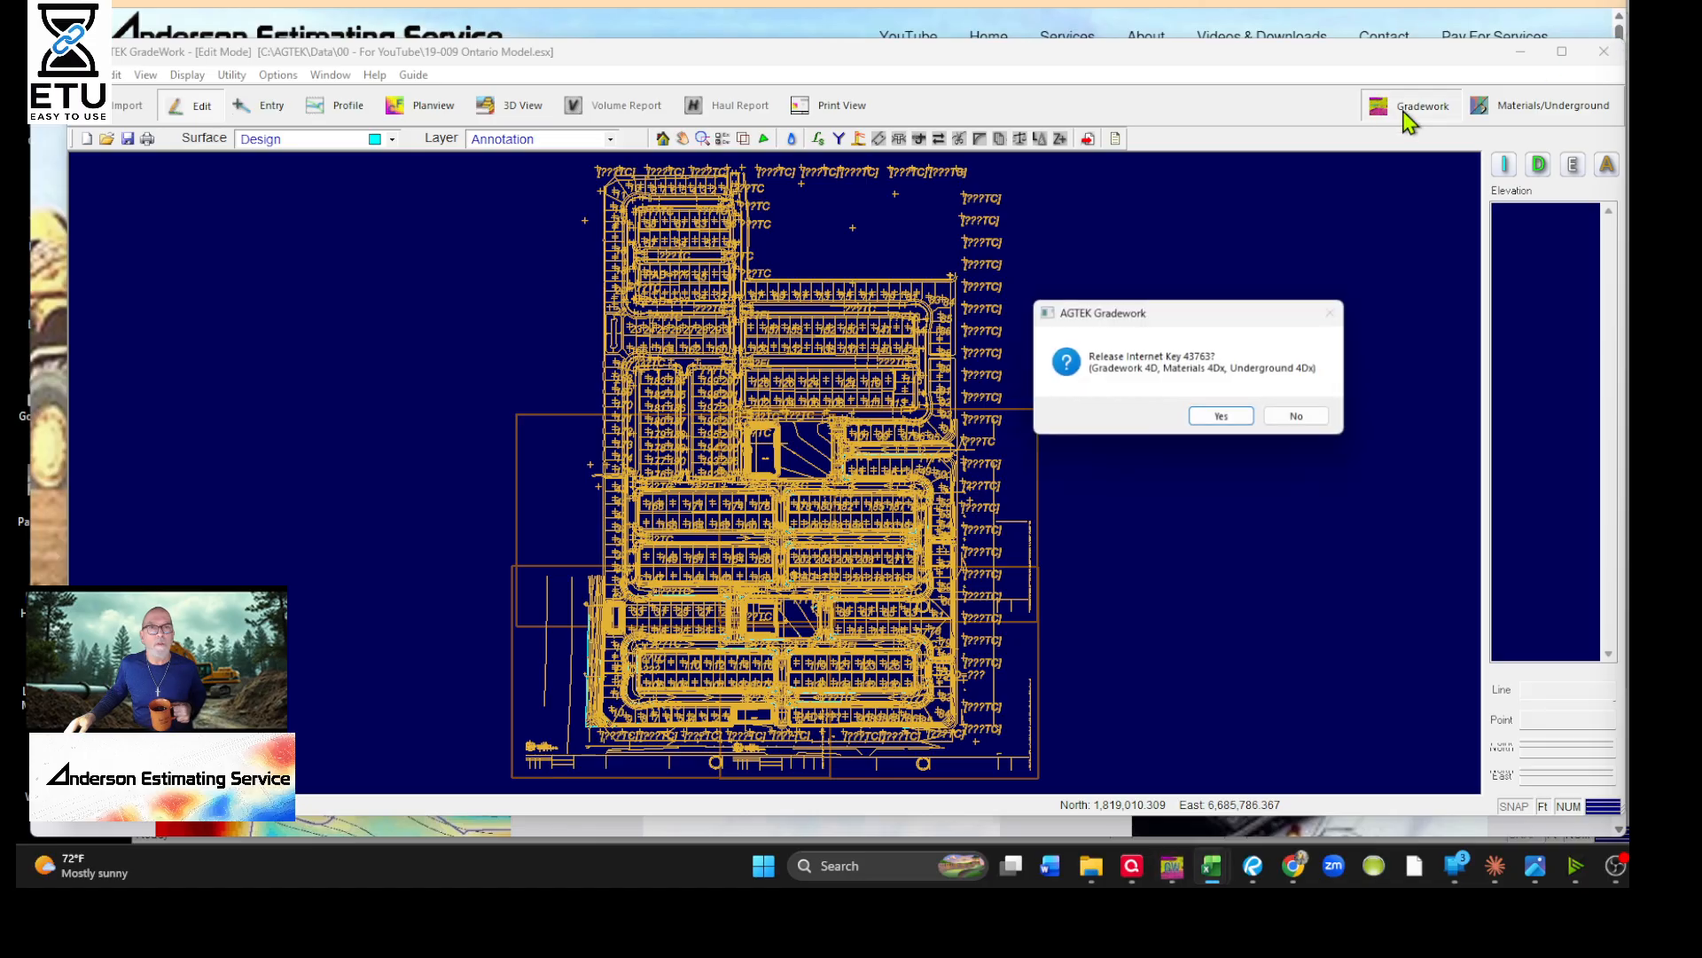
pyautogui.click(1286, 419)
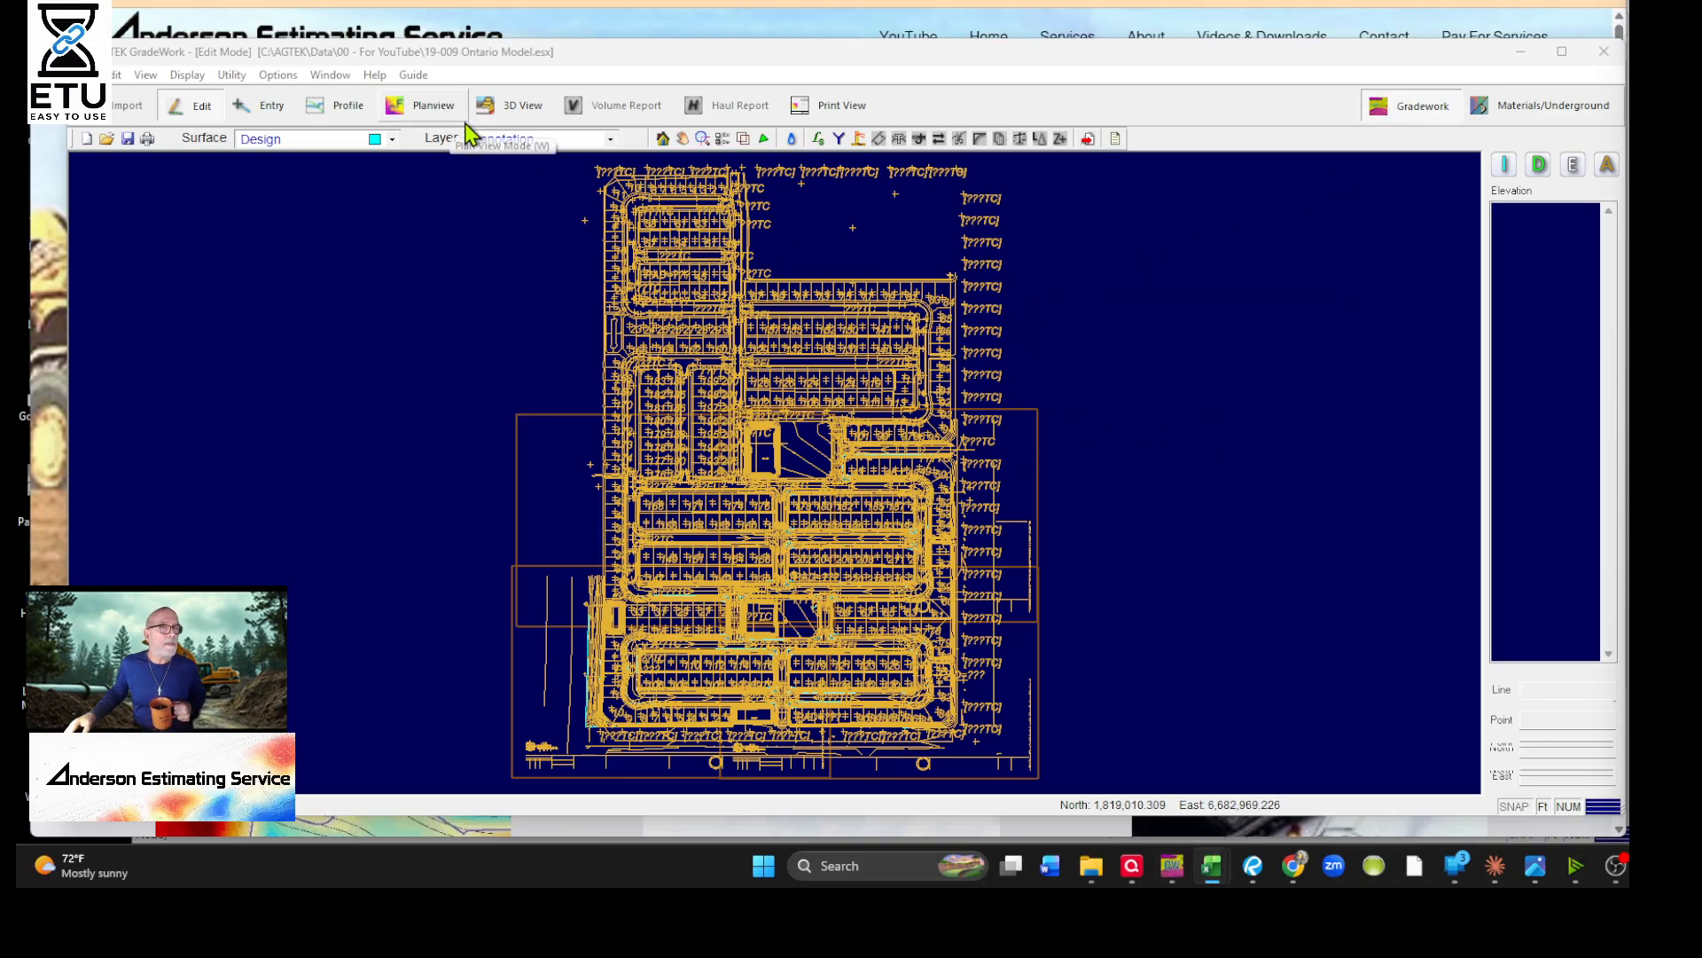
# Keep the Annotation layer and open the 3D view of 19-009 Ontario Model with Design as reference and None as difference surface
pyautogui.click(532, 139)
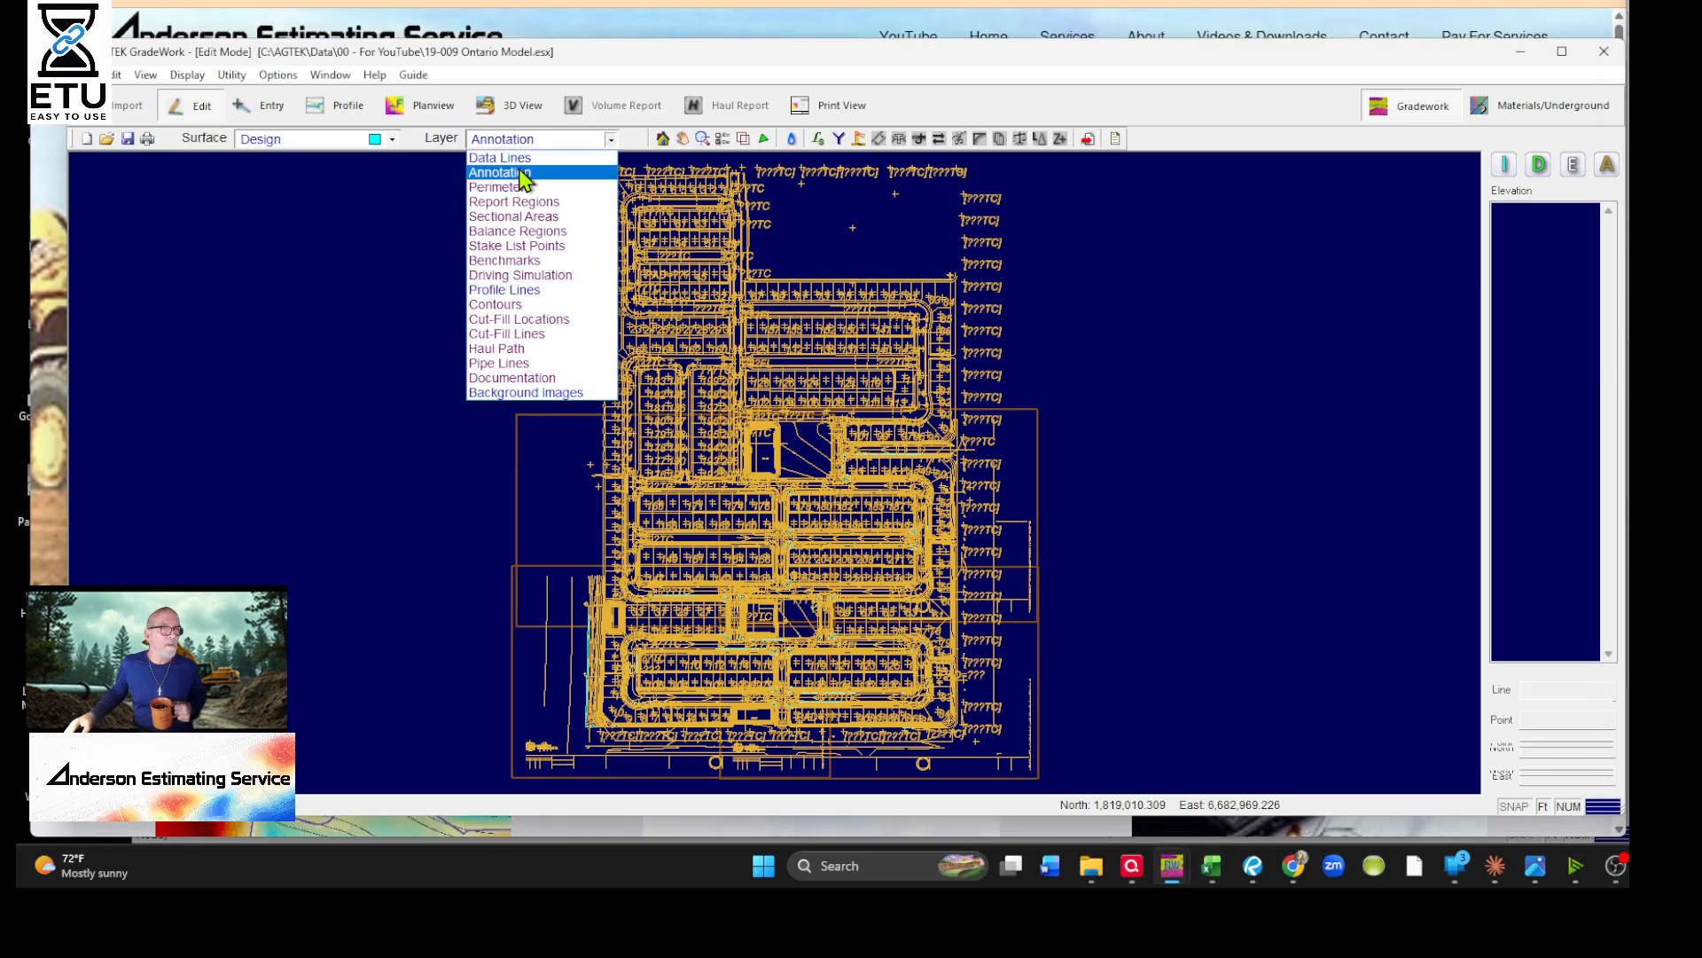
pyautogui.click(515, 177)
pyautogui.click(511, 110)
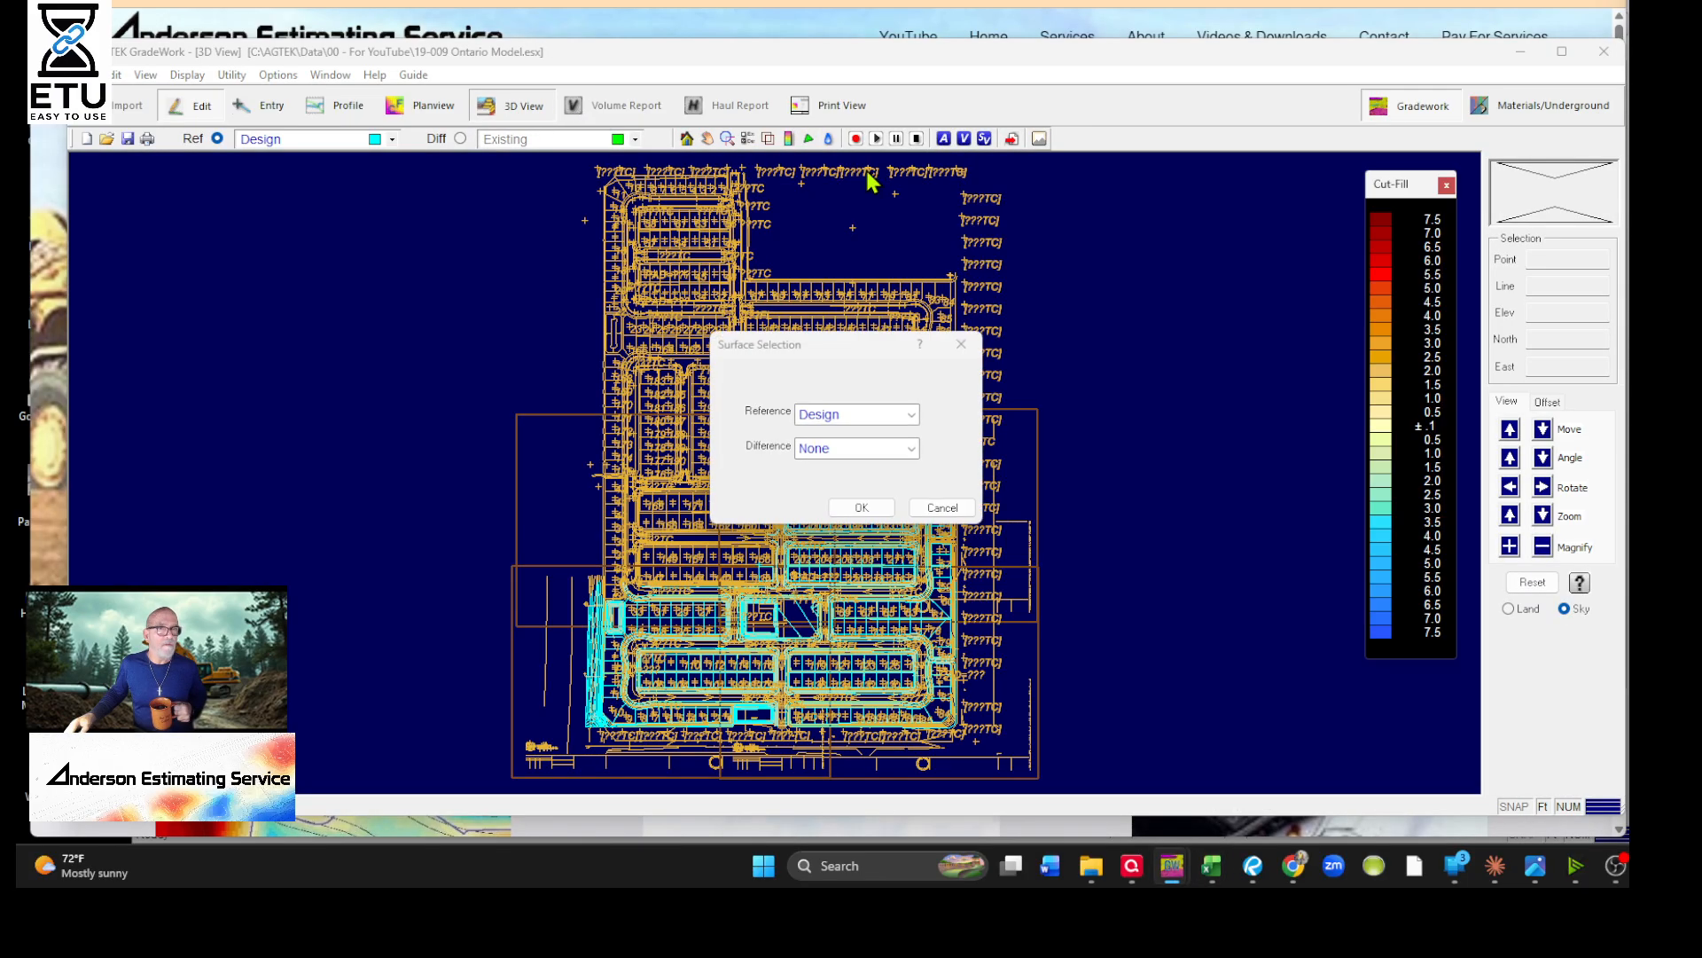
pyautogui.click(873, 507)
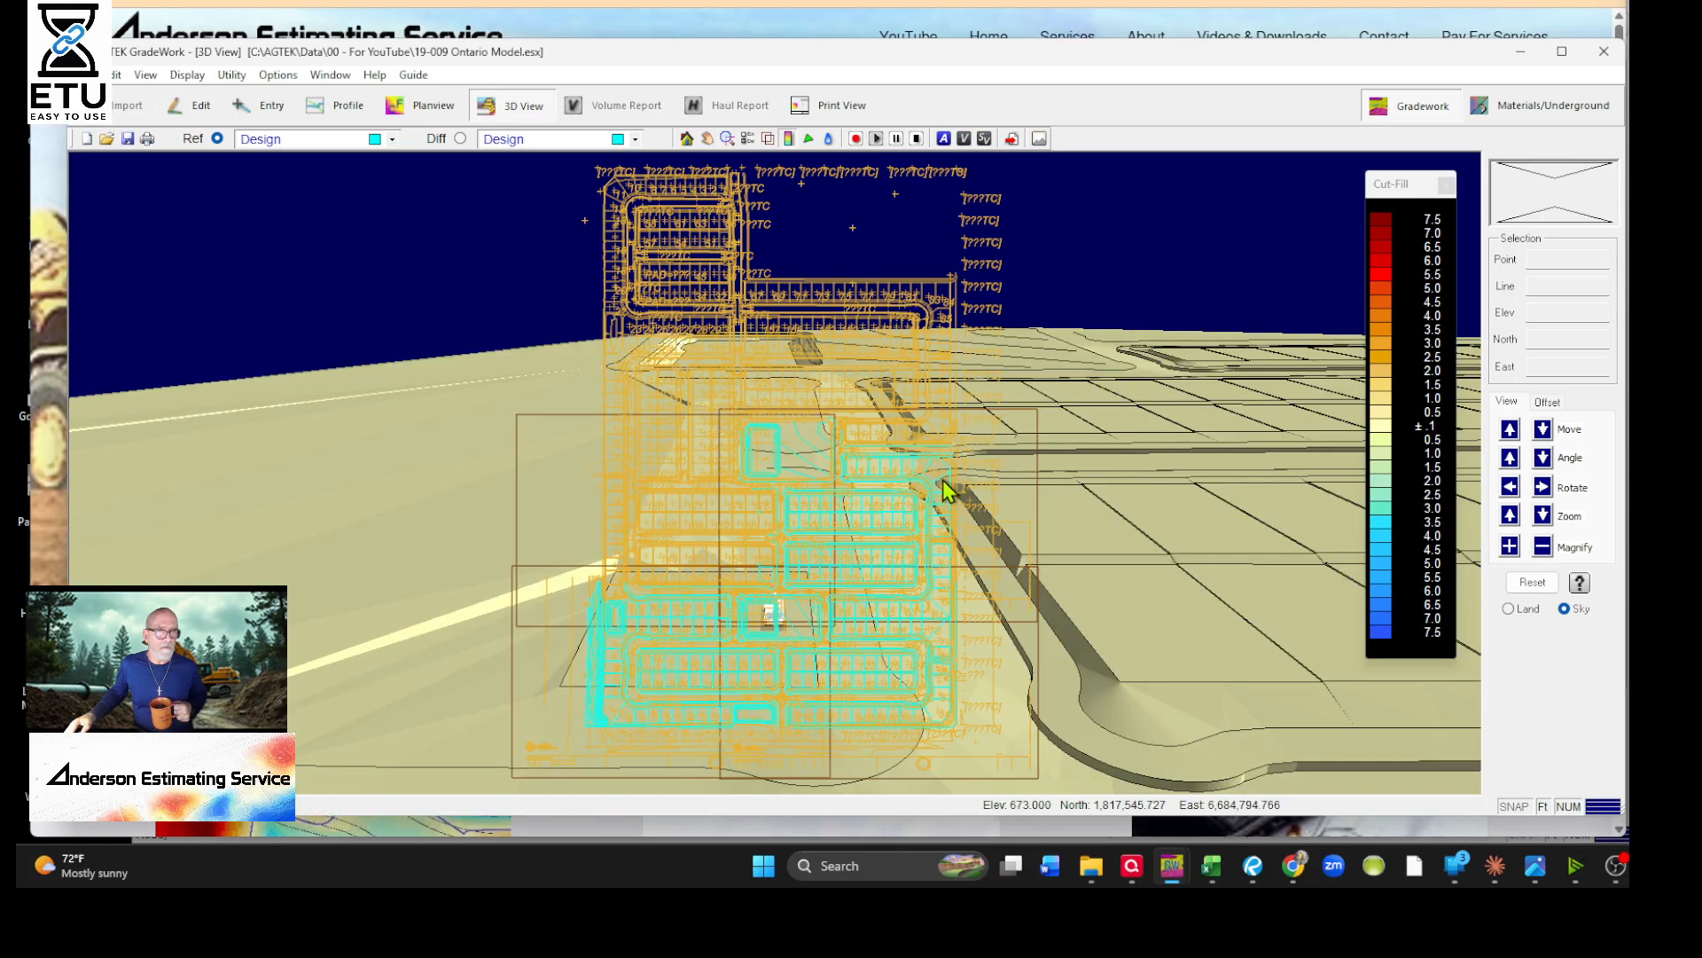
# Examine the design surface of 19-009 Ontario Model in 3D, from a low view to a tilted overview of its blocks and basins
pyautogui.click(1543, 522)
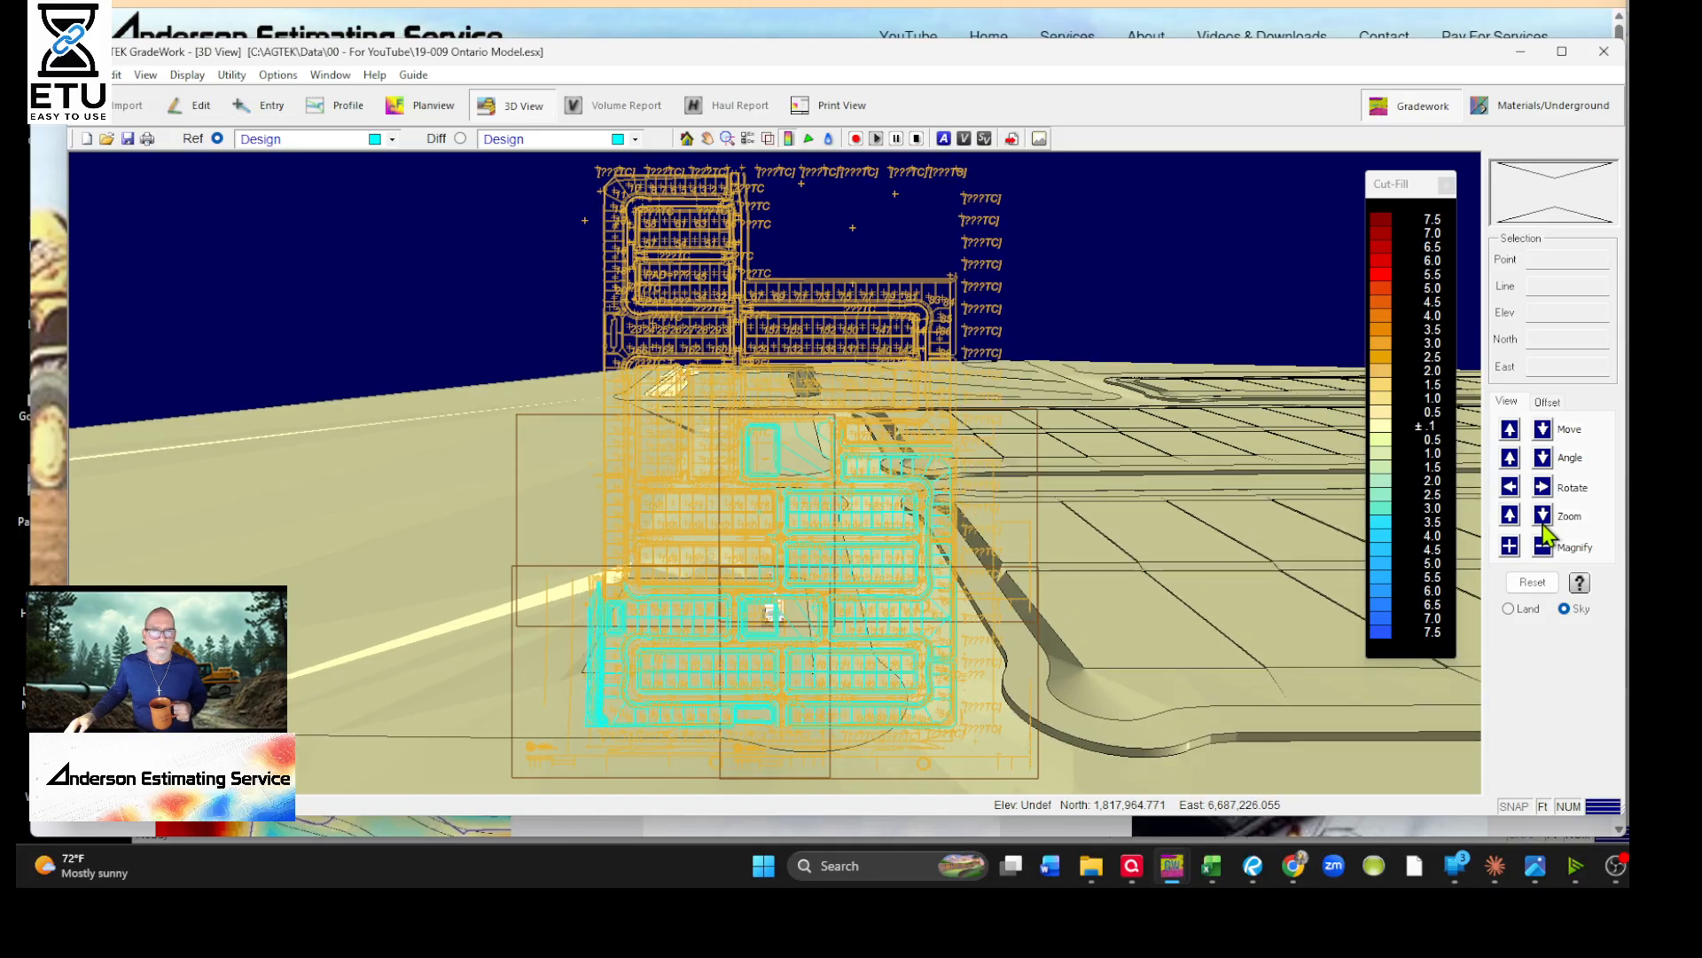
pyautogui.click(338, 138)
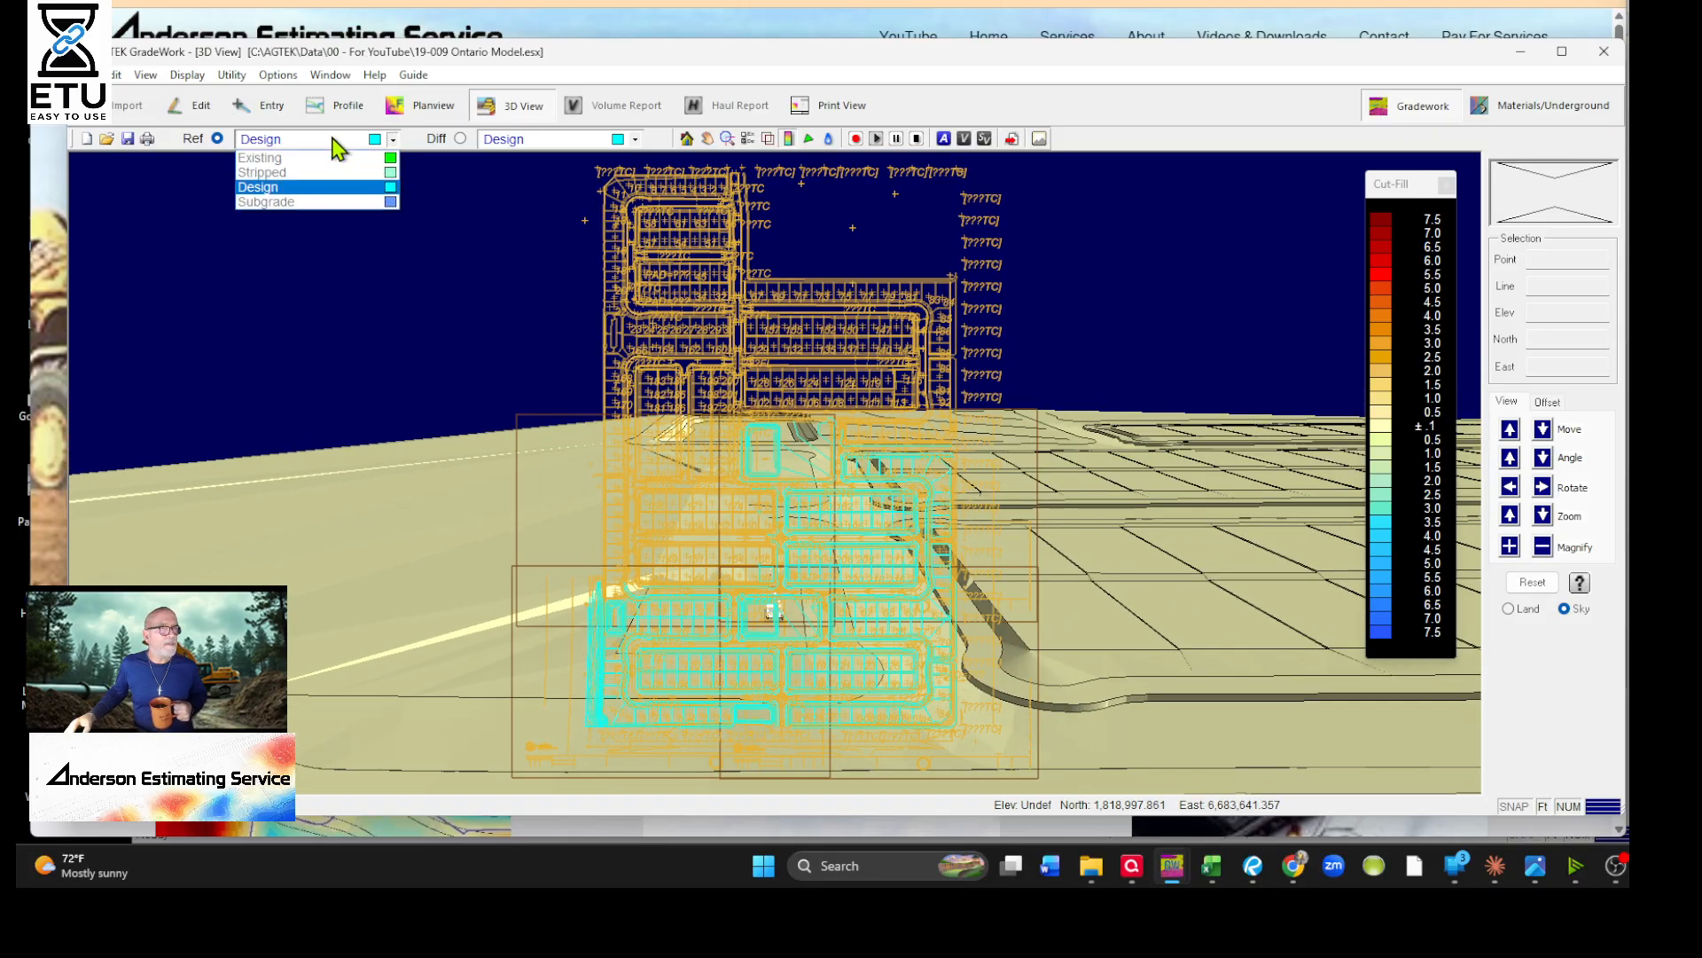
pyautogui.click(304, 147)
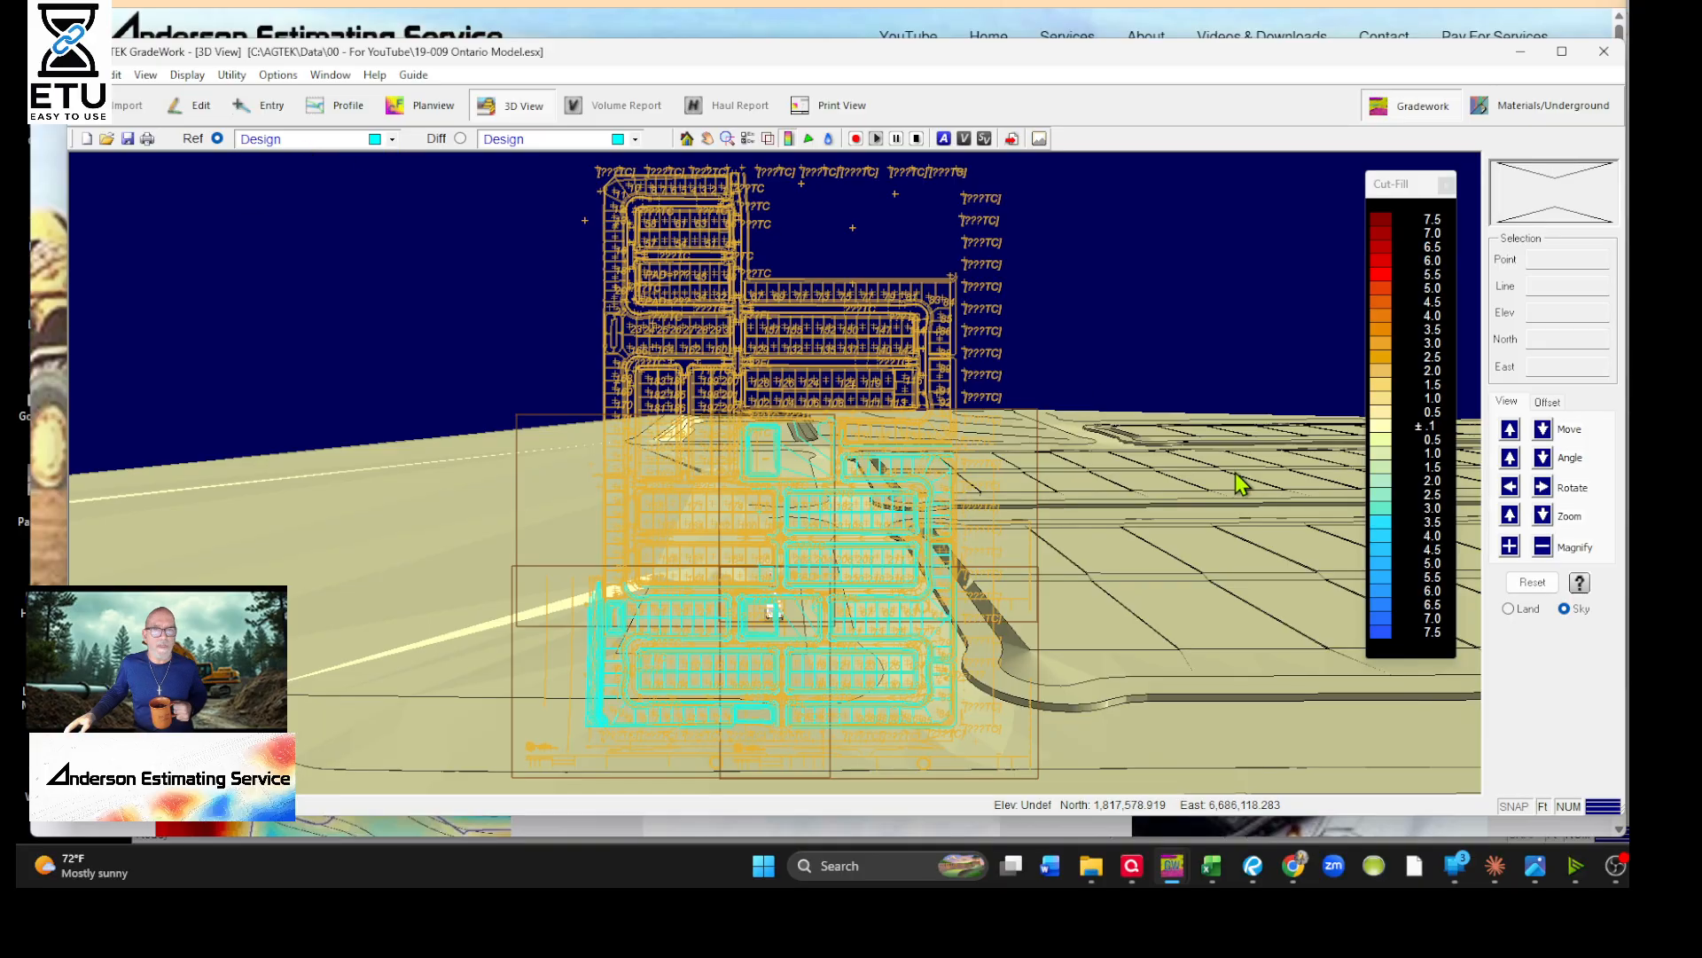
pyautogui.click(1544, 521)
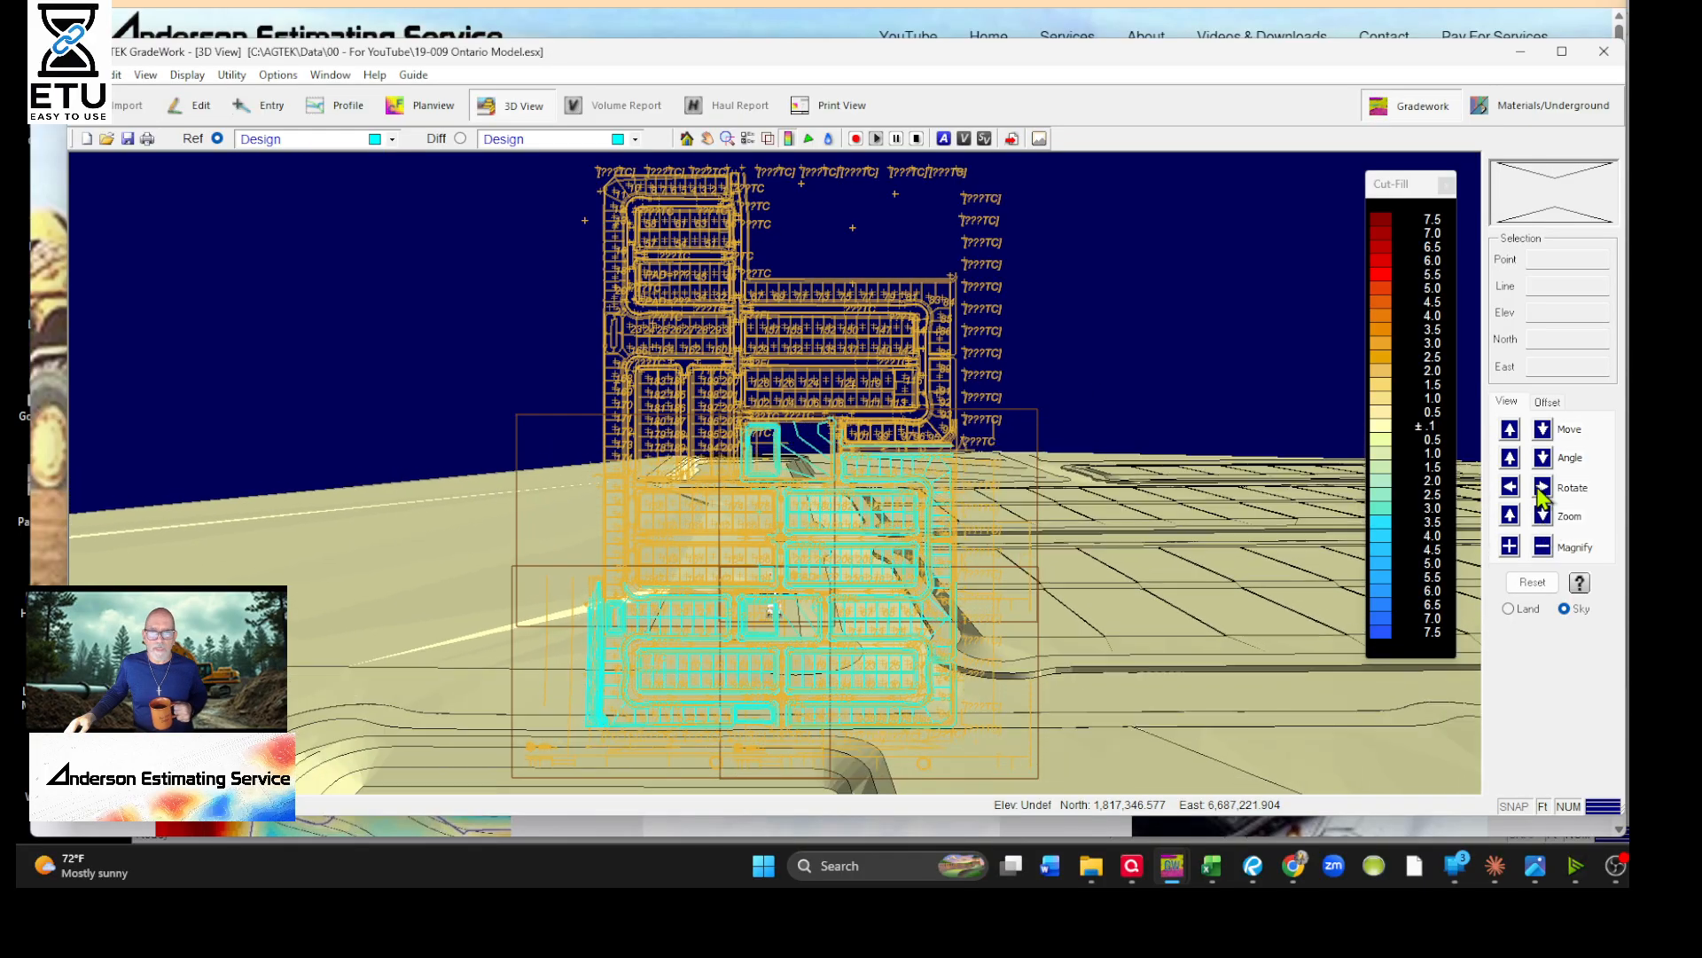
pyautogui.click(1511, 456)
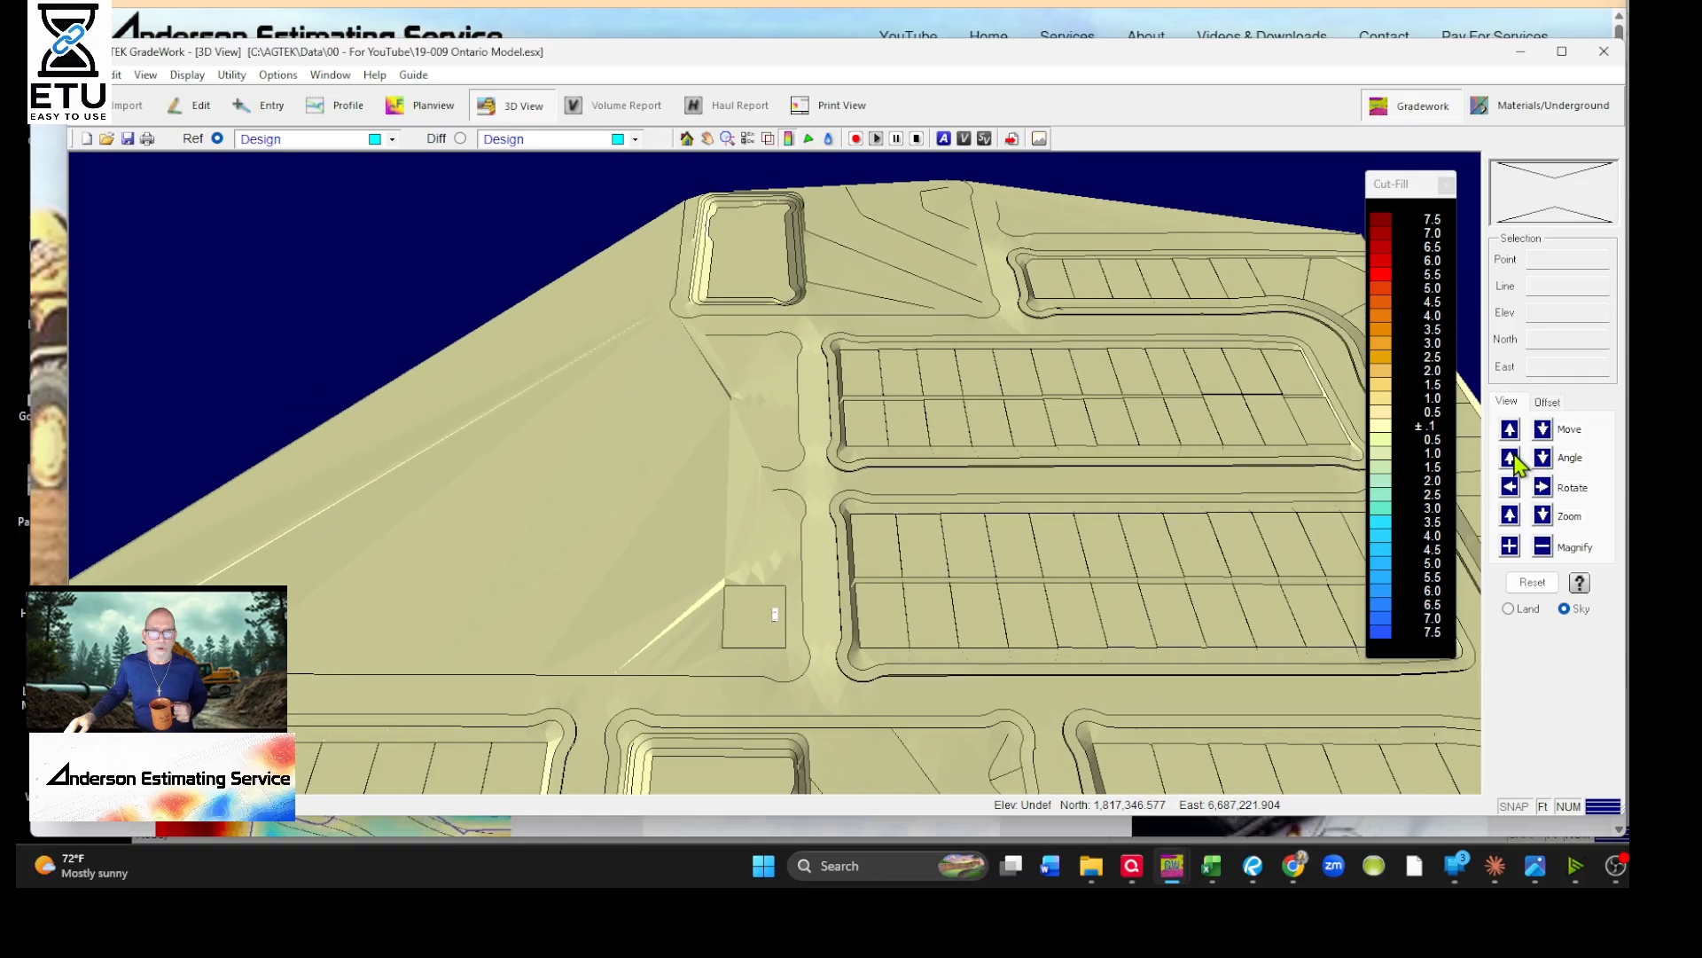
pyautogui.click(1544, 515)
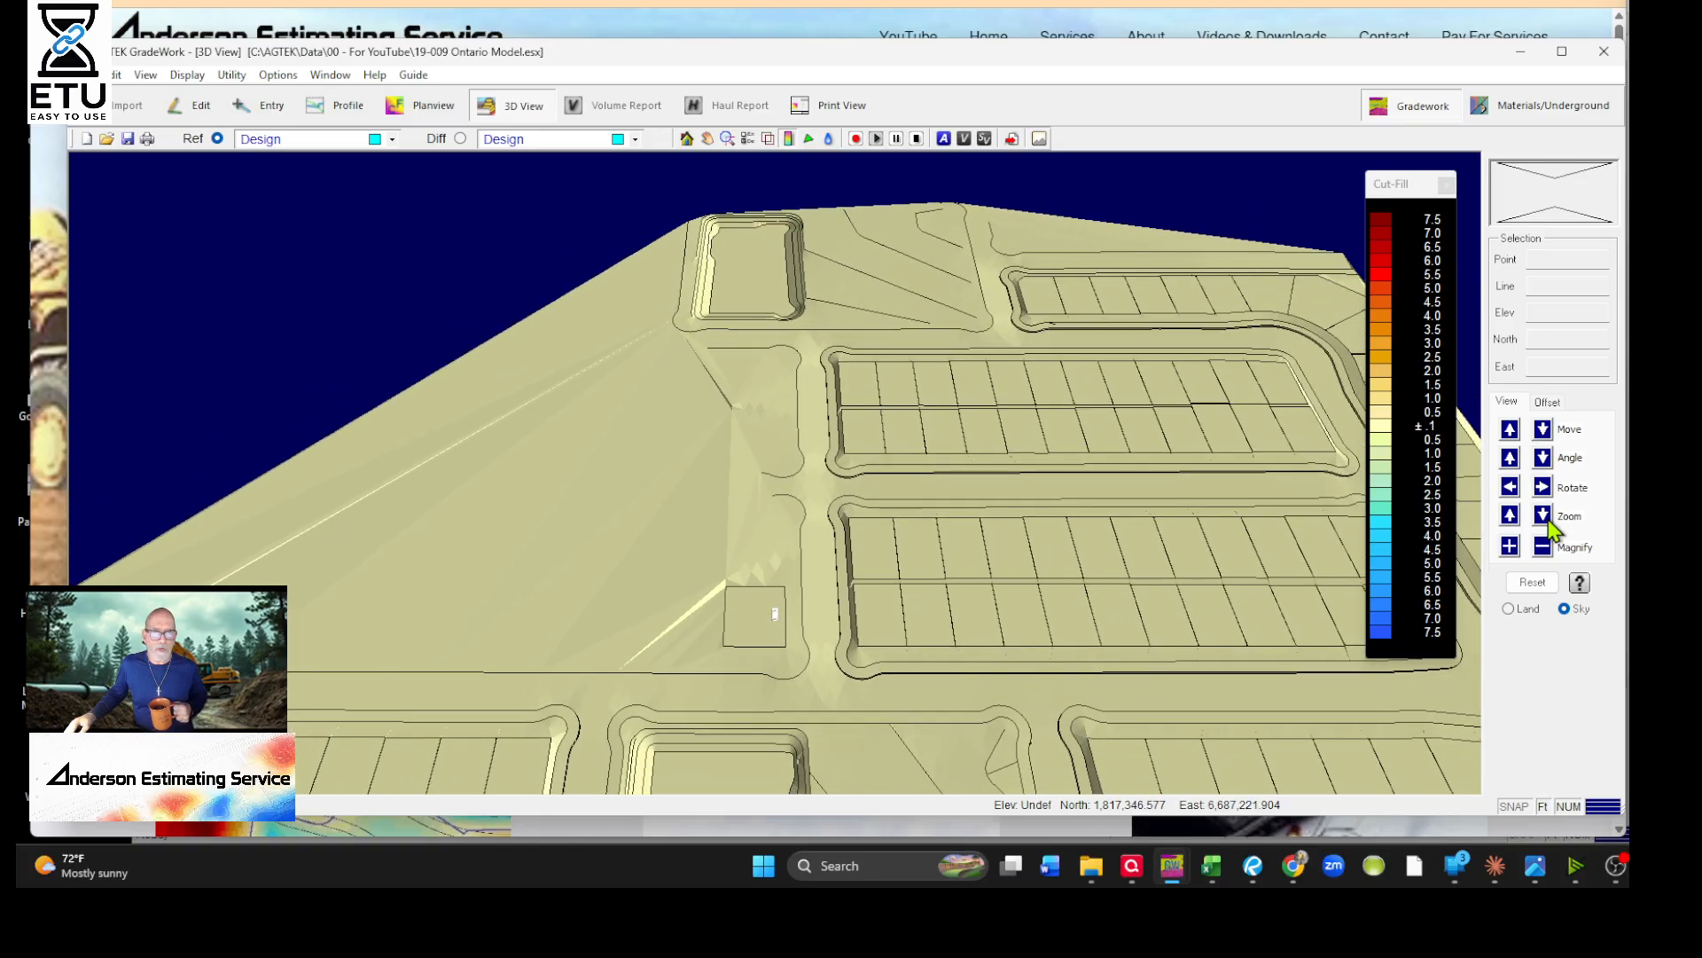
pyautogui.click(1542, 429)
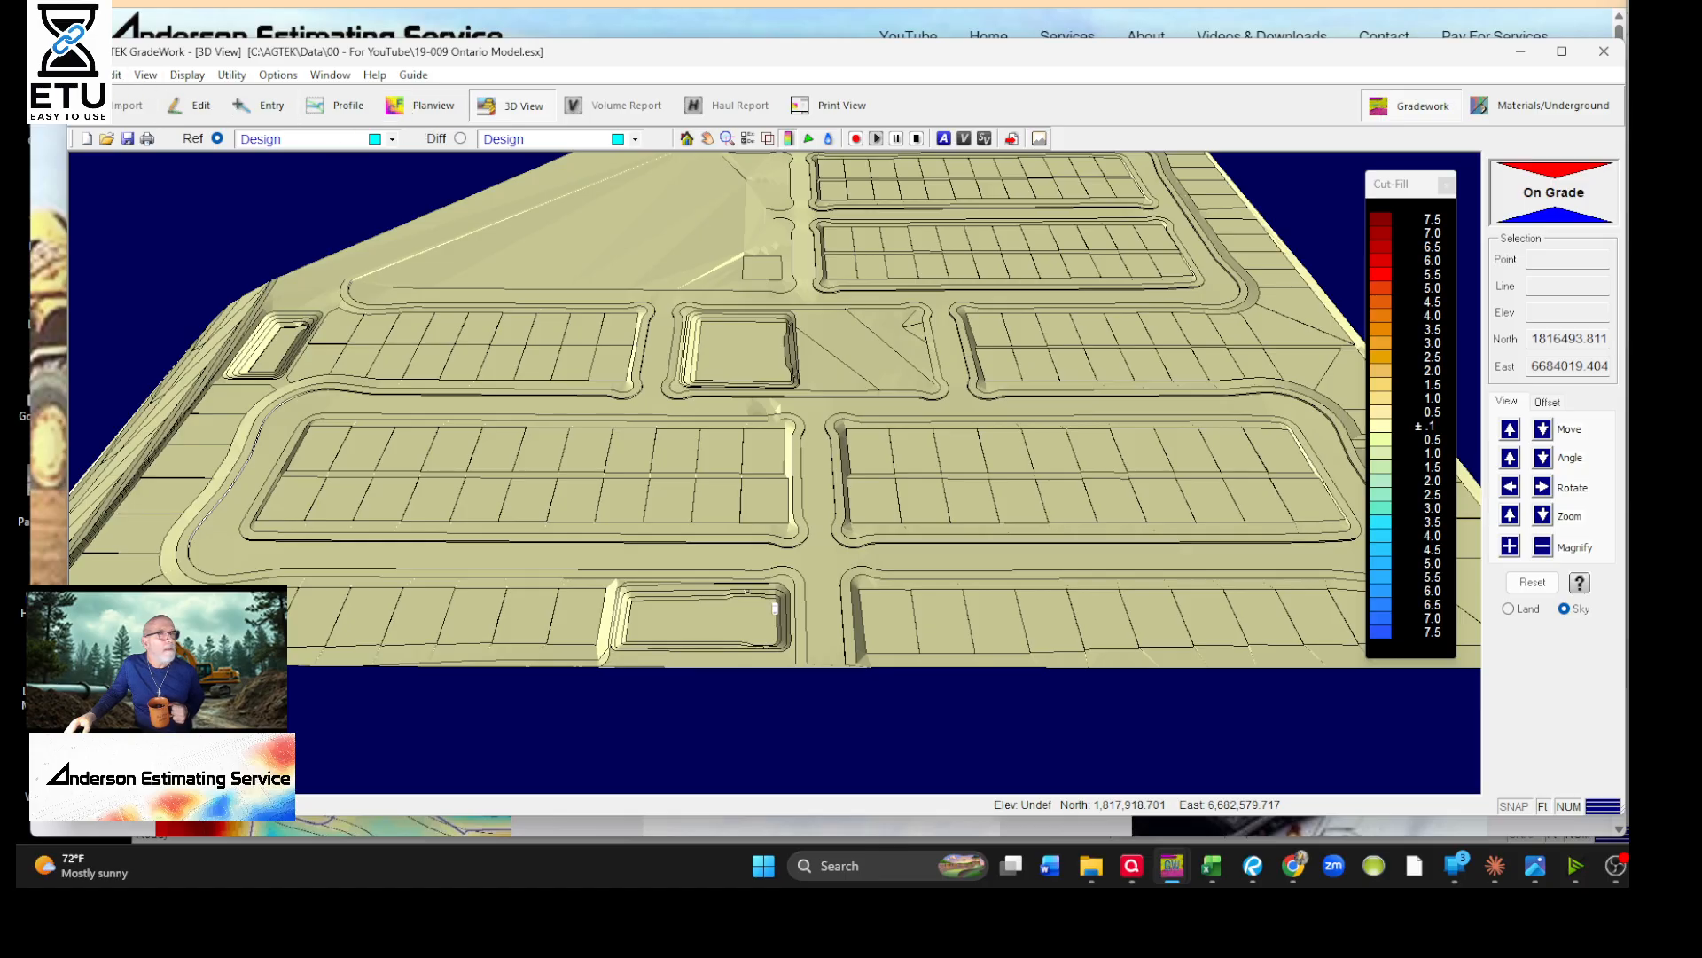
# Open the recent file 19-009 Ontario Model - Export.esx in a separate Gradework window
pyautogui.click(116, 74)
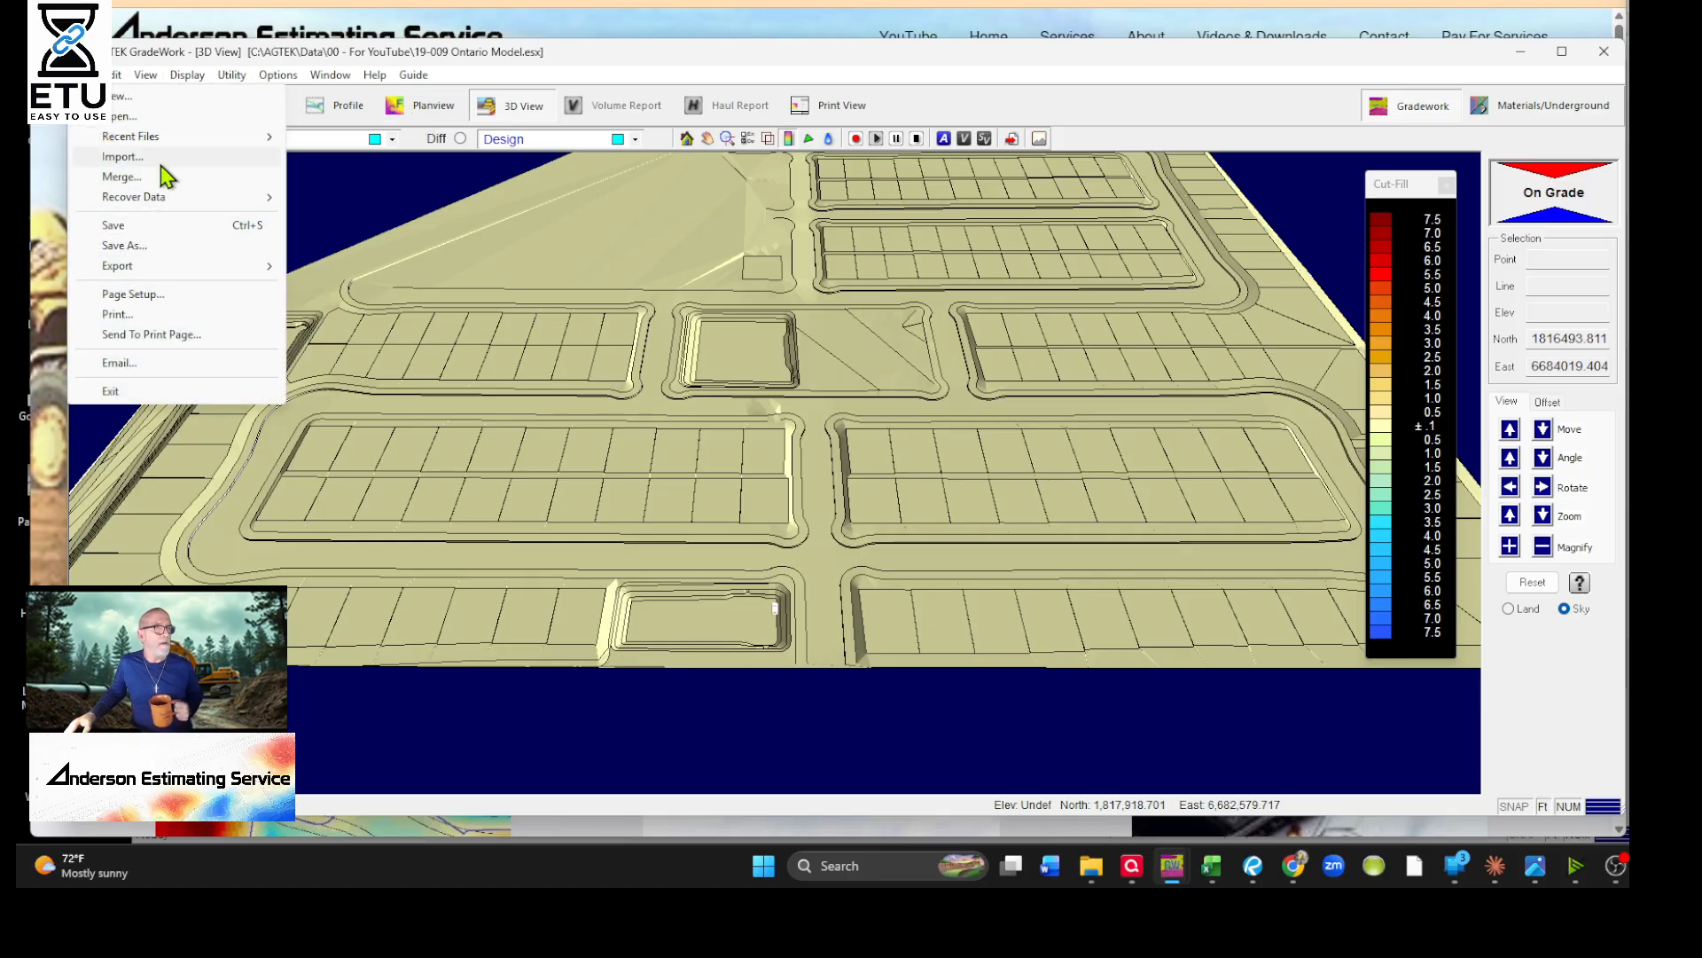
pyautogui.moveTo(159, 138)
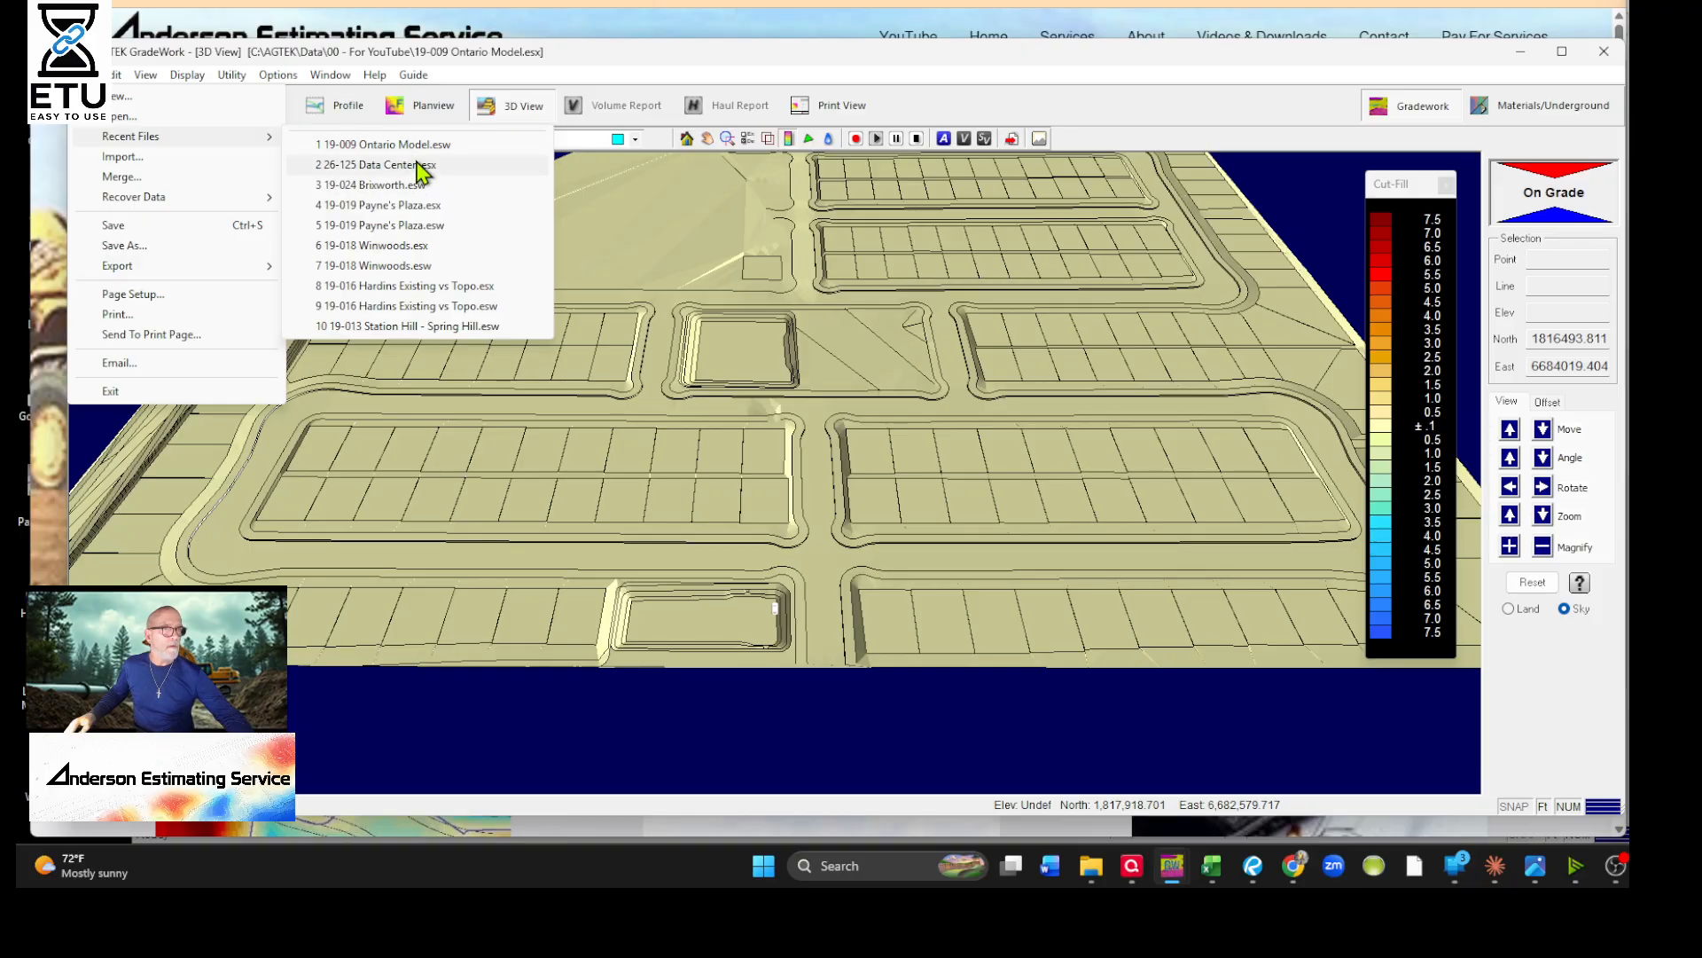
pyautogui.rightClick(1172, 865)
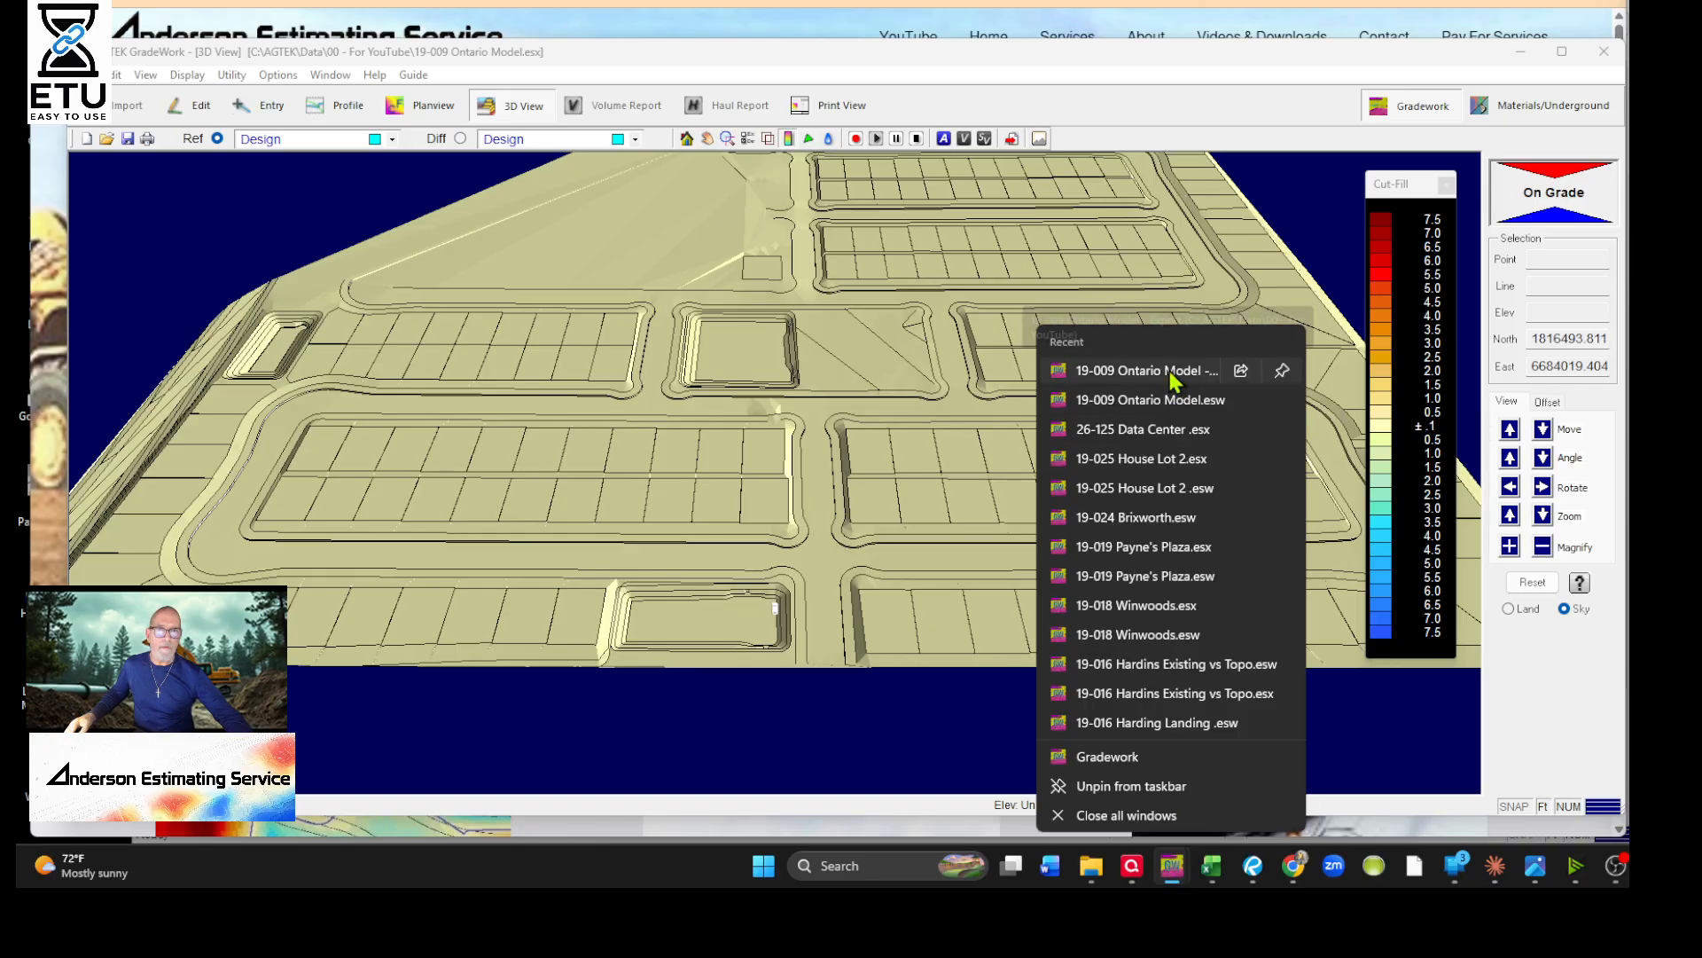
pyautogui.click(1168, 371)
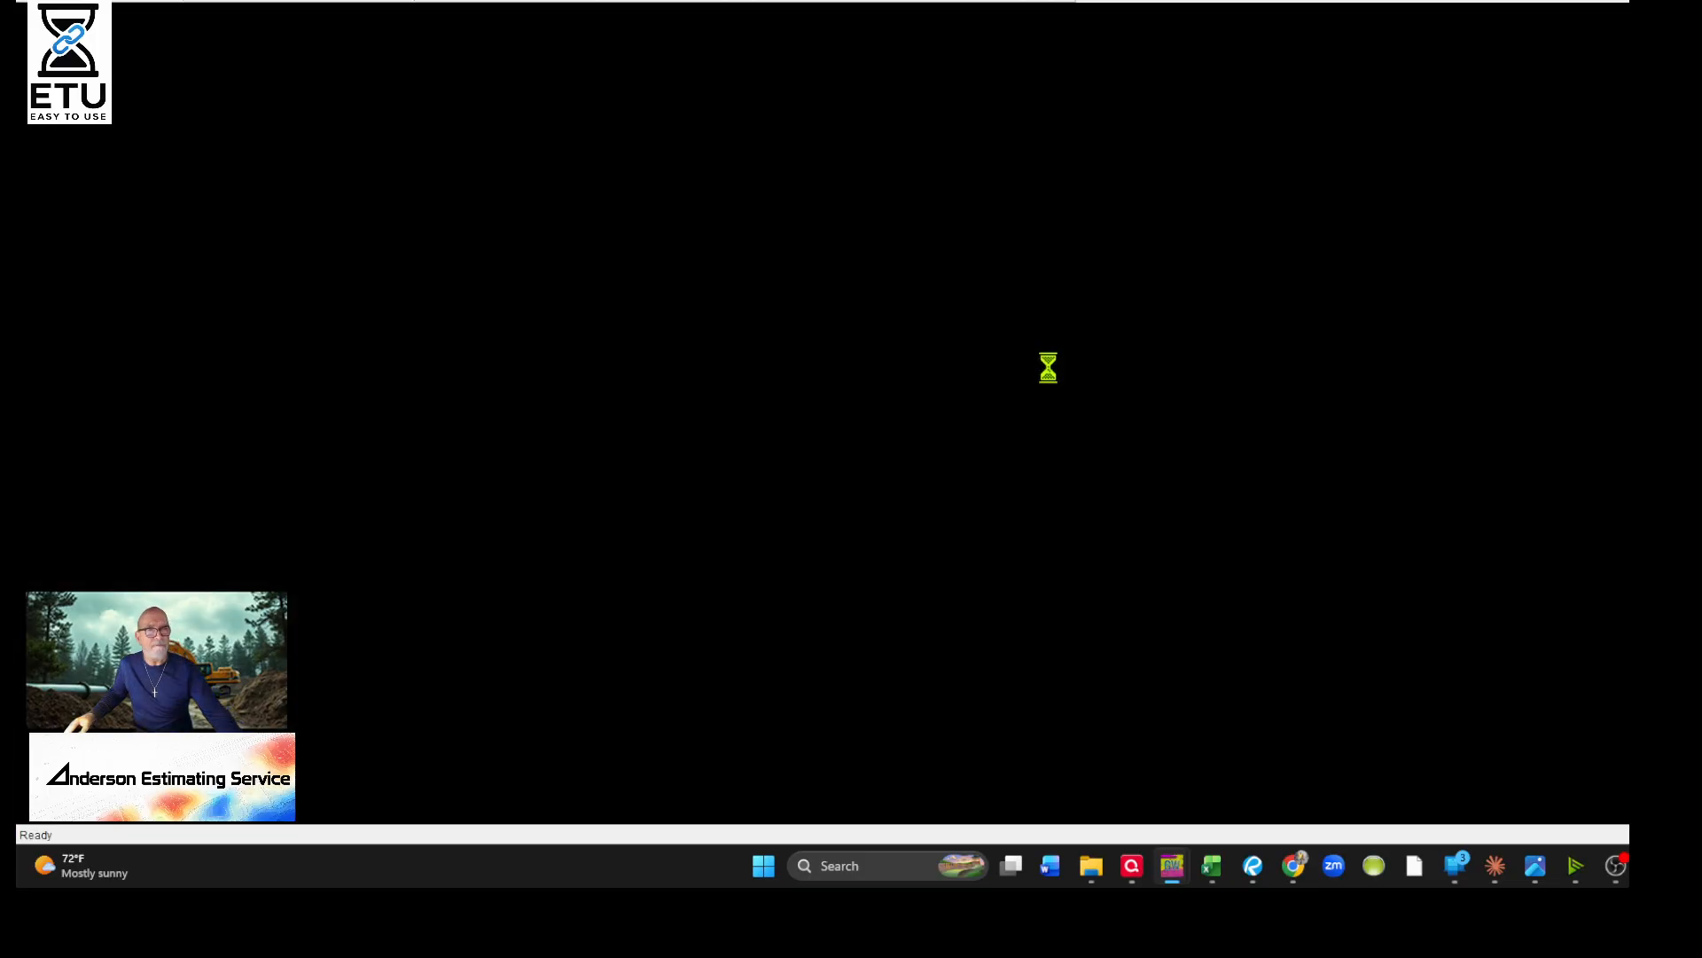
# Move and resize the 19-009 Ontario Model - Export window to fit the screen, with the site plan centered in it
pyautogui.moveTo(1192, 2); pyautogui.dragTo(934, 31)
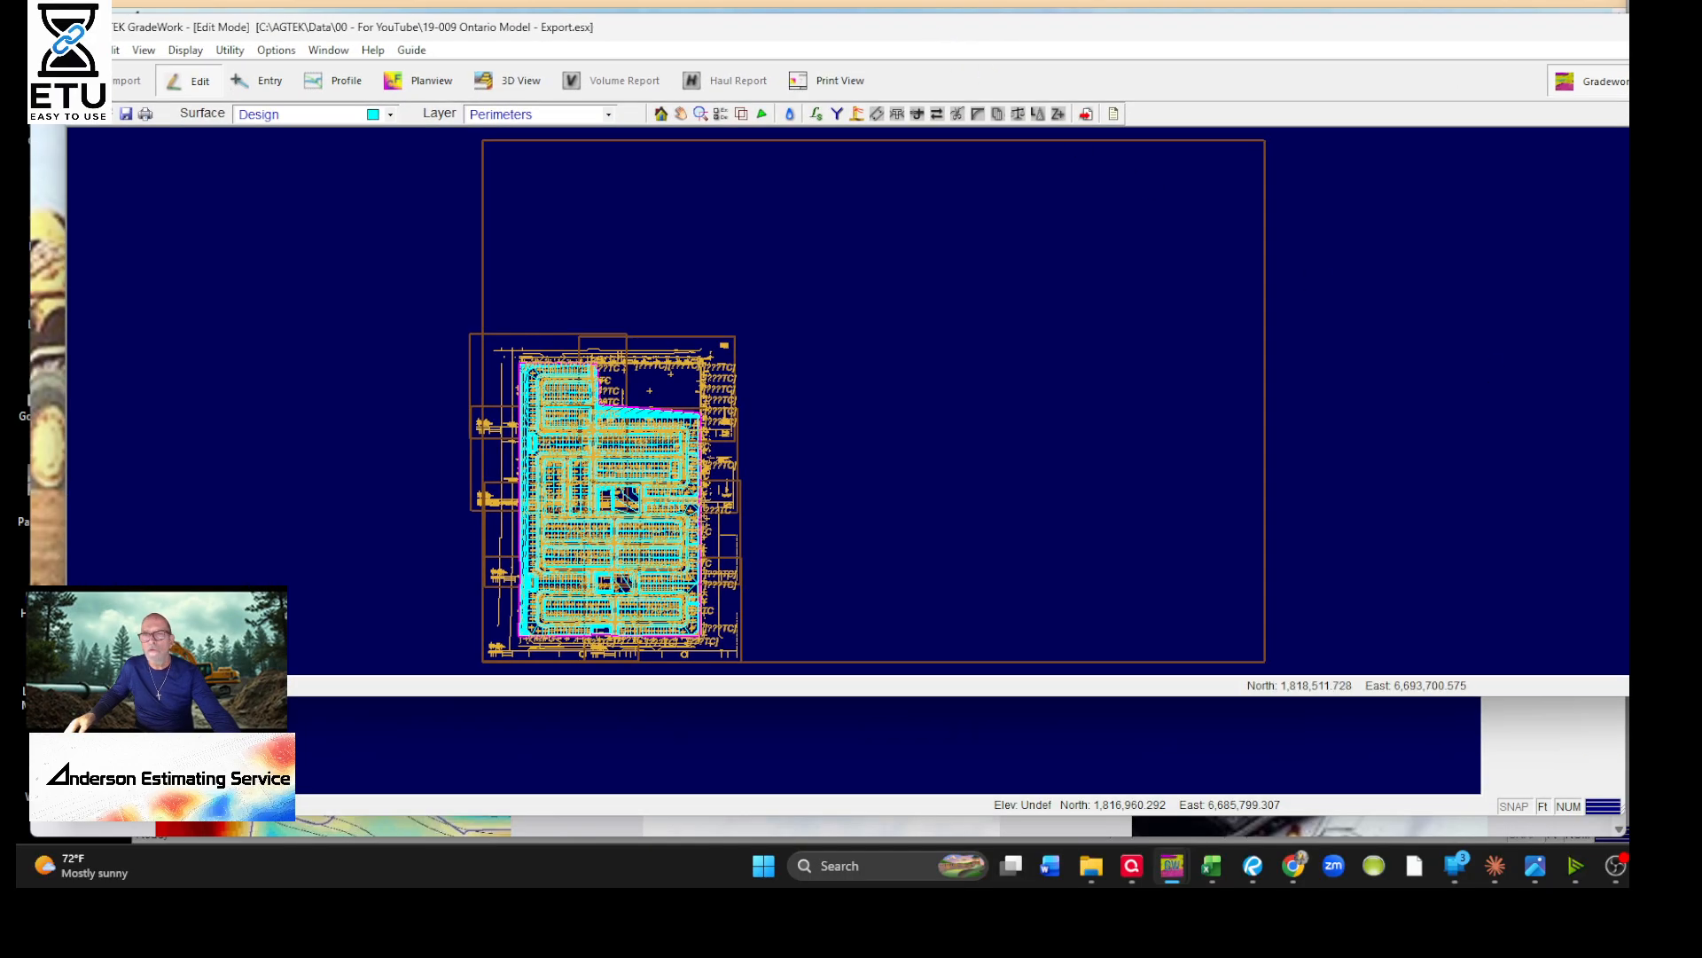
pyautogui.moveTo(1701, 319)
pyautogui.mouseDown()
pyautogui.moveTo(1523, 319)
pyautogui.moveTo(1592, 318)
pyautogui.mouseUp()
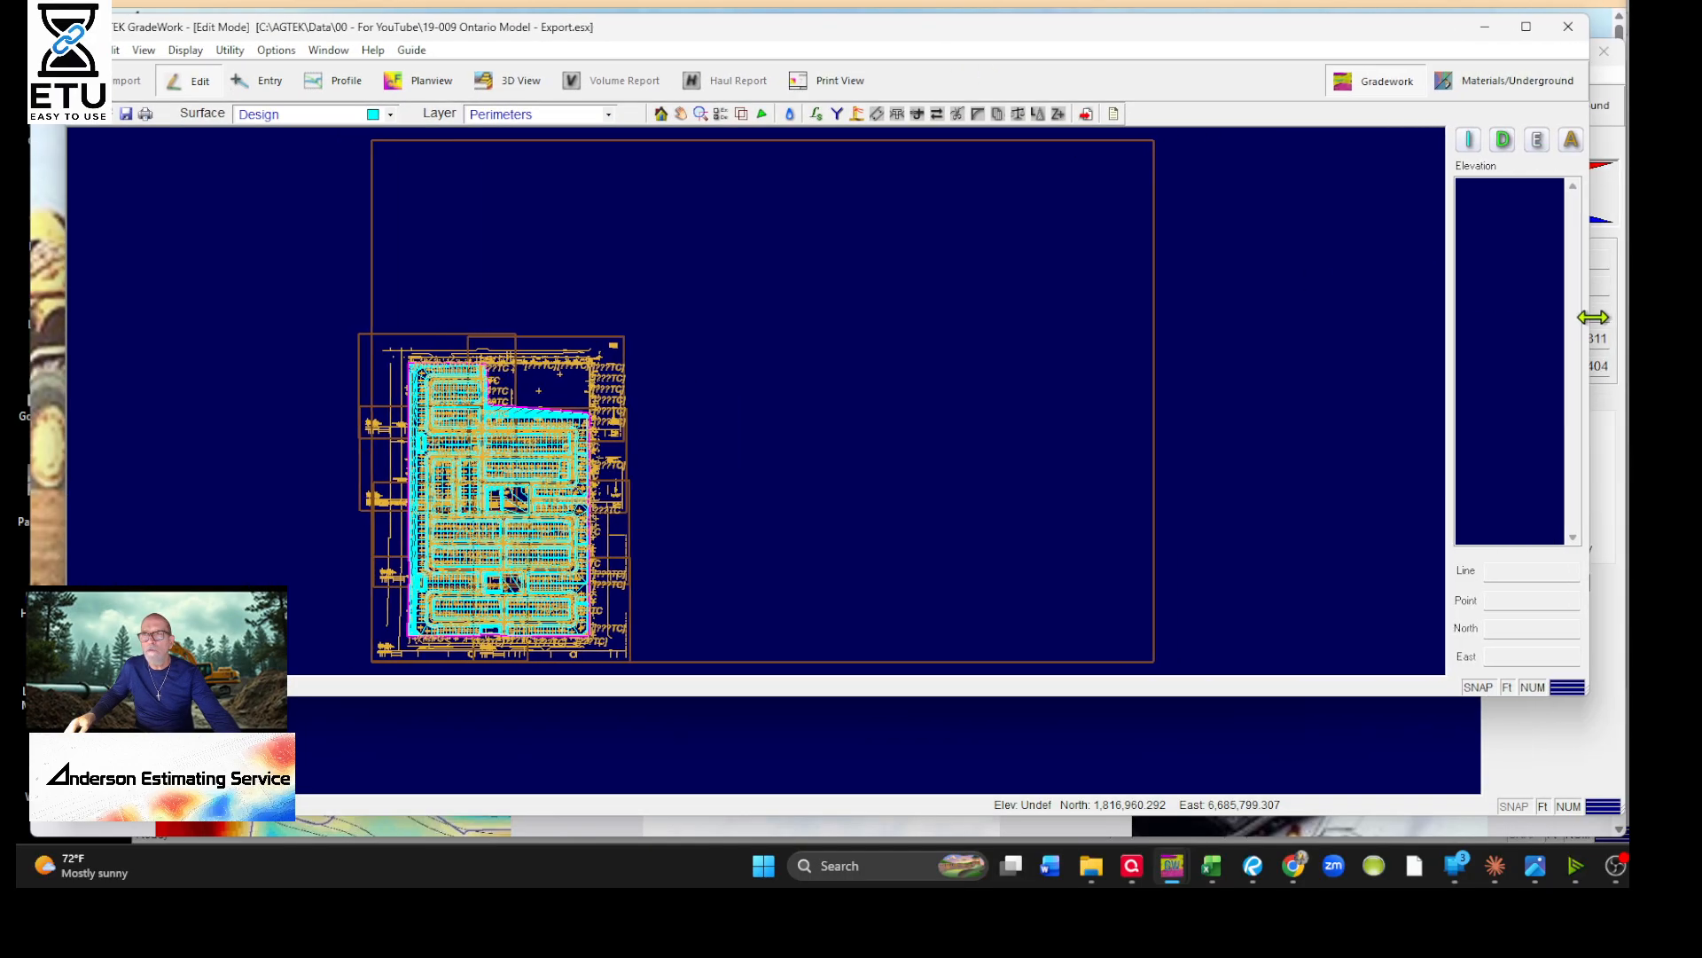
pyautogui.moveTo(1147, 695)
pyautogui.mouseDown()
pyautogui.moveTo(1147, 760)
pyautogui.moveTo(1182, 826)
pyautogui.mouseUp()
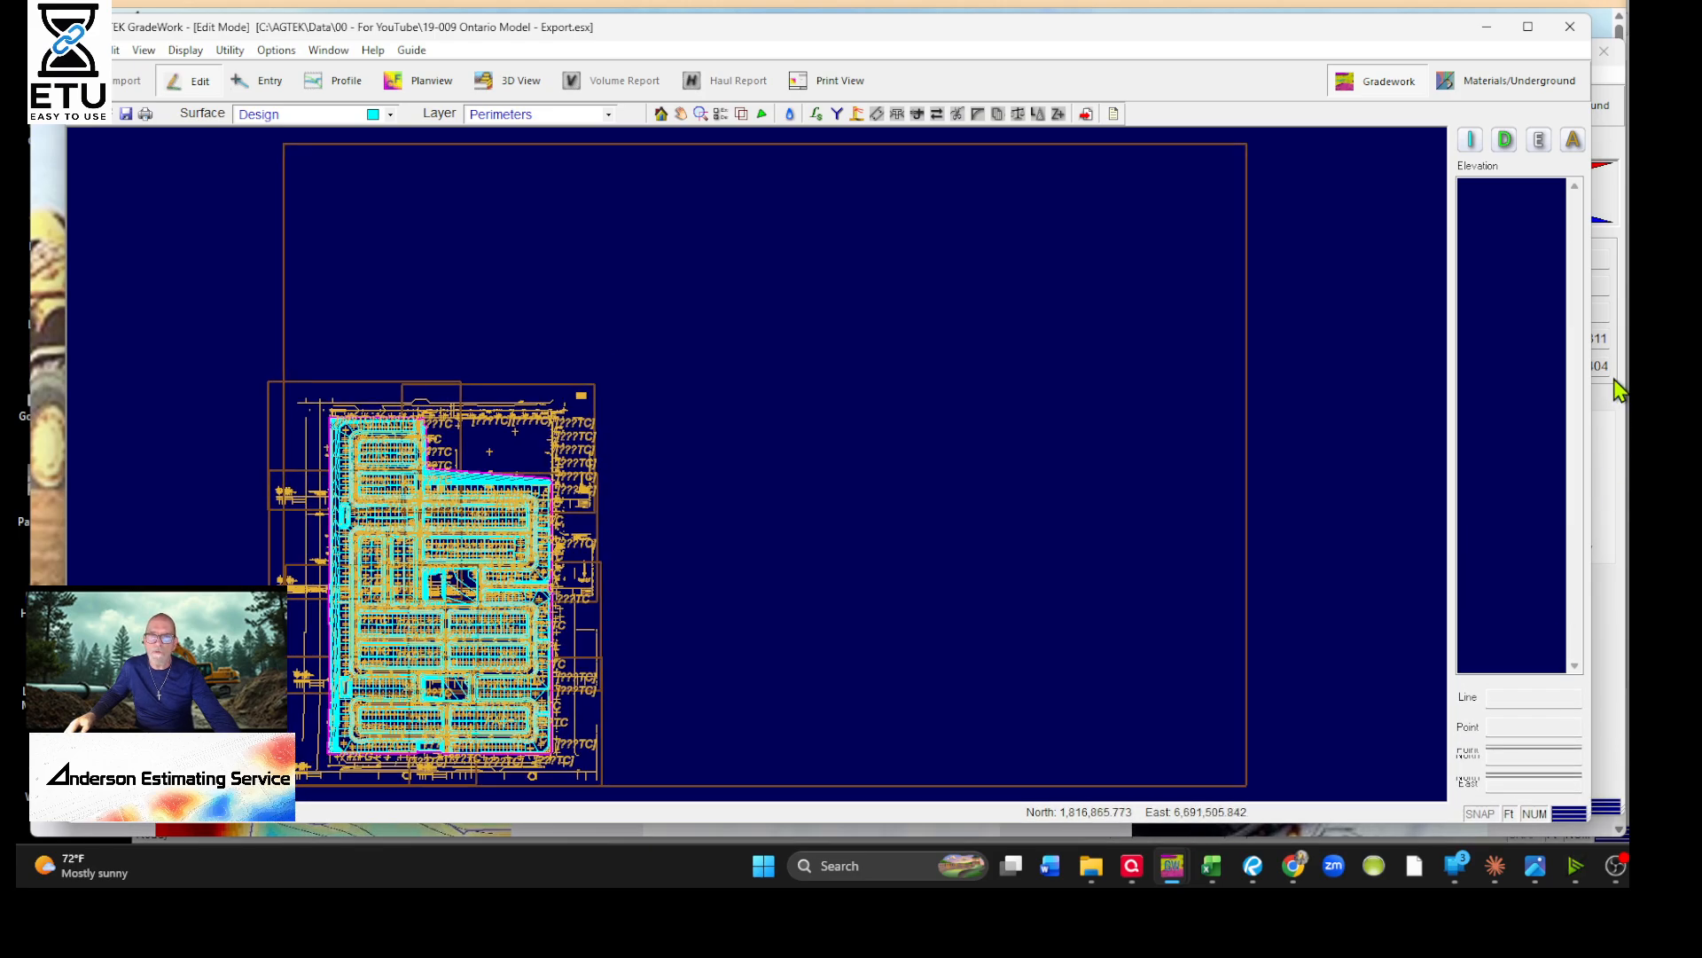
pyautogui.moveTo(1595, 282); pyautogui.dragTo(1612, 280)
pyautogui.moveTo(945, 503); pyautogui.dragTo(1124, 412)
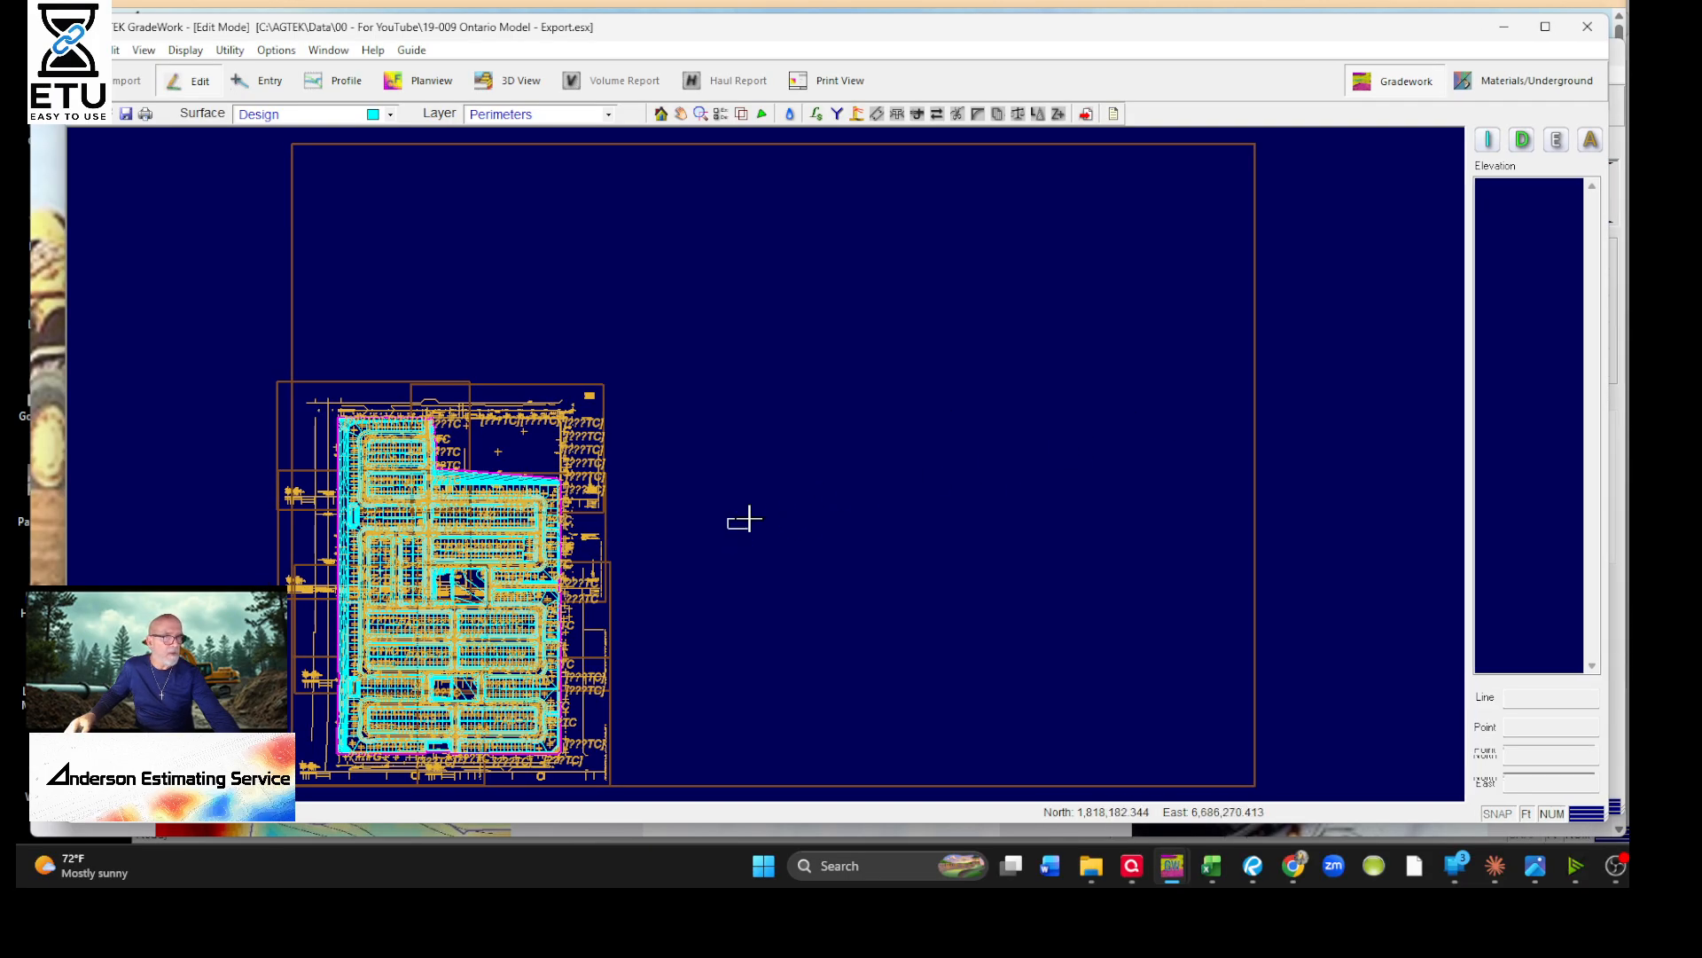
pyautogui.moveTo(665, 591); pyautogui.dragTo(684, 593)
pyautogui.moveTo(1102, 440); pyautogui.dragTo(1029, 531)
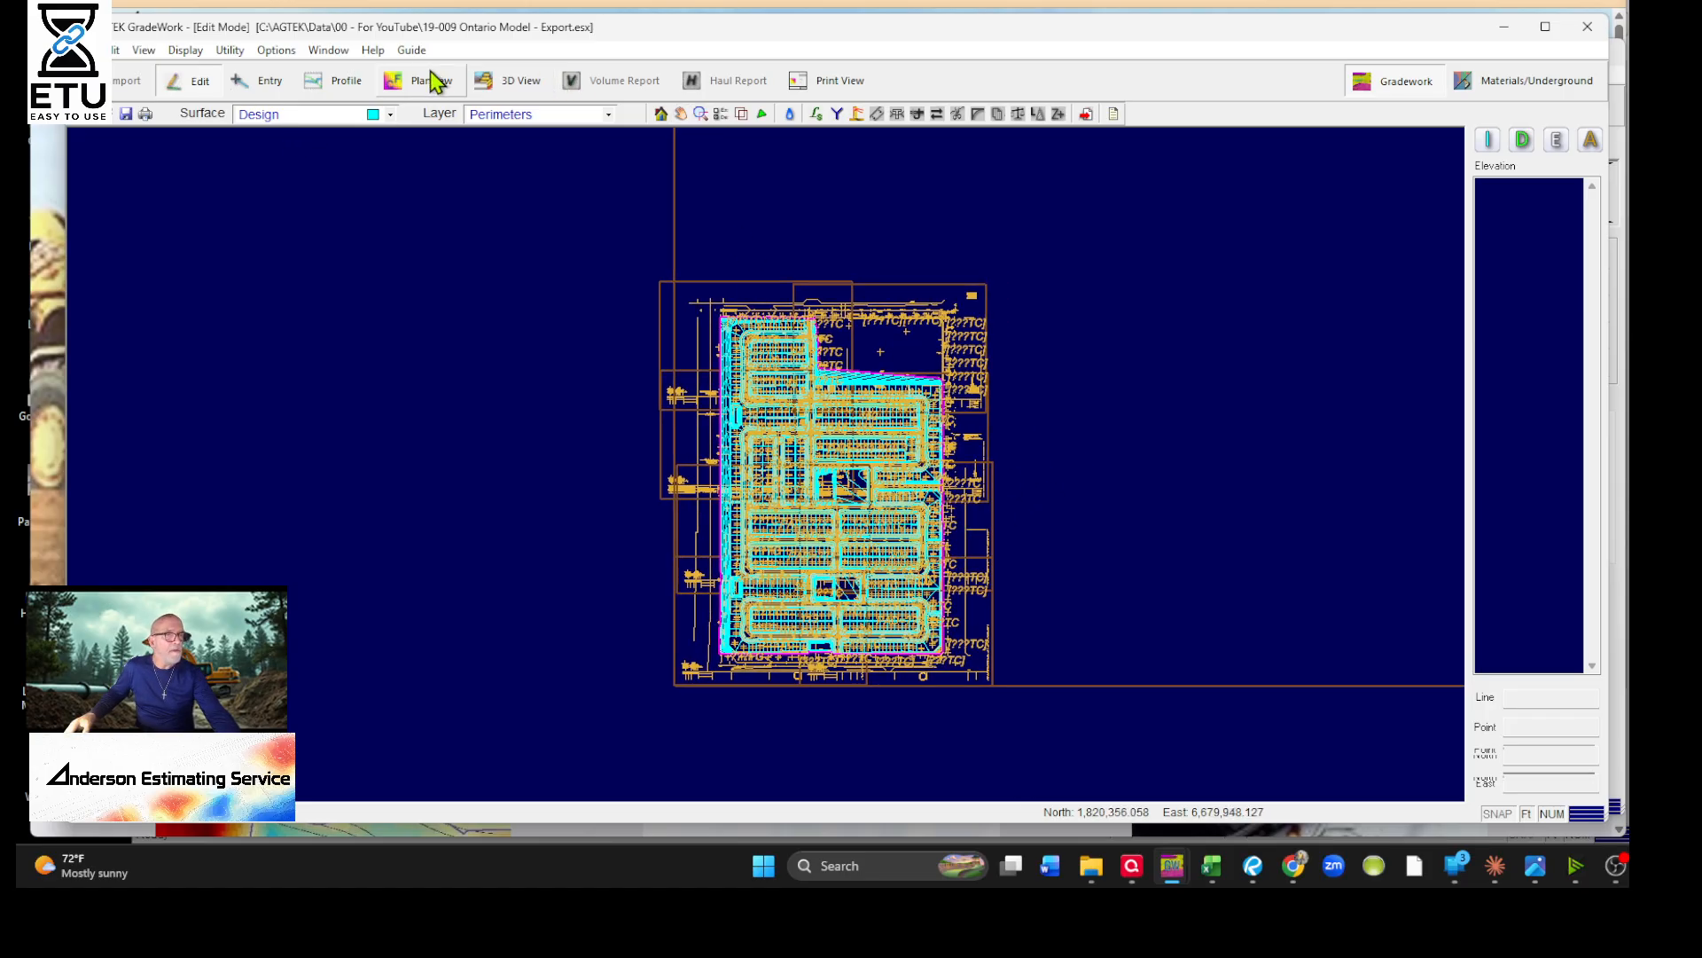
# Open the 3D view of the export model with Design as reference surface and look down on the street and lot grading
pyautogui.click(504, 82)
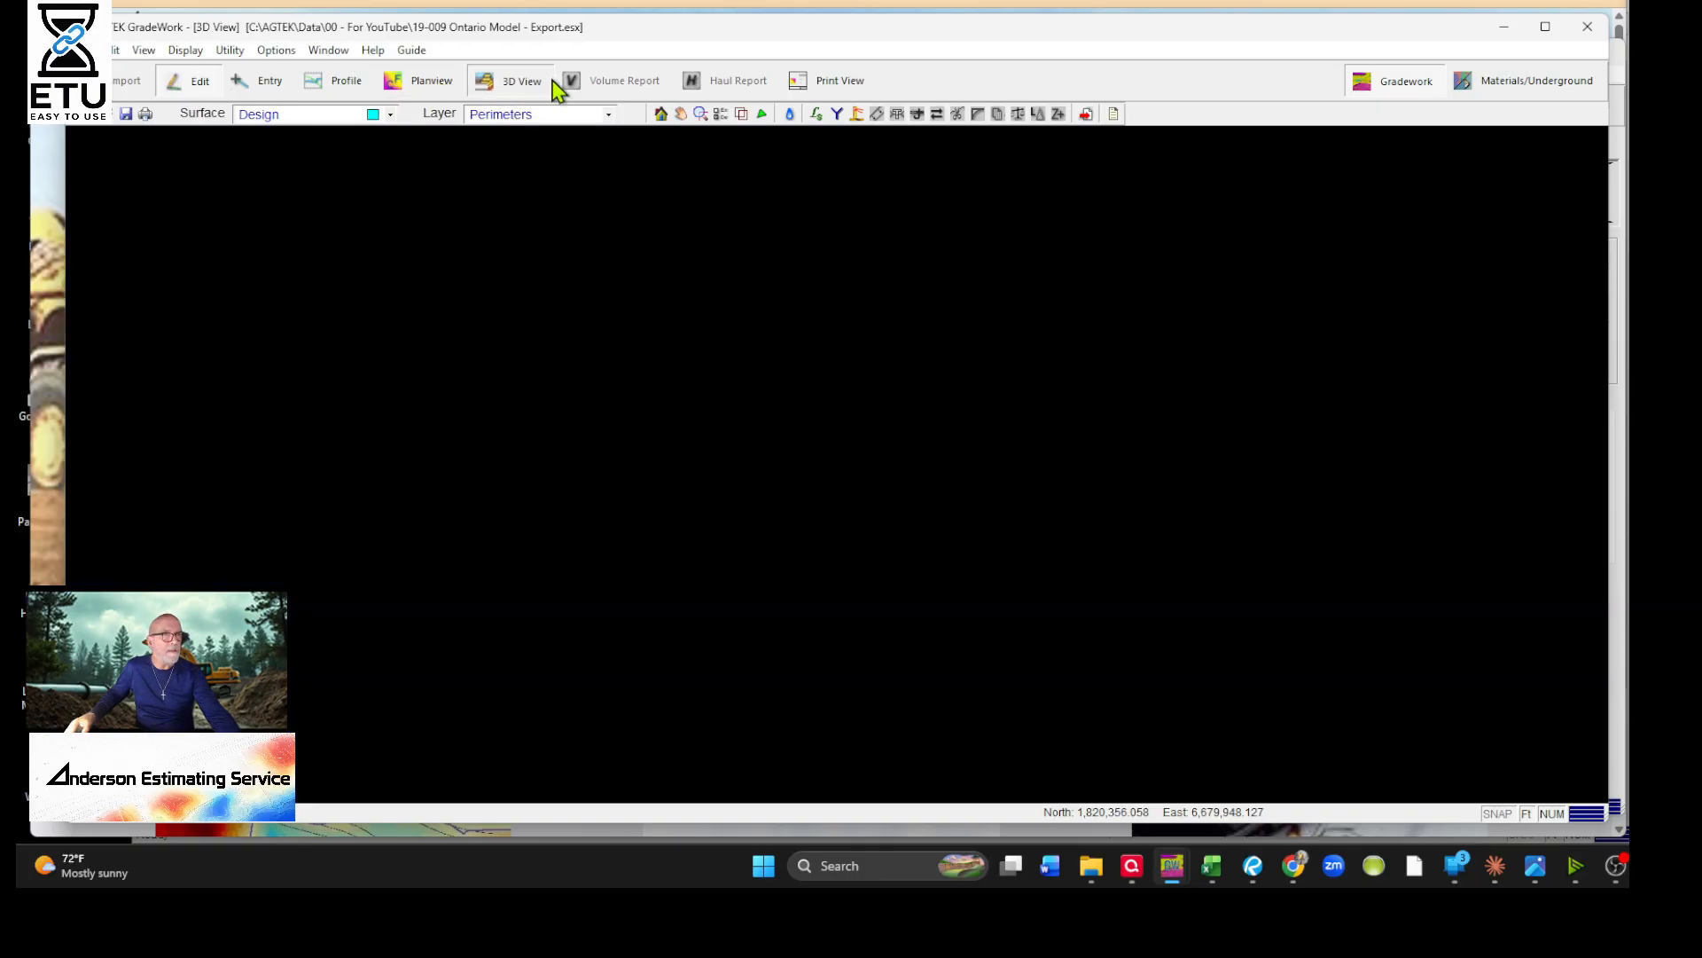
pyautogui.click(852, 500)
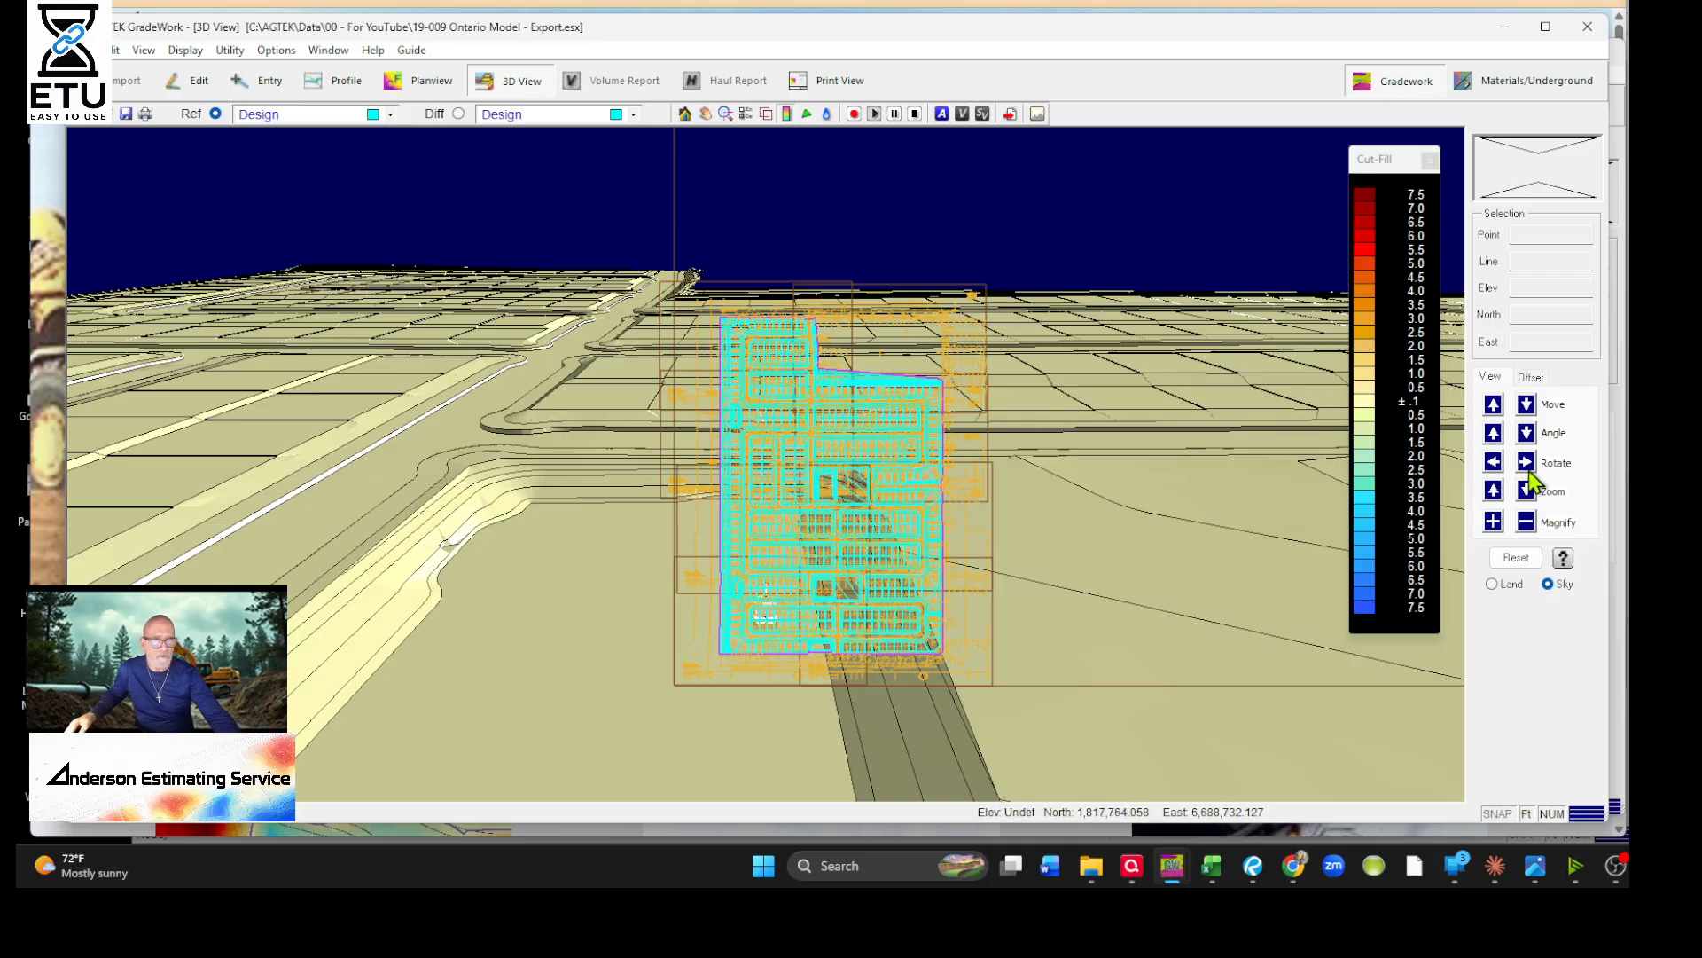
pyautogui.click(1526, 491)
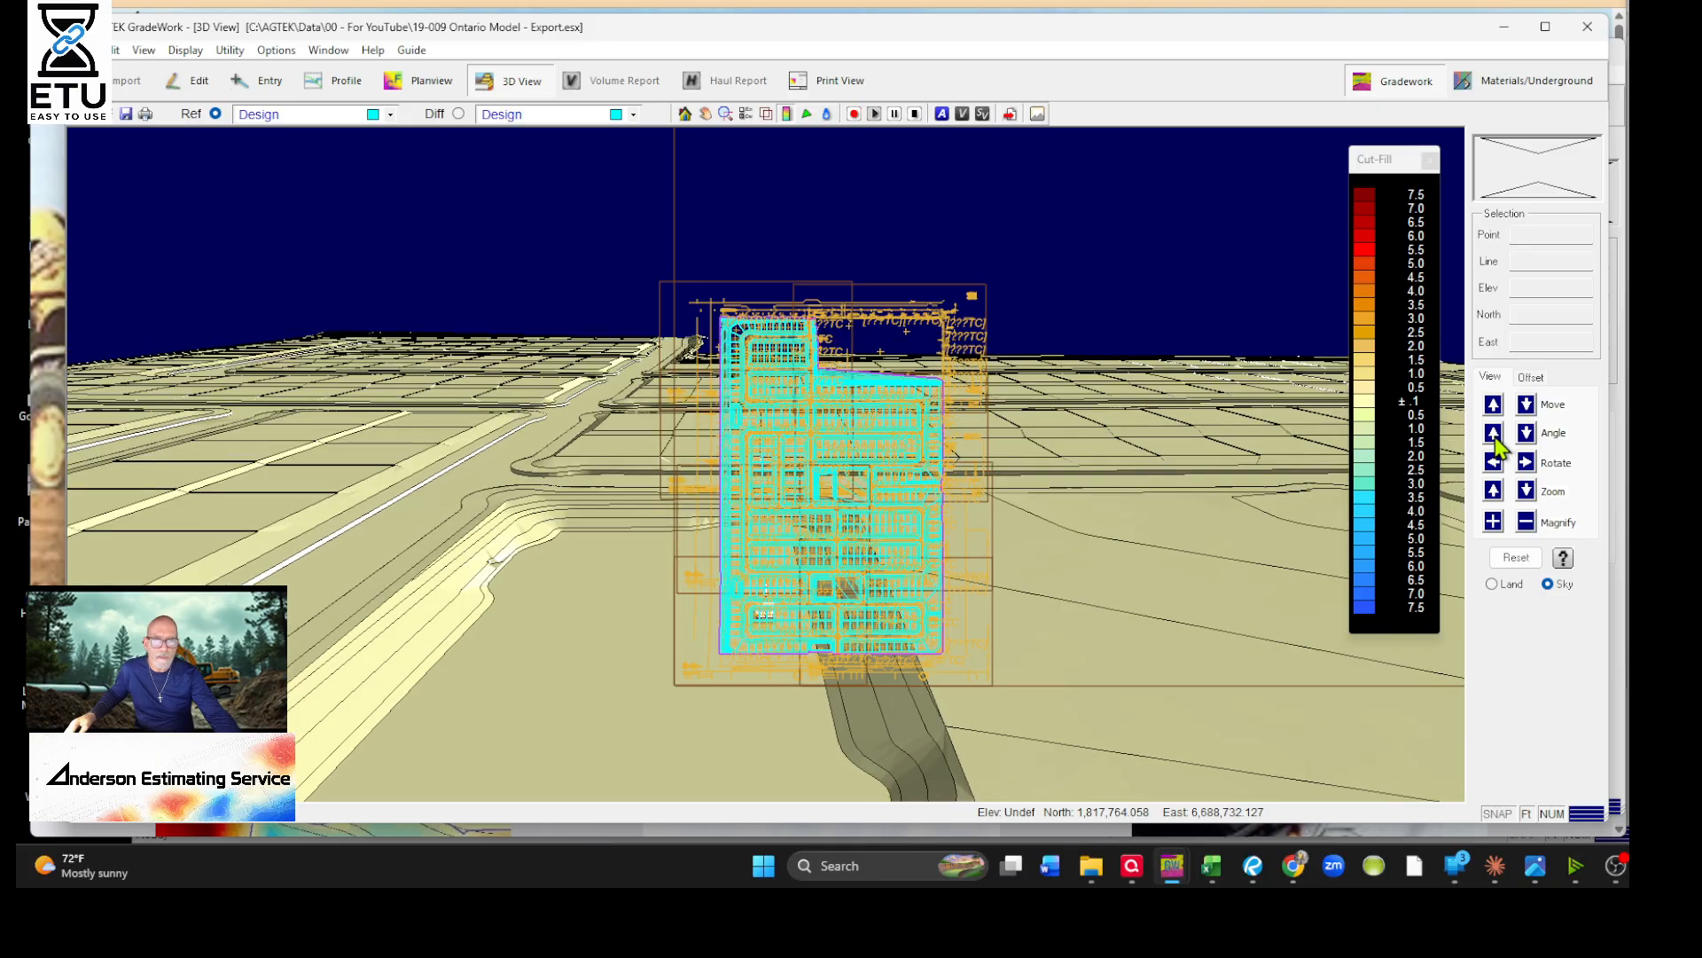
pyautogui.click(1494, 433)
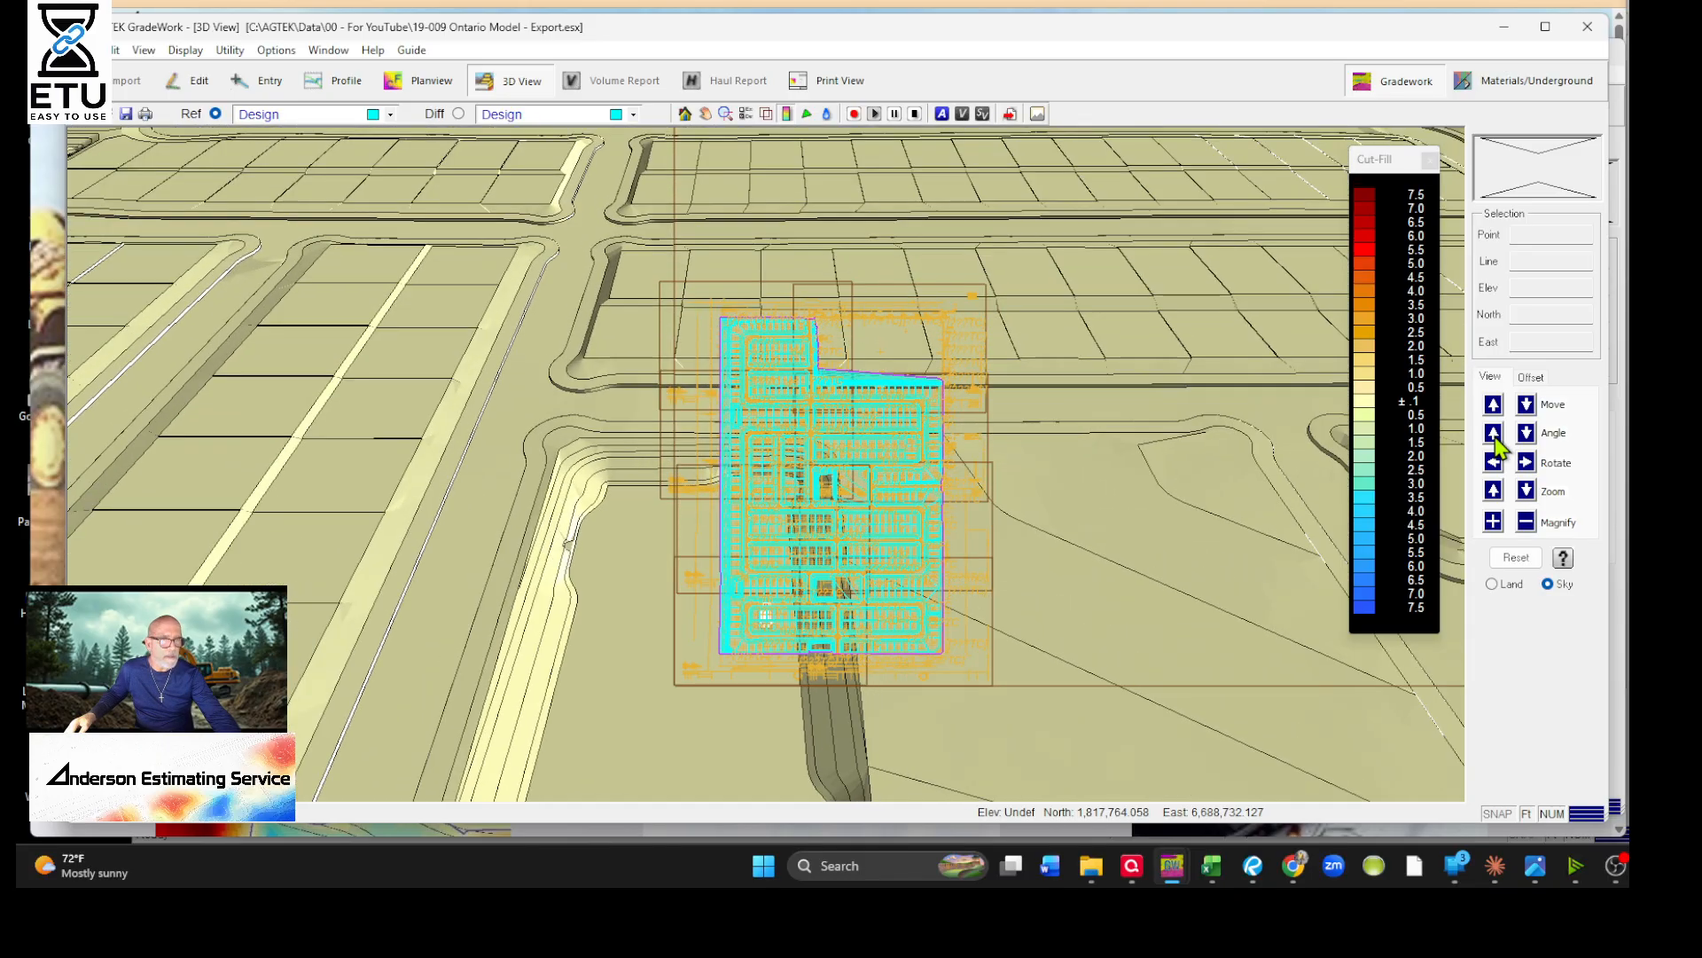
pyautogui.click(1494, 462)
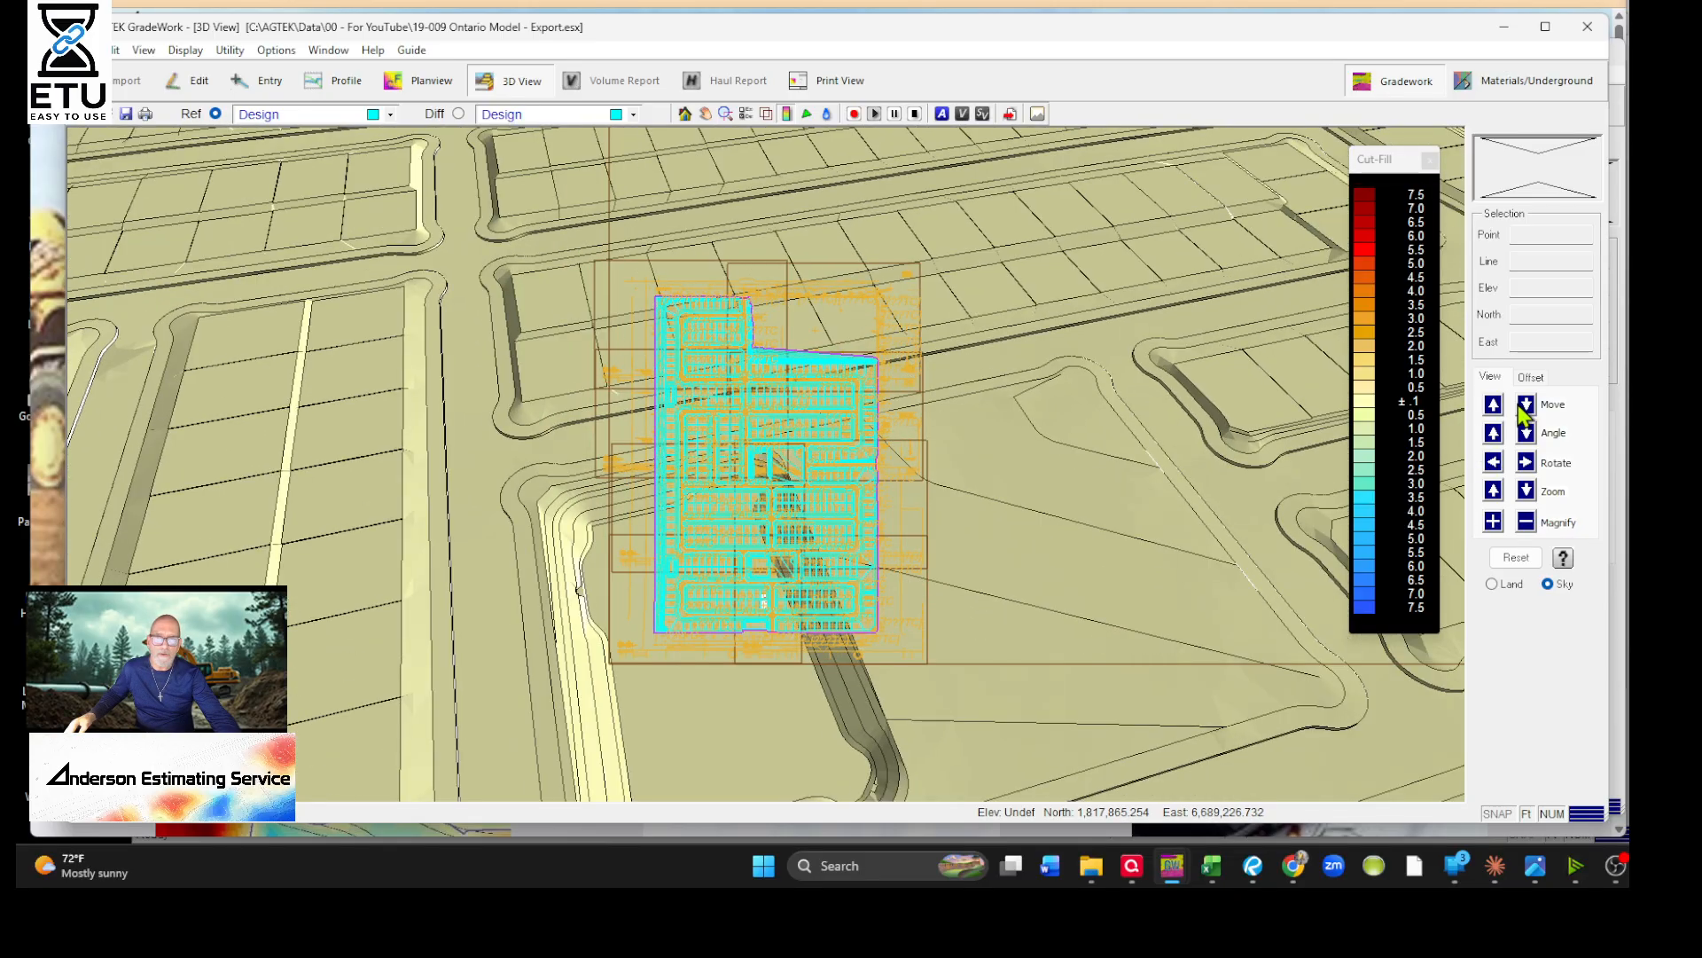
# Examine the export model's streets, lot pads and basins in 3D by travelling across the site and turning around its edge
pyautogui.click(1526, 408)
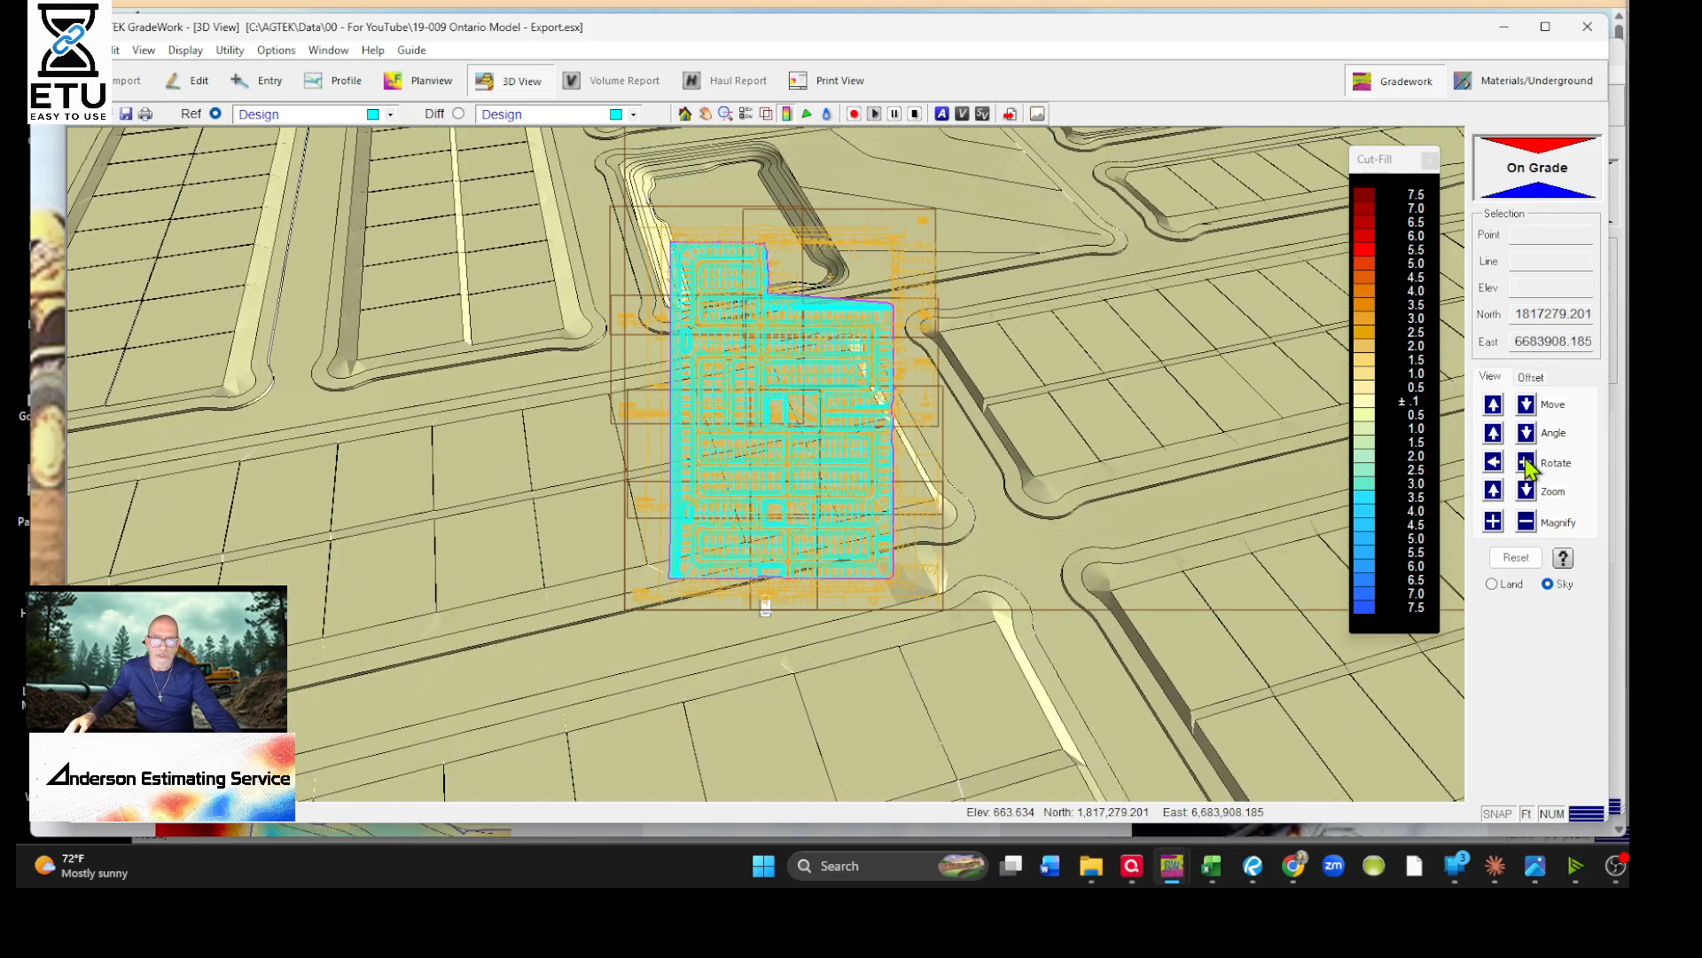
pyautogui.click(1527, 406)
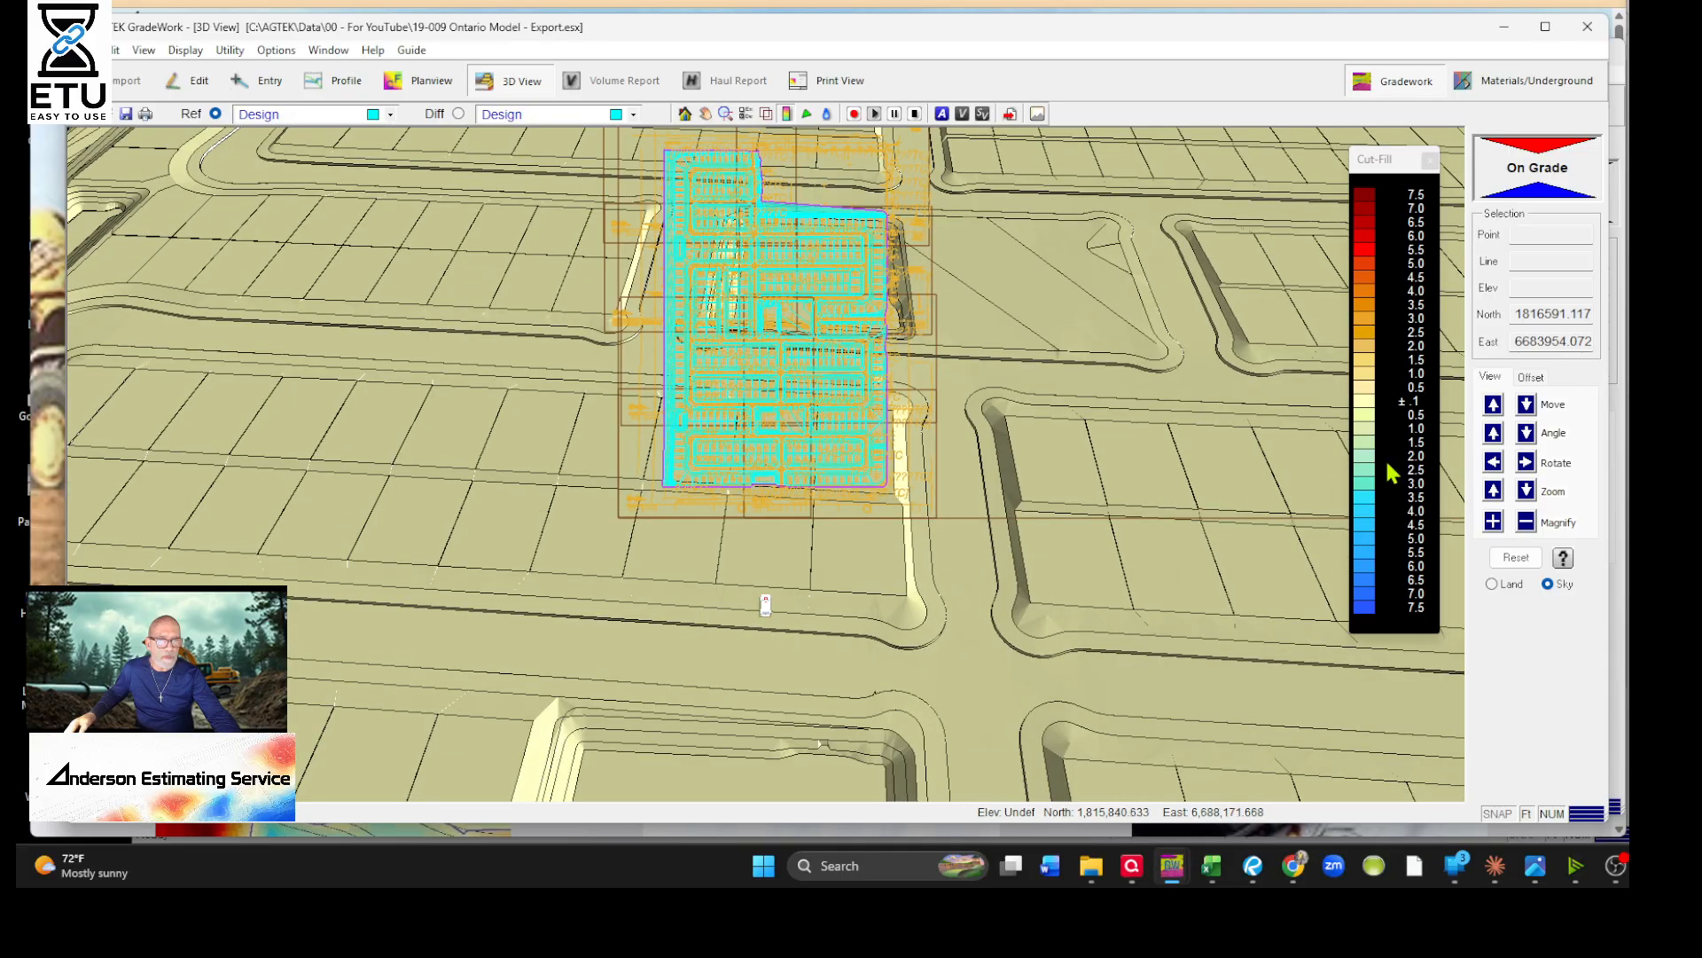
pyautogui.click(1527, 406)
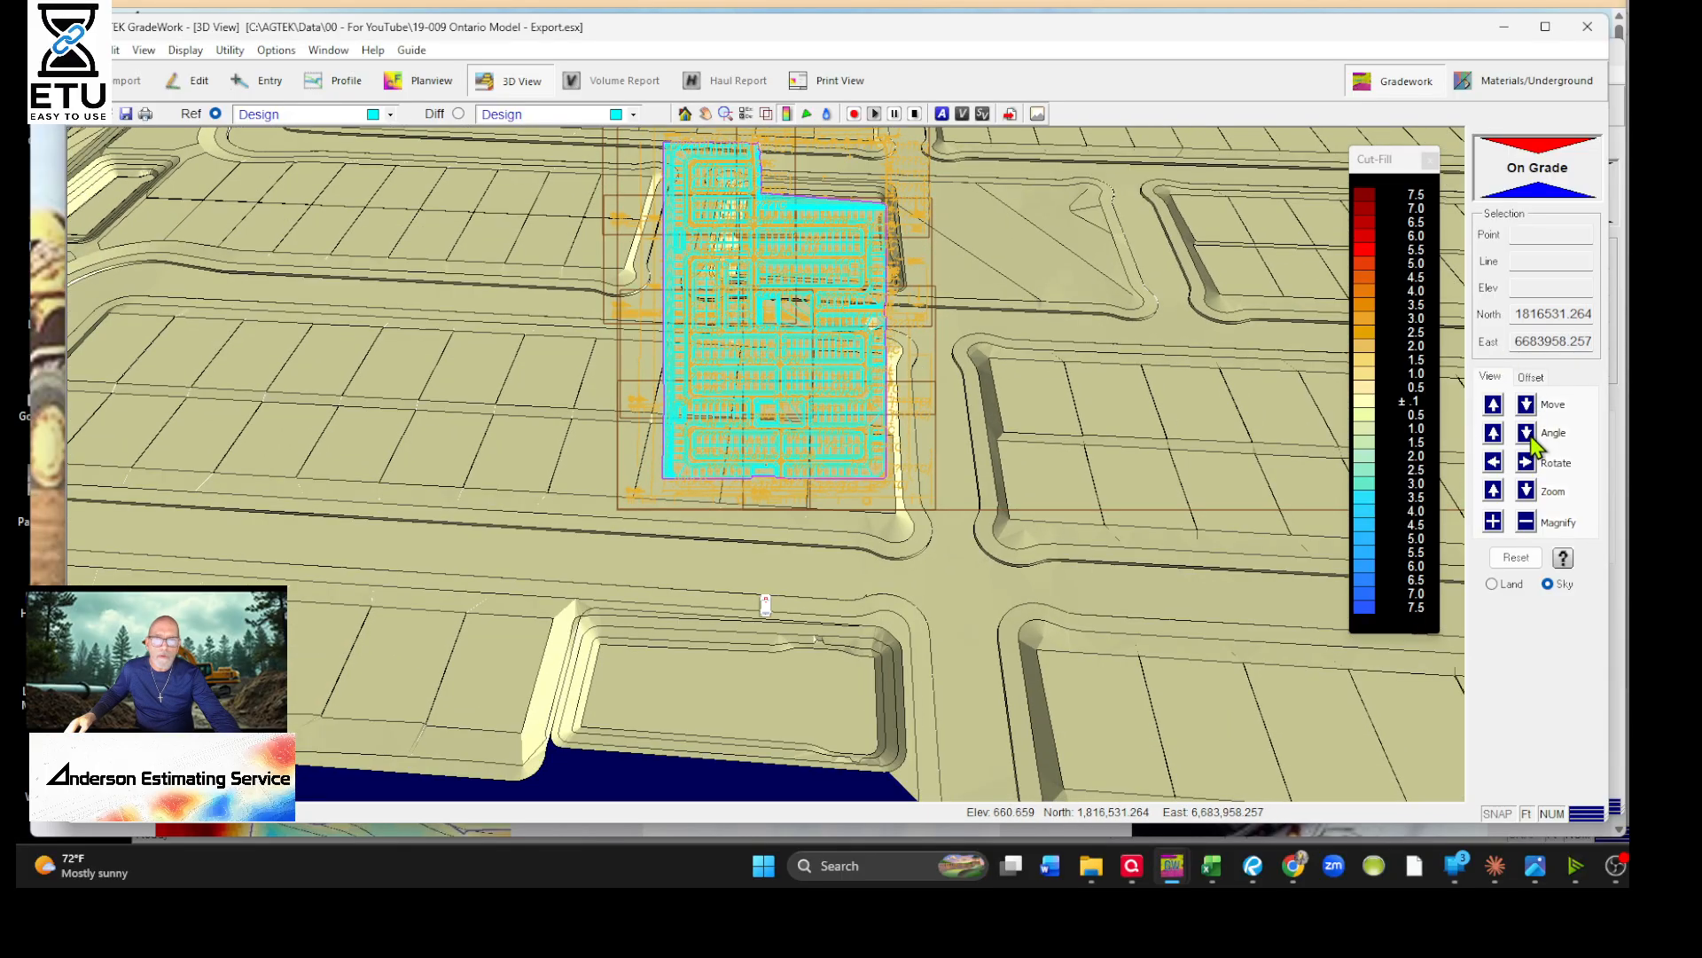
pyautogui.click(1527, 433)
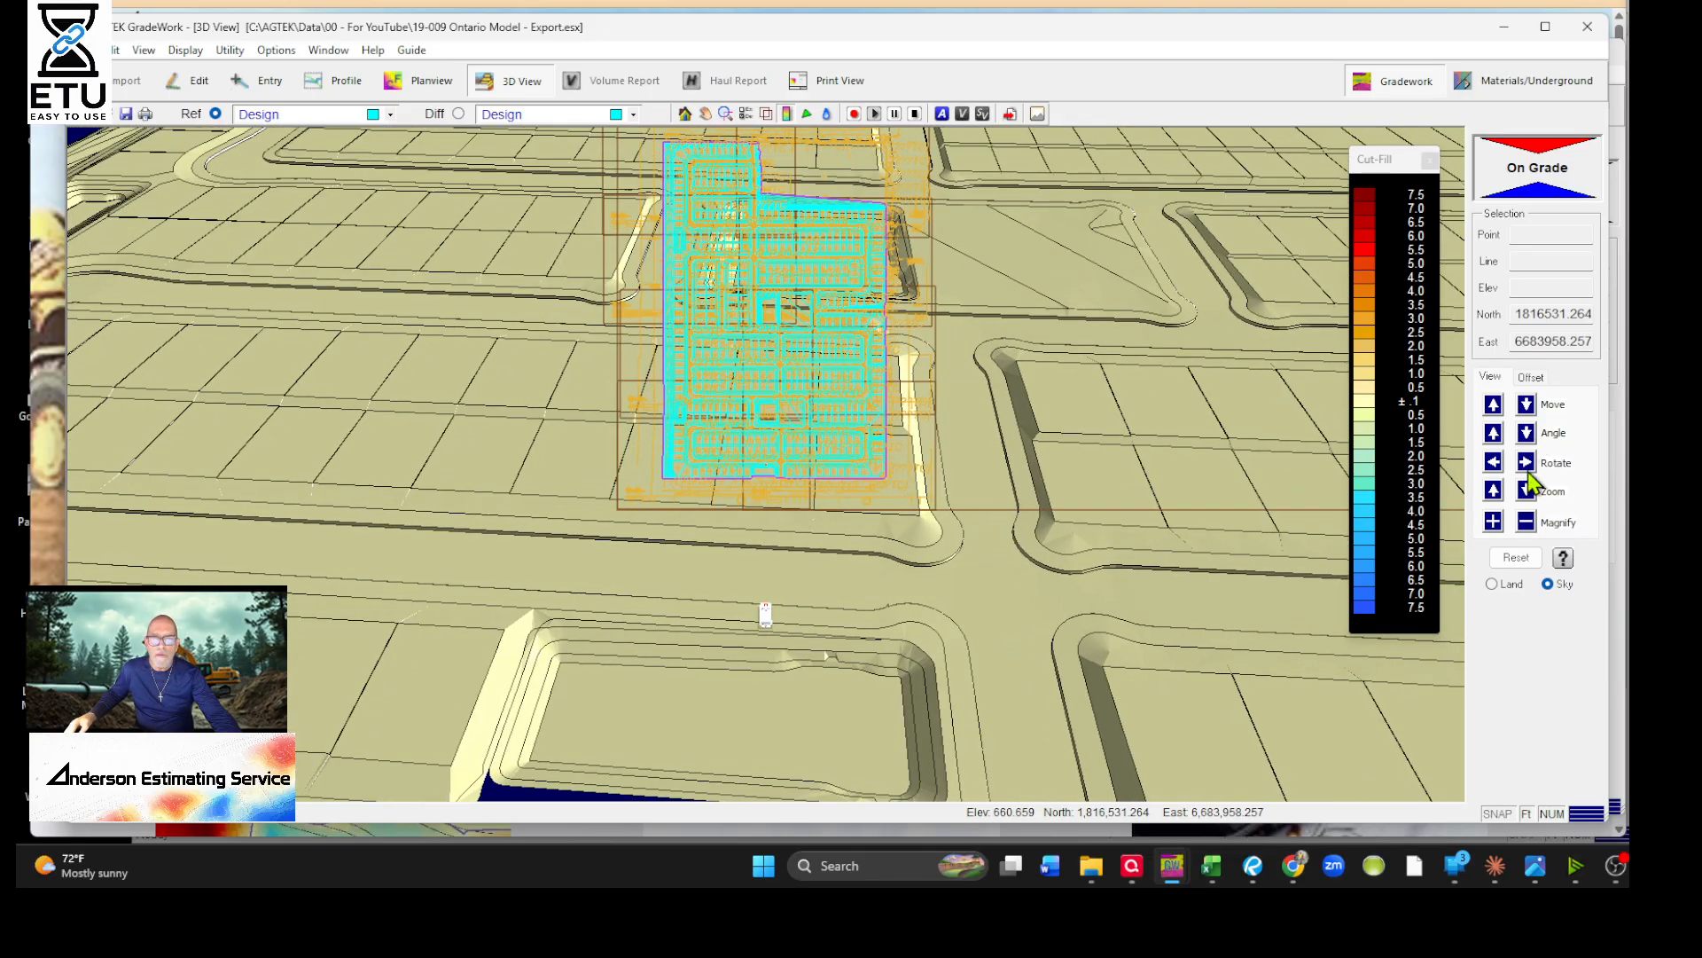
pyautogui.click(1528, 471)
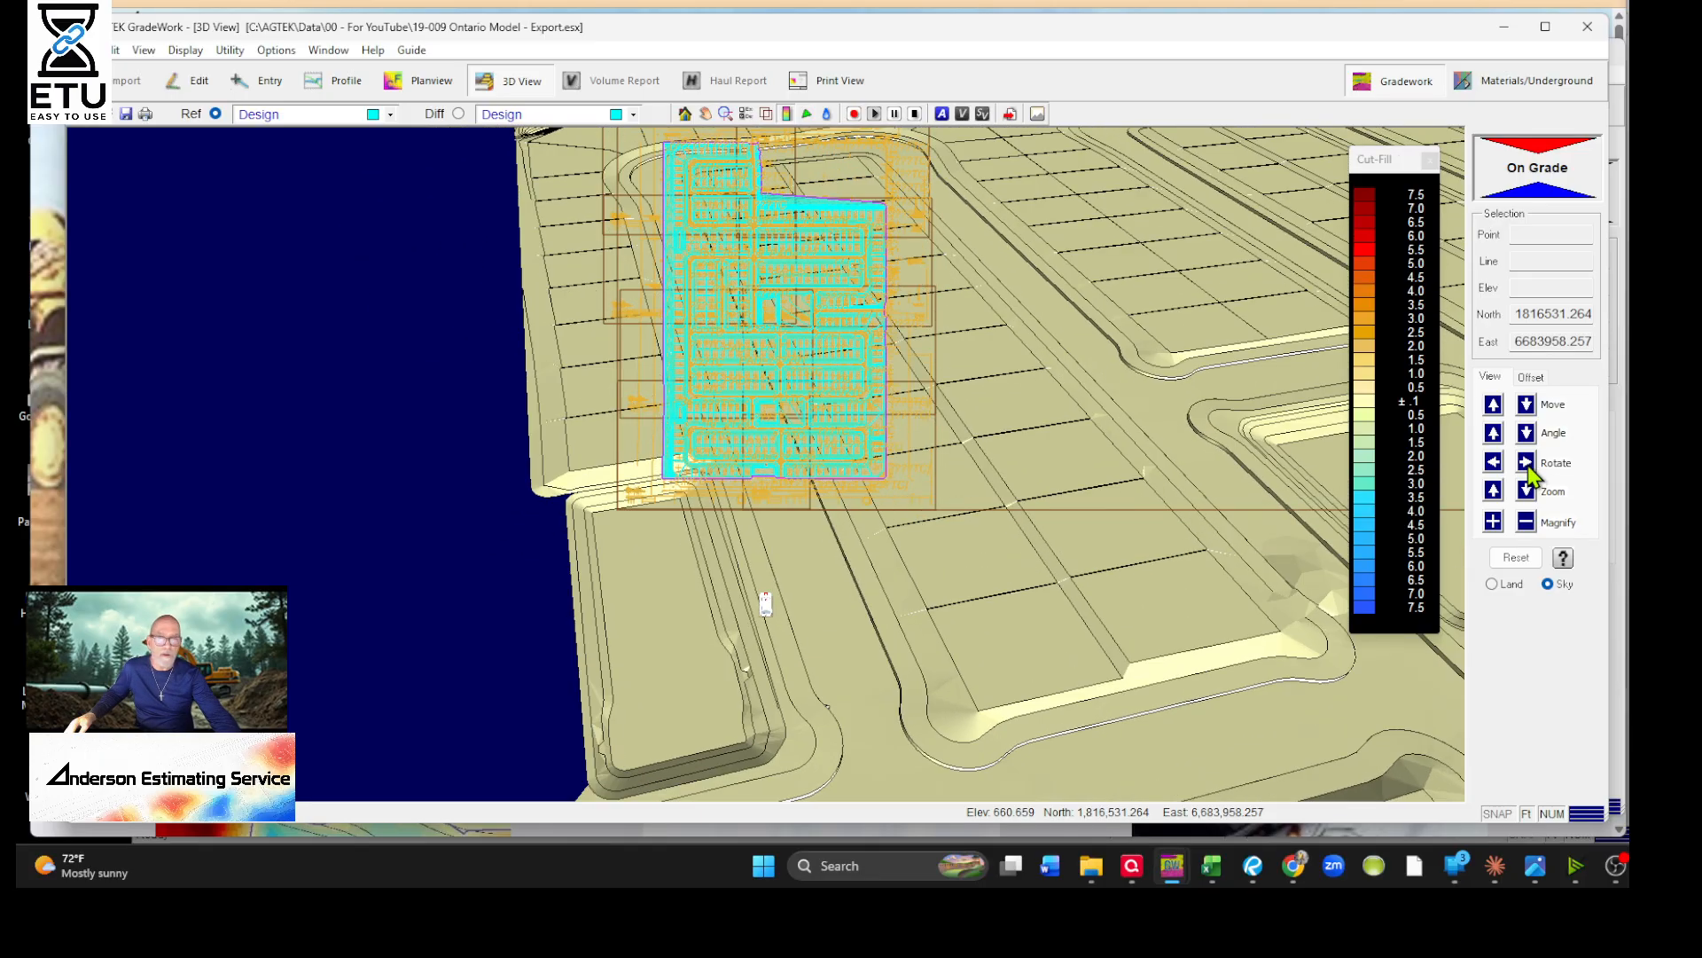
pyautogui.click(1534, 406)
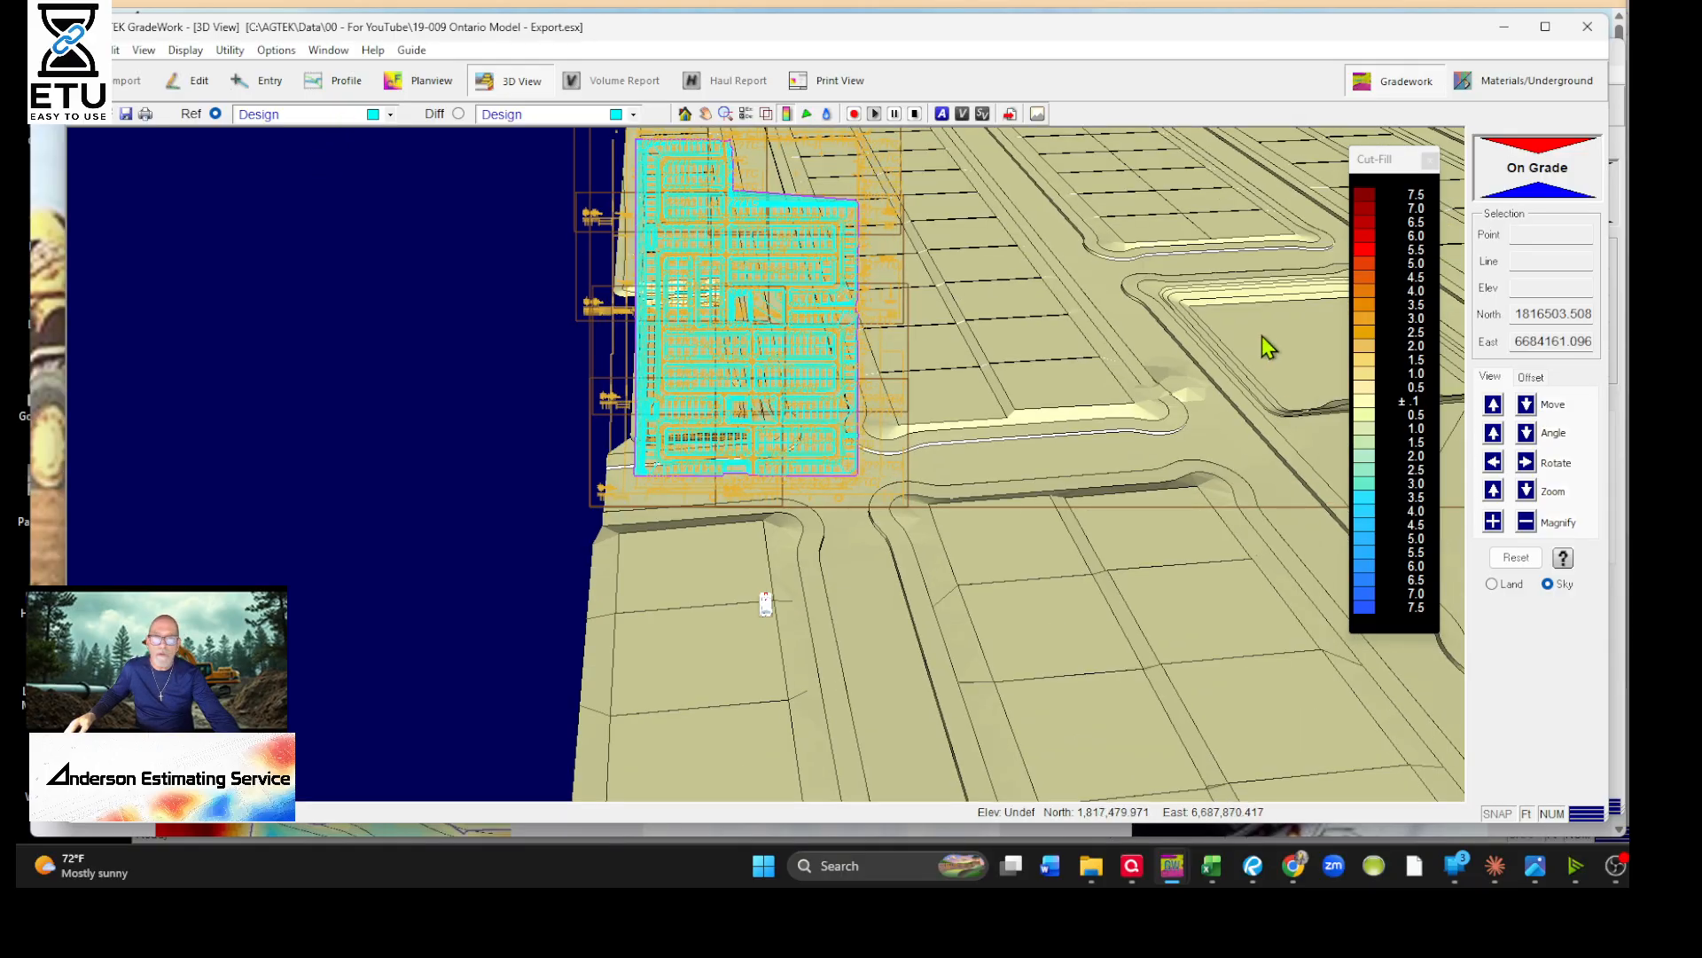
pyautogui.click(1526, 407)
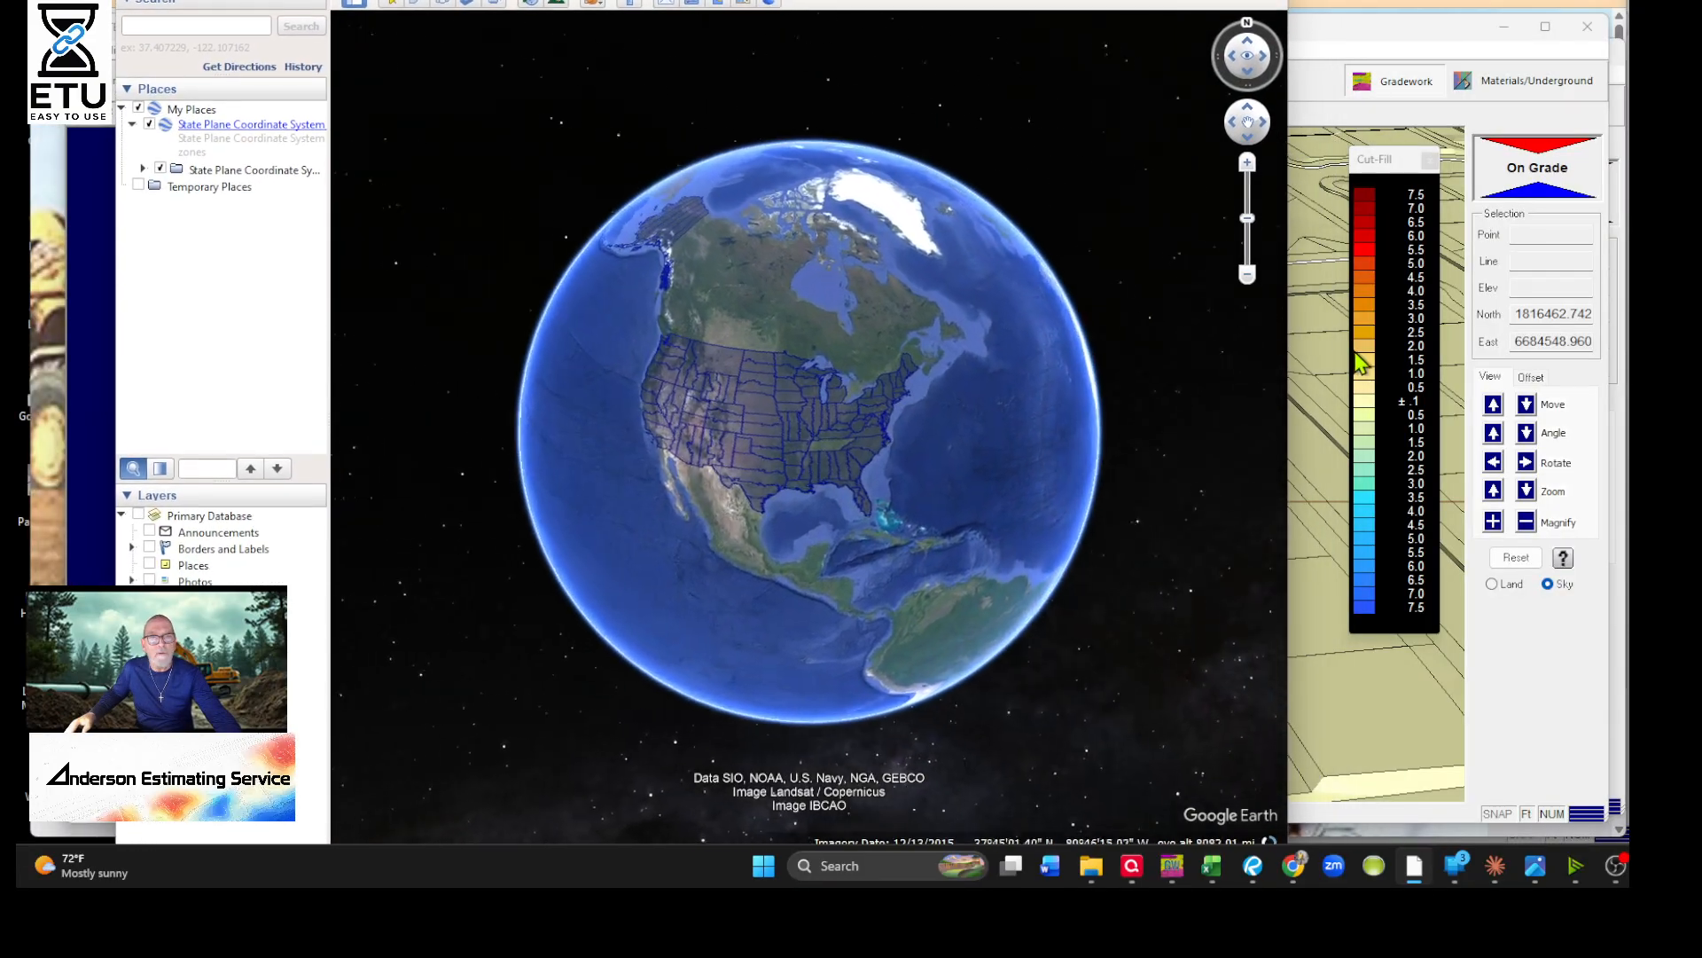
# Widen the Google Earth window and bring the western United States with its State Plane zones into view
pyautogui.moveTo(1288, 335); pyautogui.dragTo(1592, 335)
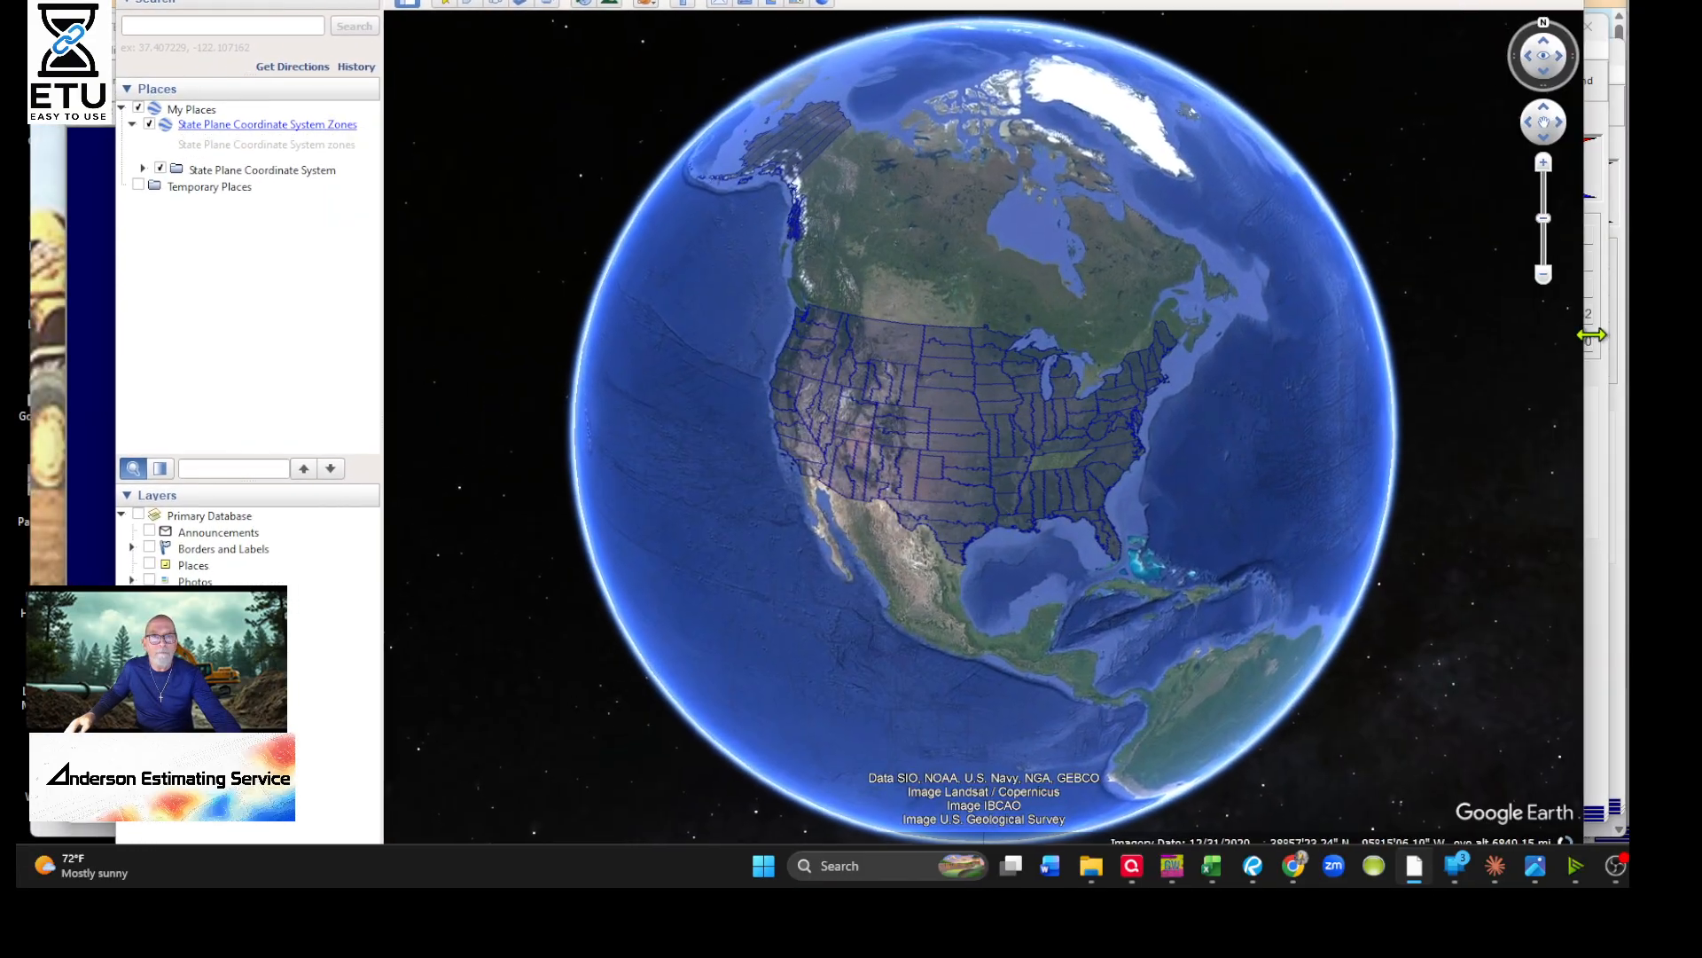
pyautogui.scroll(2, 1053, 494)
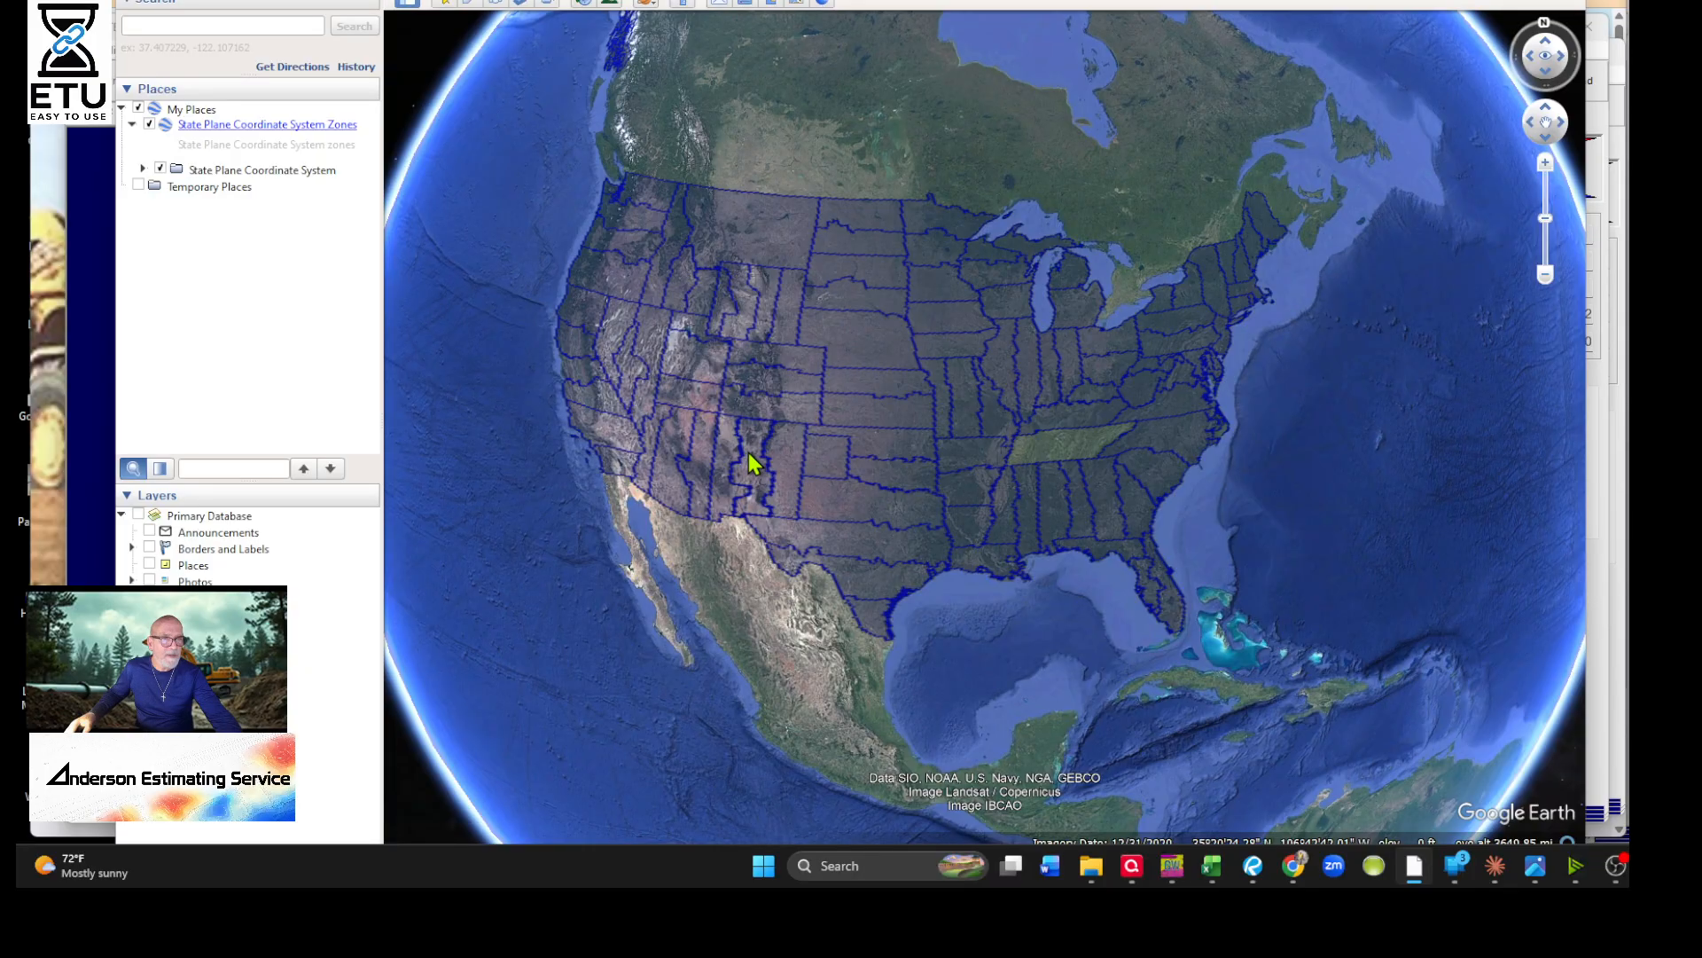
pyautogui.moveTo(751, 462); pyautogui.dragTo(1154, 541)
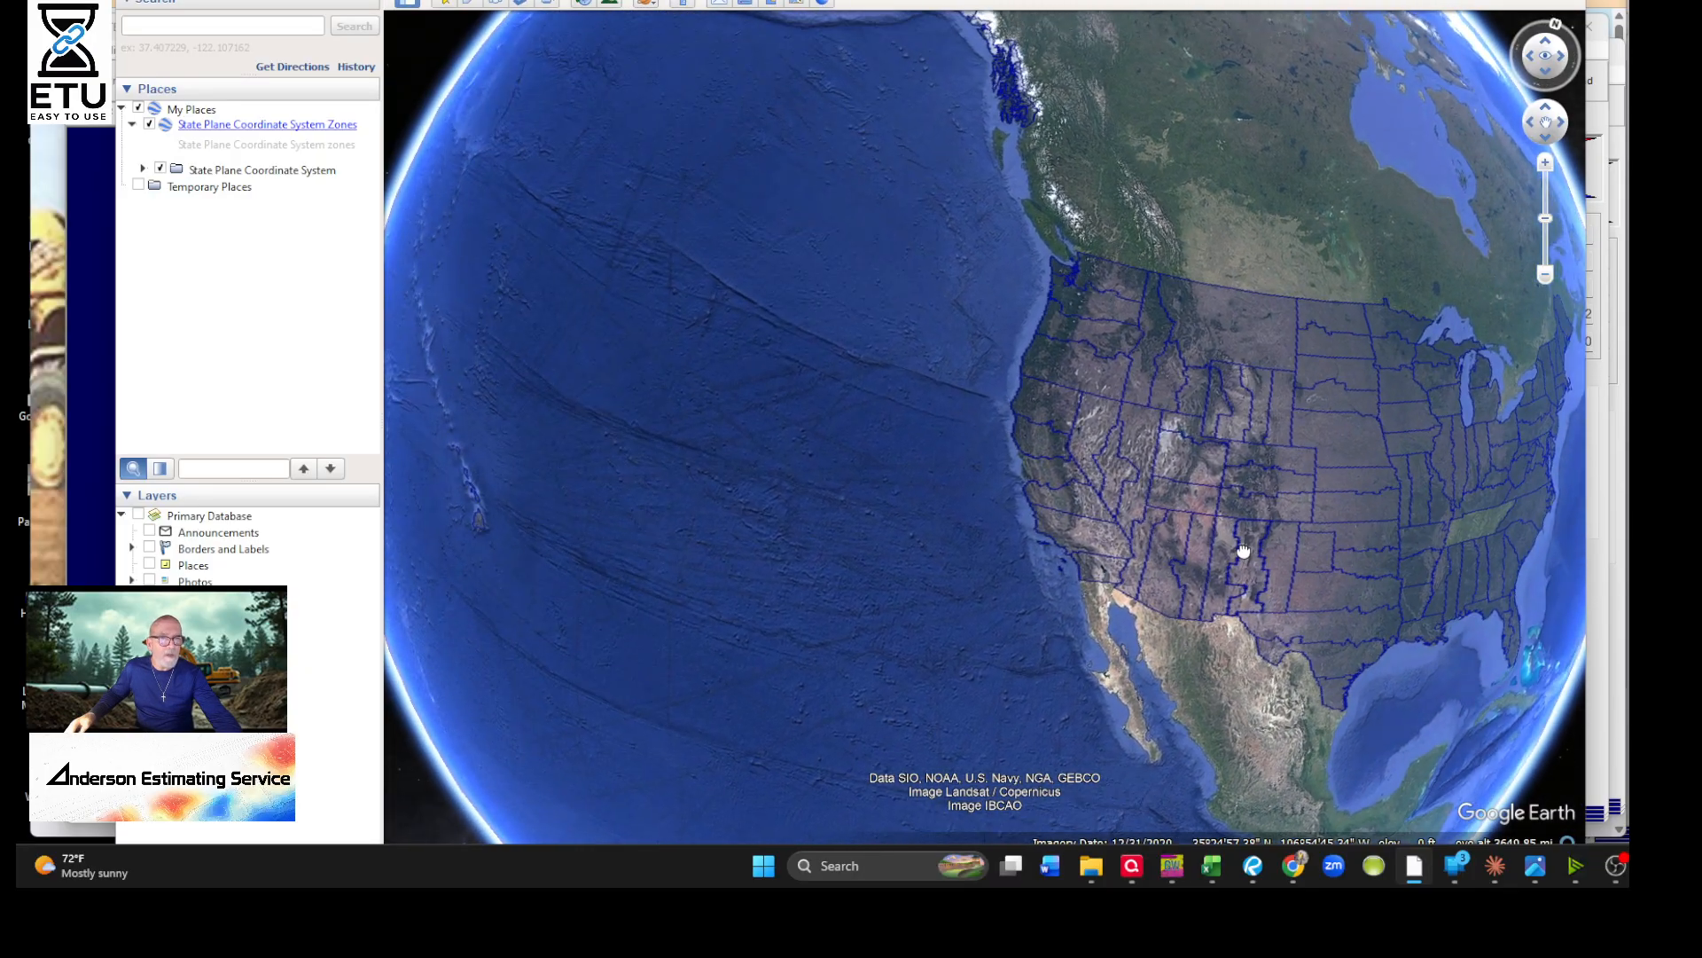
# Search Google Earth for Ontario, CA and check its location against the State Plane Coordinate System zone boundaries
pyautogui.click(164, 24)
pyautogui.write('ontario')
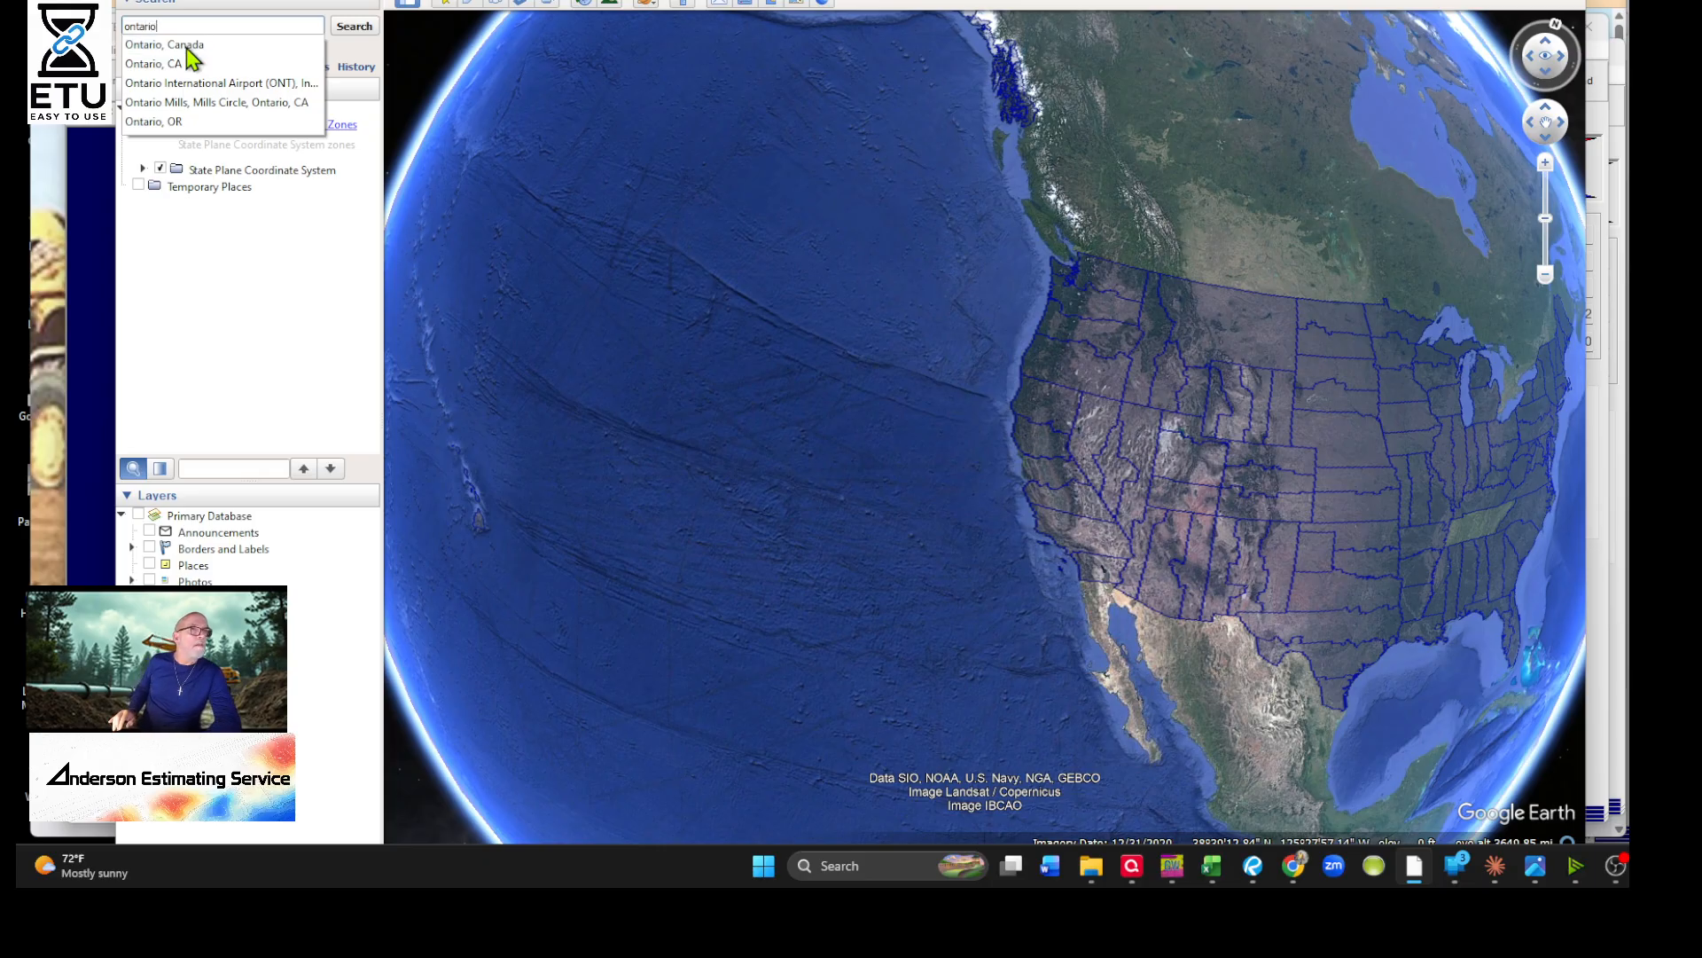
pyautogui.press('Down')
pyautogui.press('Down')
pyautogui.click(191, 60)
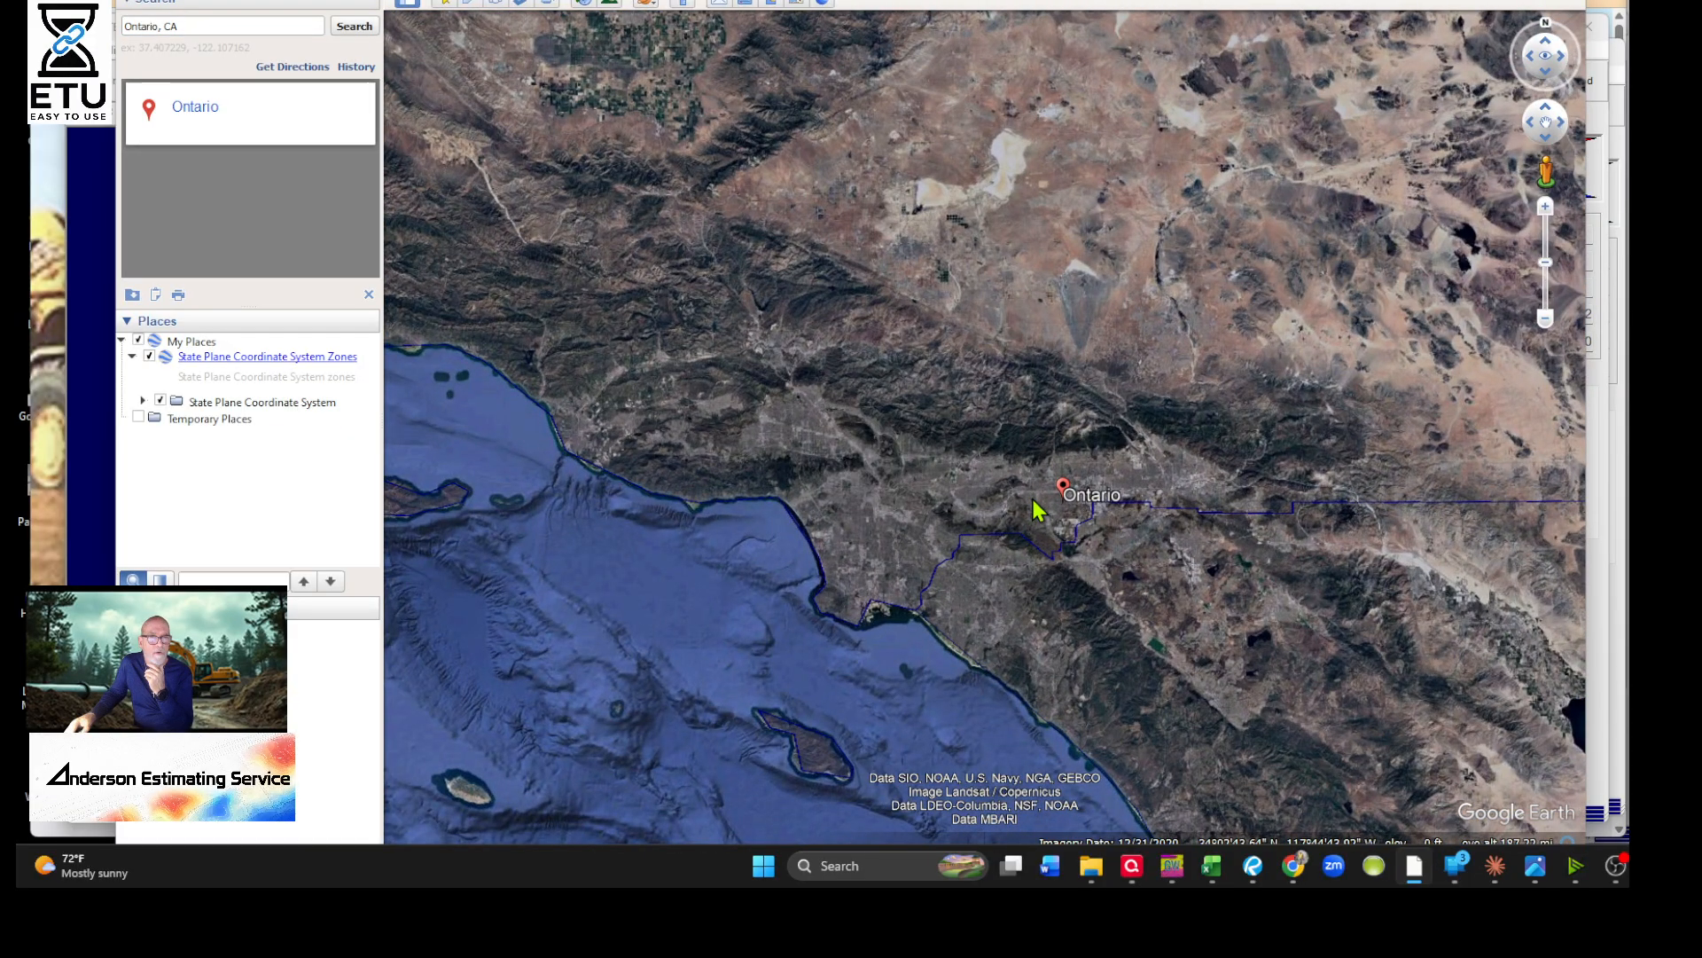
pyautogui.click(1035, 507)
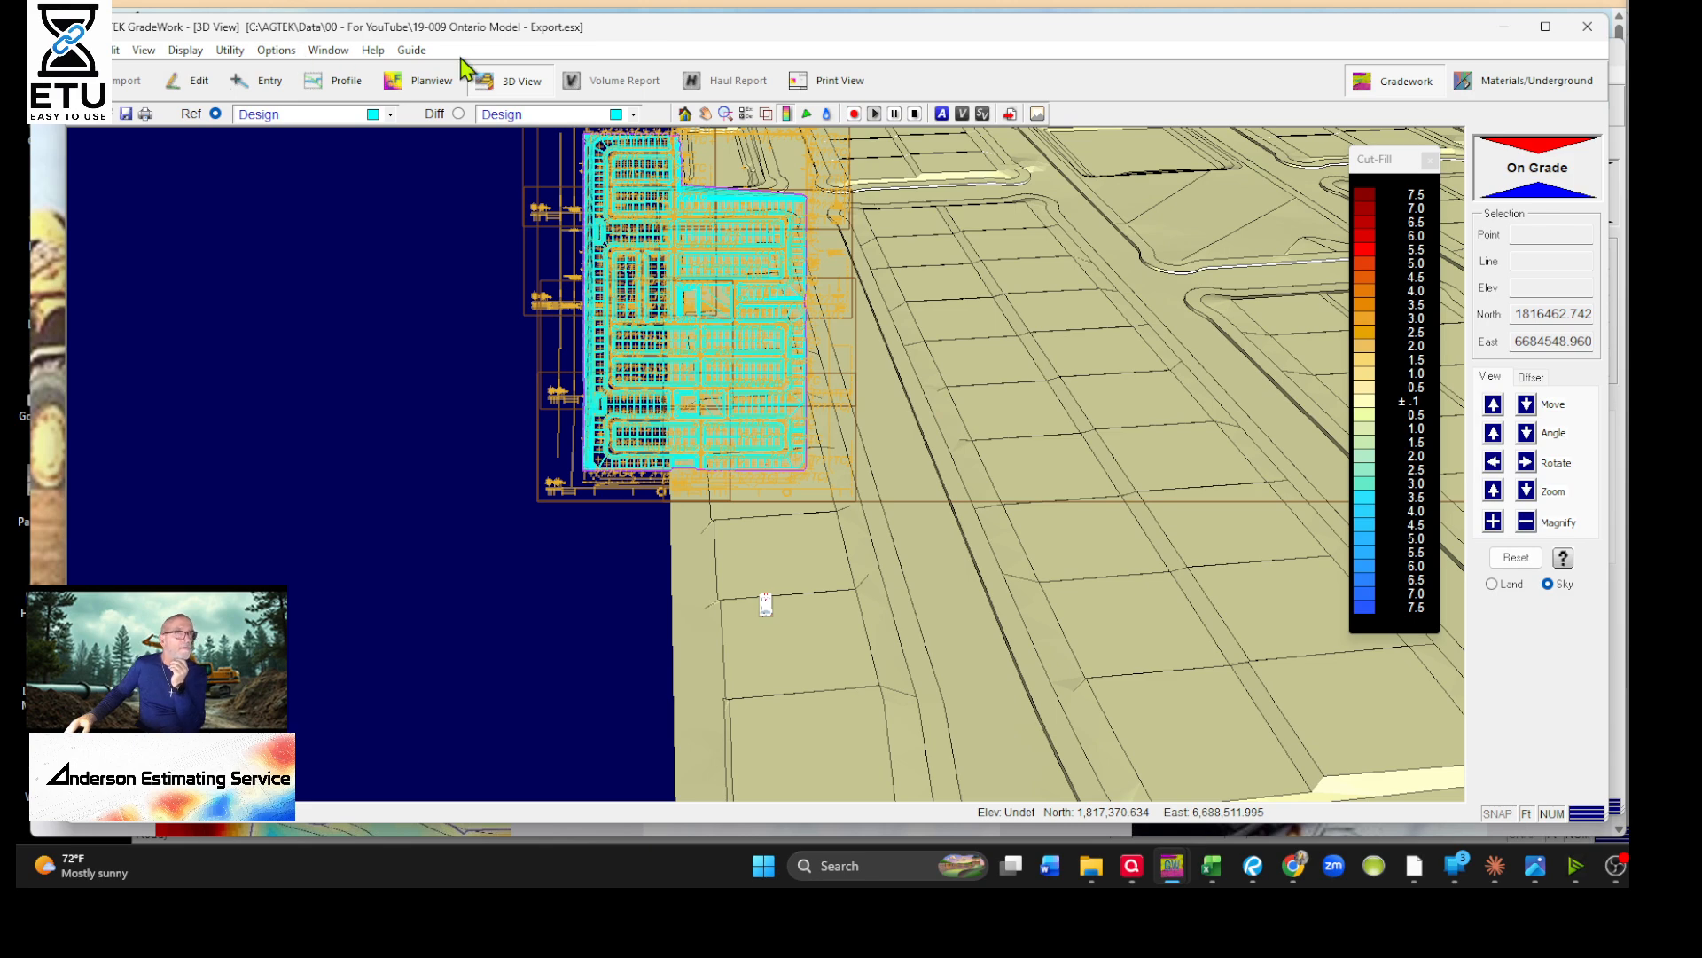
pyautogui.click(277, 51)
pyautogui.click(282, 57)
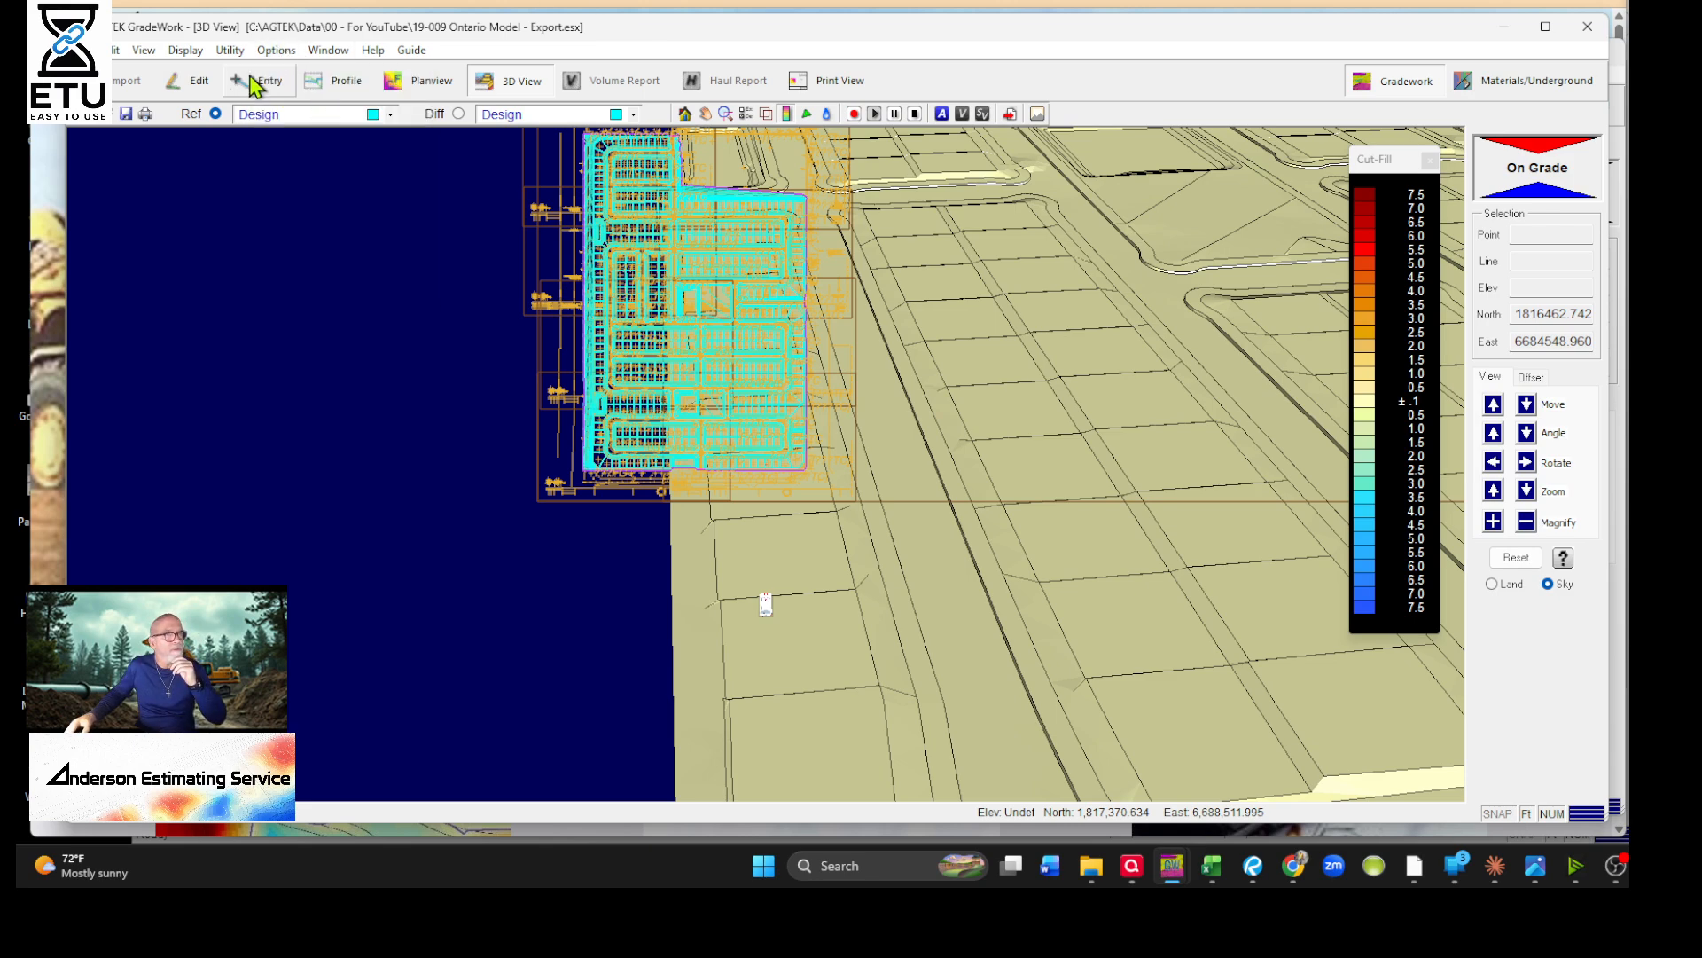
# Set the export model's map projection to the United States State Plane coordinate zone California Zone V
pyautogui.click(188, 80)
pyautogui.click(238, 51)
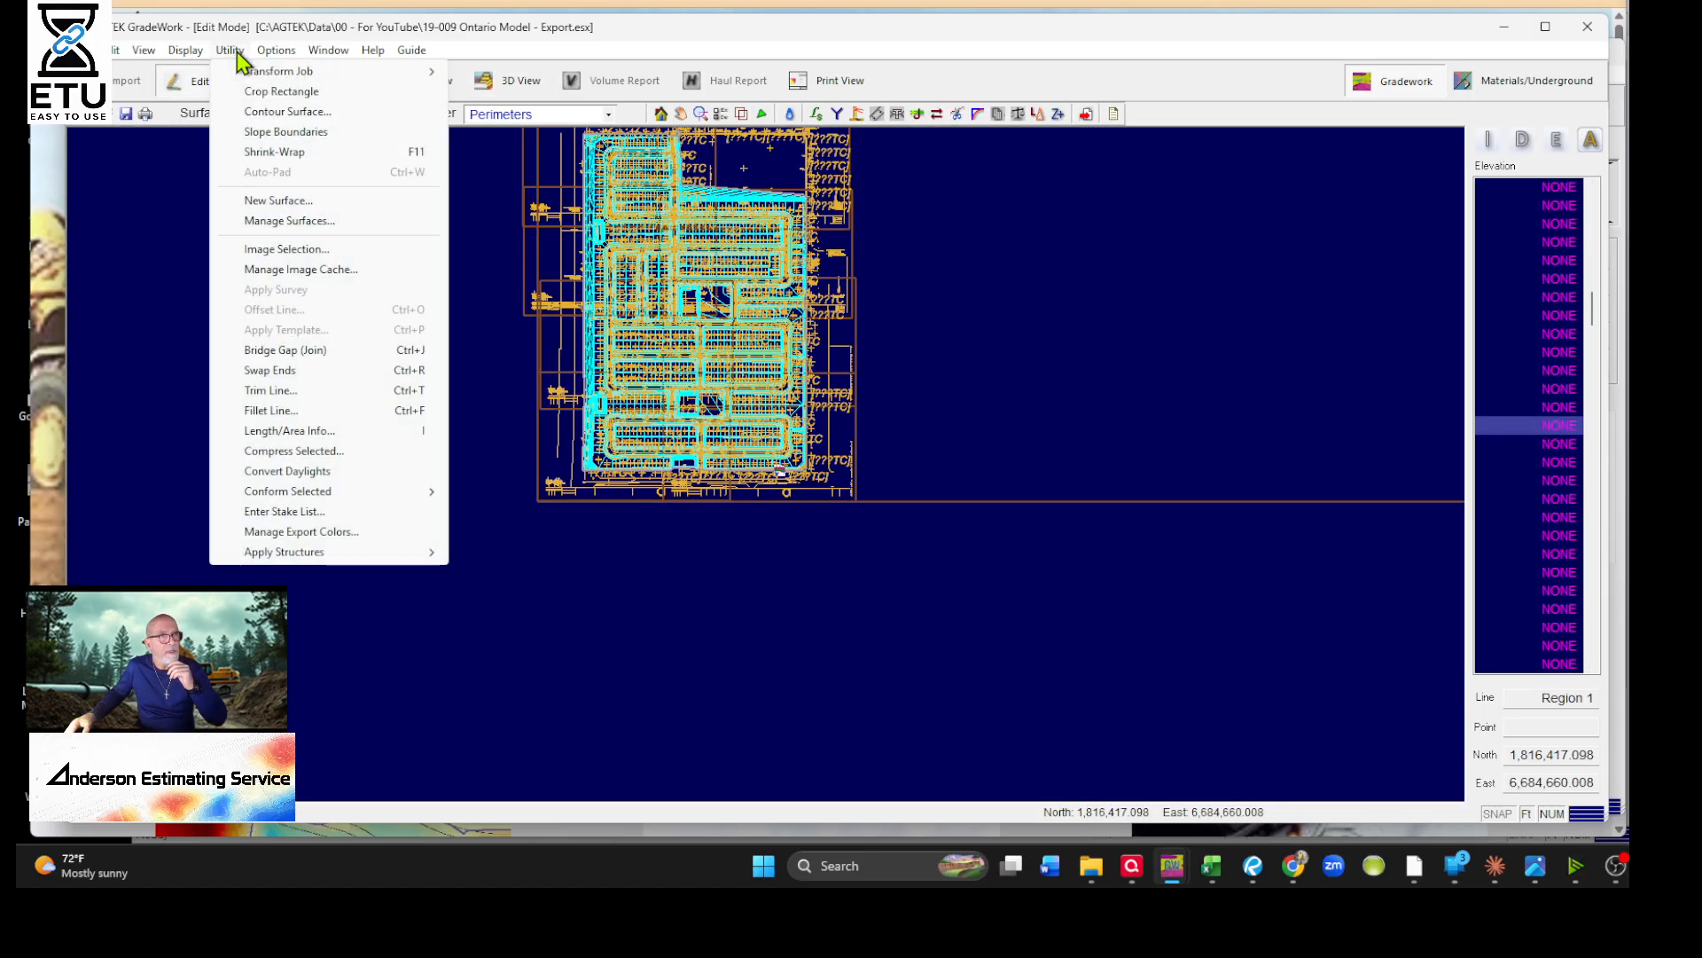
pyautogui.moveTo(427, 73)
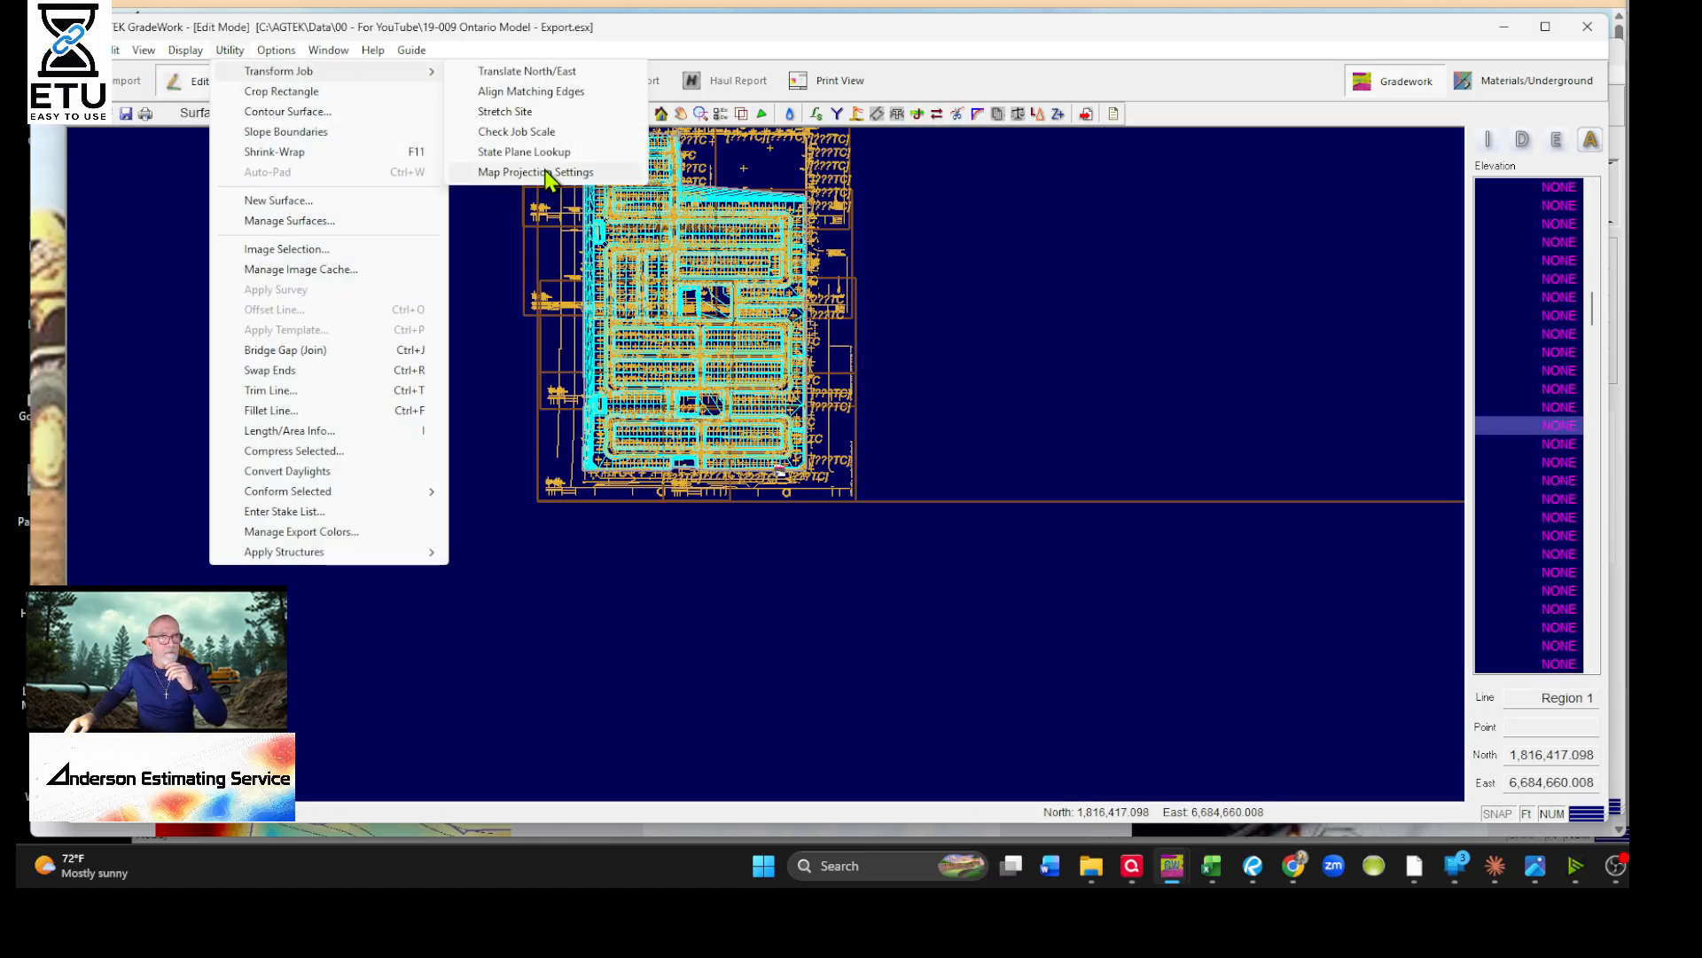
pyautogui.click(549, 173)
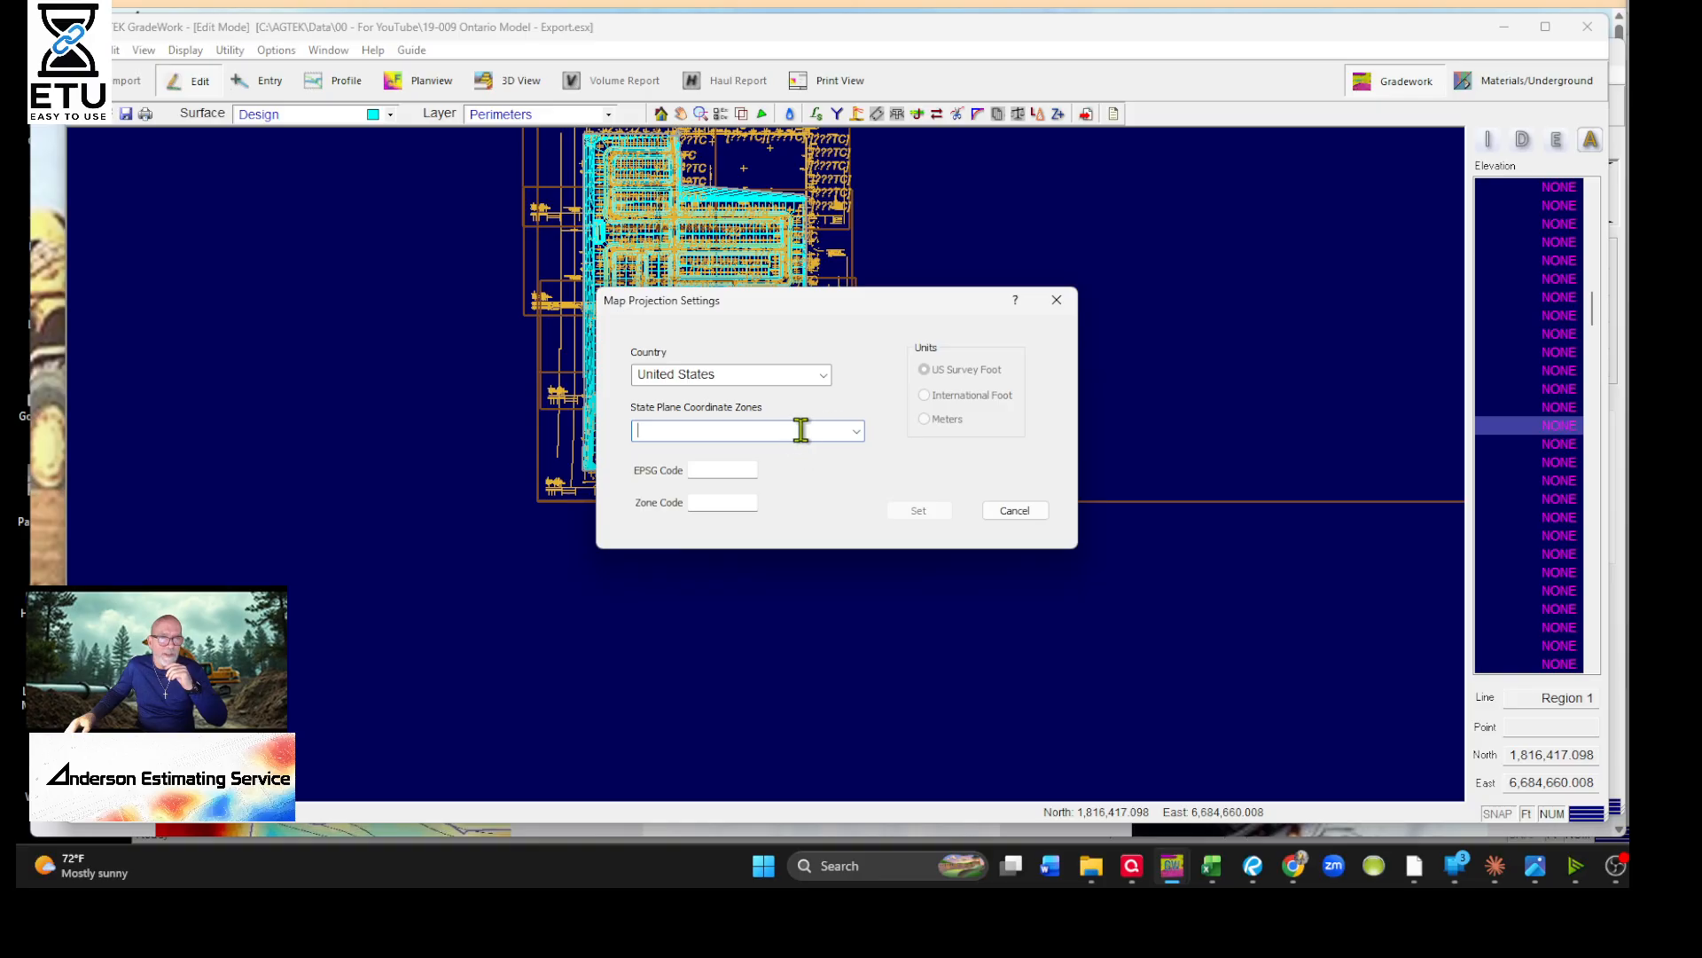
pyautogui.click(856, 431)
pyautogui.scroll(-8, 735, 673)
pyautogui.scroll(-2, 759, 743)
pyautogui.click(694, 429)
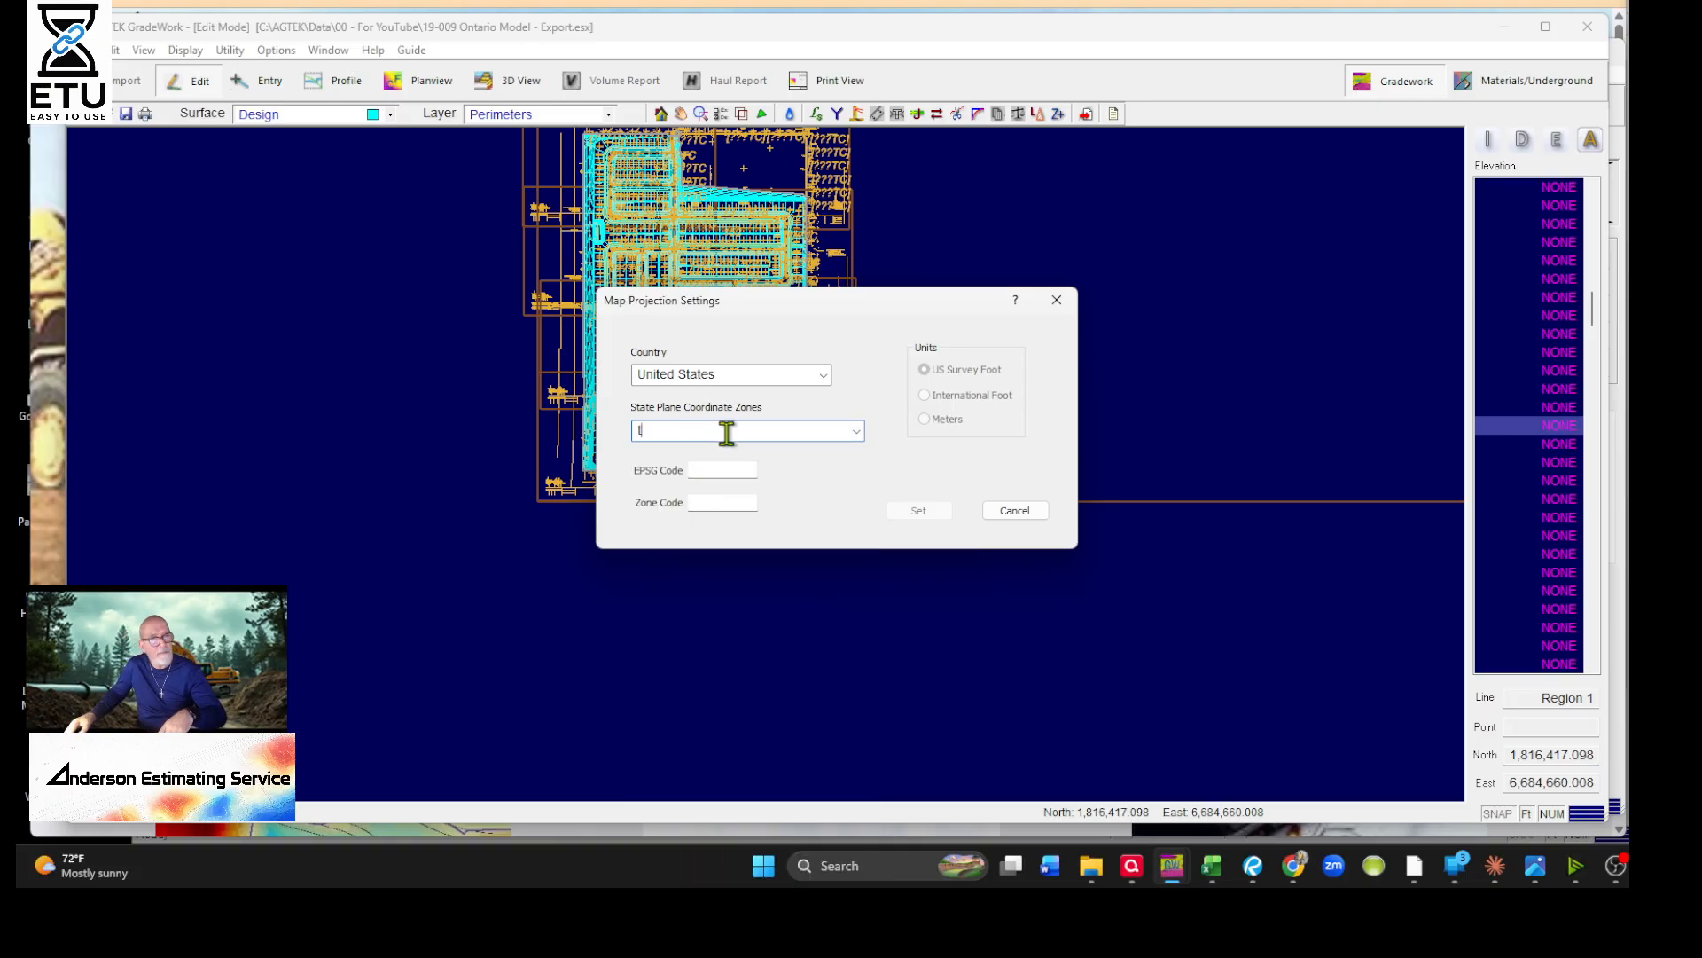
pyautogui.click(857, 431)
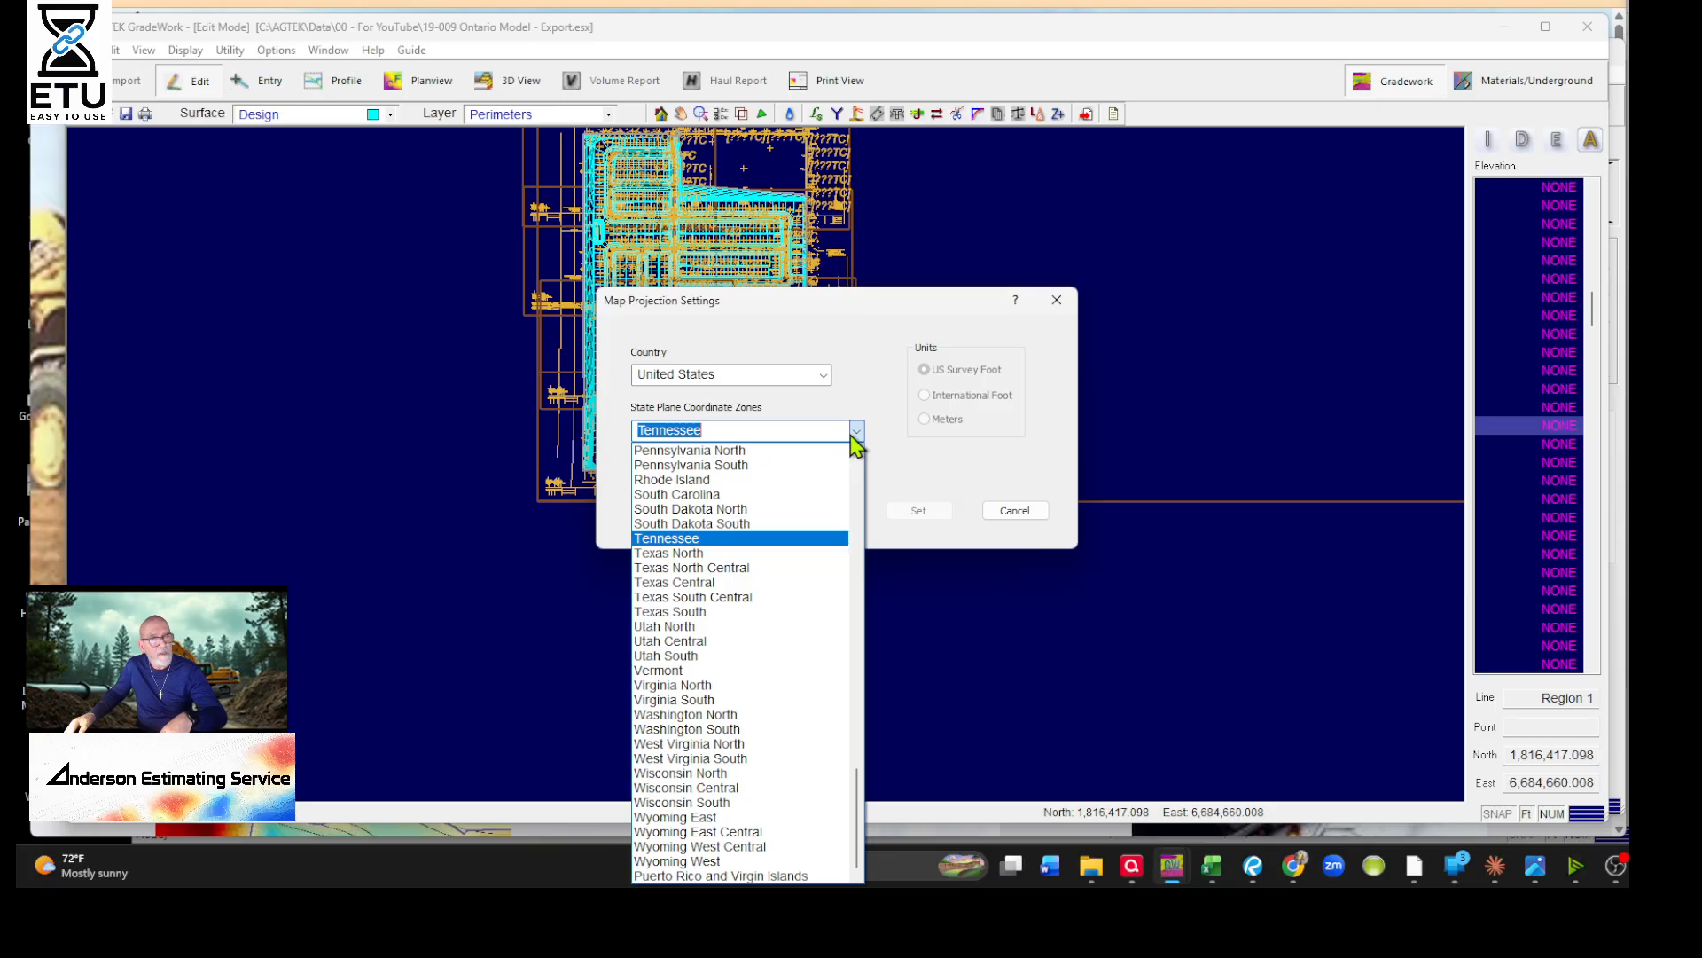
pyautogui.moveTo(858, 773); pyautogui.dragTo(866, 506)
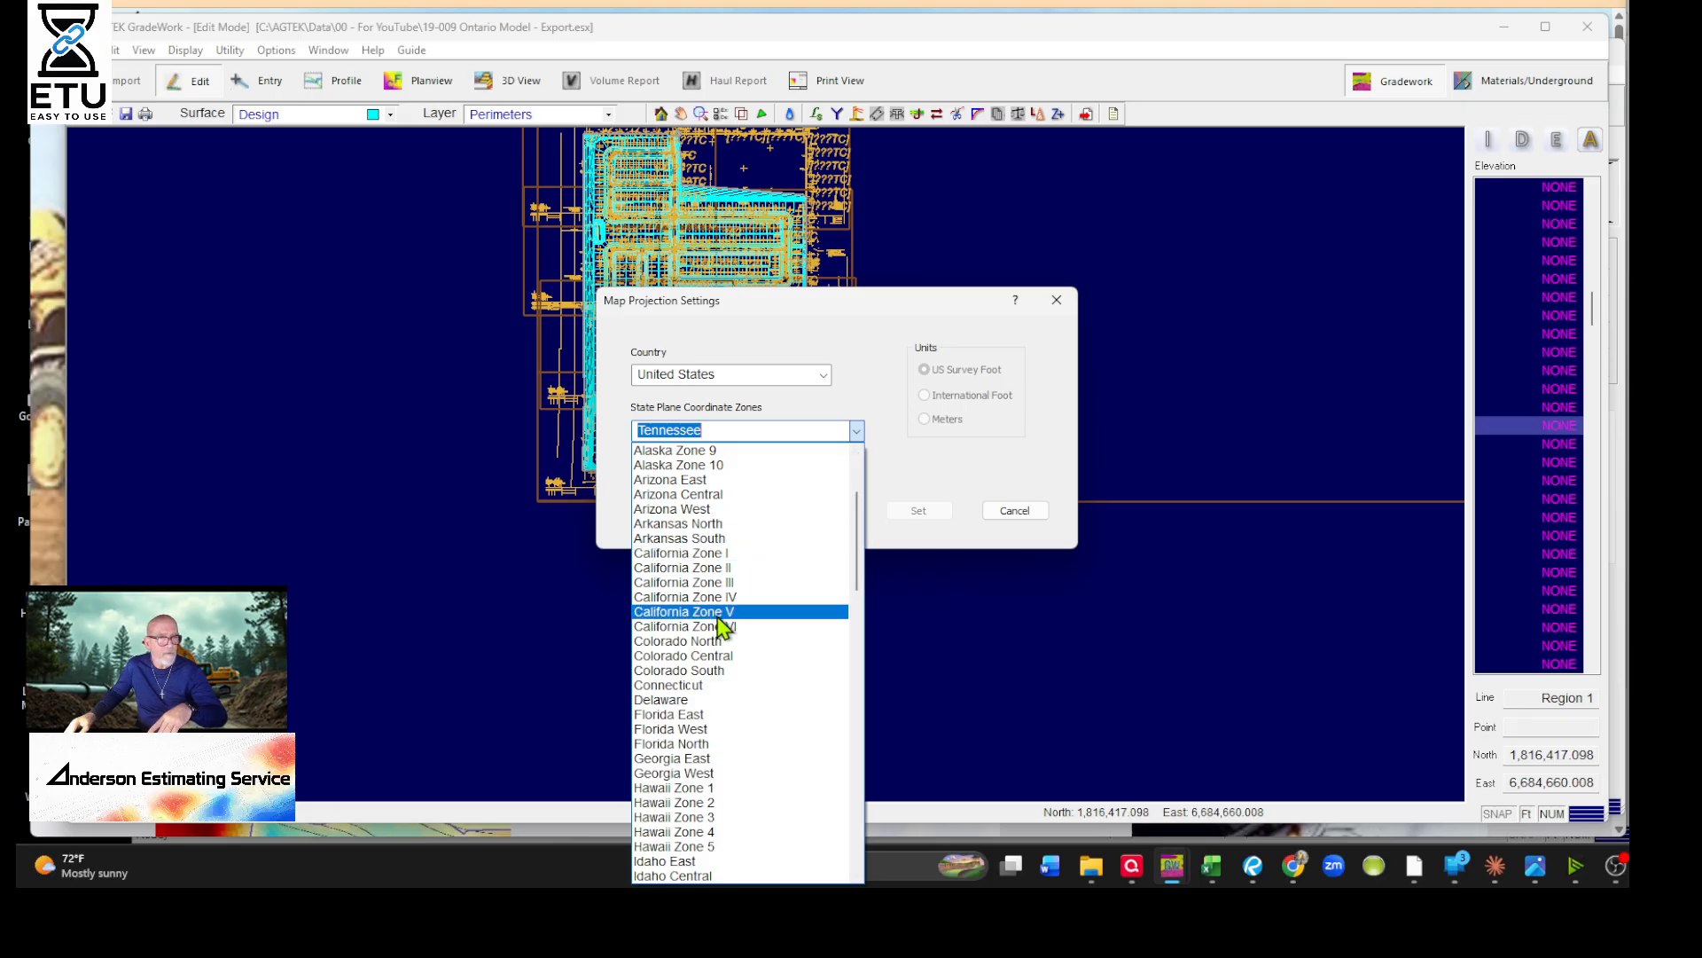
pyautogui.click(767, 605)
pyautogui.click(919, 510)
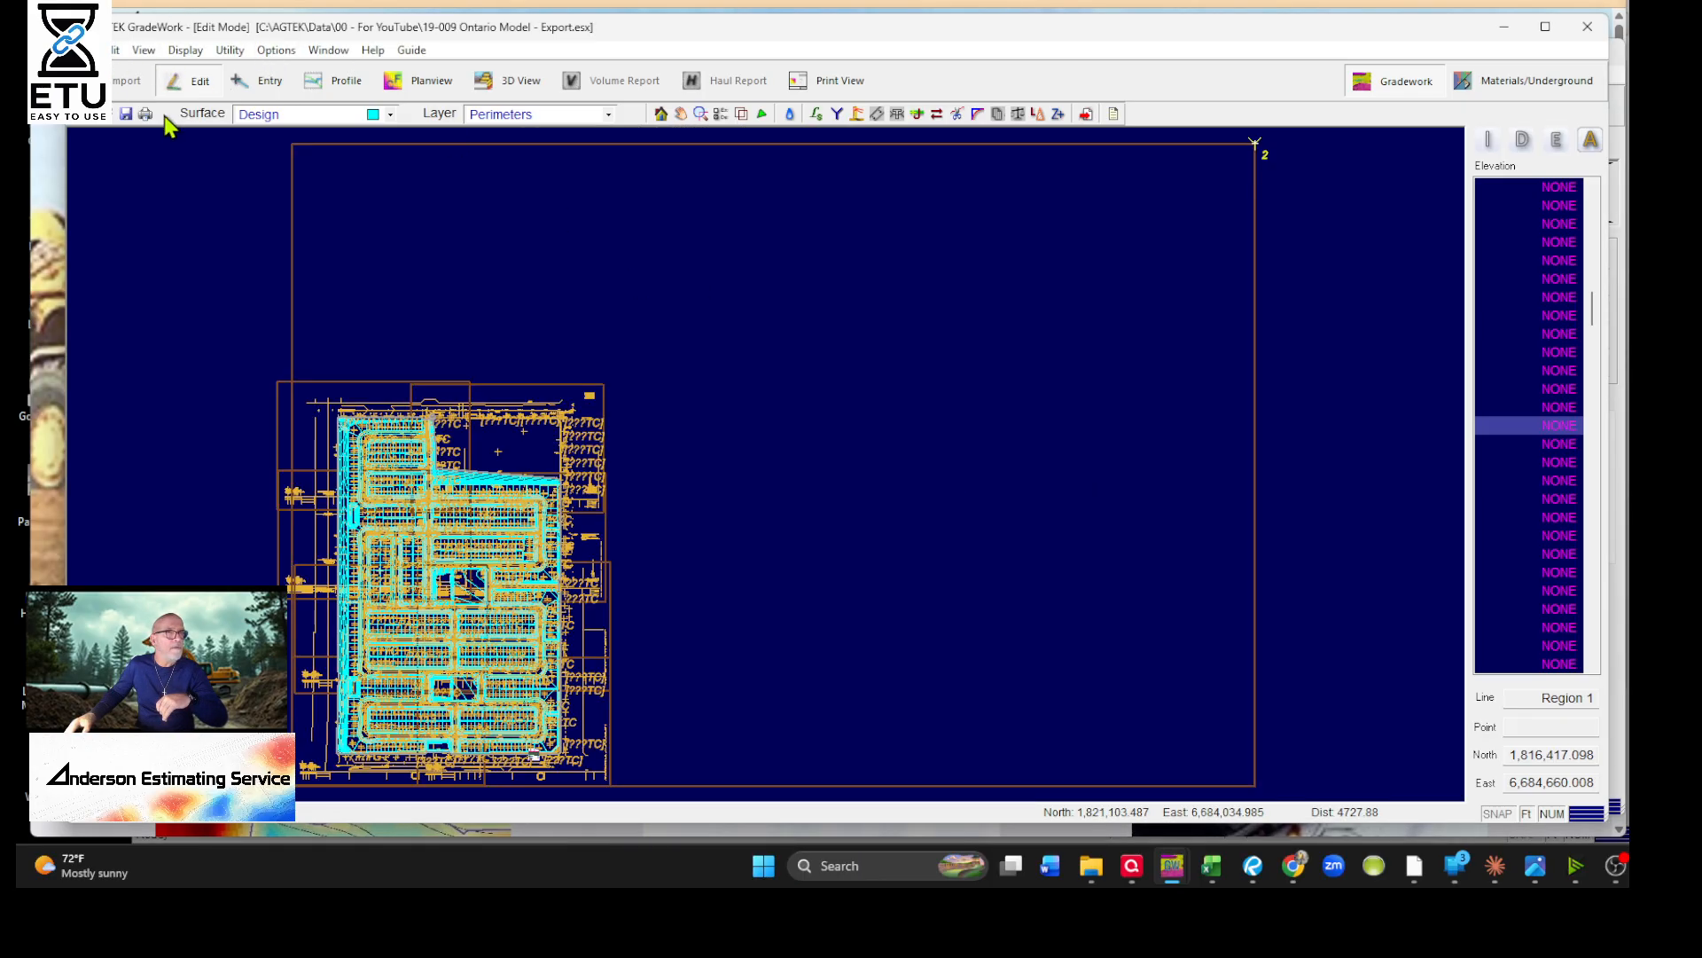
# Save the export model and start exporting it as a KMZ file
pyautogui.click(126, 114)
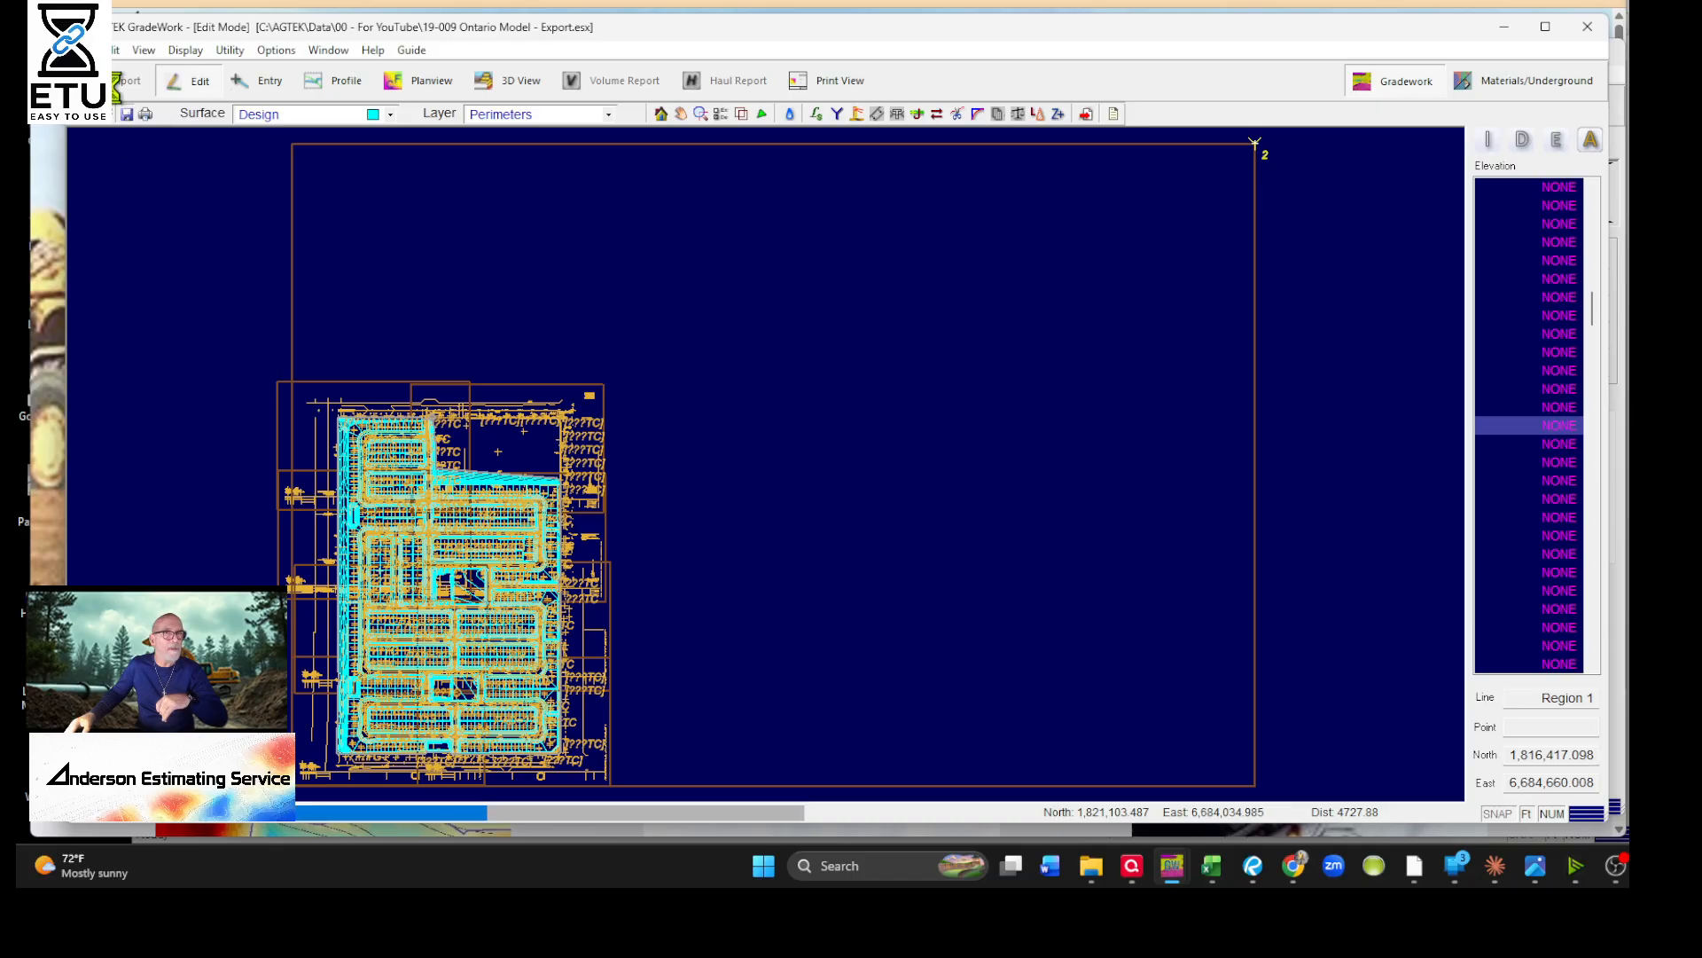
pyautogui.click(84, 50)
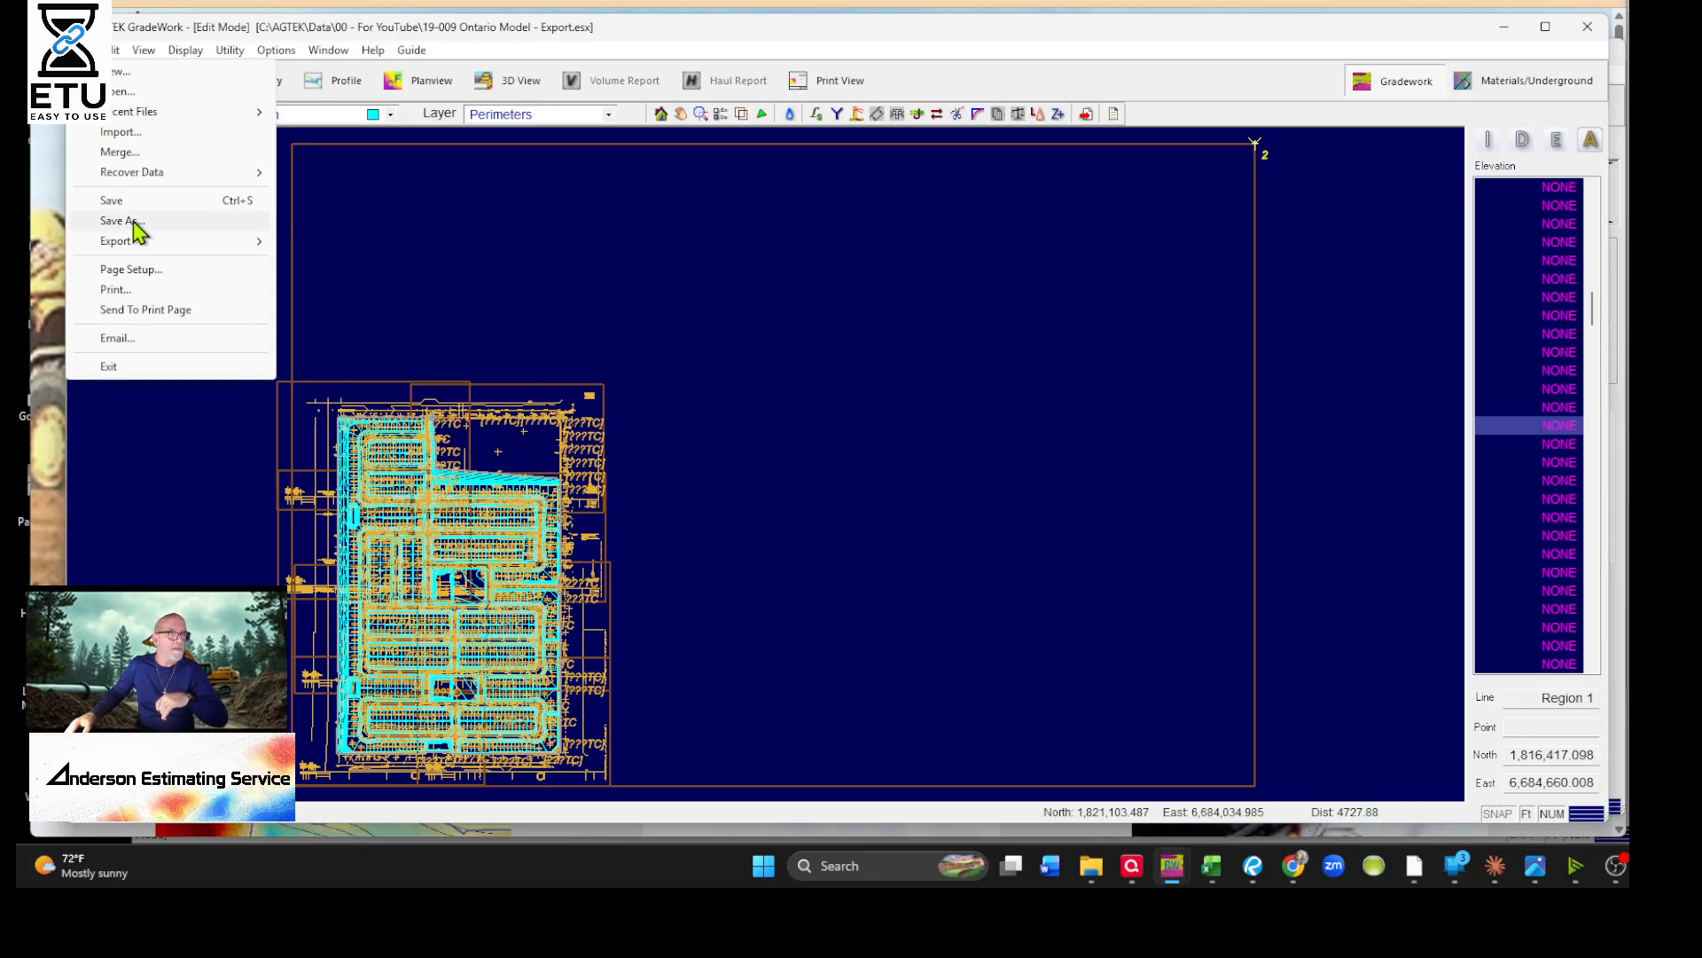
pyautogui.moveTo(131, 242)
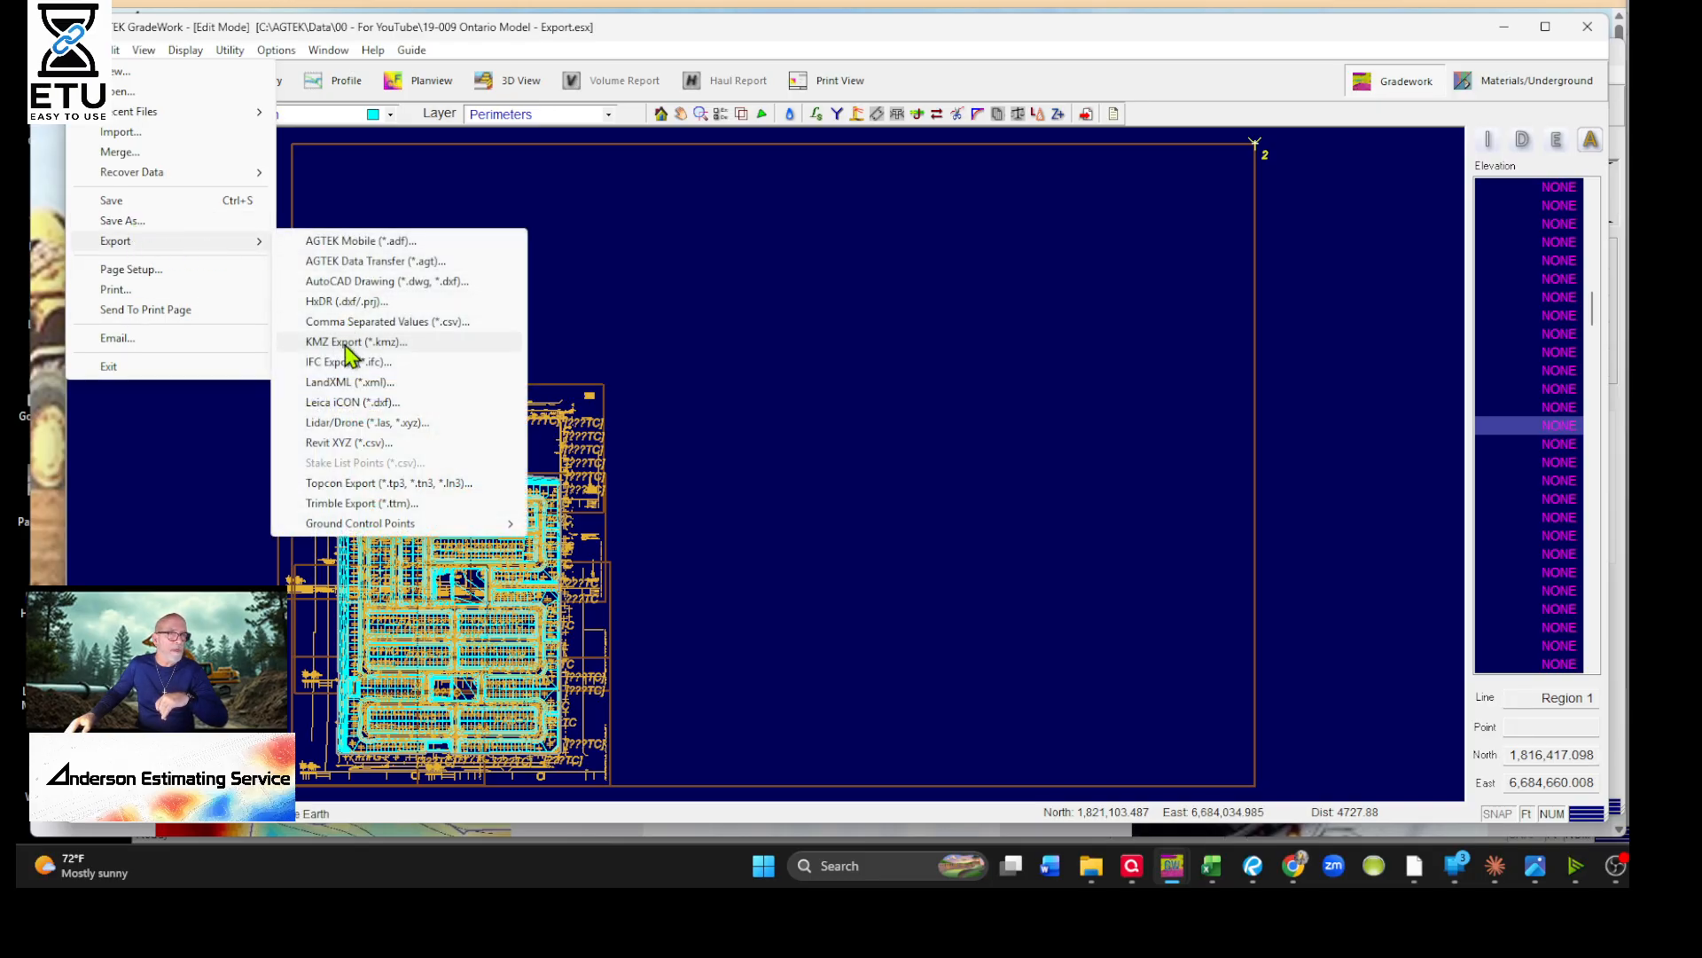
pyautogui.click(350, 351)
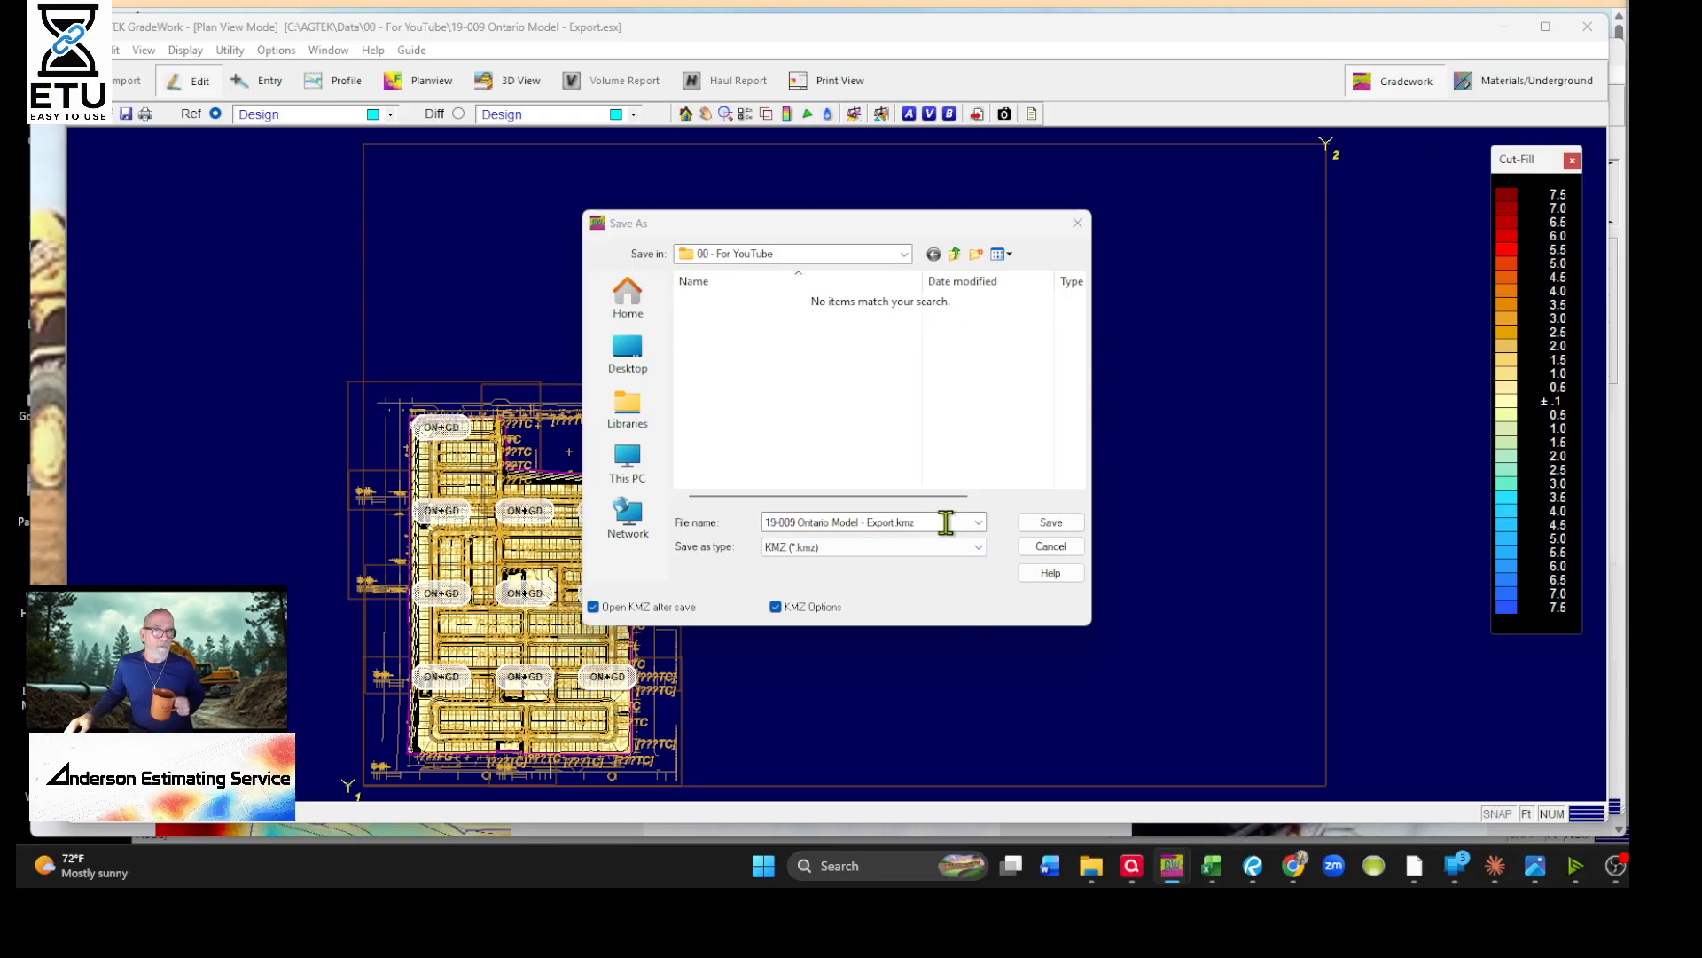
# Save the KMZ as "19-009 Ontario Model - Export.kmz" in the Projects folder "19-009 Tract 18929 & 30 - Ontario - Model"
pyautogui.click(956, 254)
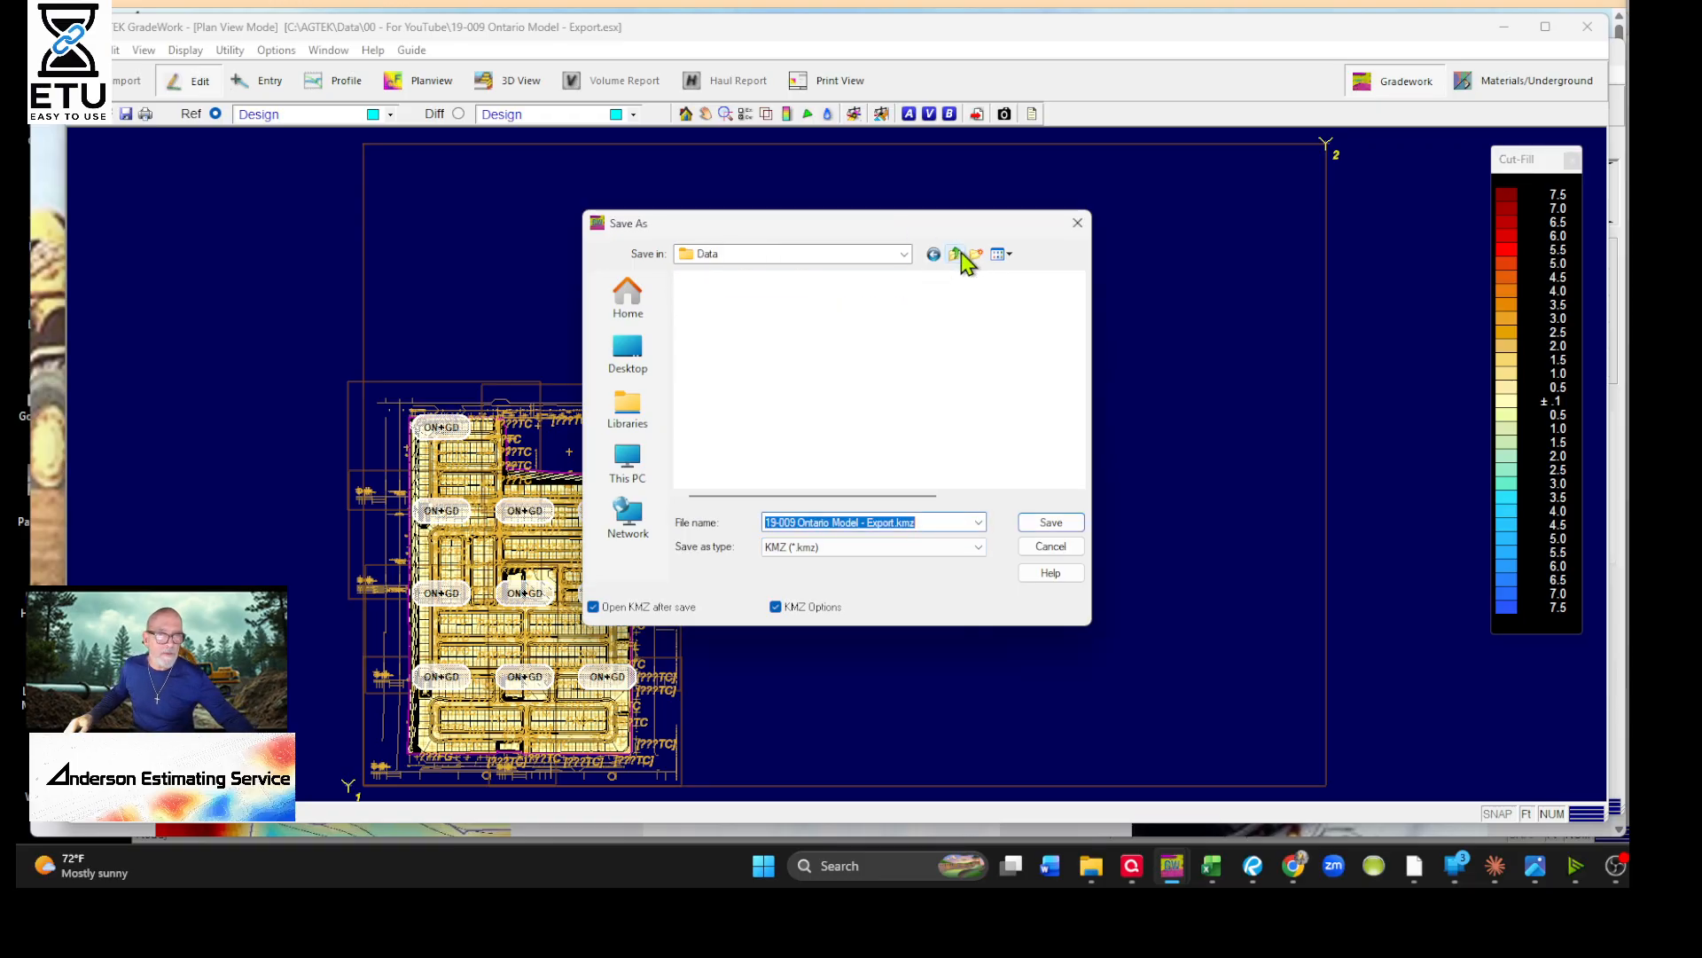
pyautogui.click(955, 254)
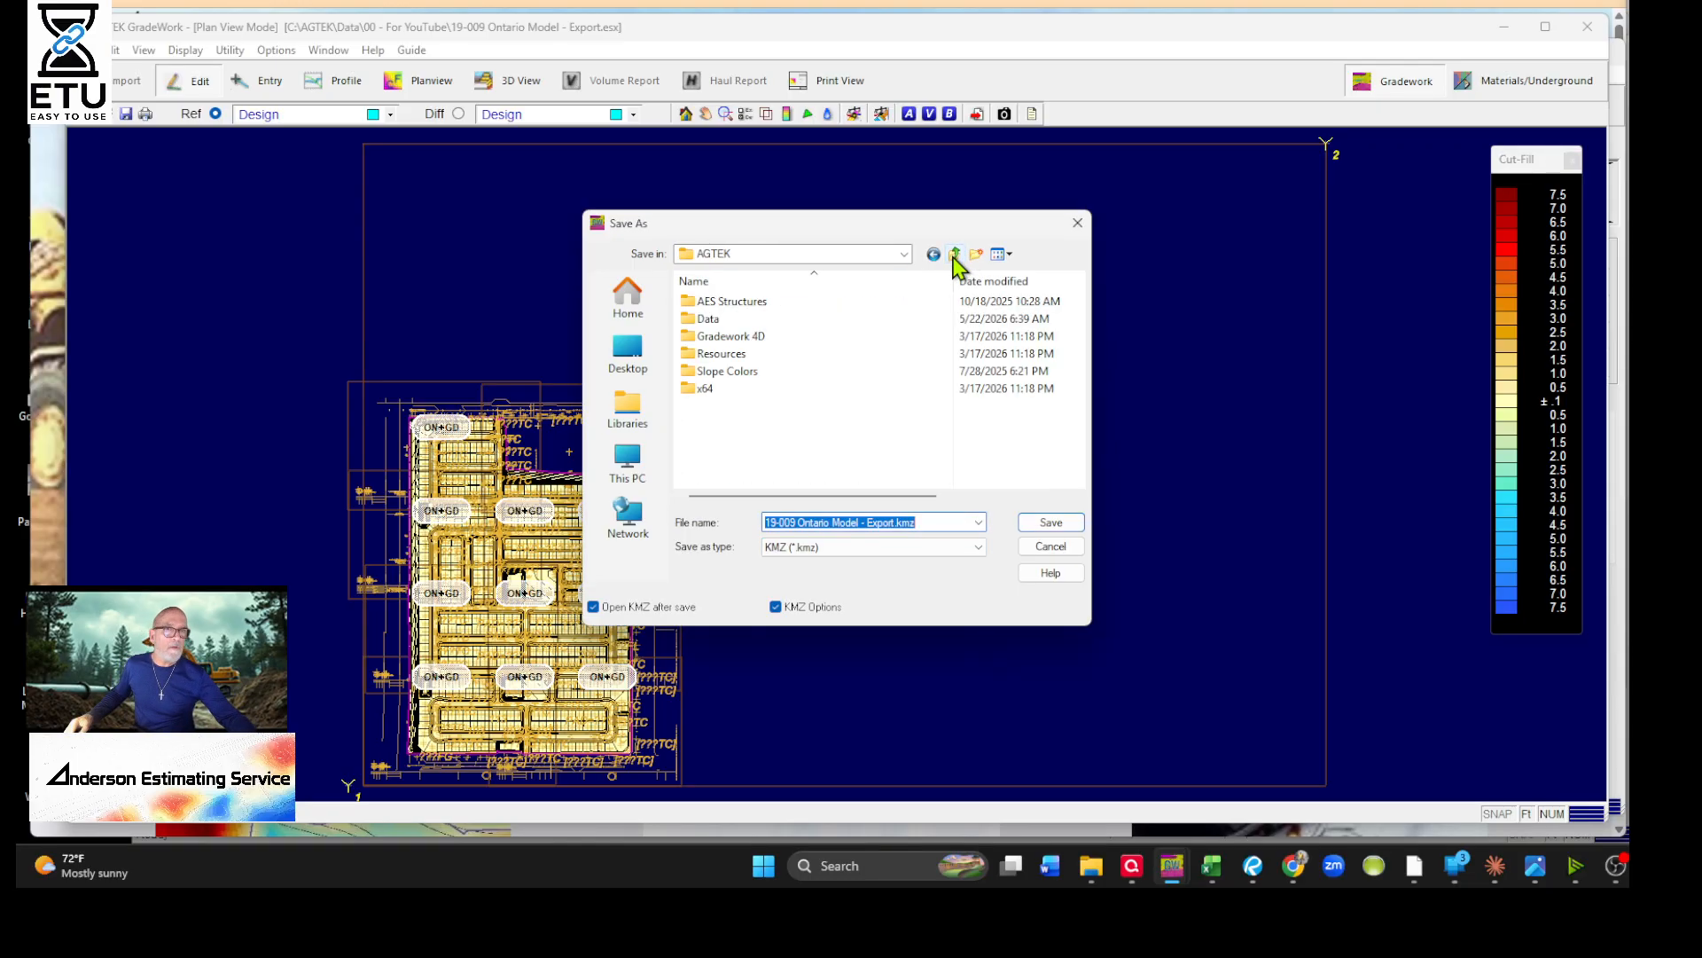
pyautogui.click(958, 254)
pyautogui.doubleClick(729, 317)
pyautogui.scroll(-3, 780, 363)
pyautogui.doubleClick(743, 399)
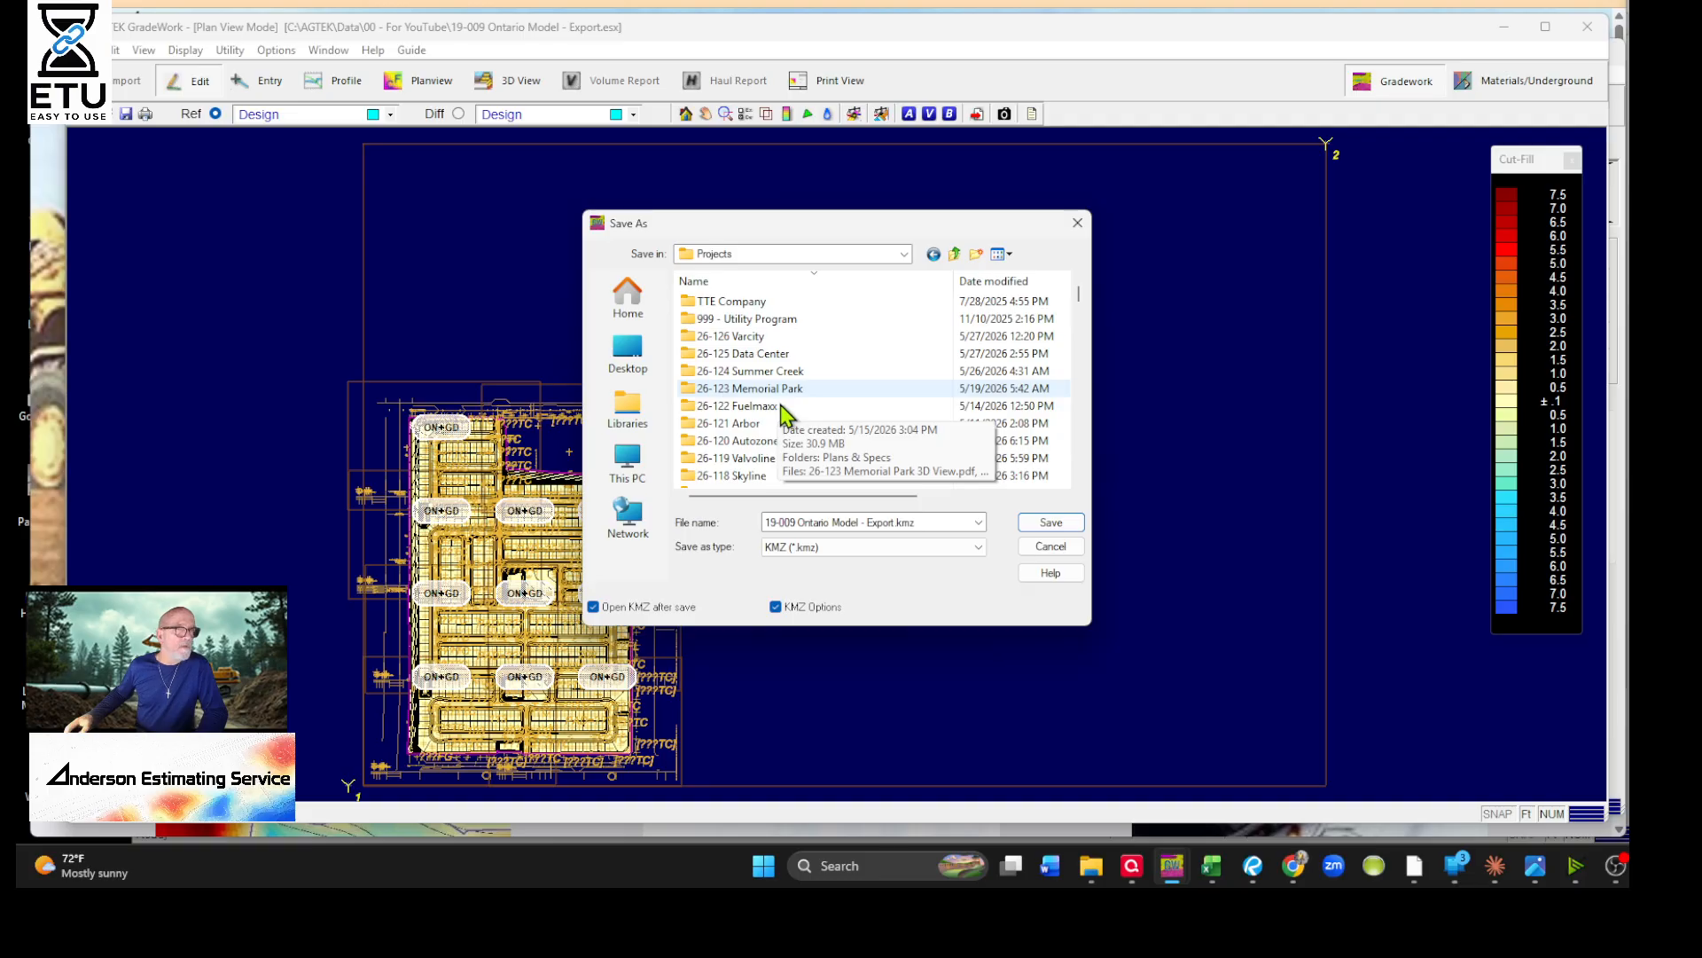
pyautogui.scroll(-1, 760, 388)
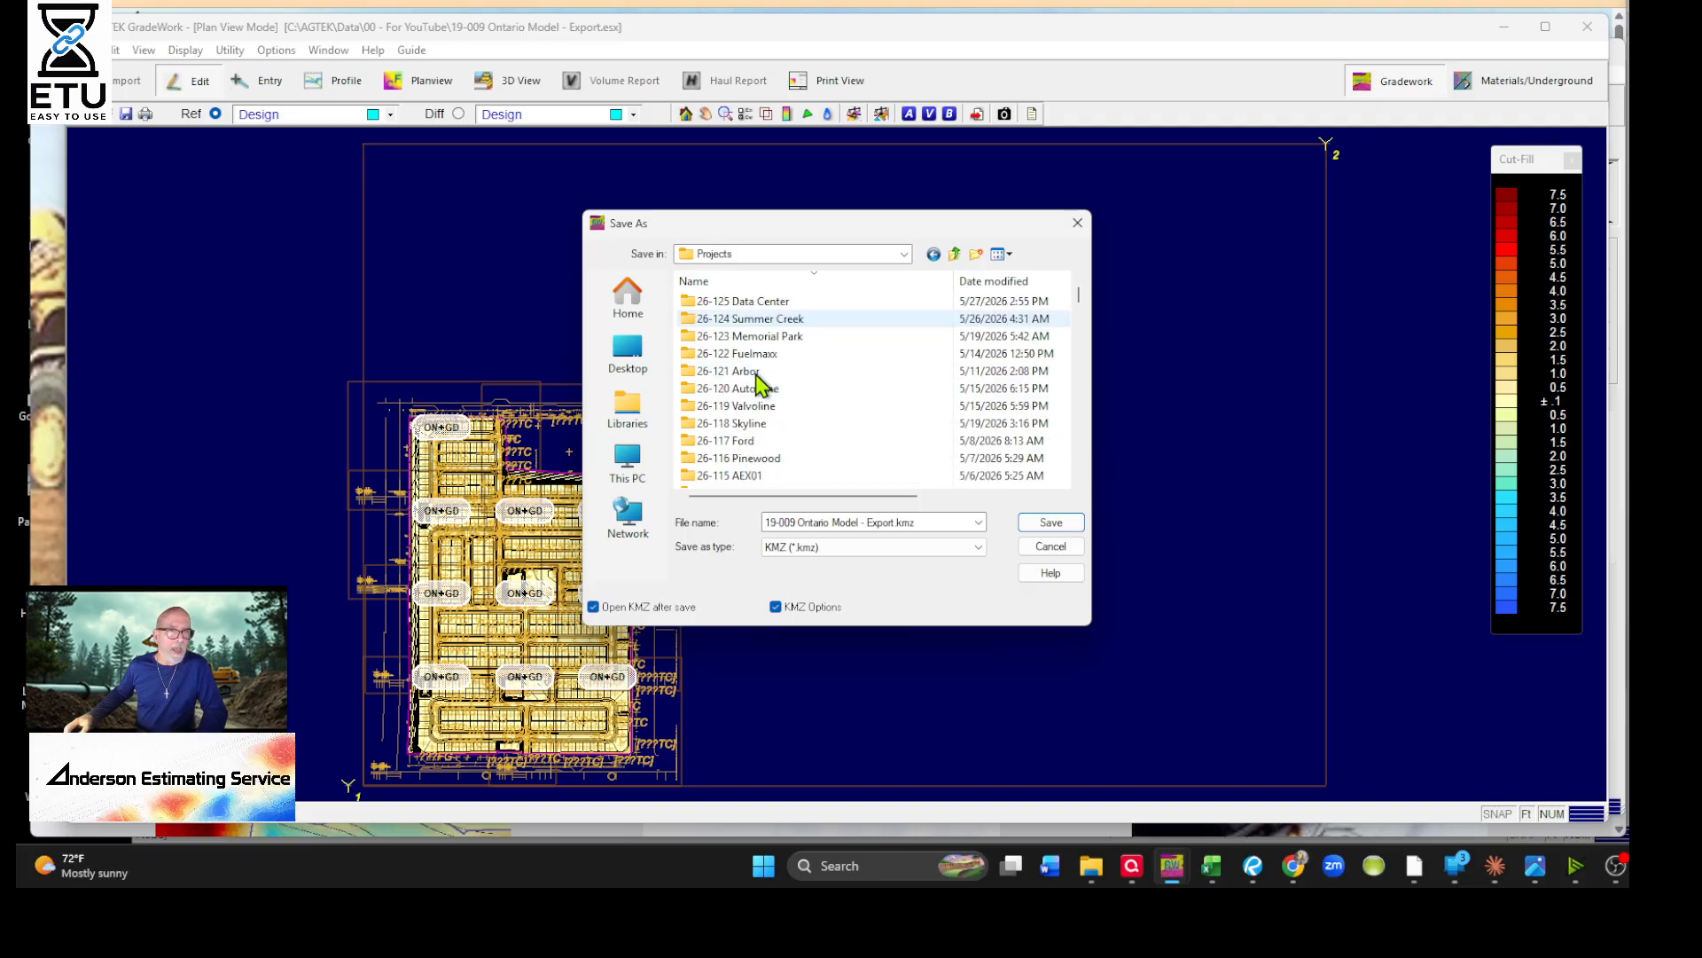
pyautogui.click(768, 291)
pyautogui.scroll(-3, 760, 395)
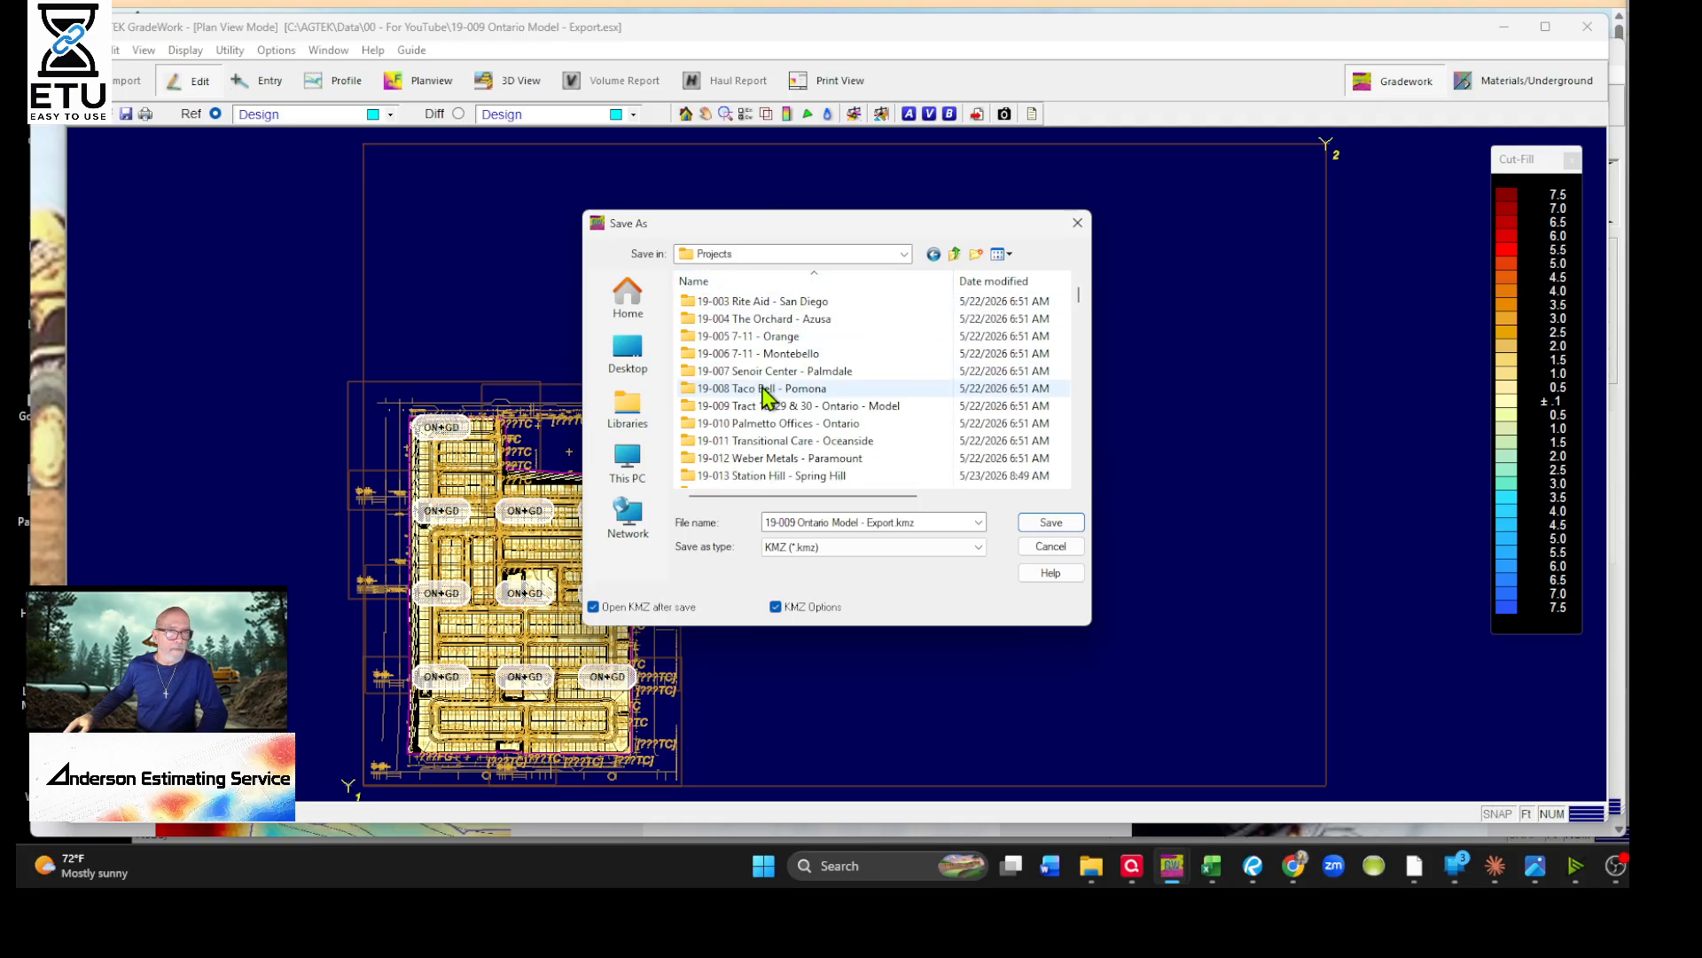
pyautogui.doubleClick(759, 409)
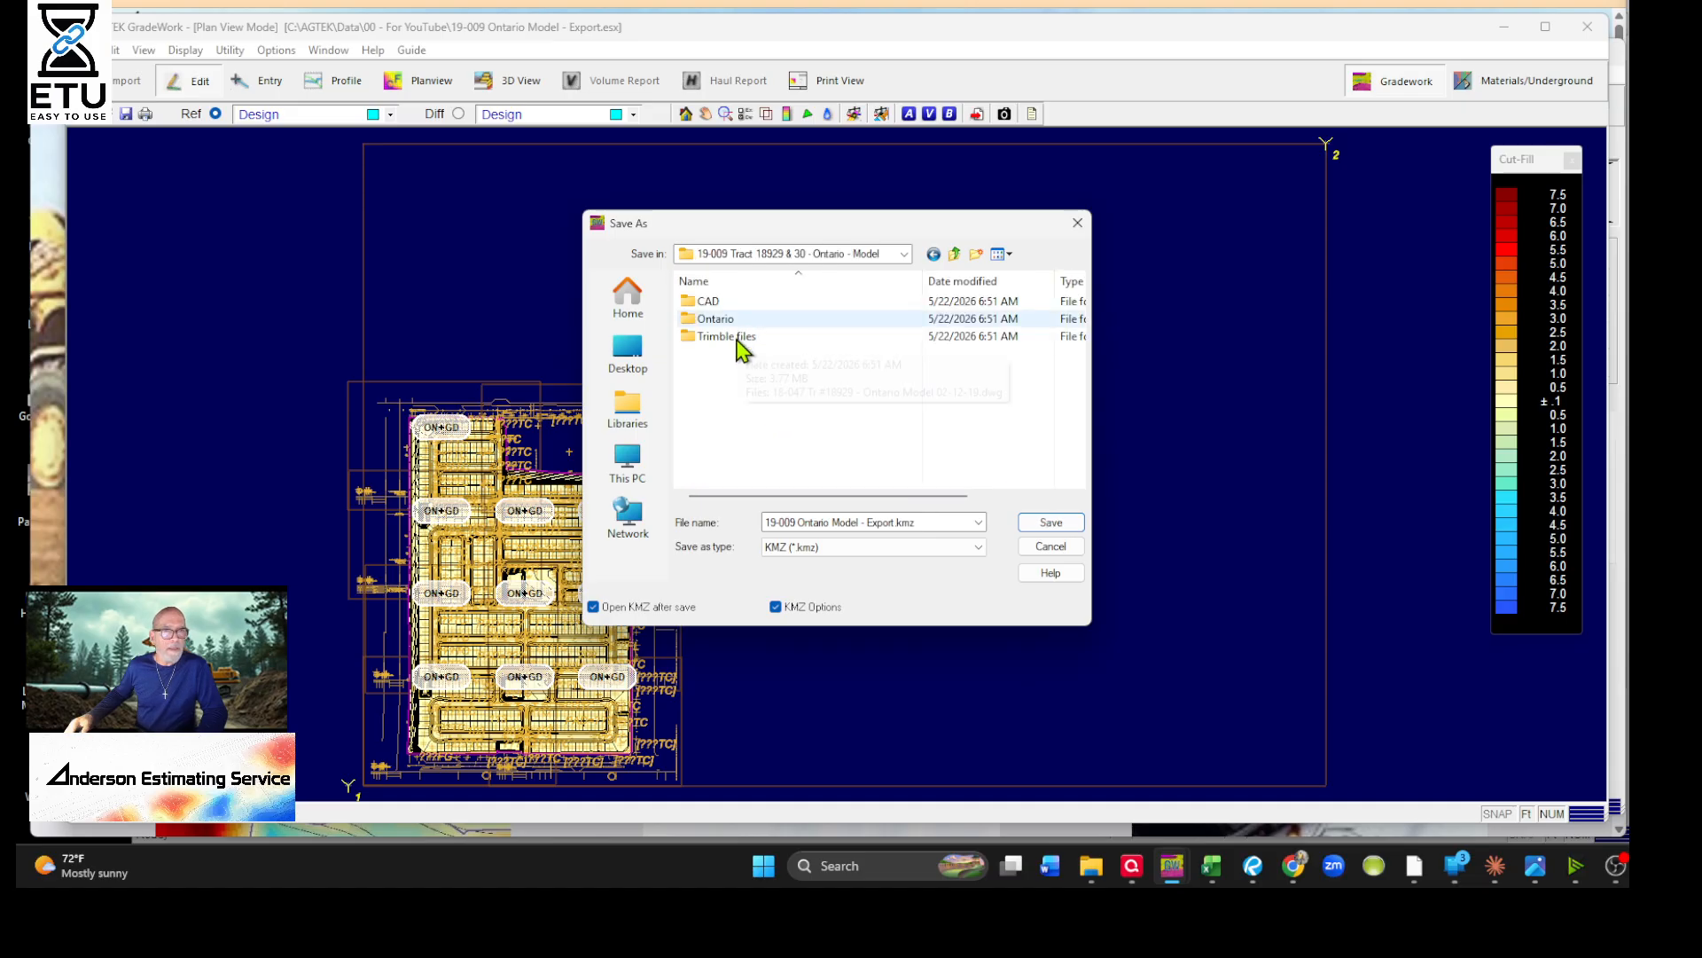
pyautogui.click(1067, 525)
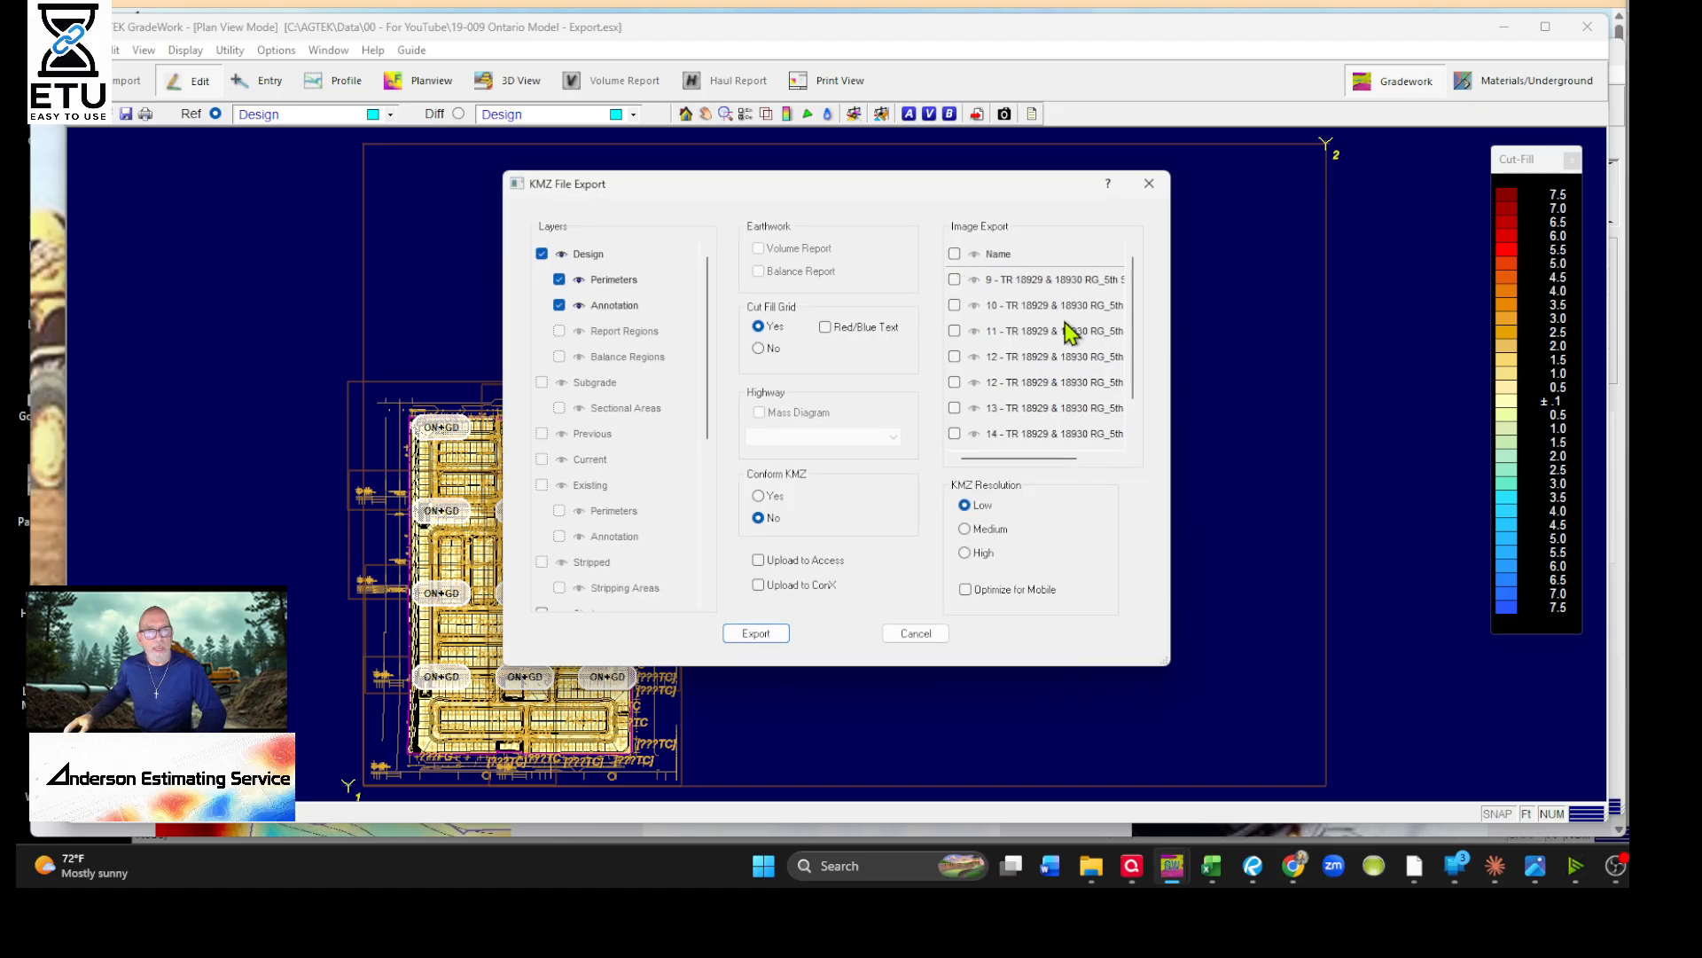
# Include all plan sheet images, leave out Benchmarks, enable Conform KMZ and export the file
pyautogui.scroll(-1, 1142, 350)
pyautogui.scroll(1, 1142, 352)
pyautogui.click(955, 255)
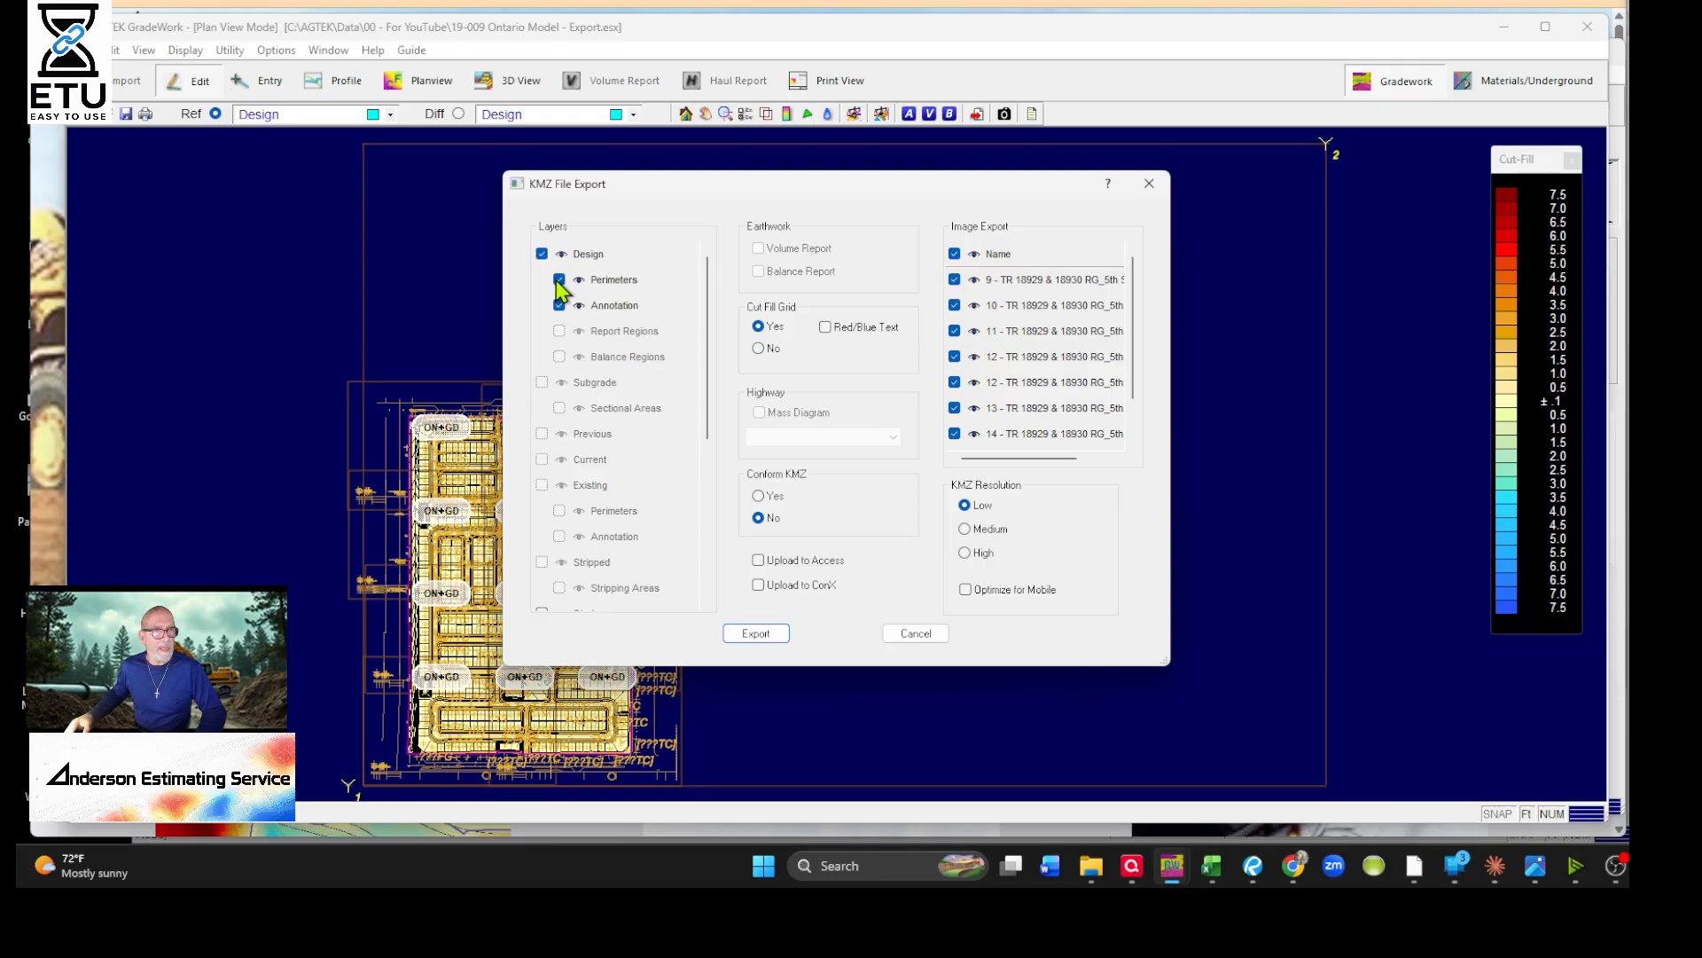
pyautogui.scroll(-2, 577, 580)
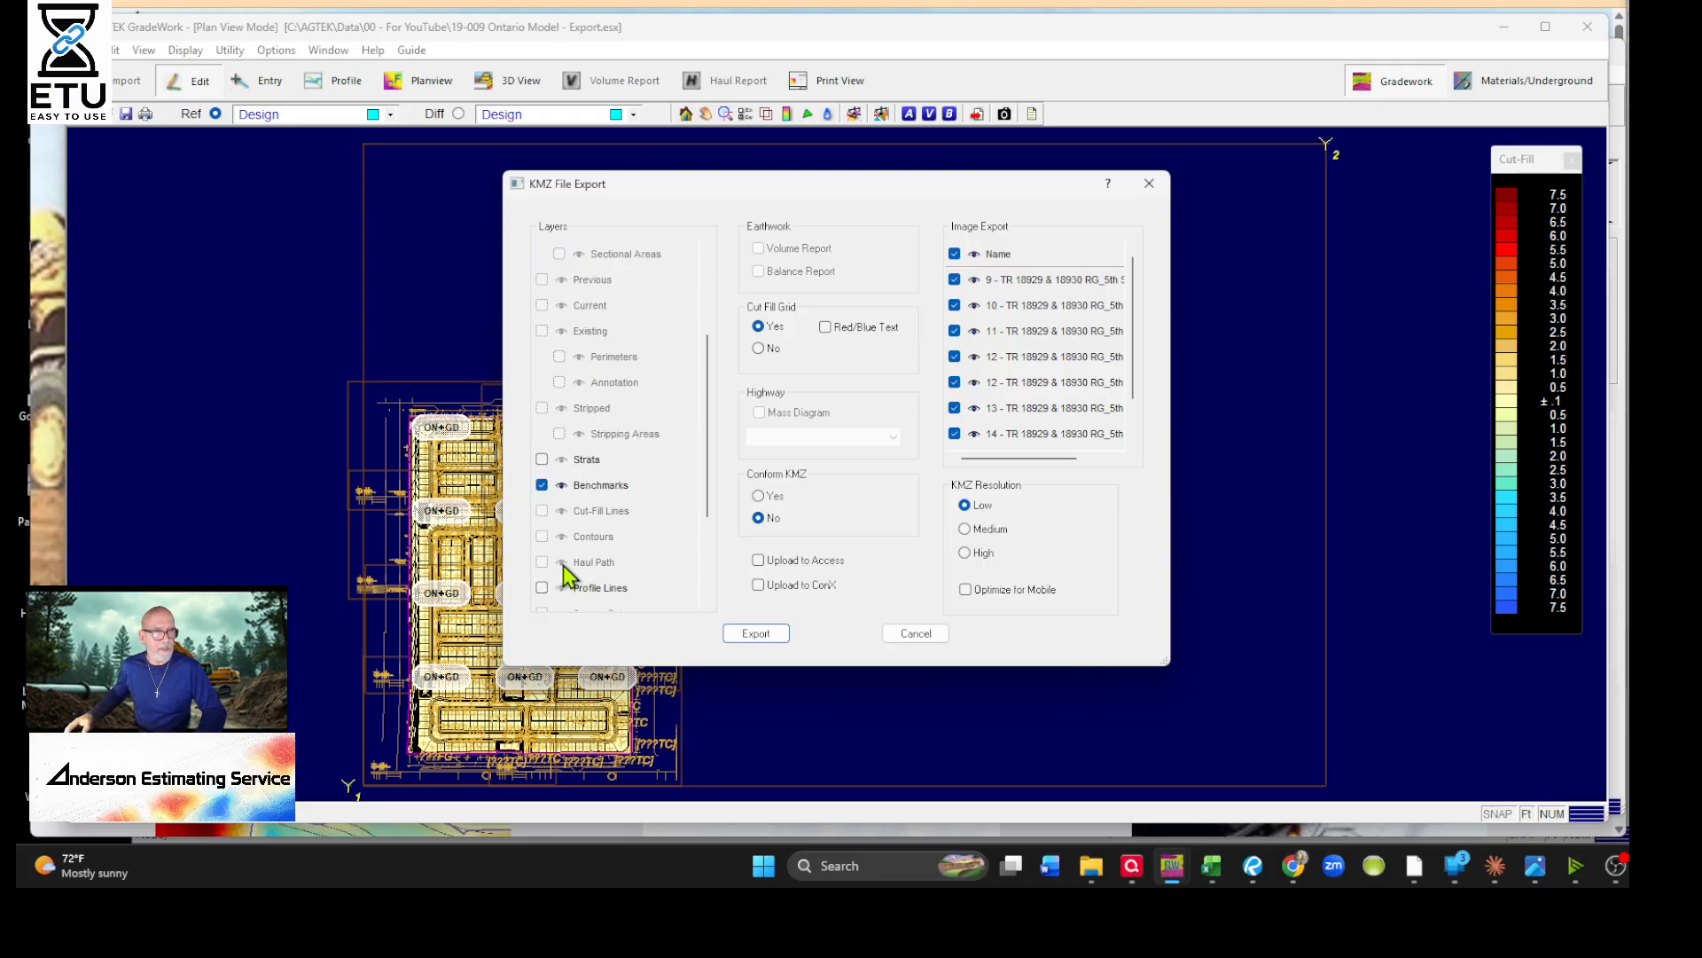
pyautogui.click(758, 496)
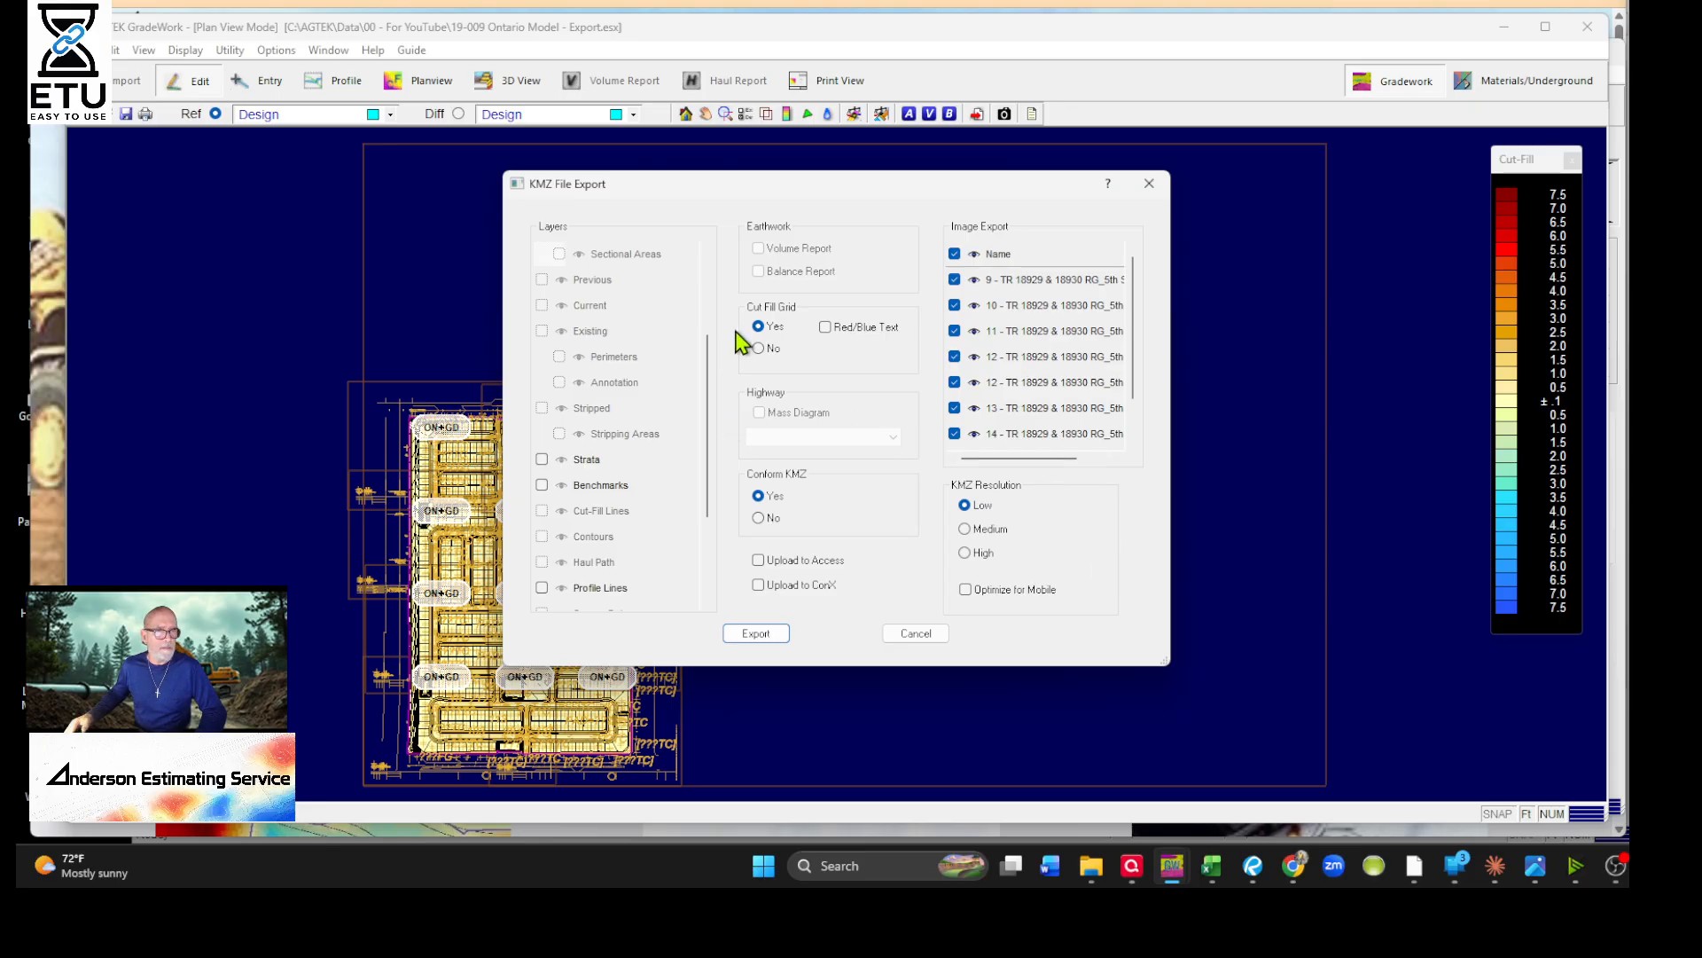
pyautogui.click(744, 638)
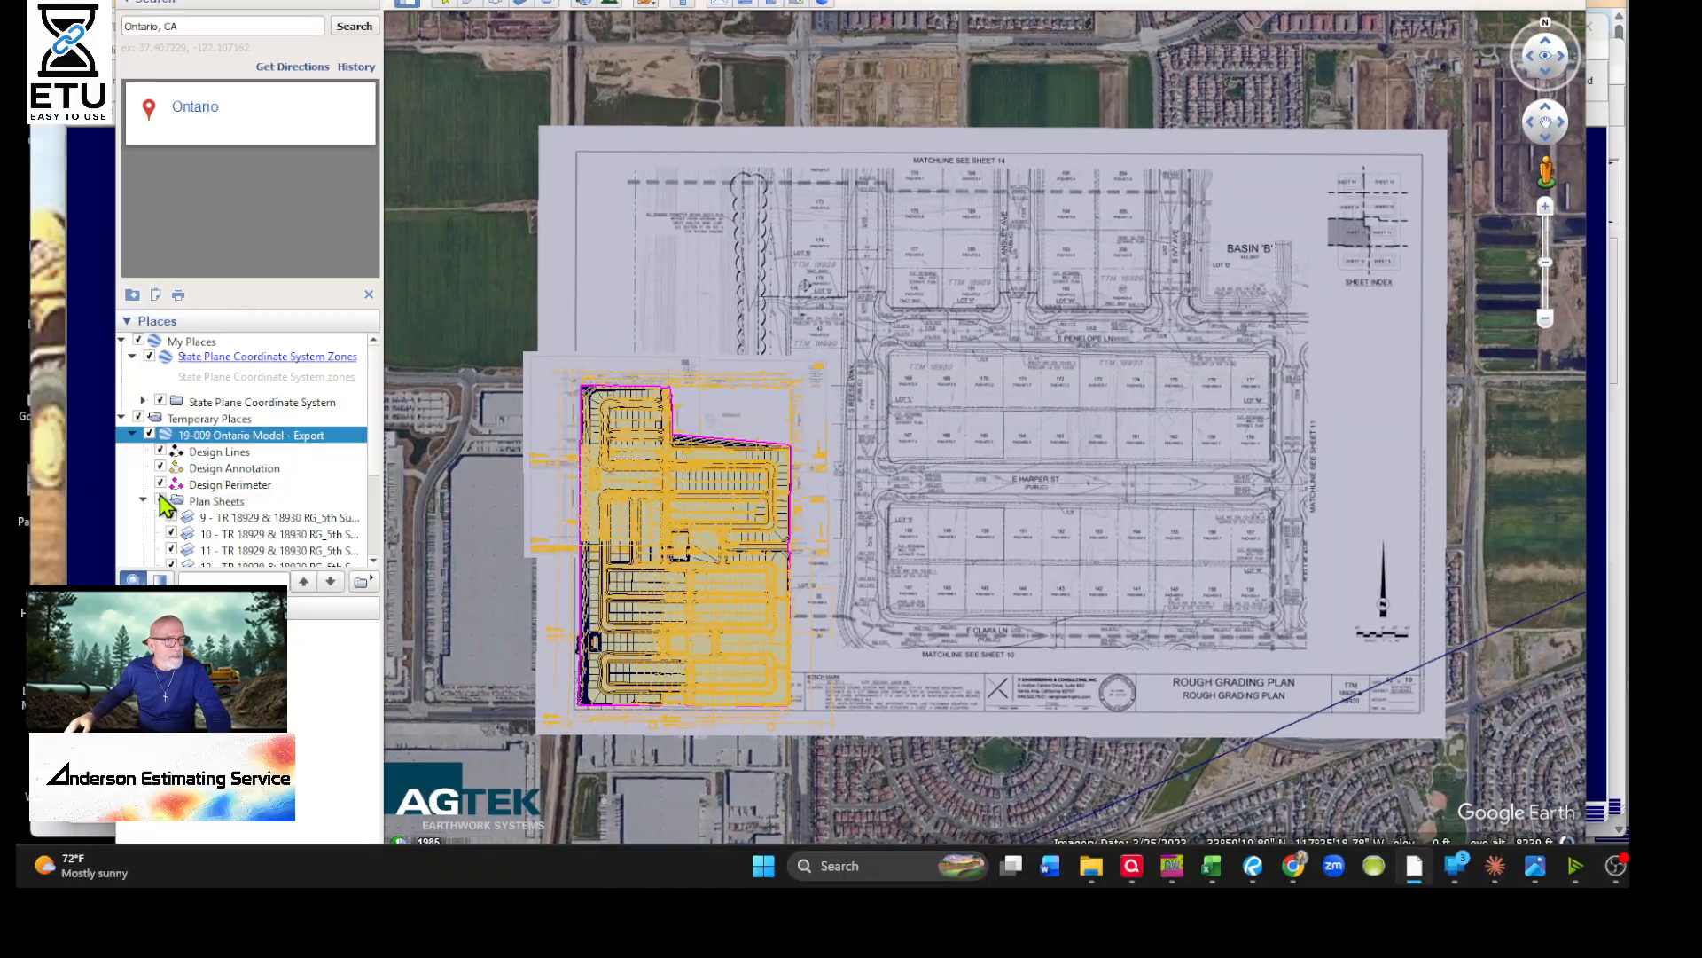
# Hide the Plan Sheets, Design Annotation and Cut-Fill layers of the exported Ontario model in Google Earth
pyautogui.click(161, 502)
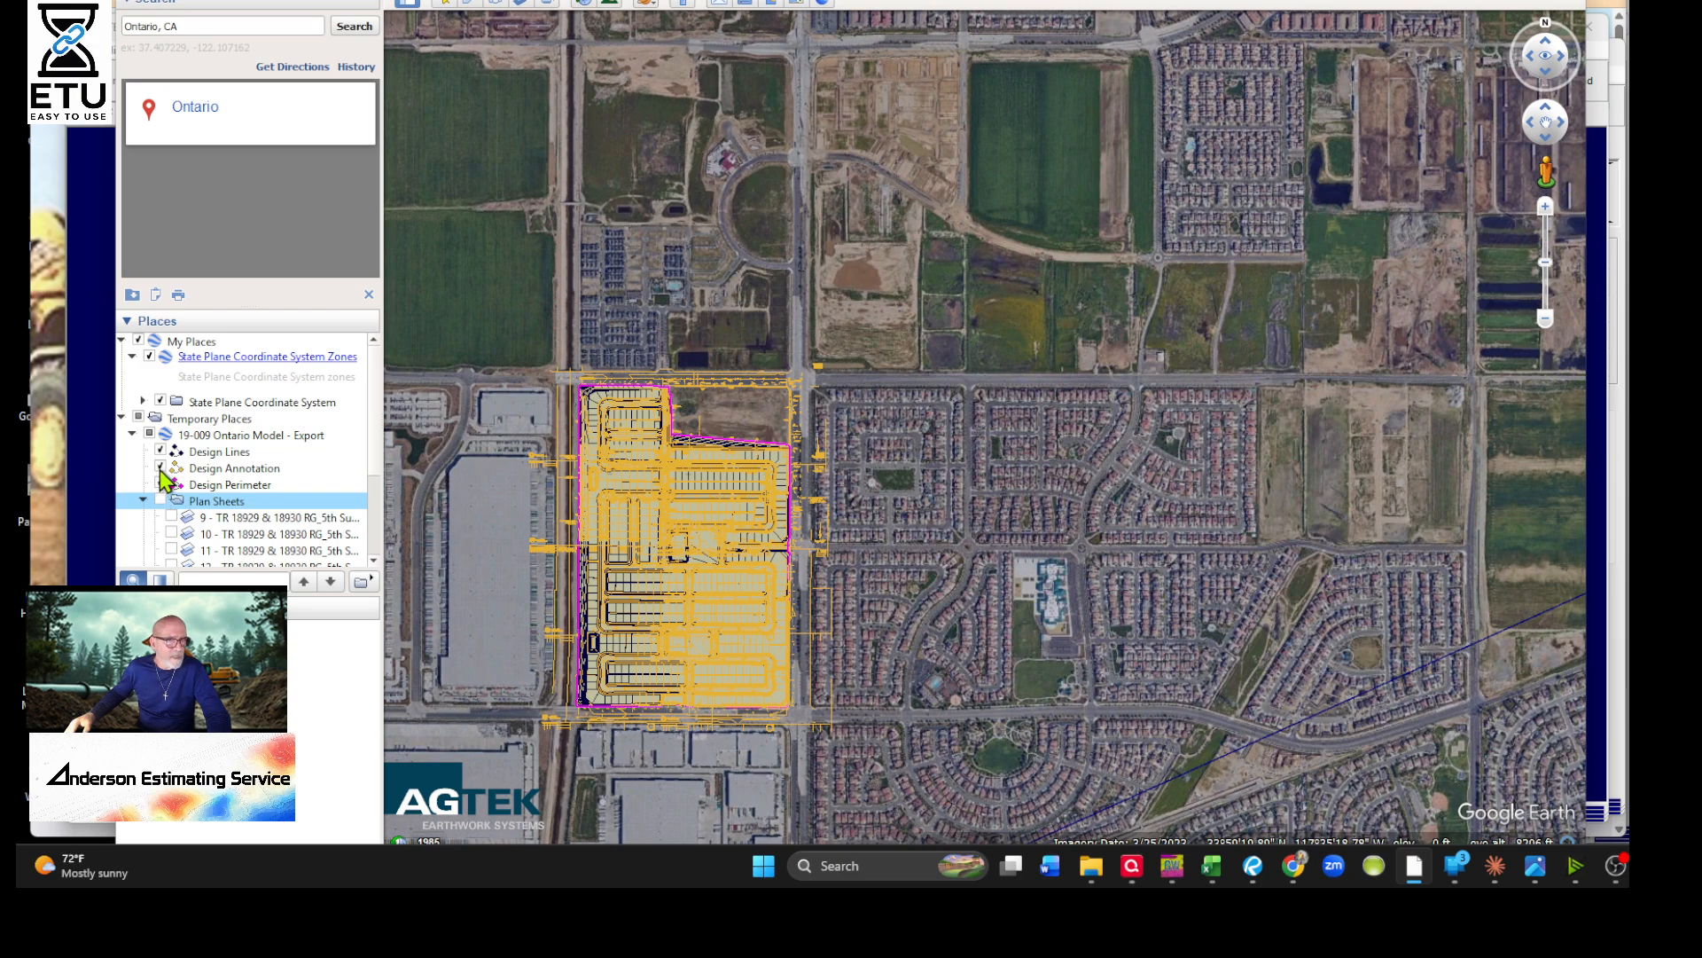
pyautogui.click(160, 468)
pyautogui.scroll(-3, 163, 502)
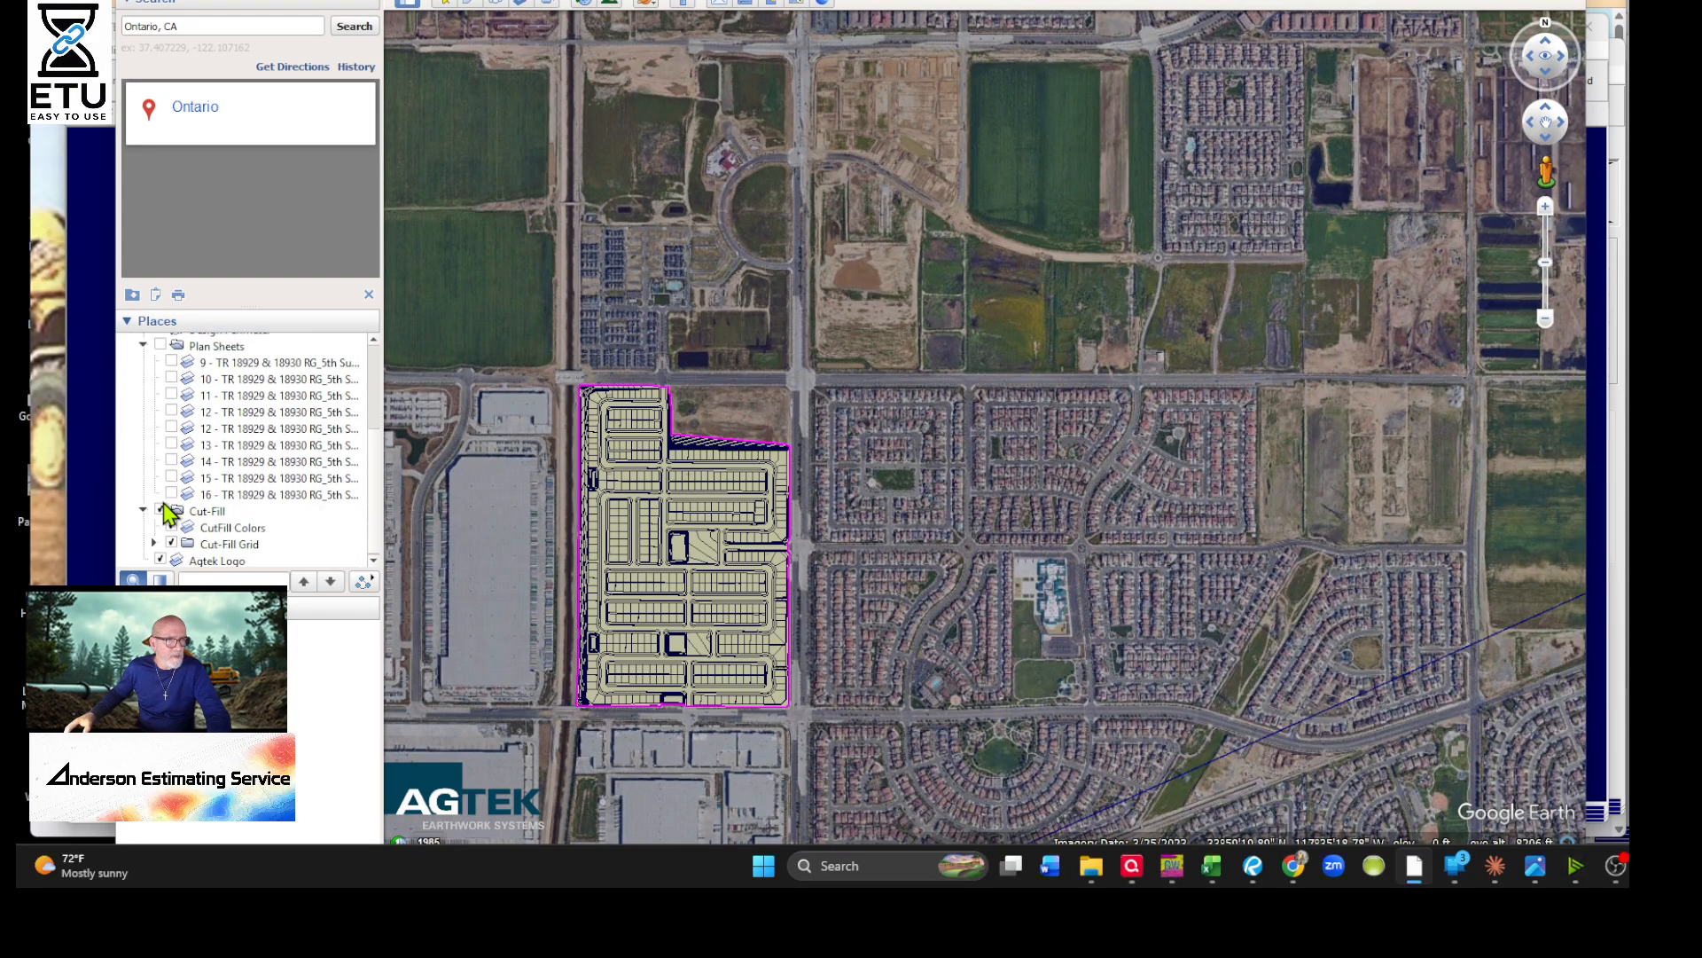
pyautogui.click(165, 509)
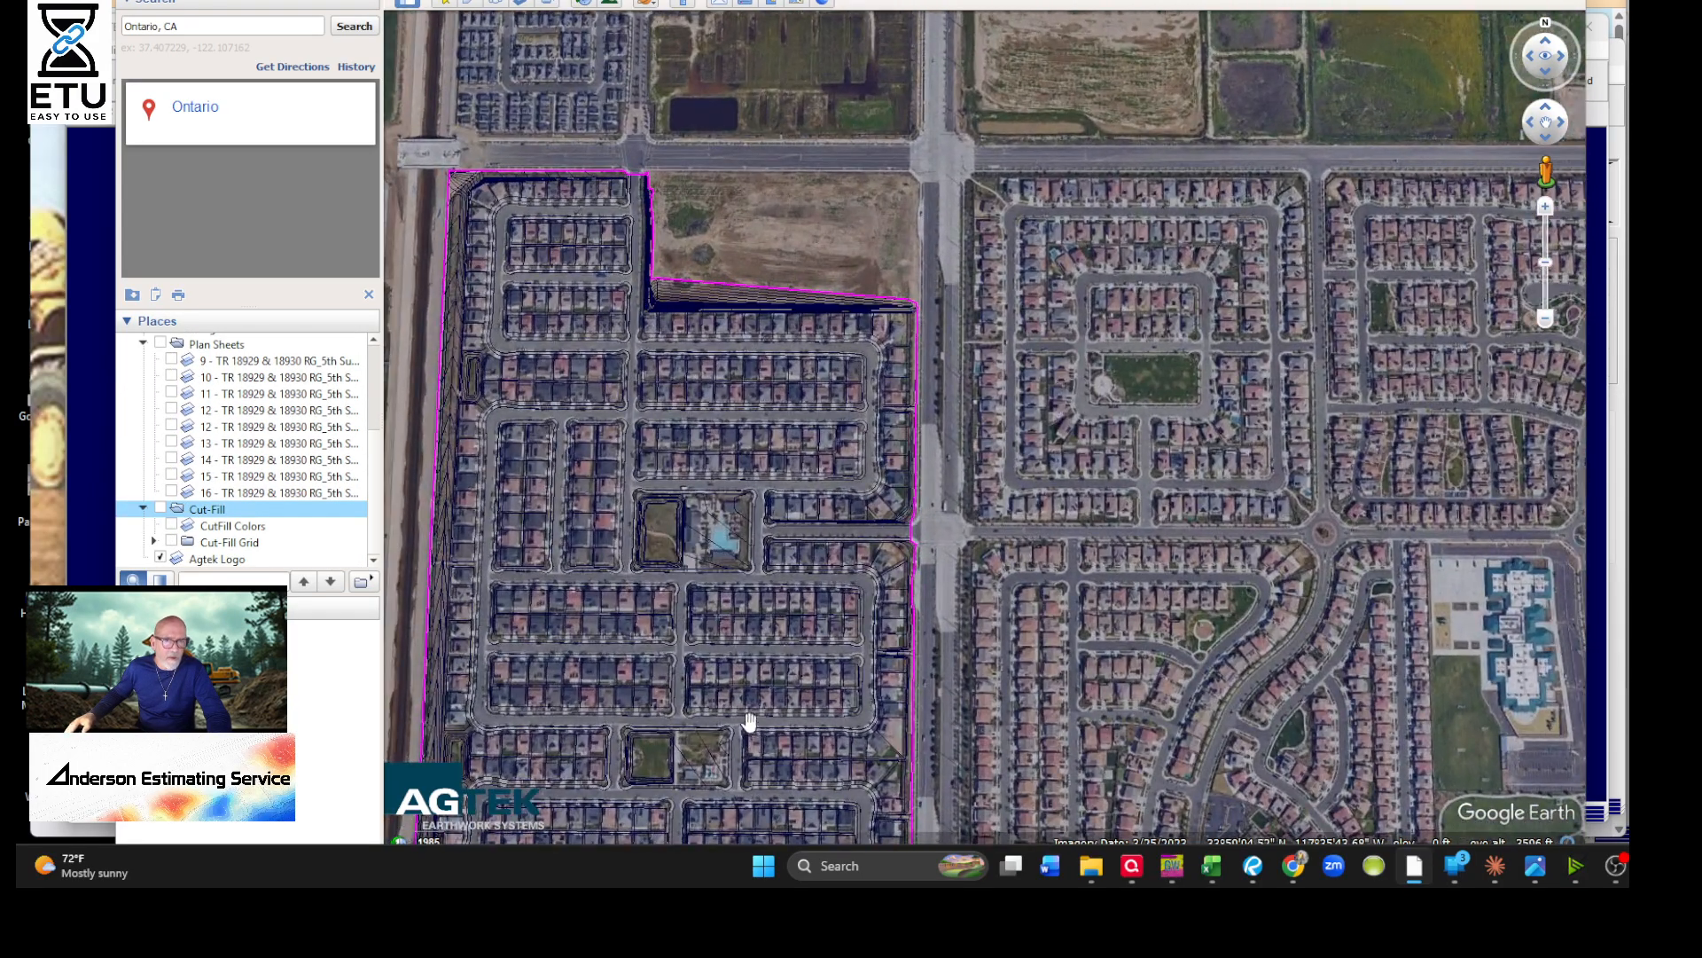
# Compare the design lines and perimeter with the built streets, lots and basins in the aerial imagery, from the site's south edge to its north end
pyautogui.moveTo(749, 723); pyautogui.dragTo(753, 636)
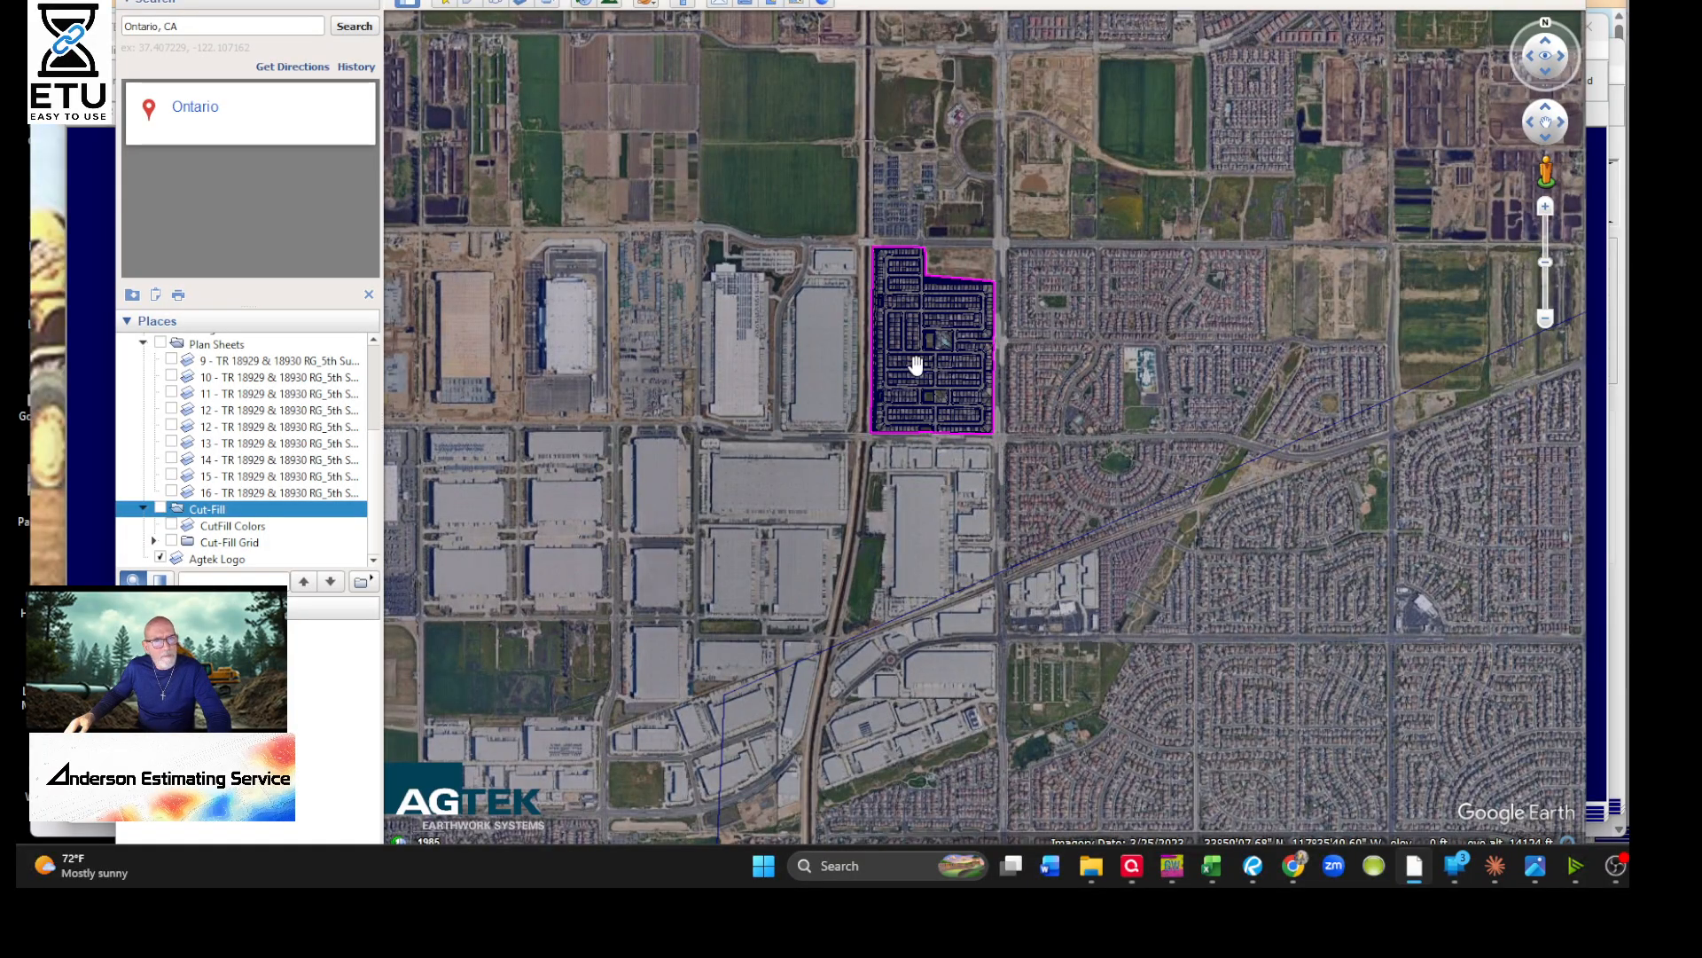
pyautogui.scroll(5, 952, 416)
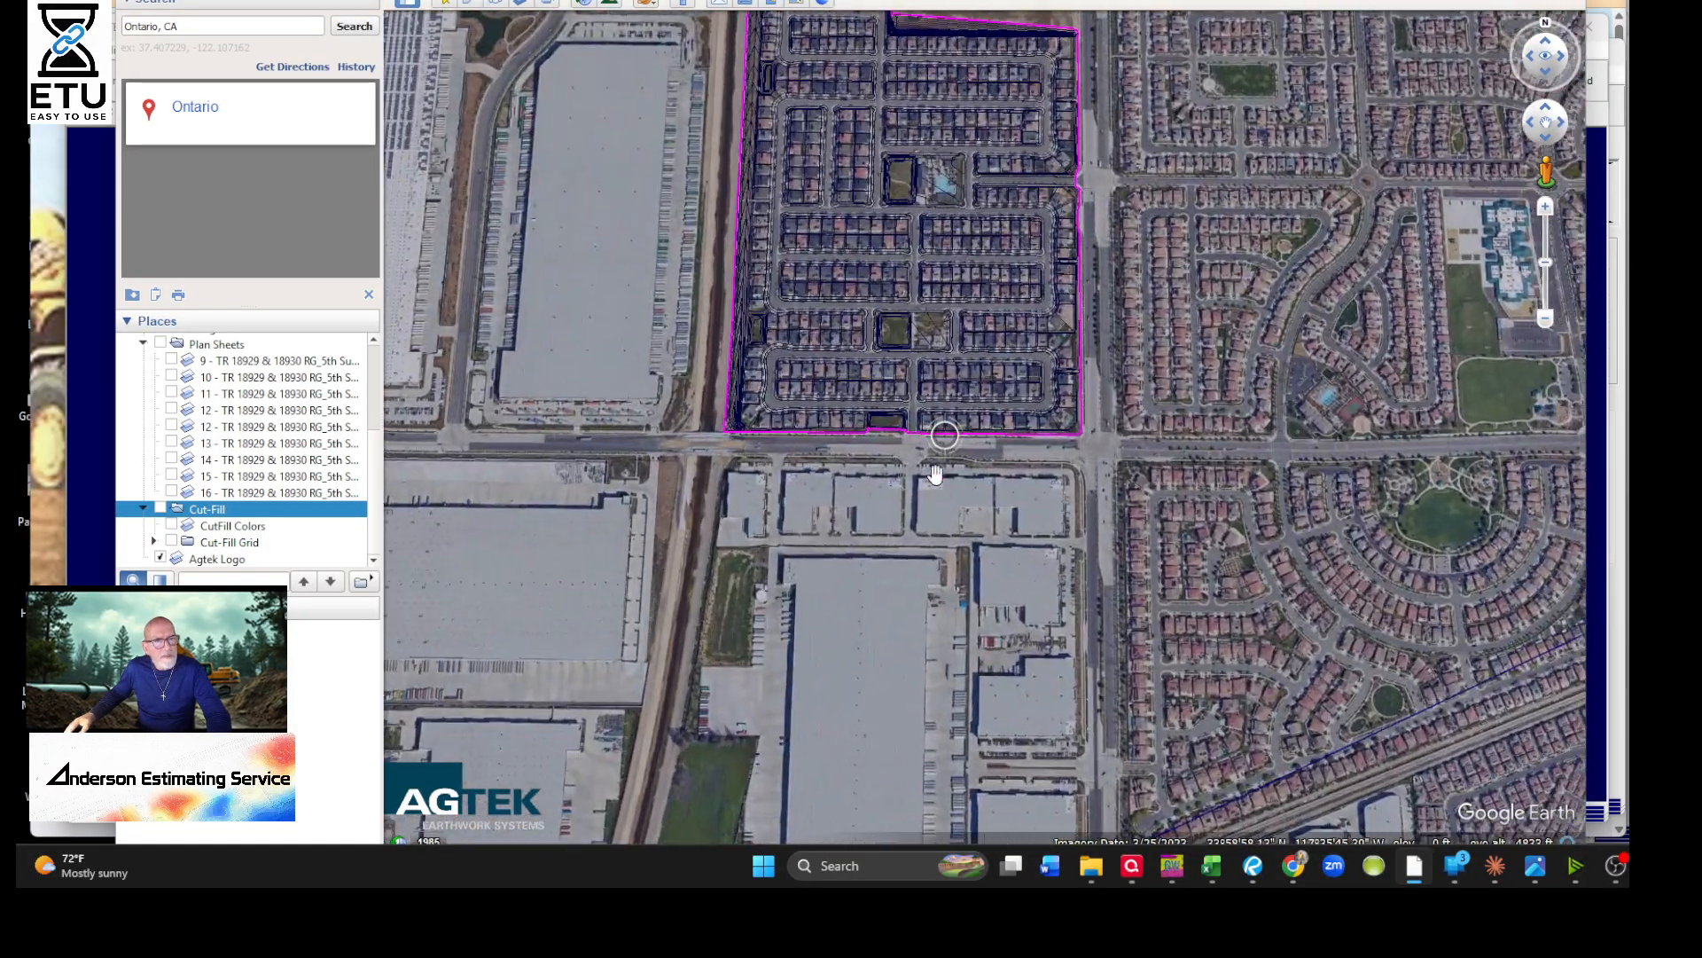
pyautogui.scroll(4, 887, 399)
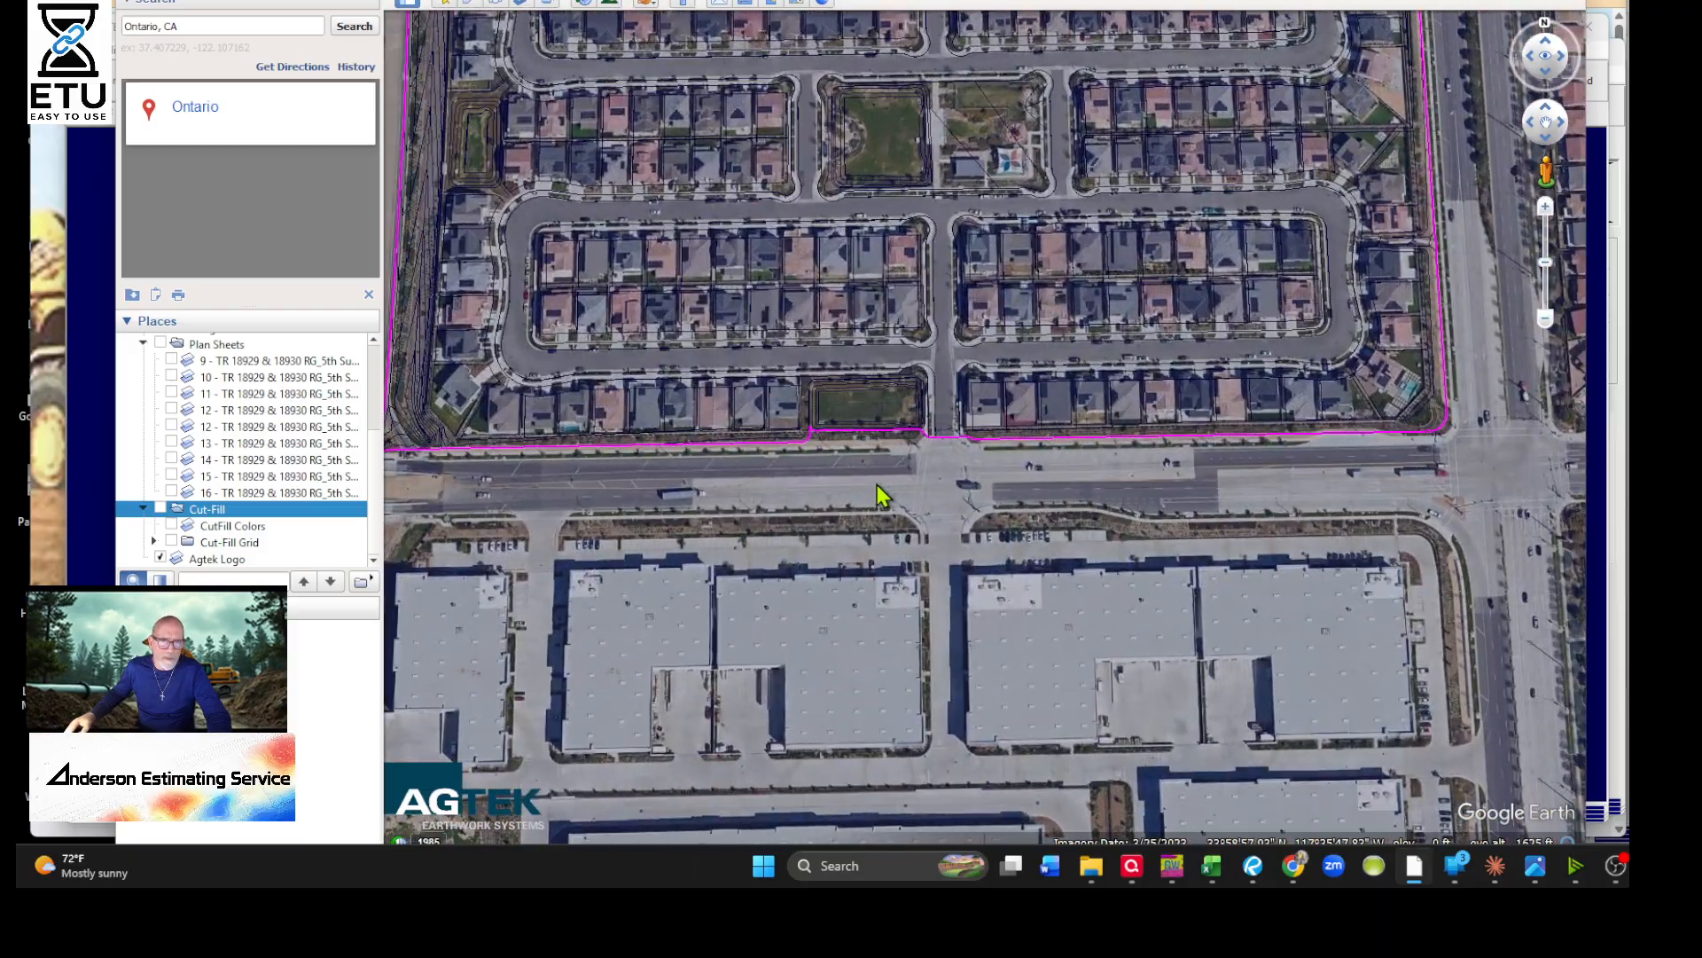
pyautogui.moveTo(924, 625); pyautogui.dragTo(919, 528)
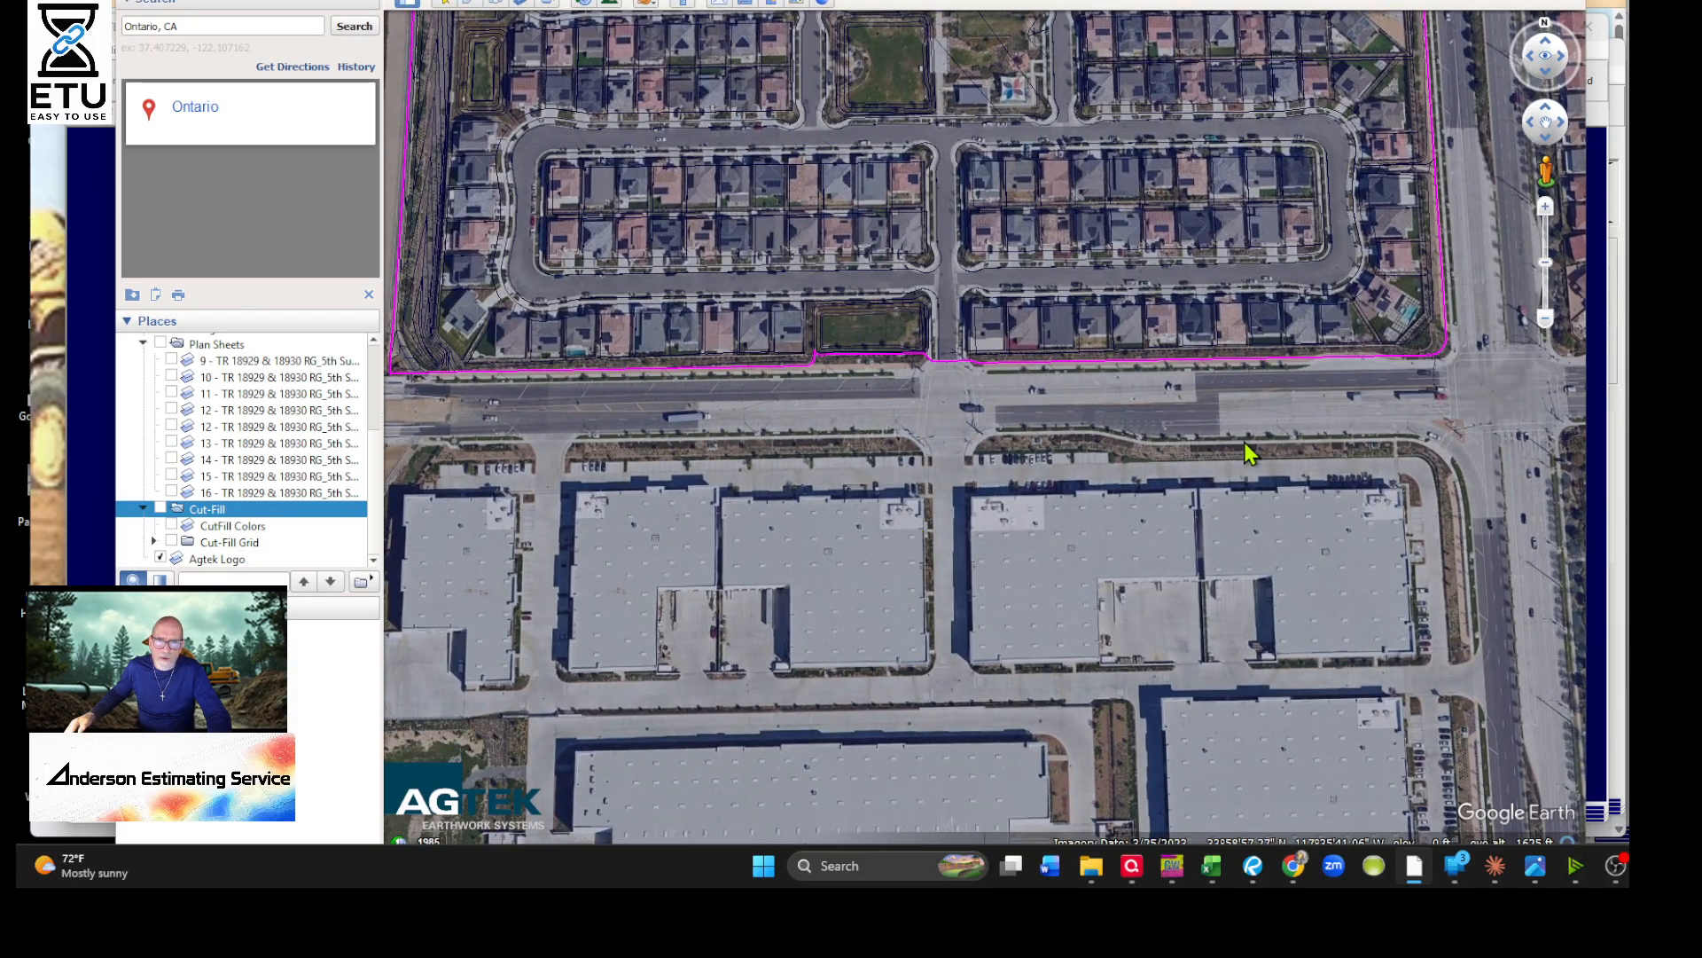
pyautogui.moveTo(1182, 383); pyautogui.dragTo(1193, 696)
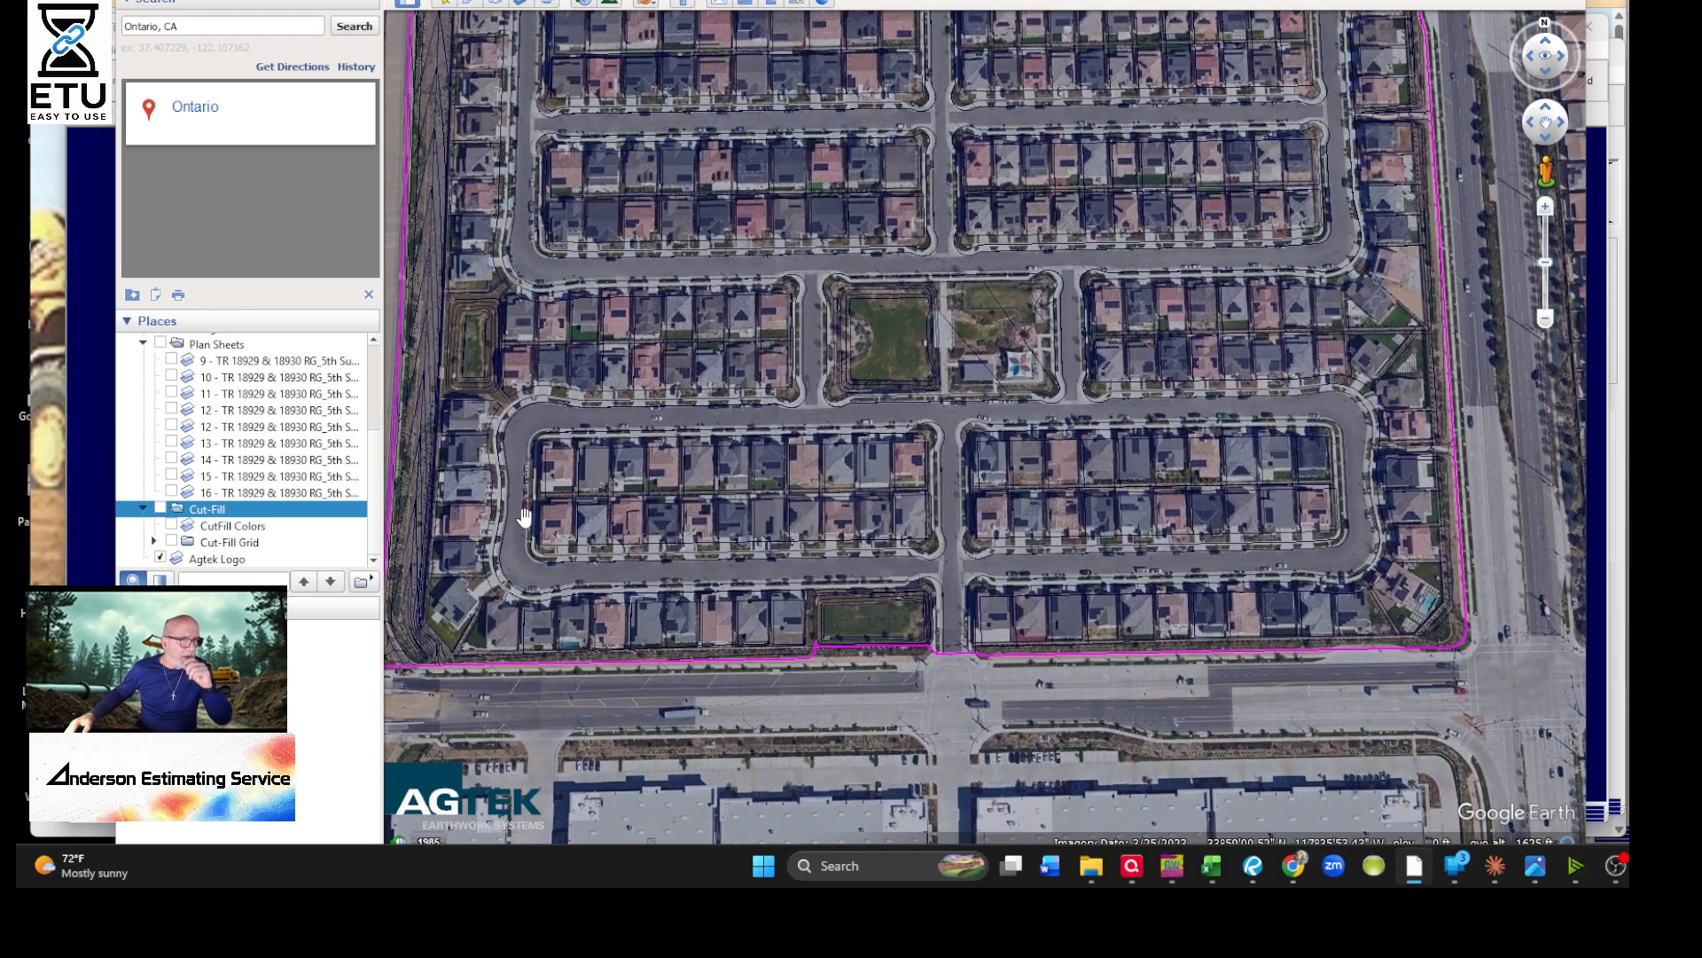
pyautogui.click(224, 561)
pyautogui.moveTo(827, 354); pyautogui.dragTo(1110, 669)
pyautogui.moveTo(951, 362); pyautogui.dragTo(1001, 679)
pyautogui.moveTo(842, 347)
pyautogui.mouseDown()
pyautogui.moveTo(868, 364)
pyautogui.moveTo(886, 639)
pyautogui.mouseUp()
pyautogui.moveTo(1217, 446)
pyautogui.mouseDown()
pyautogui.moveTo(935, 561)
pyautogui.moveTo(1076, 468)
pyautogui.mouseUp()
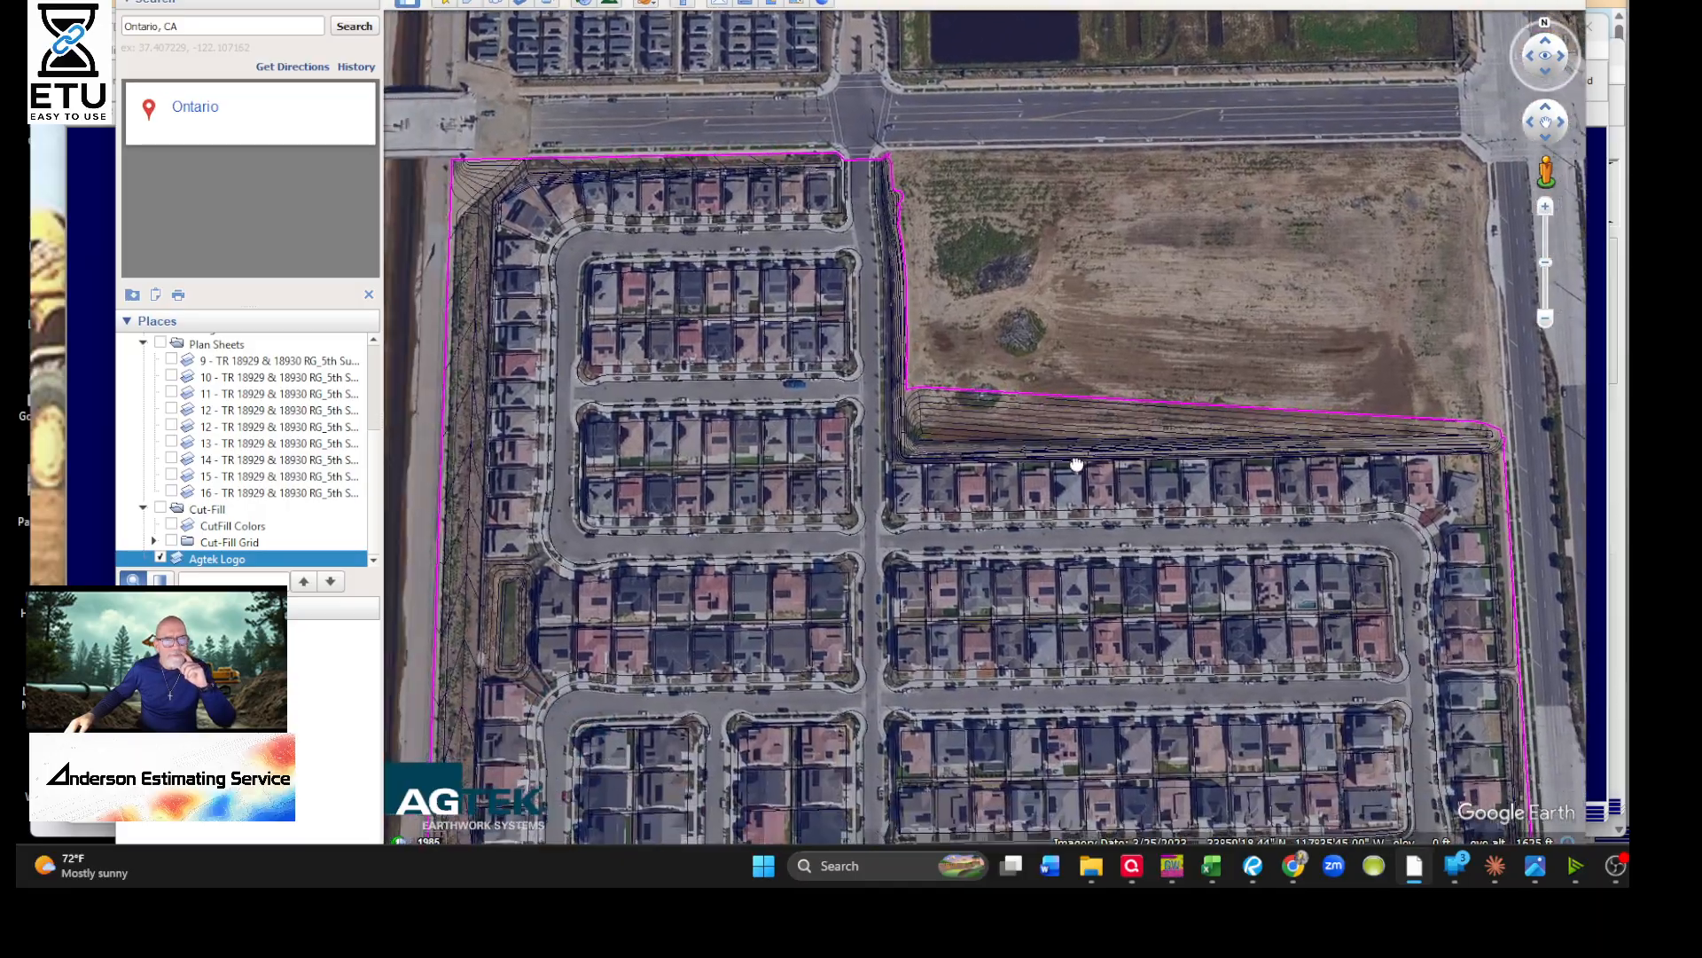
# Toggle the Cut-Fill overlay on and off to compare the design surface with the built neighbourhood, leaving the overlay hidden
pyautogui.scroll(3, 285, 445)
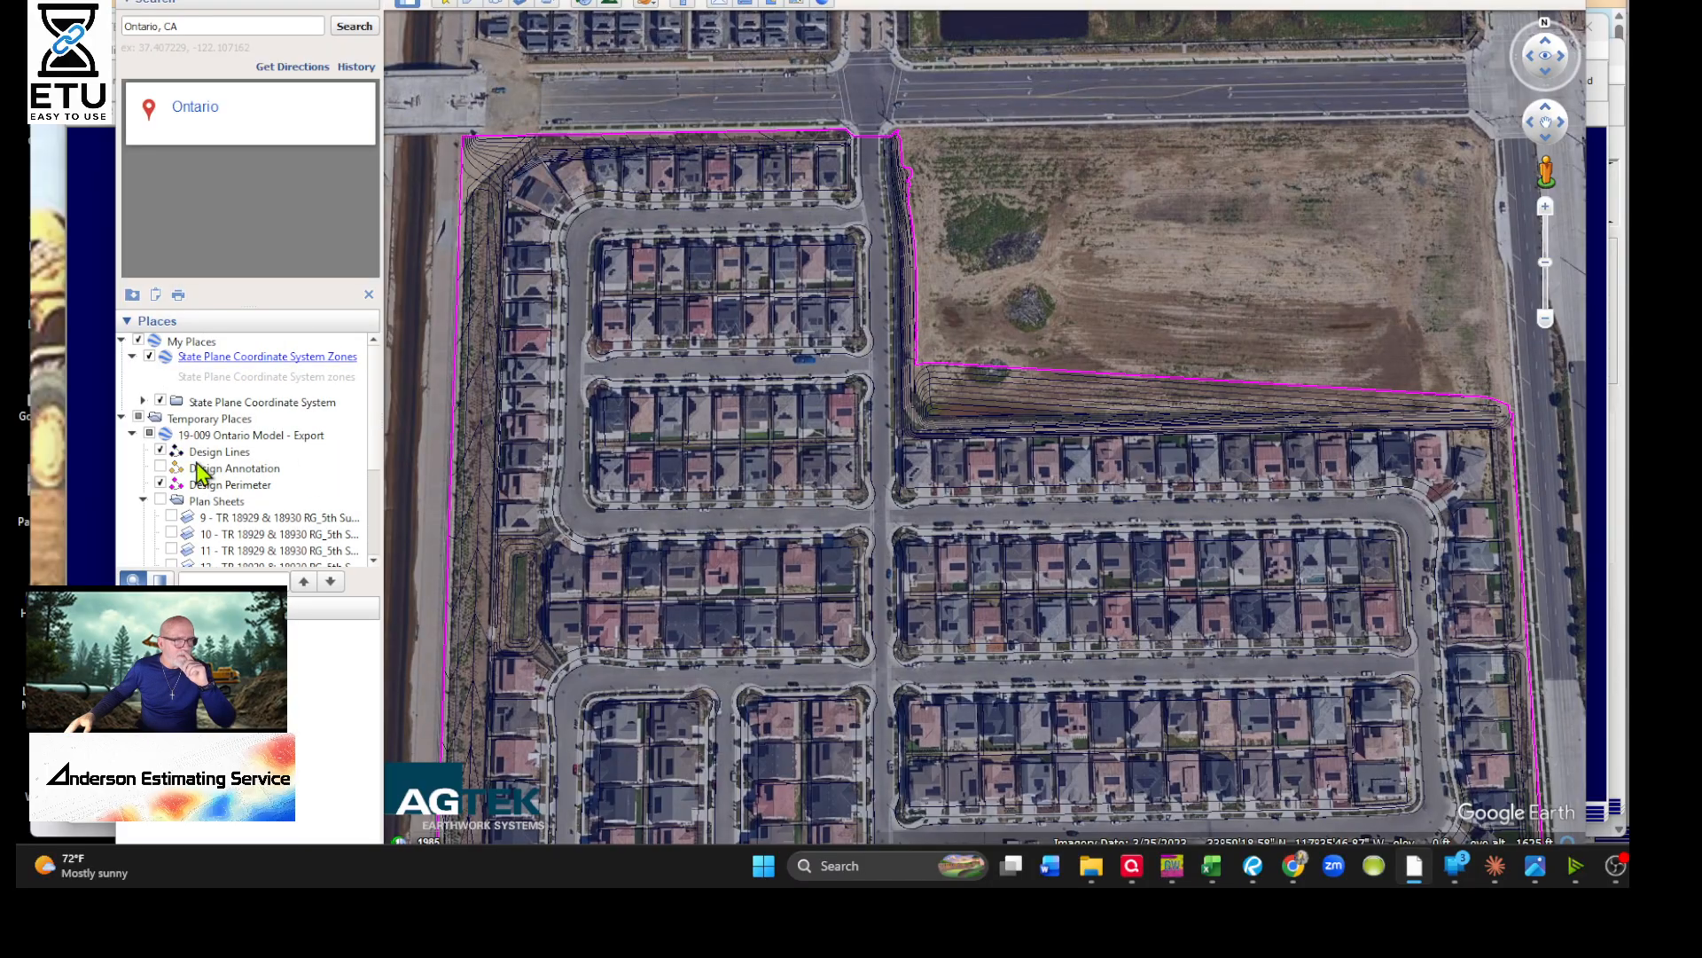
pyautogui.scroll(-3, 248, 470)
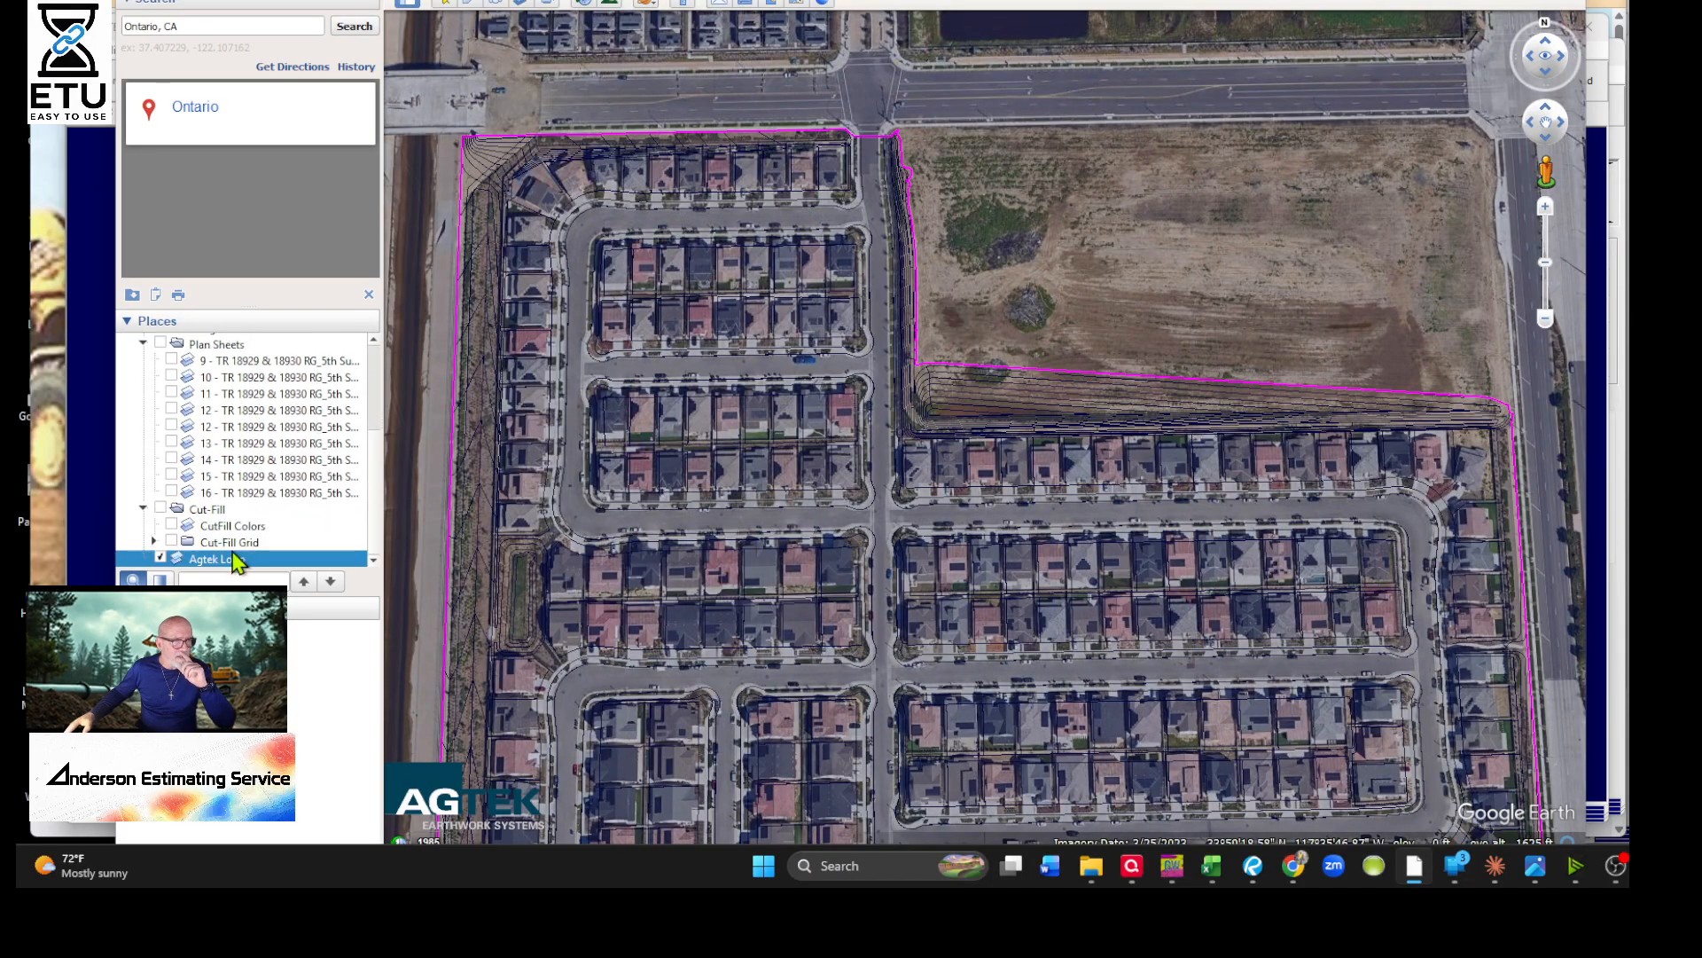
pyautogui.click(160, 509)
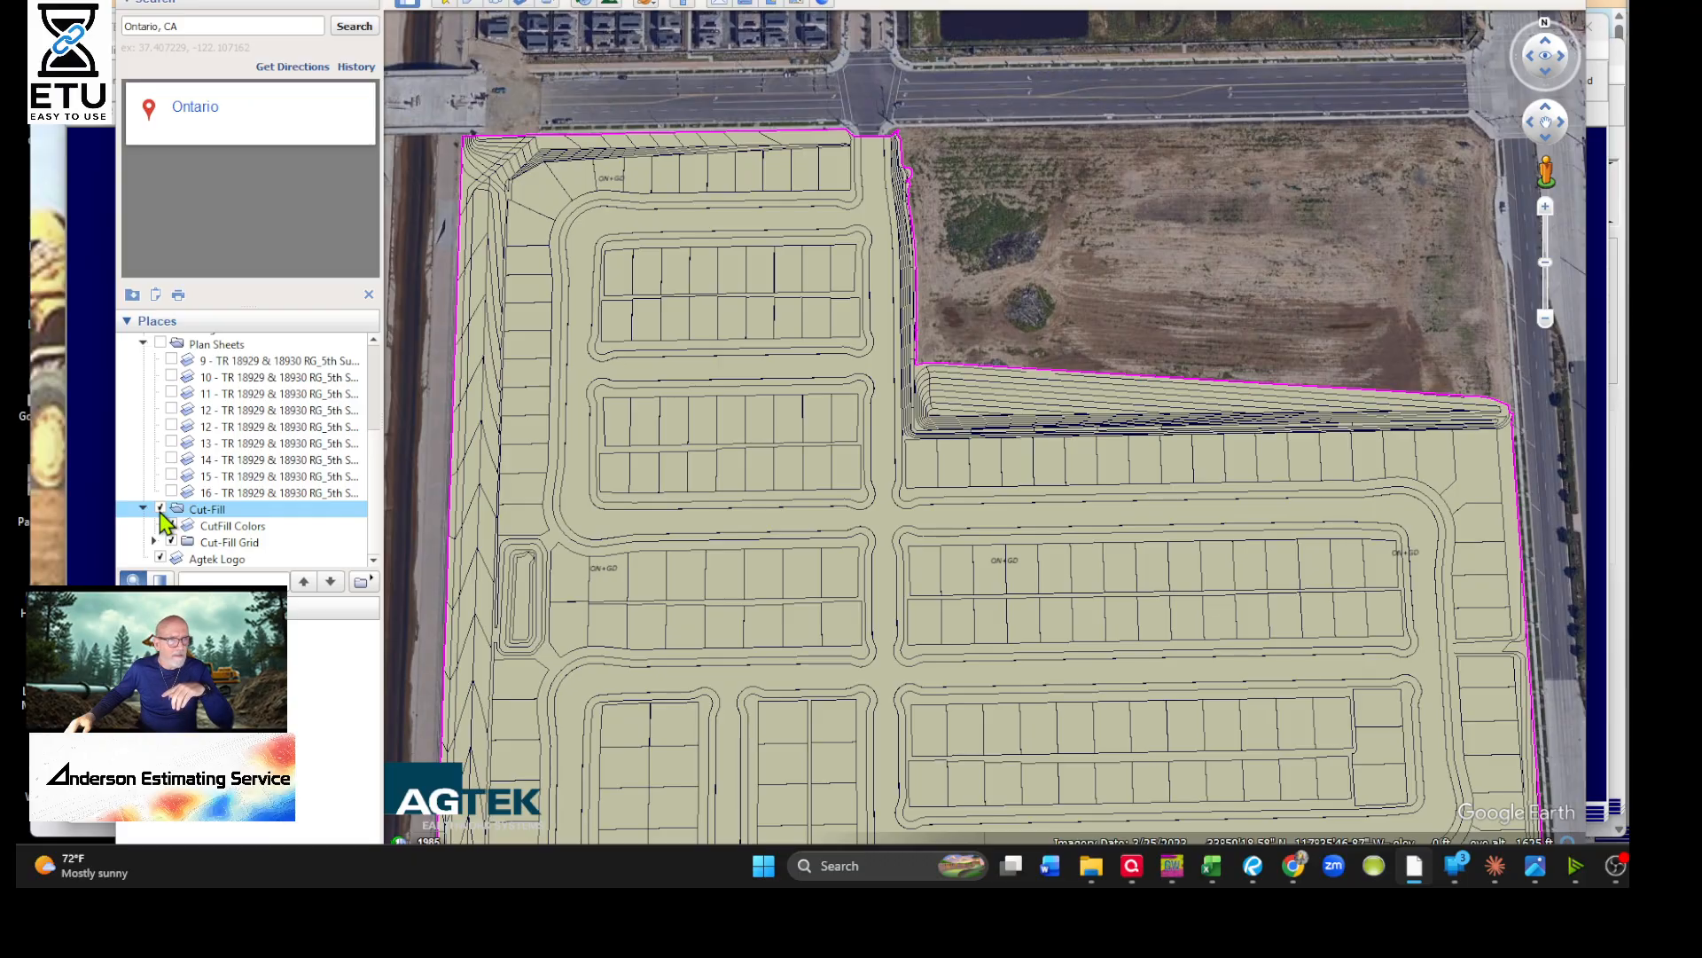
pyautogui.click(160, 510)
pyautogui.click(161, 510)
pyautogui.click(160, 509)
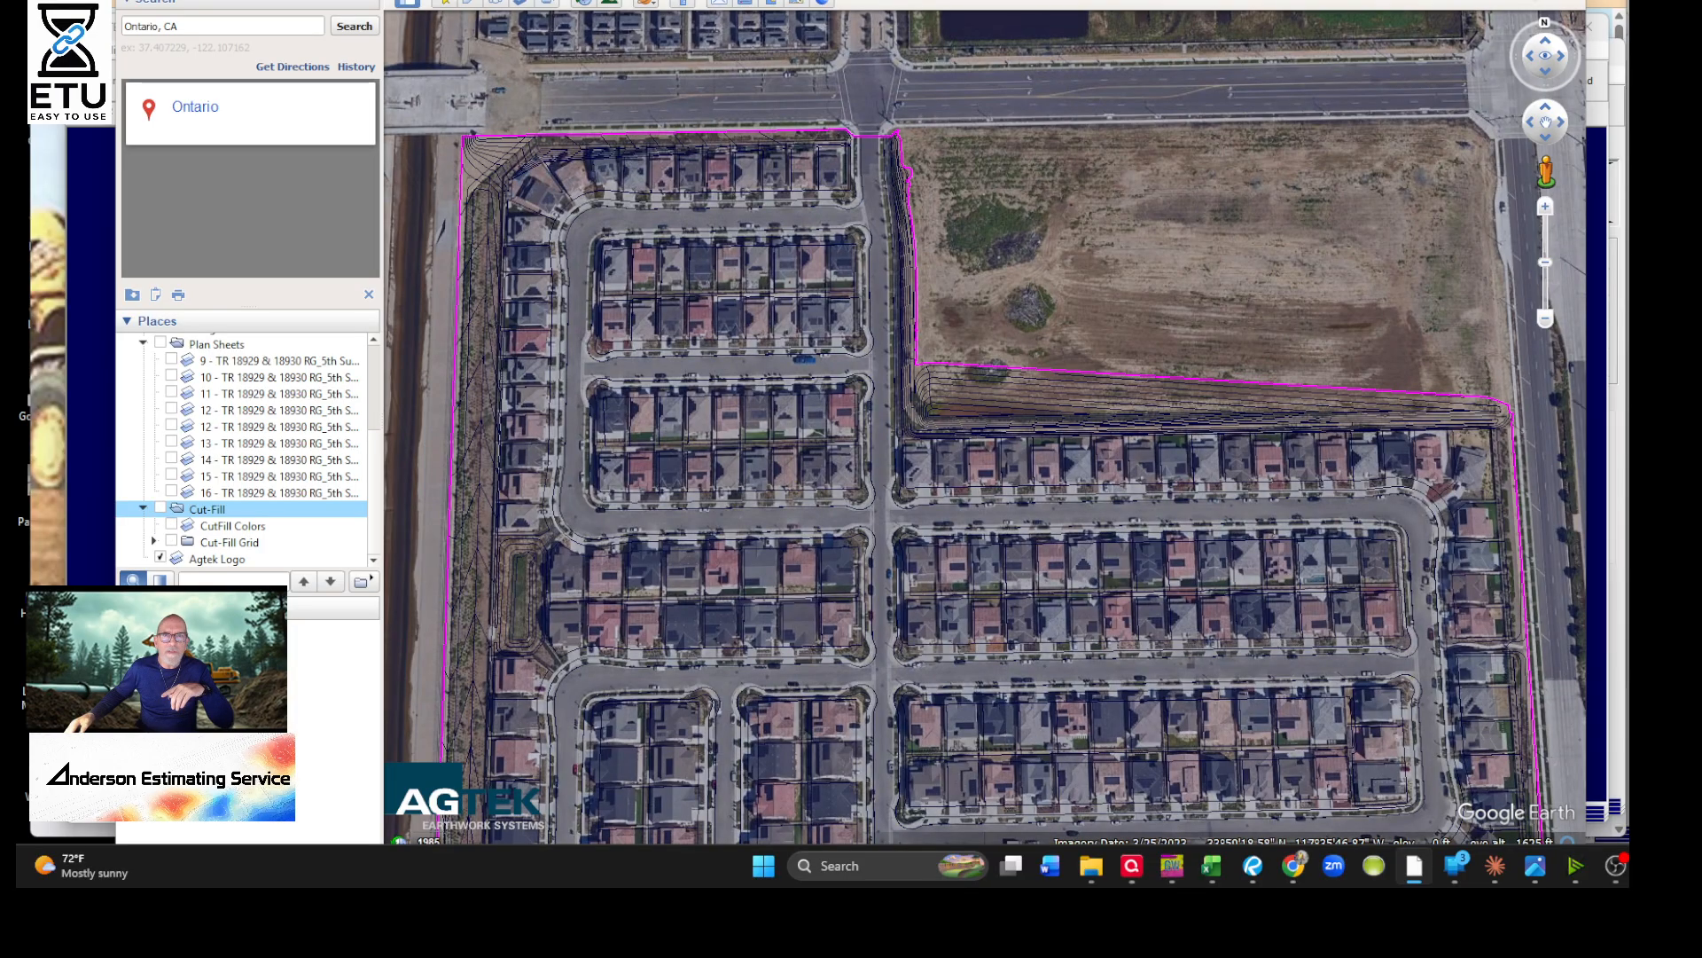
# Switch to the project folder in File Explorer, check the contents of its Ontario subfolder and return to the project folder
pyautogui.hotkey('alt', 'Tab')
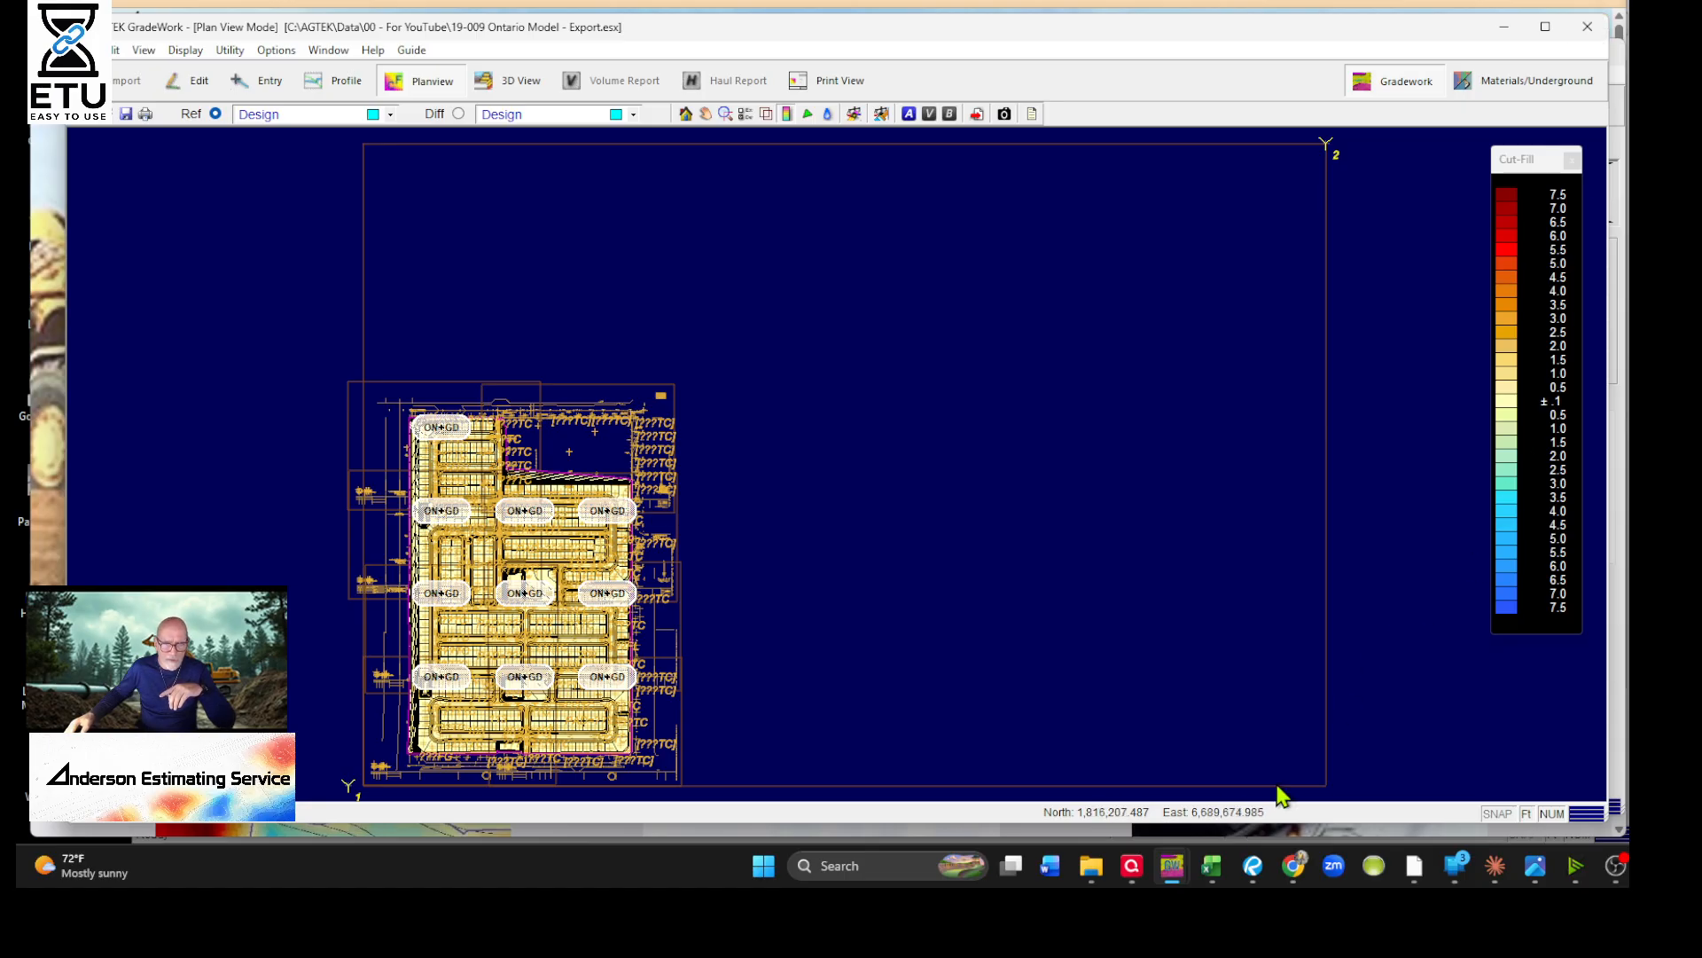
pyautogui.moveTo(1094, 875)
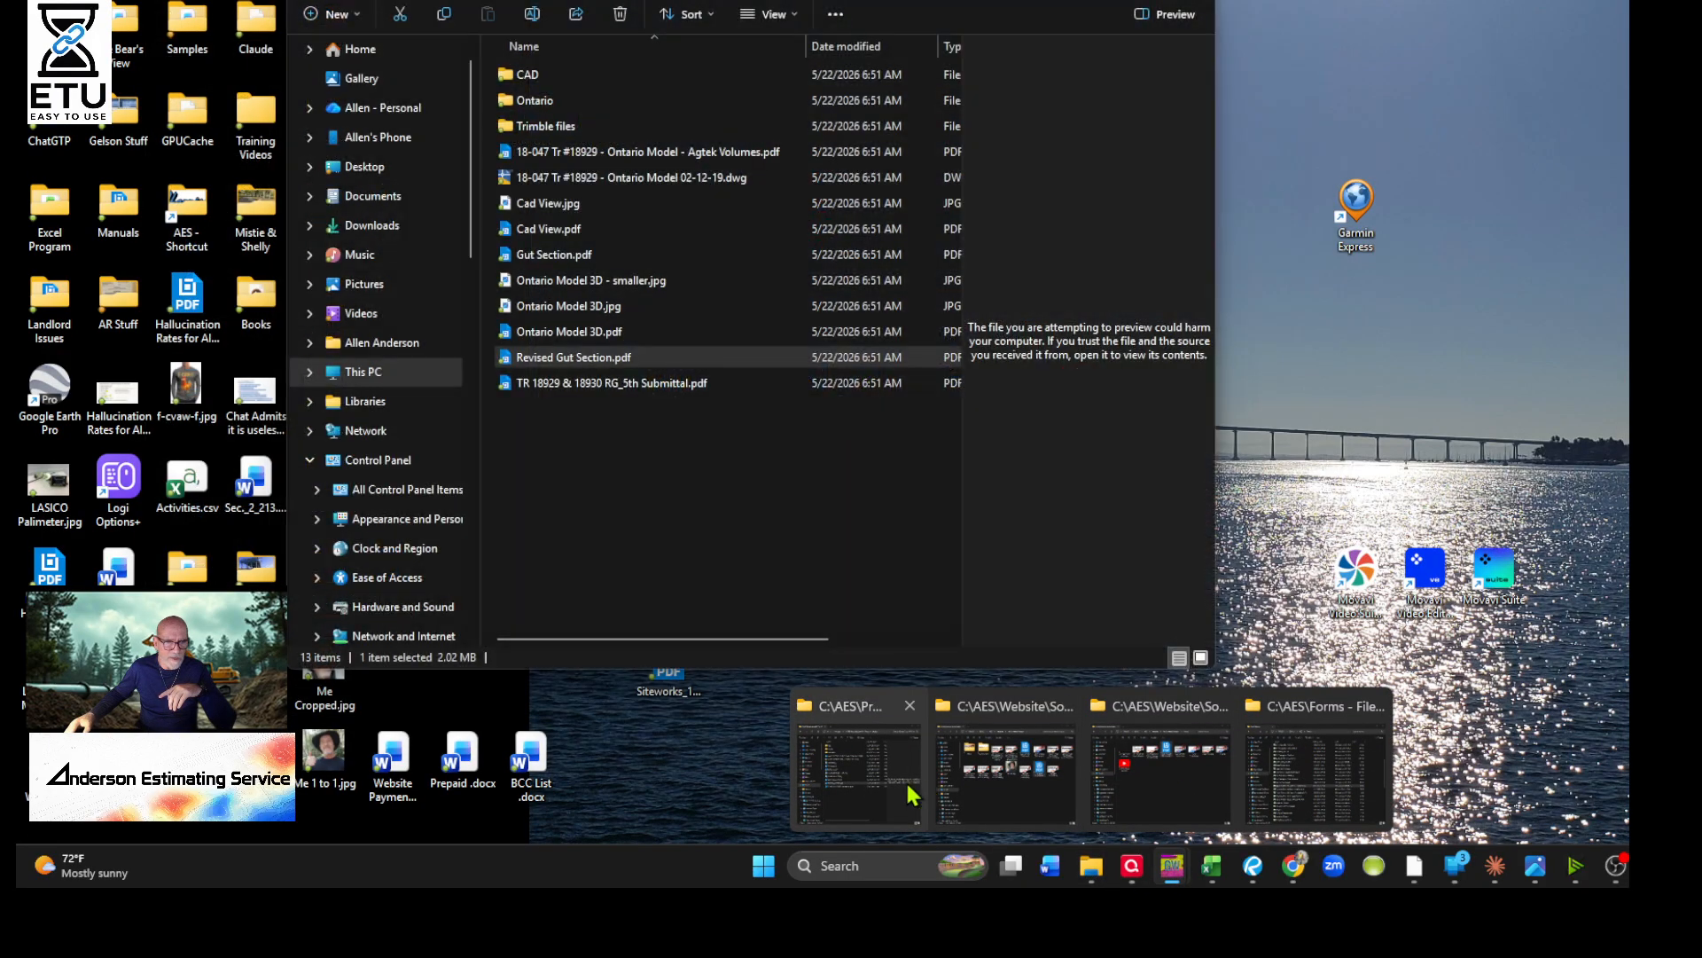
pyautogui.click(909, 793)
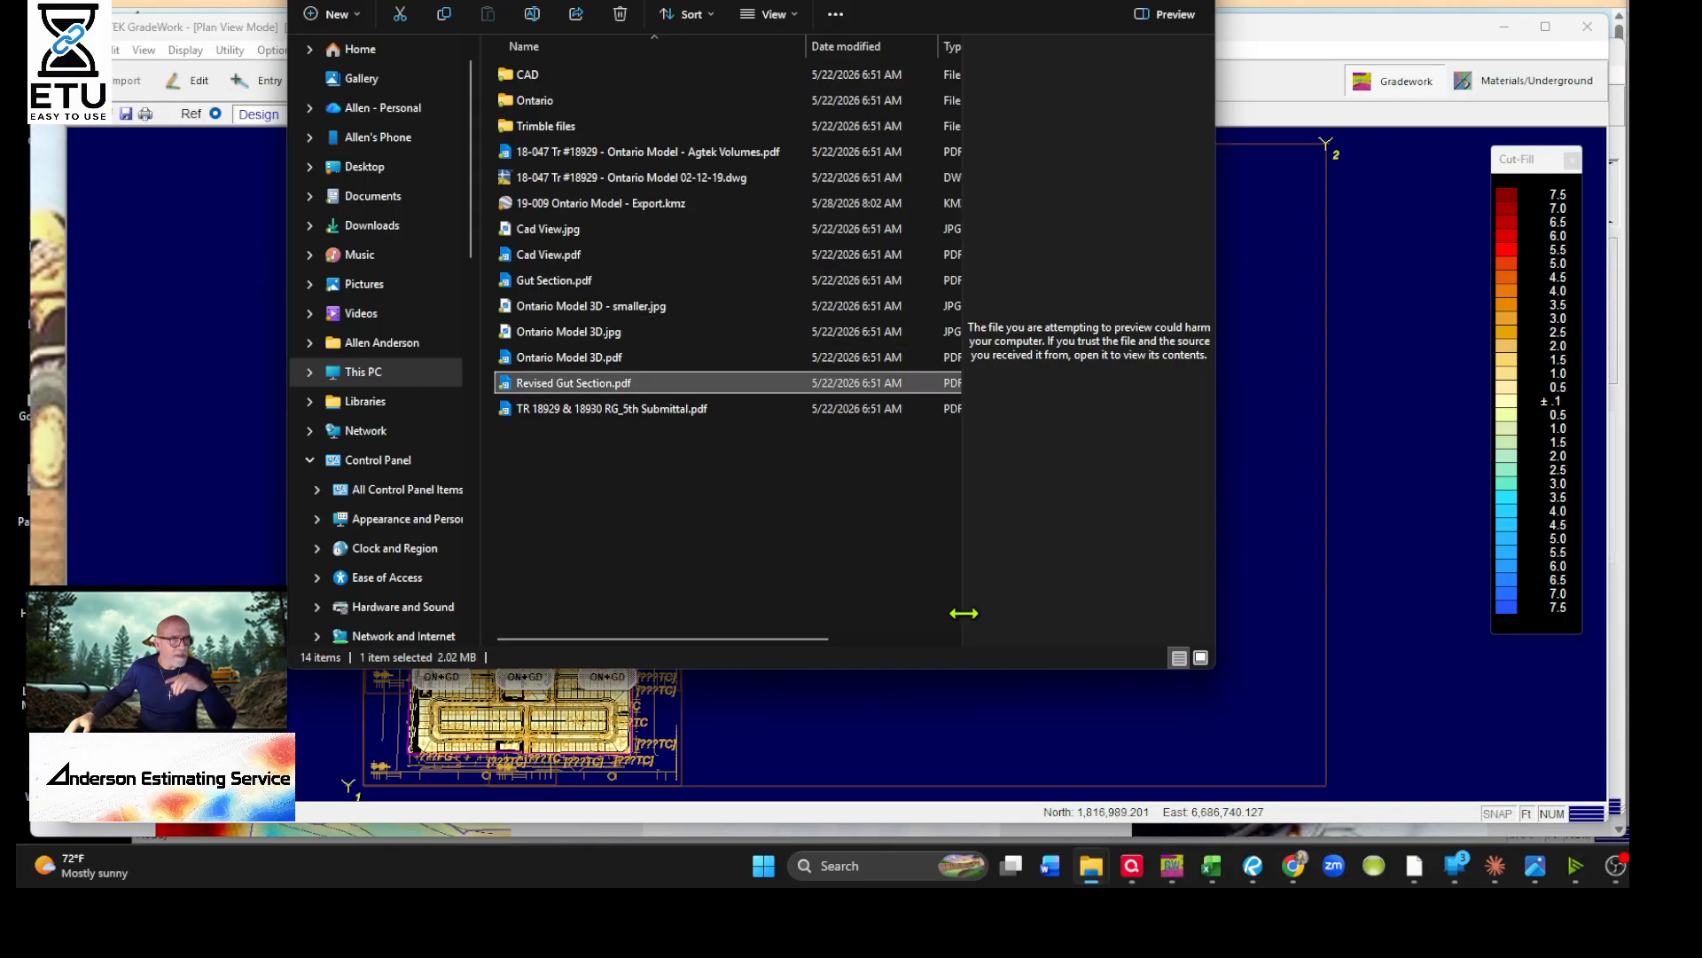
pyautogui.doubleClick(542, 103)
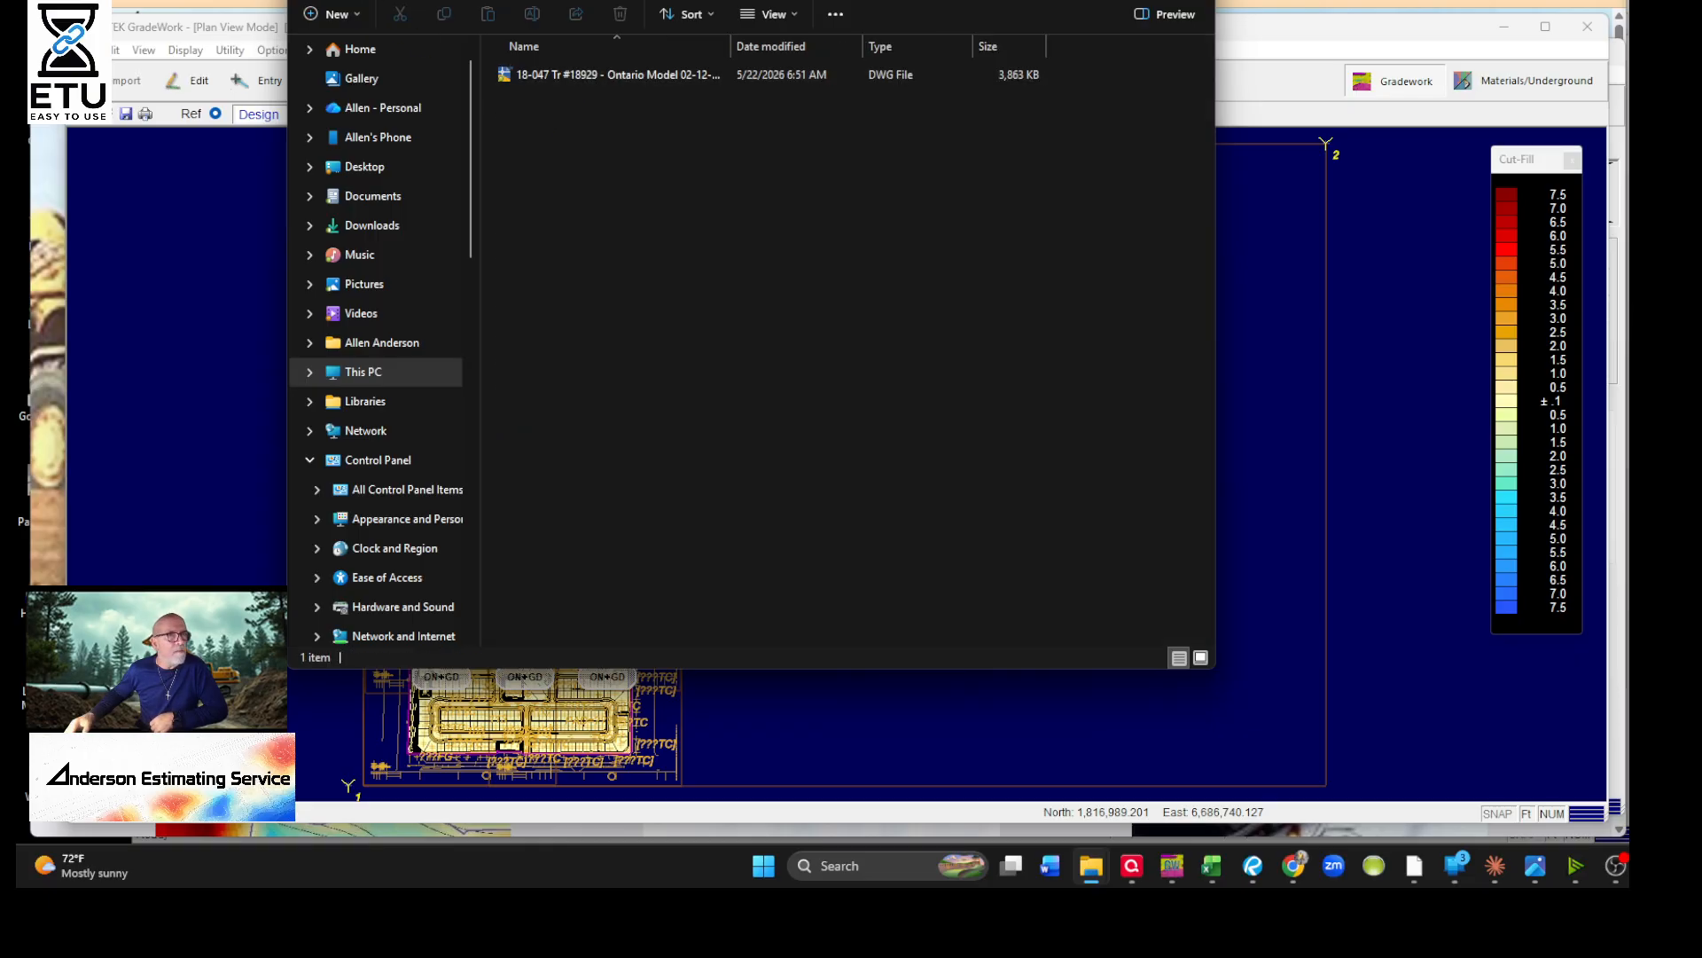
pyautogui.hotkey('alt', 'Left')
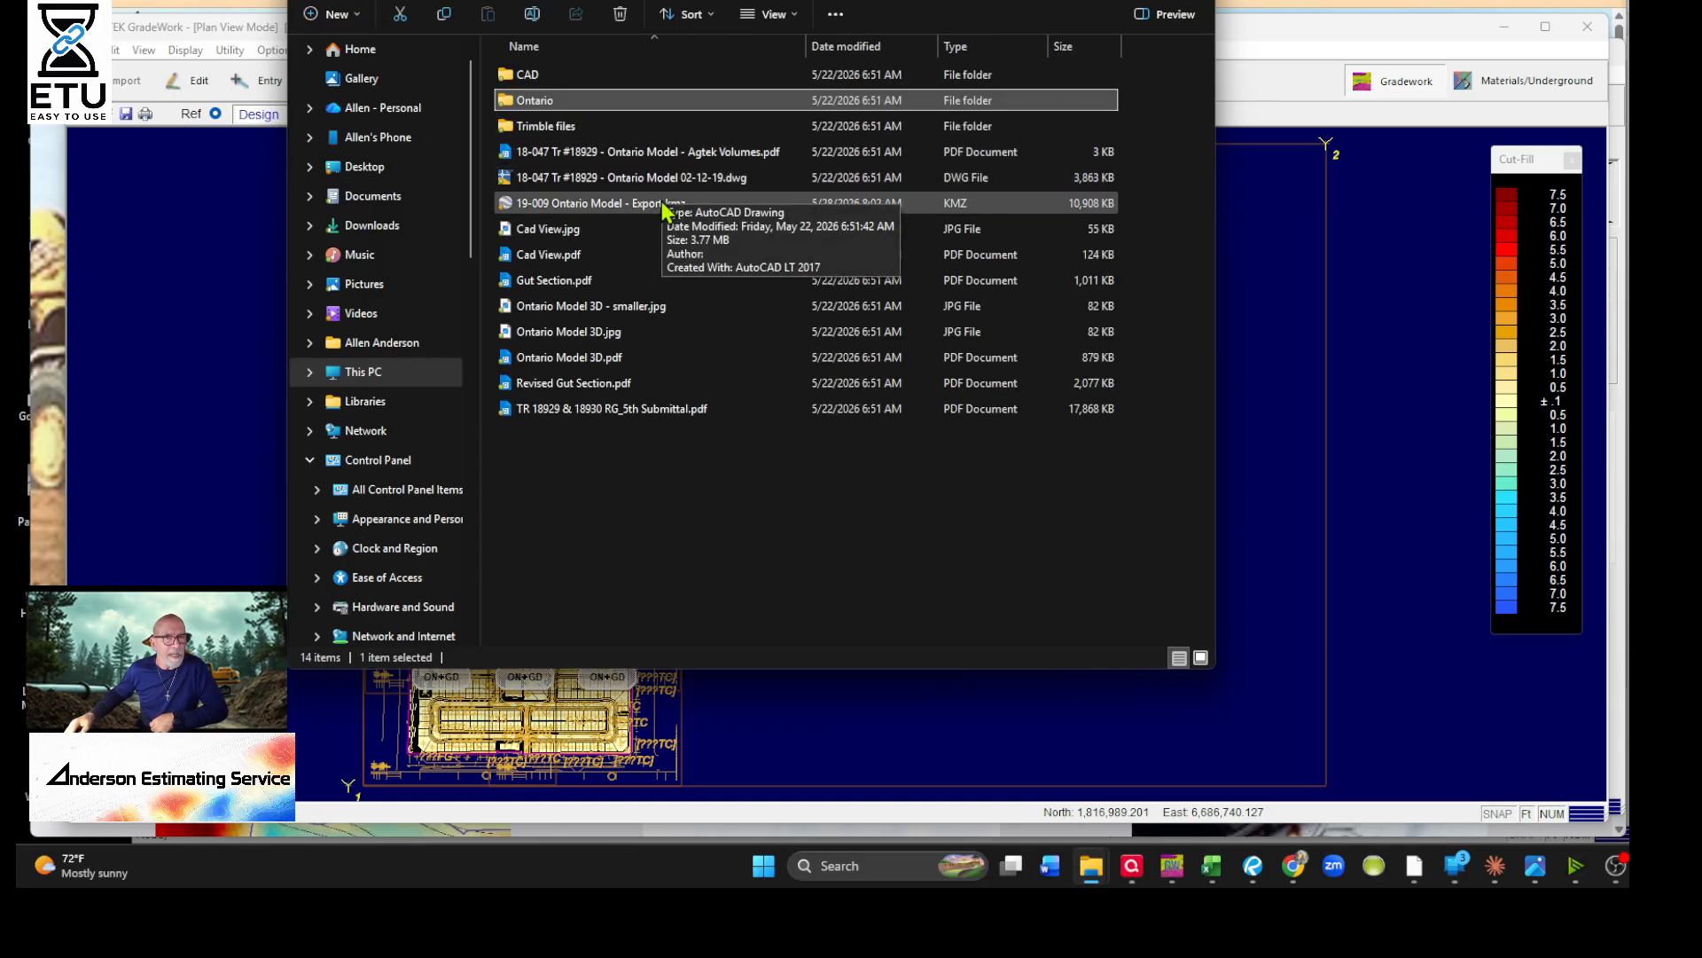
# Point out 19-009 Ontario Model - Export.kmz, Ontario Model 3D.jpg and Ontario Model 3D - smaller.jpg among the project files
pyautogui.click(576, 200)
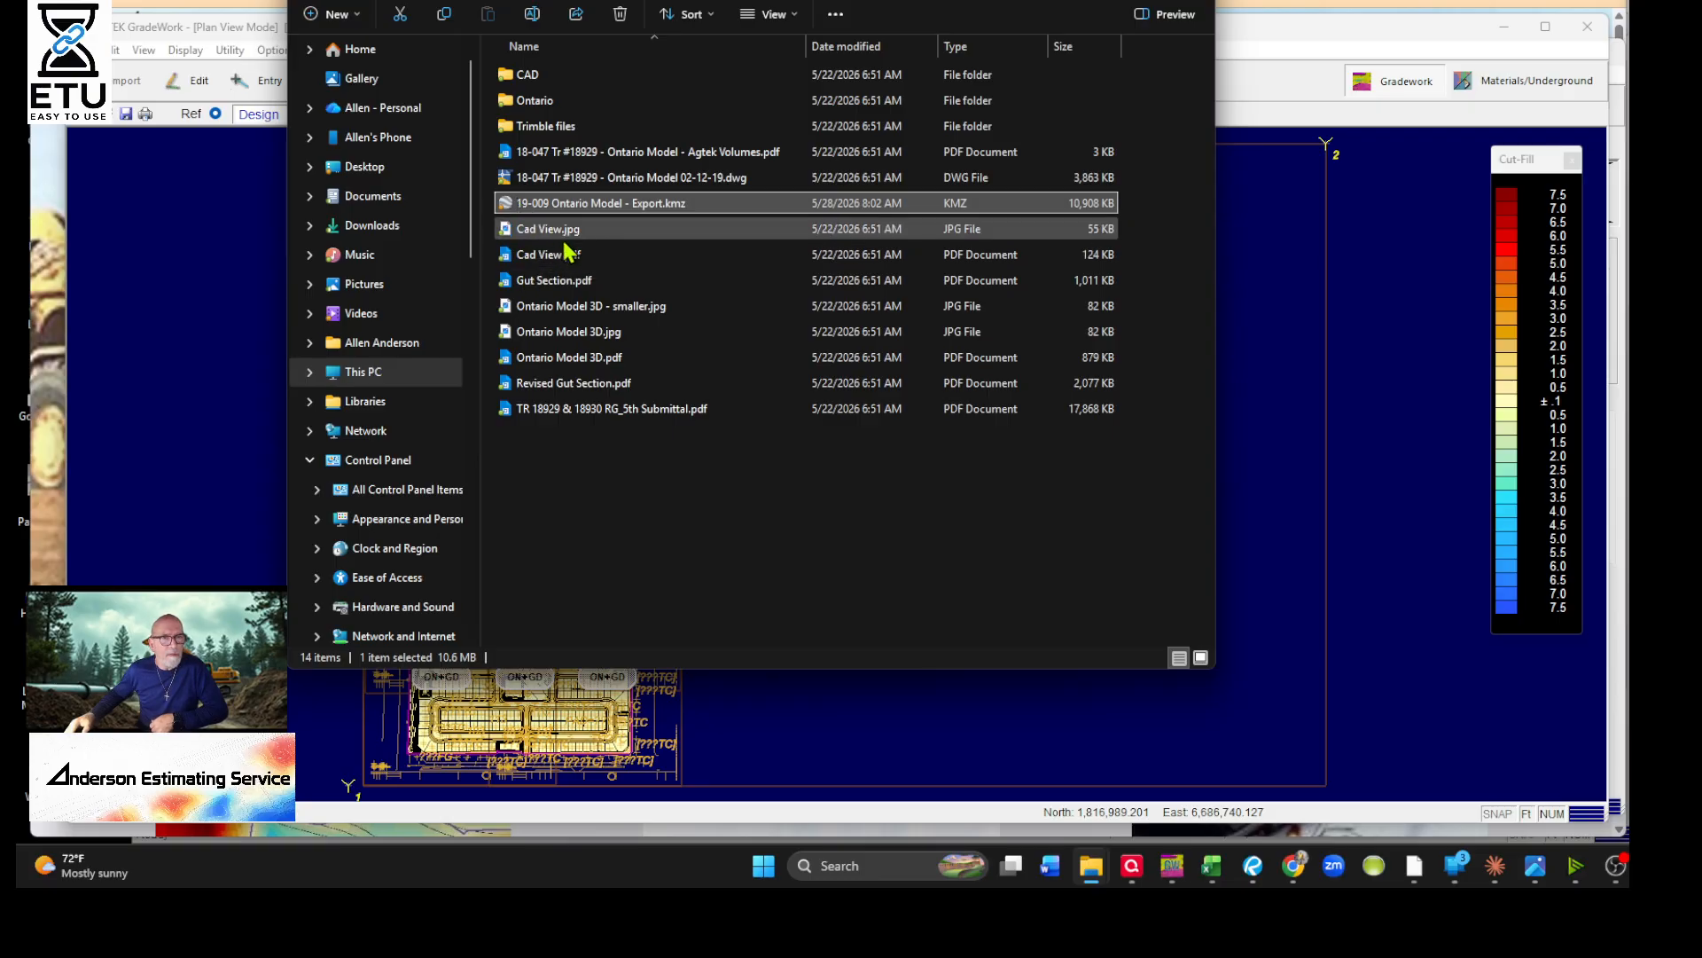
pyautogui.click(613, 335)
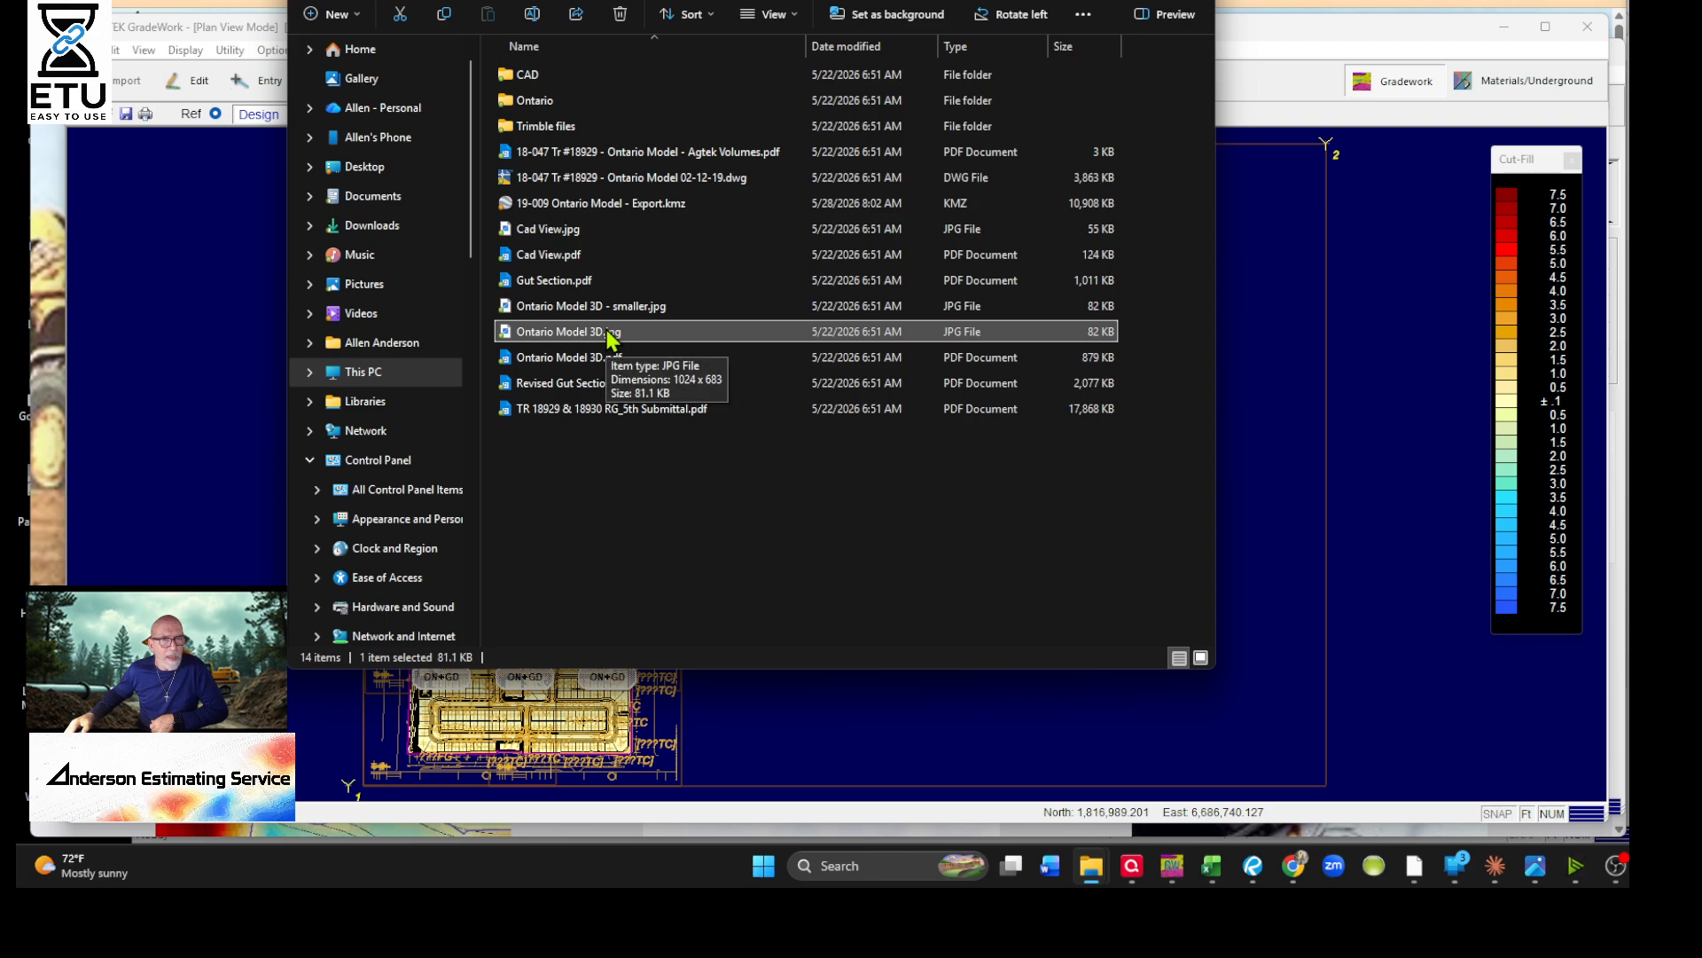
pyautogui.click(606, 310)
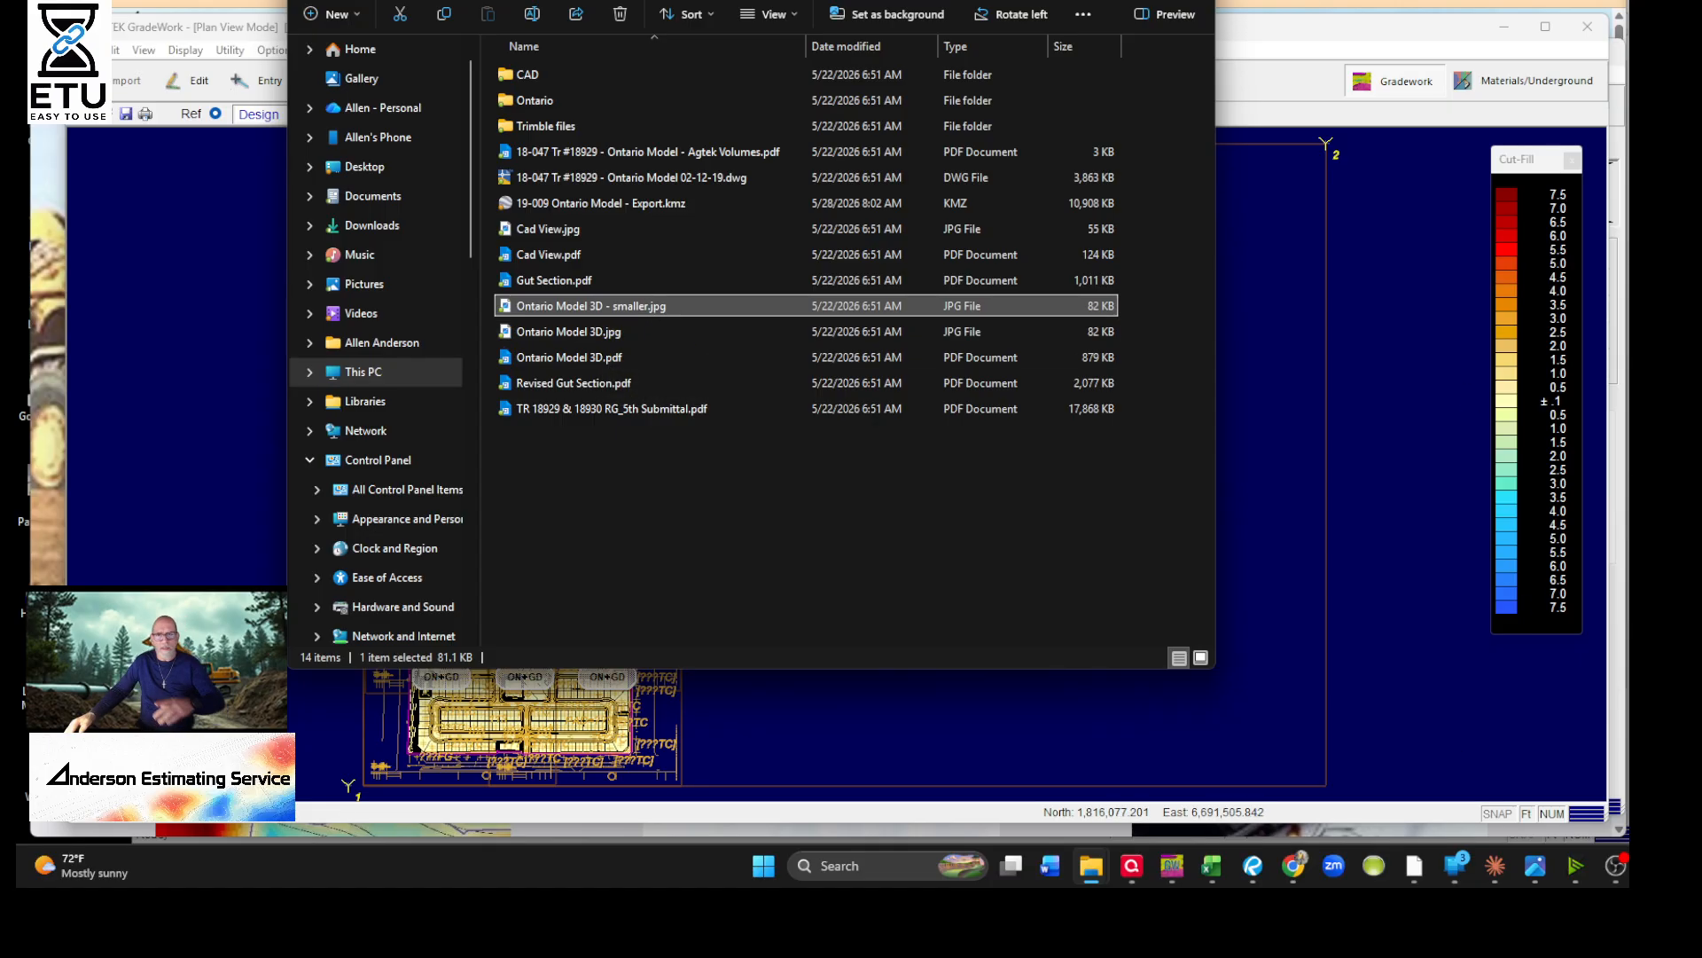
pyautogui.moveTo(1590, 877)
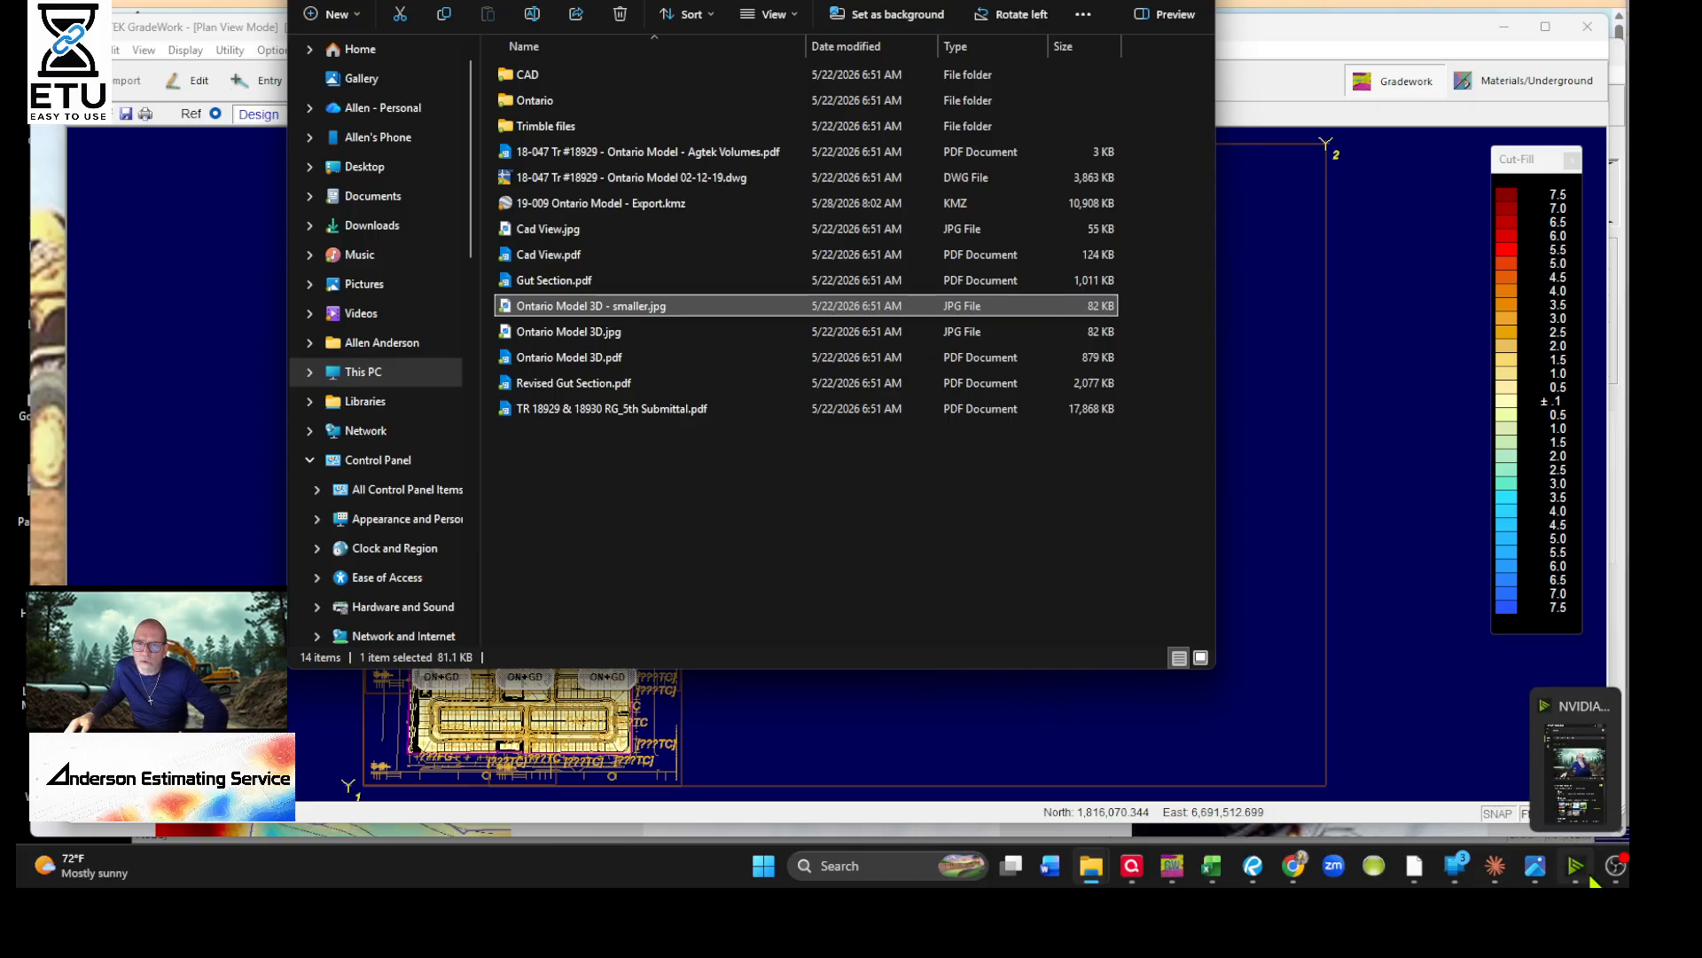
pyautogui.moveTo(1415, 871)
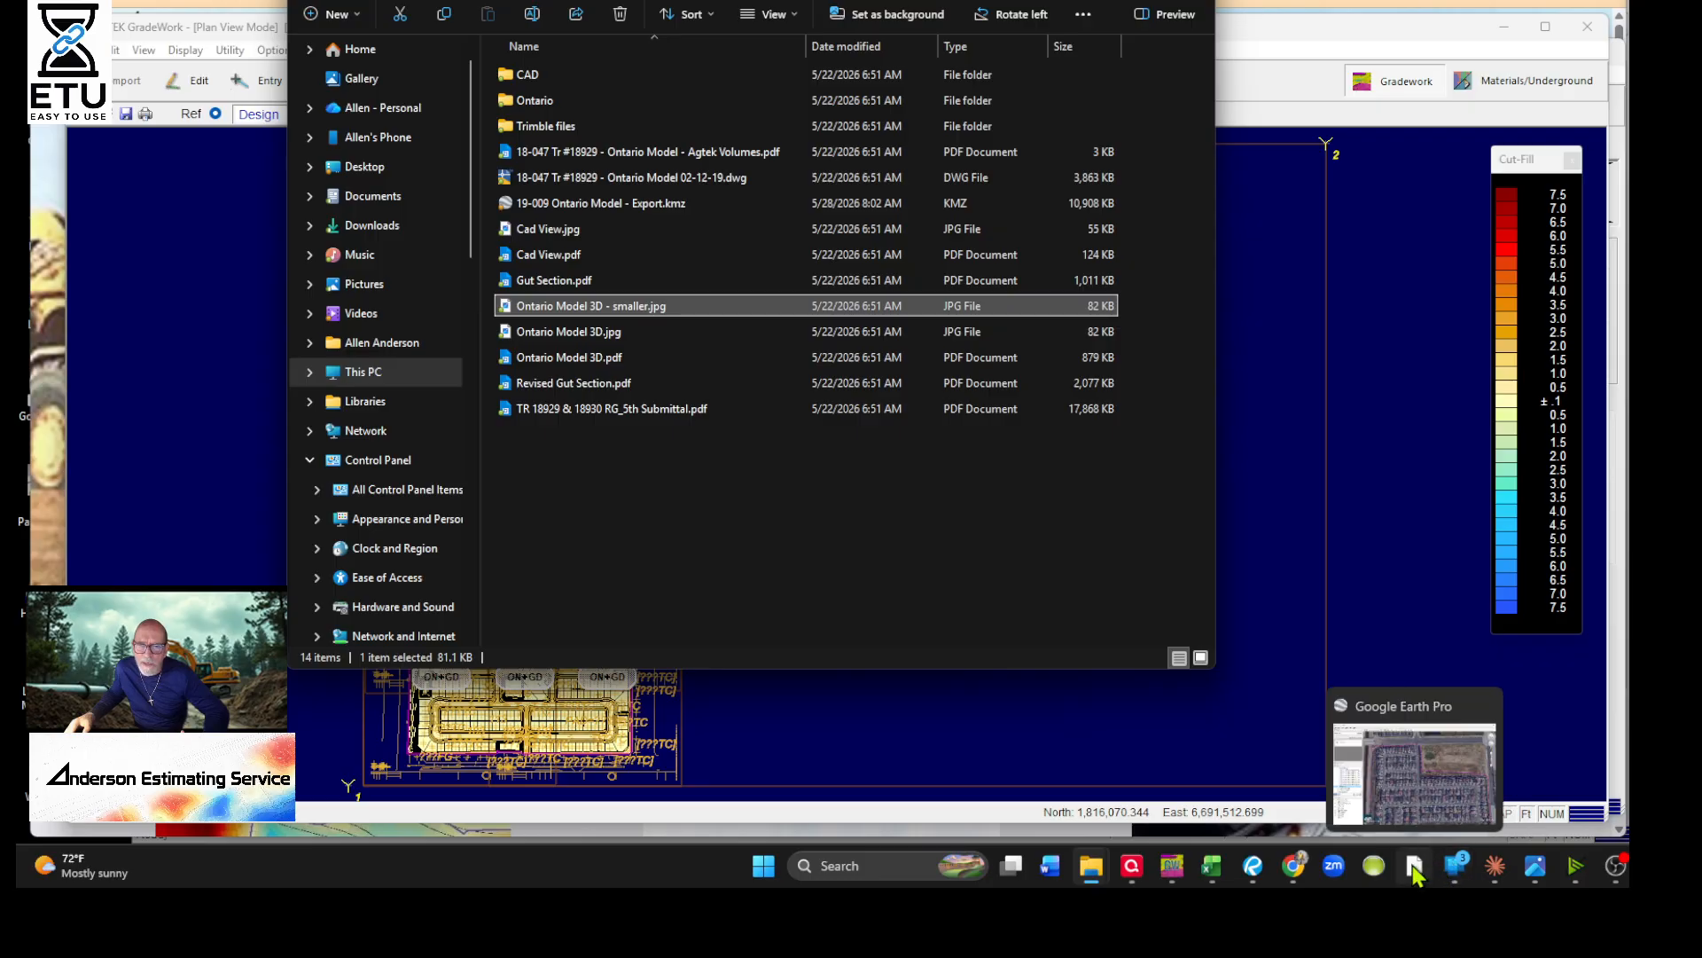